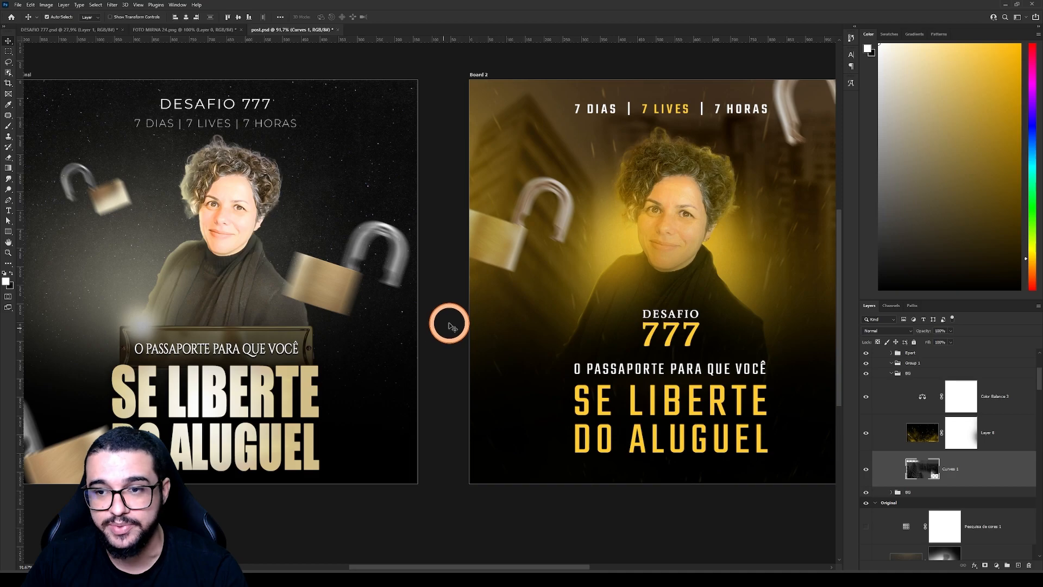
Compare the Original artboard with the redesigned Board 2 post, looking over the backgrounds, portraits, padlocks and titles
{"action": "scroll", "coordinate": [345, 308], "scroll_direction": "left", "scroll_amount": 5}
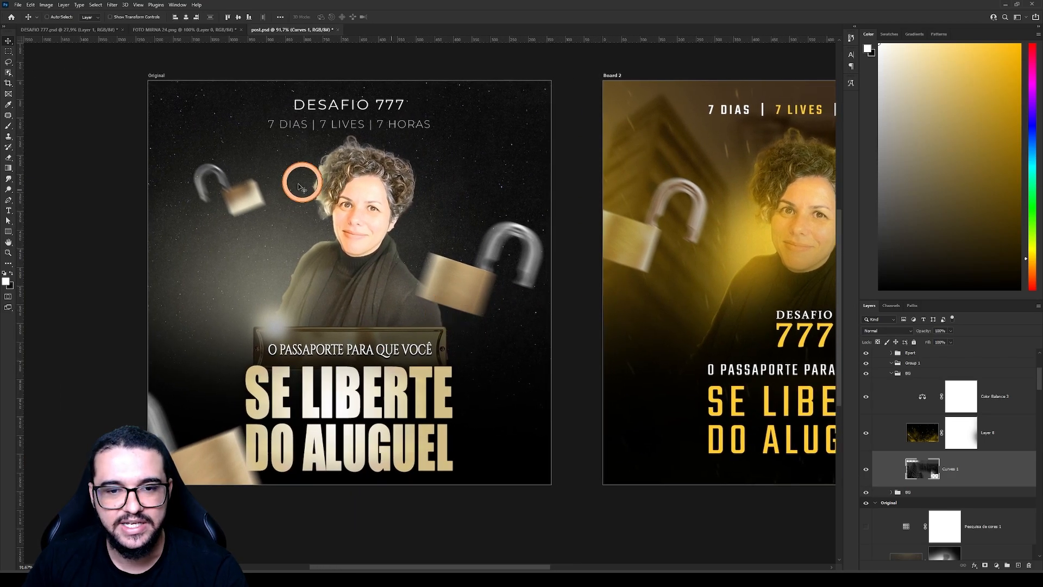
{"action": "scroll", "coordinate": [357, 293], "scroll_direction": "down", "scroll_amount": 2}
{"action": "scroll", "coordinate": [588, 275], "scroll_direction": "right", "scroll_amount": 2}
{"action": "scroll", "coordinate": [588, 275], "scroll_direction": "right", "scroll_amount": 3}
{"action": "key", "text": "ctrl"}
{"action": "scroll", "coordinate": [648, 258], "scroll_direction": "left", "scroll_amount": 2}
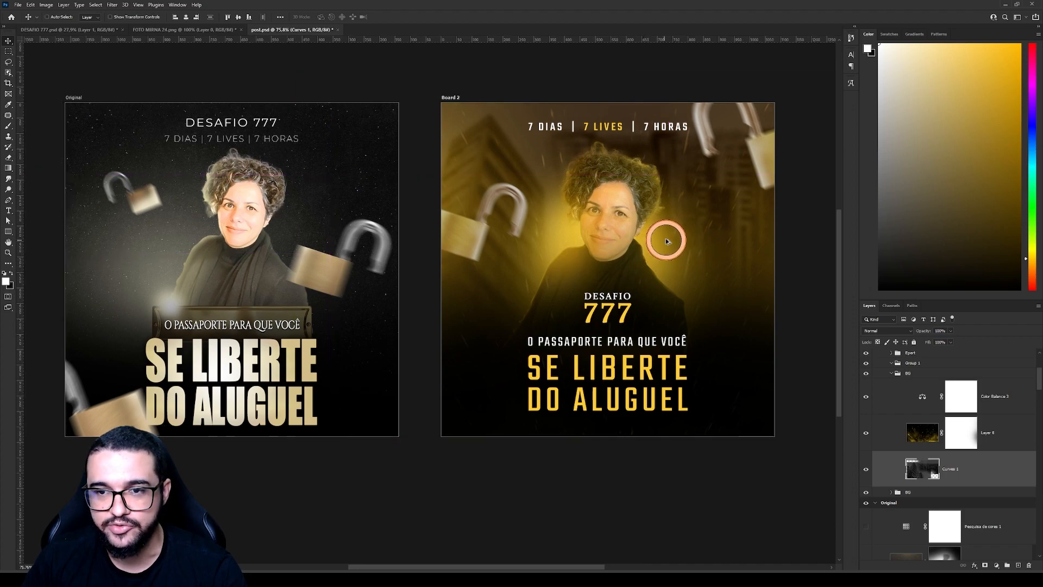
{"action": "scroll", "coordinate": [648, 258], "scroll_direction": "up", "scroll_amount": 3}
{"action": "scroll", "coordinate": [380, 321], "scroll_direction": "down", "scroll_amount": 3}
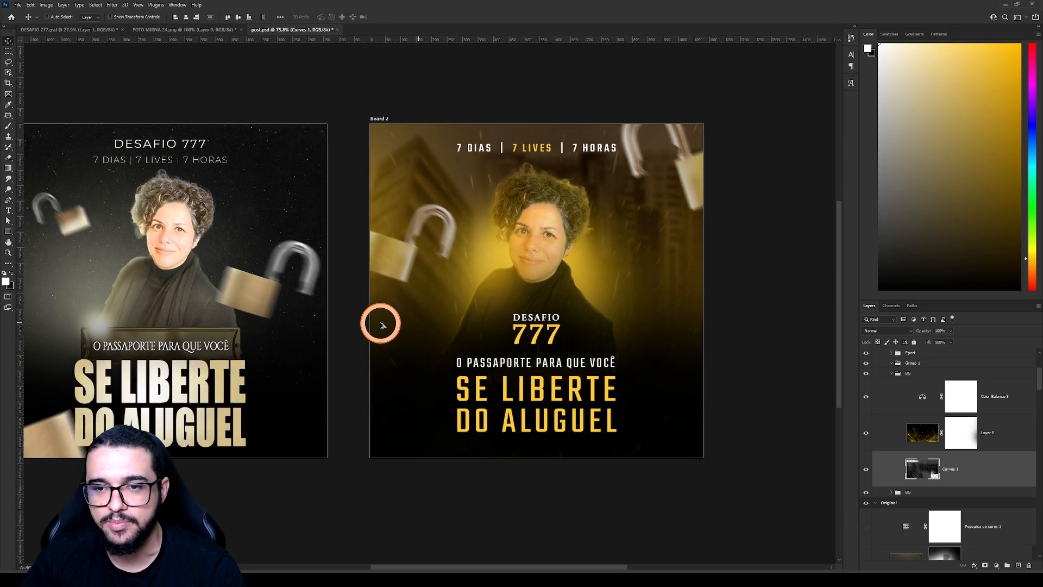
{"action": "scroll", "coordinate": [387, 344], "scroll_direction": "left", "scroll_amount": 3}
{"action": "scroll", "coordinate": [273, 307], "scroll_direction": "up", "scroll_amount": 2}
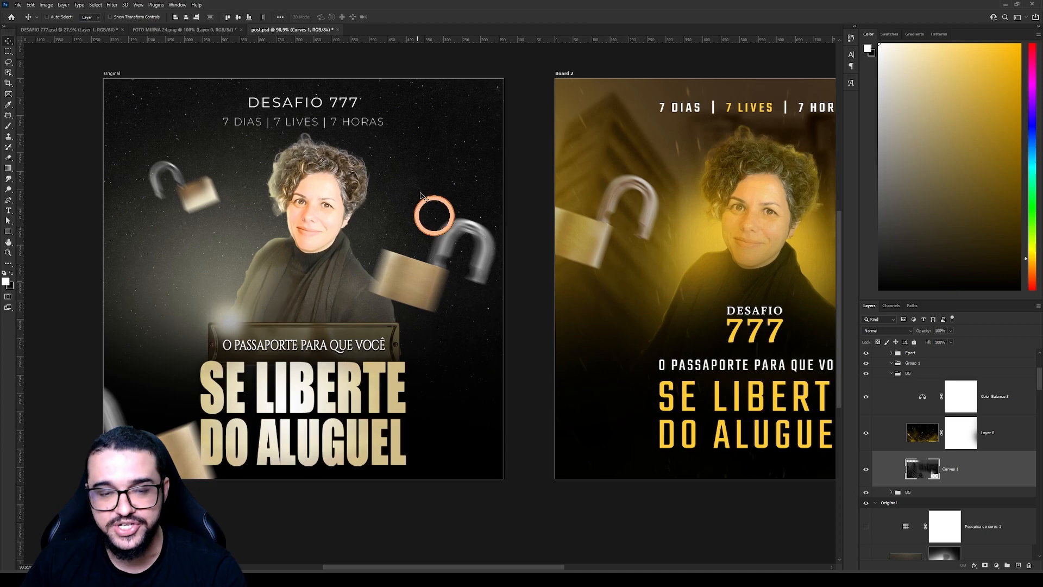
{"action": "left_click_drag", "start_coordinate": [652, 251], "coordinate": [466, 258]}
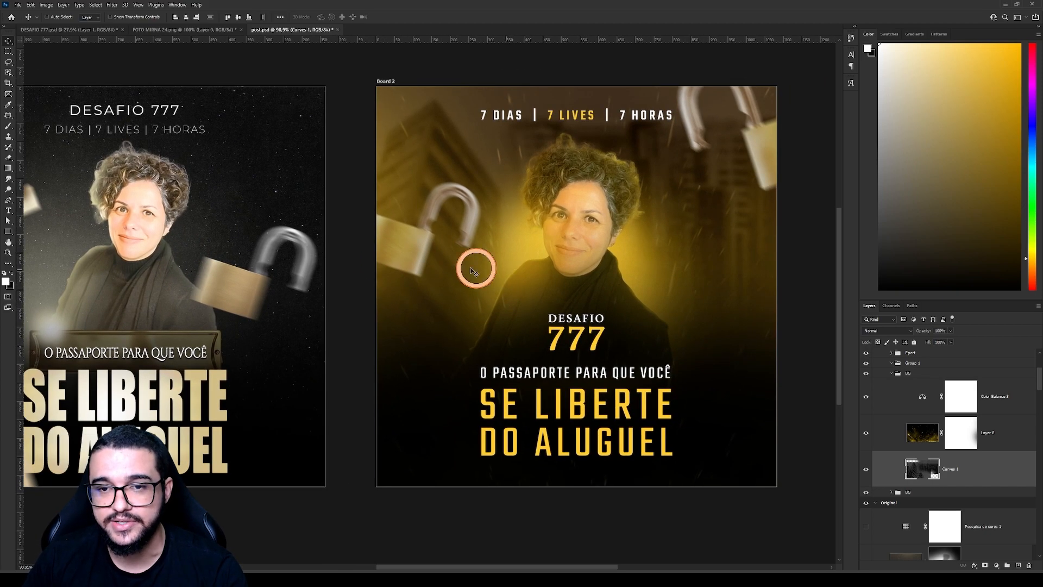
Add a blank artboard to the right of Board 2 and rename it Board AUla
{"action": "scroll", "coordinate": [392, 269], "scroll_direction": "down", "scroll_amount": 2}
{"action": "left_click", "coordinate": [394, 136]}
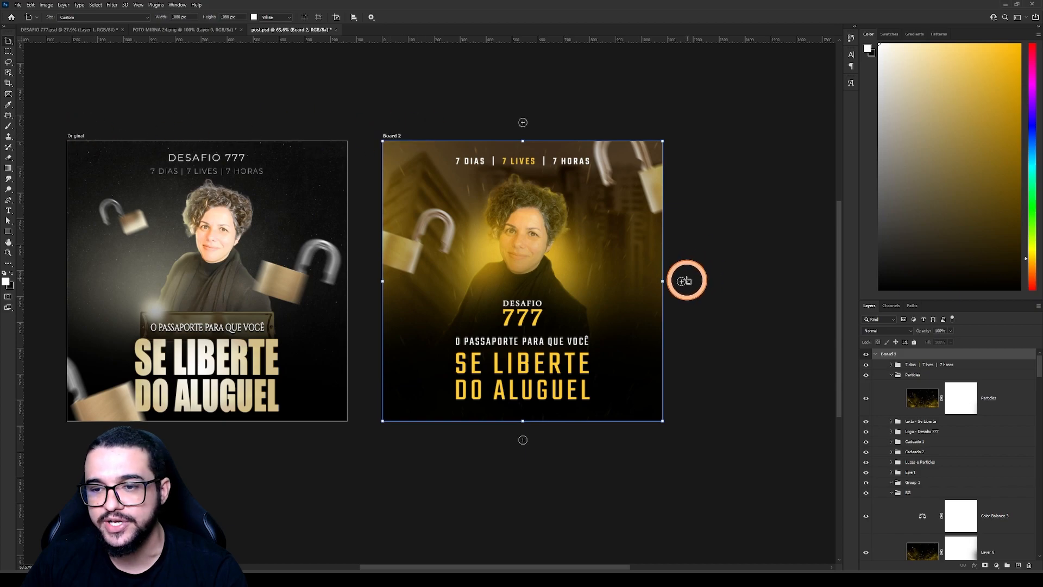
{"action": "left_click", "coordinate": [681, 282]}
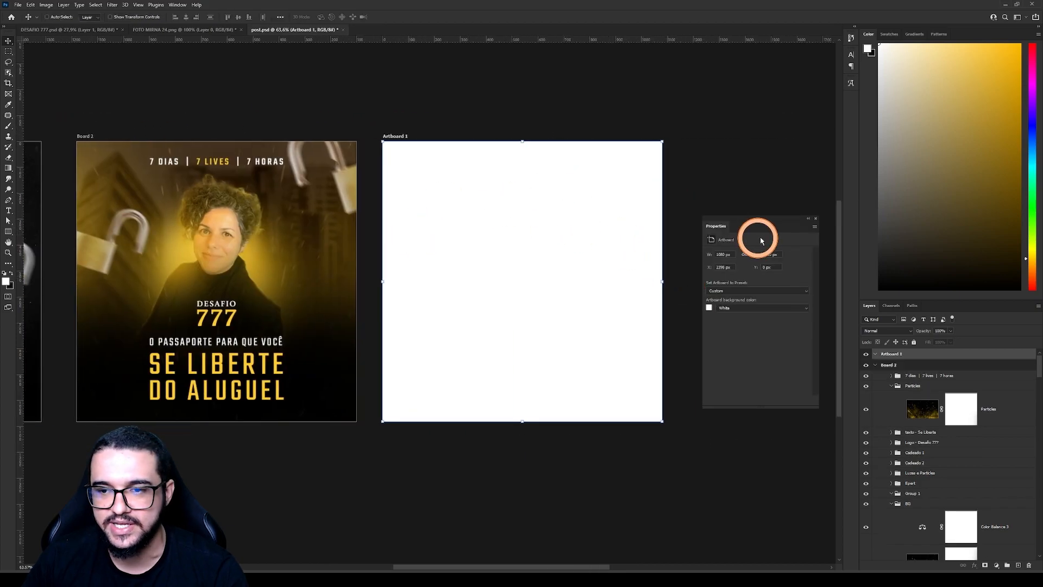
{"action": "left_click", "coordinate": [816, 220]}
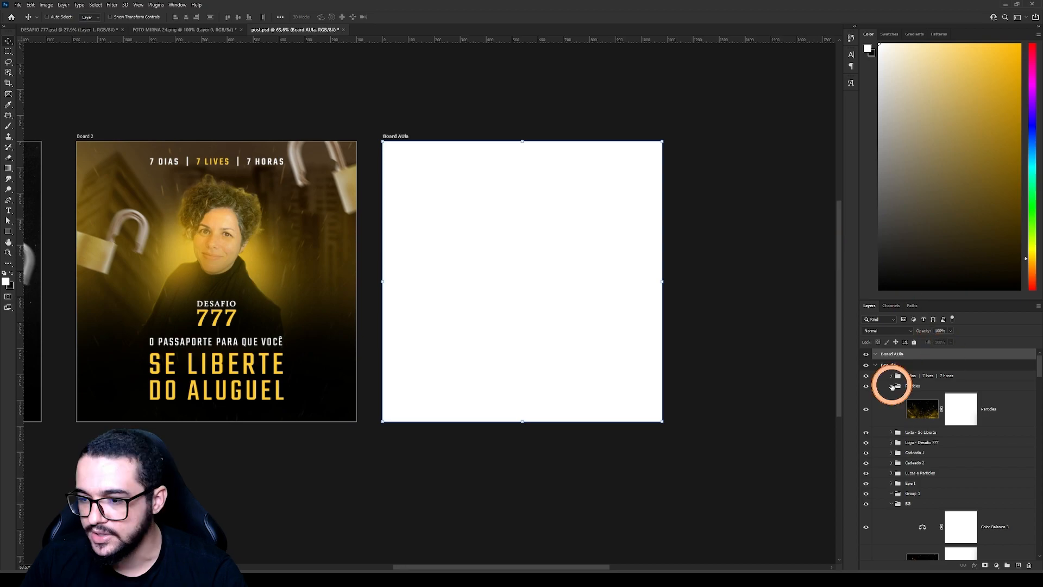
Collapse Board 2's open layer groups and copy its bottommost BG group into the Board AUla artboard
{"action": "left_click", "coordinate": [892, 386]}
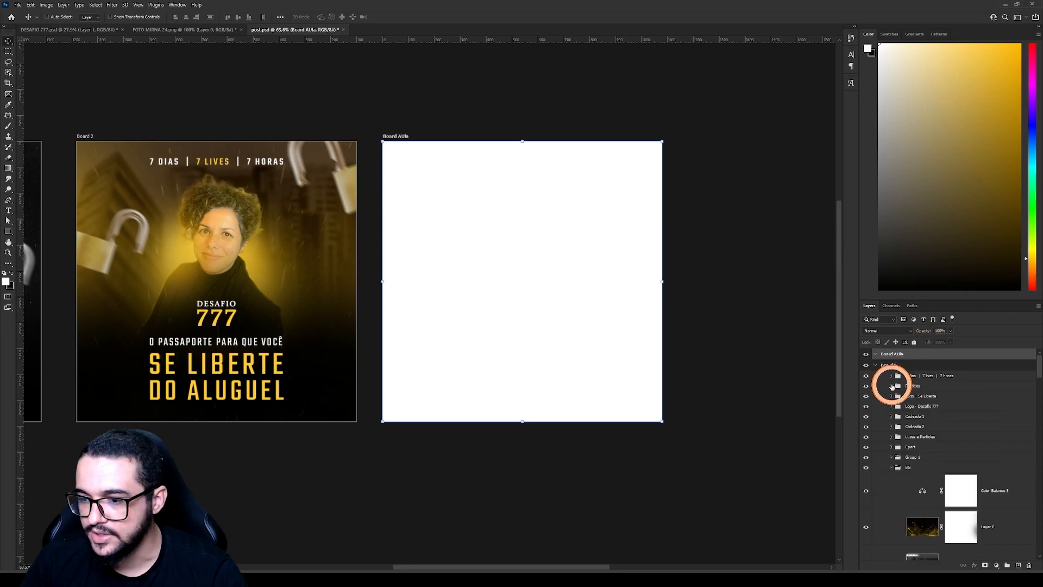
{"action": "left_click", "coordinate": [891, 468]}
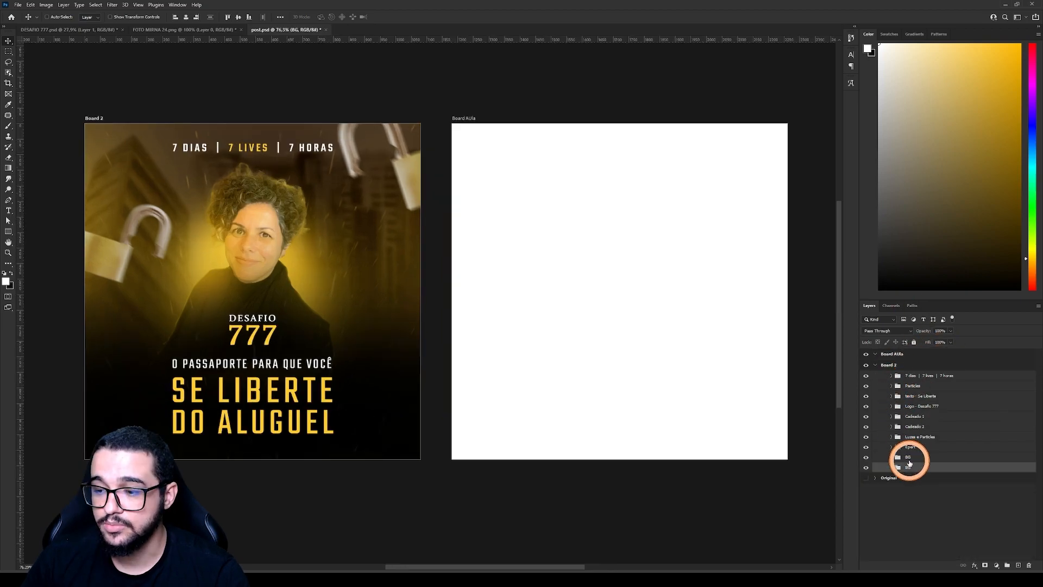
{"action": "left_click_drag", "start_coordinate": [909, 469], "coordinate": [908, 359]}
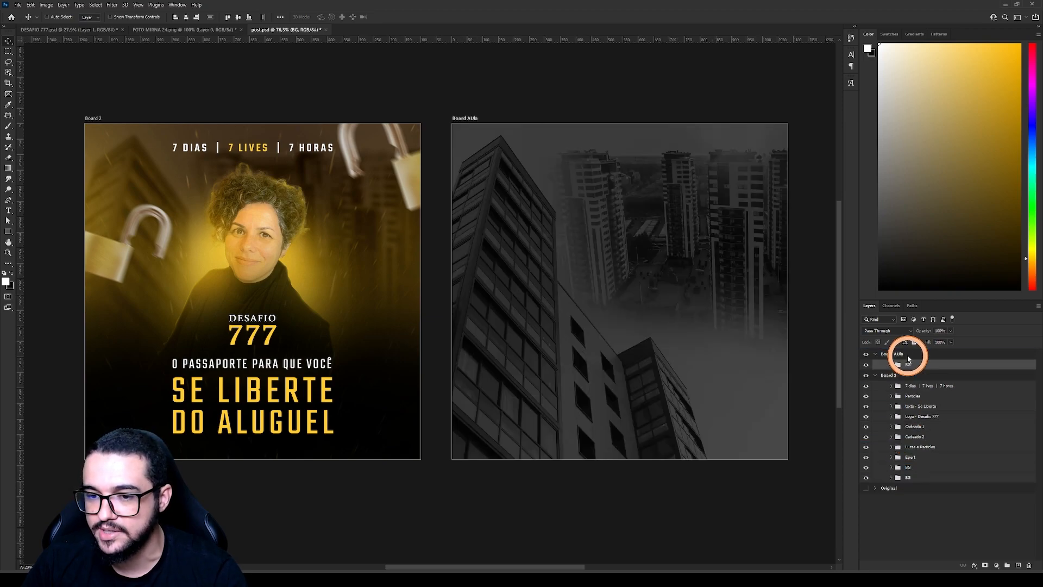
Expand the copied BG group and hide its Curves 1 and Black & White 1 adjustments
{"action": "left_click", "coordinate": [892, 366]}
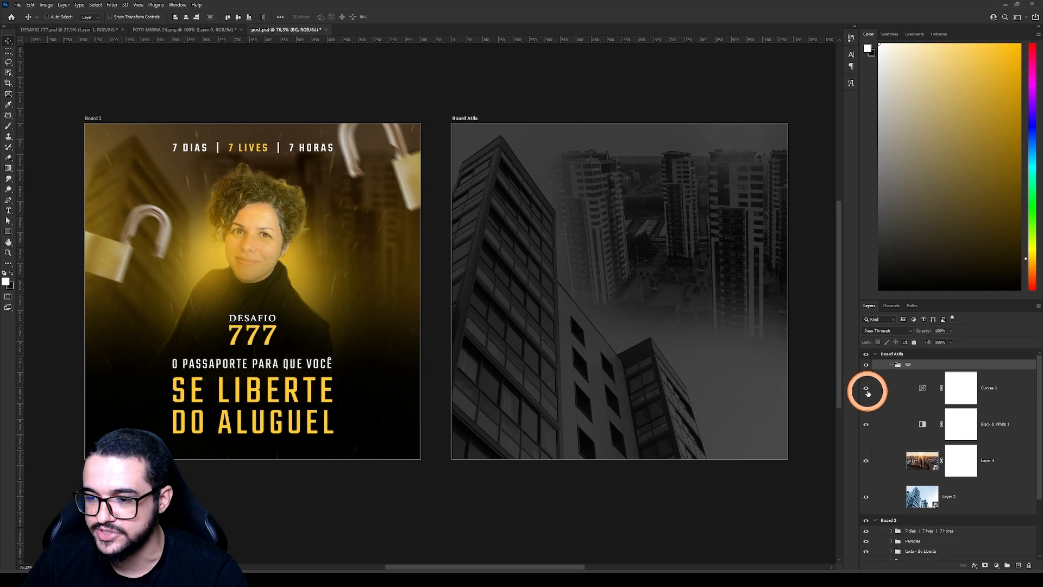
{"action": "left_click", "coordinate": [866, 424]}
{"action": "left_click", "coordinate": [917, 490]}
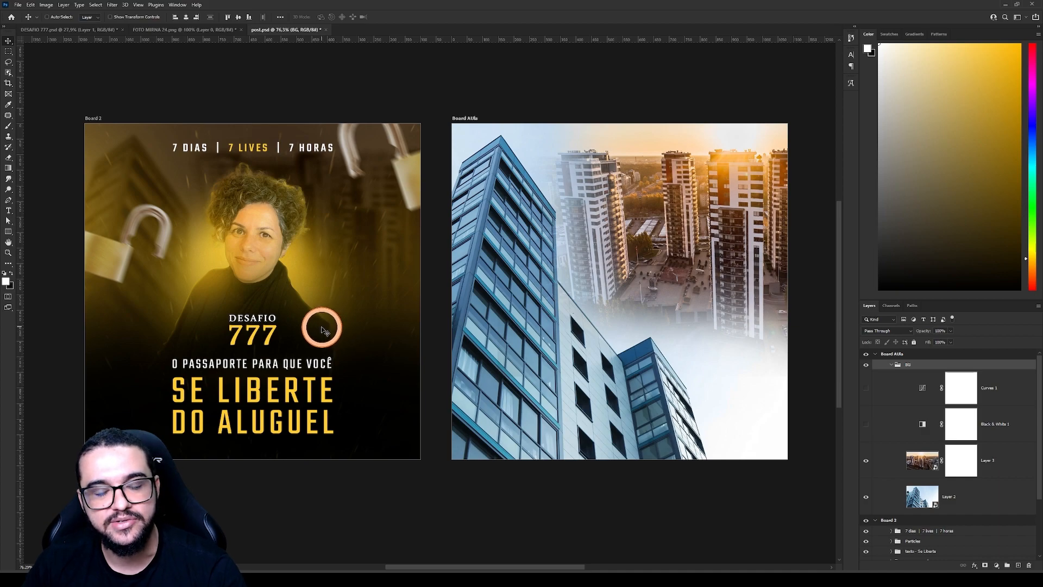
{"action": "scroll", "coordinate": [233, 401], "scroll_direction": "left", "scroll_amount": 2}
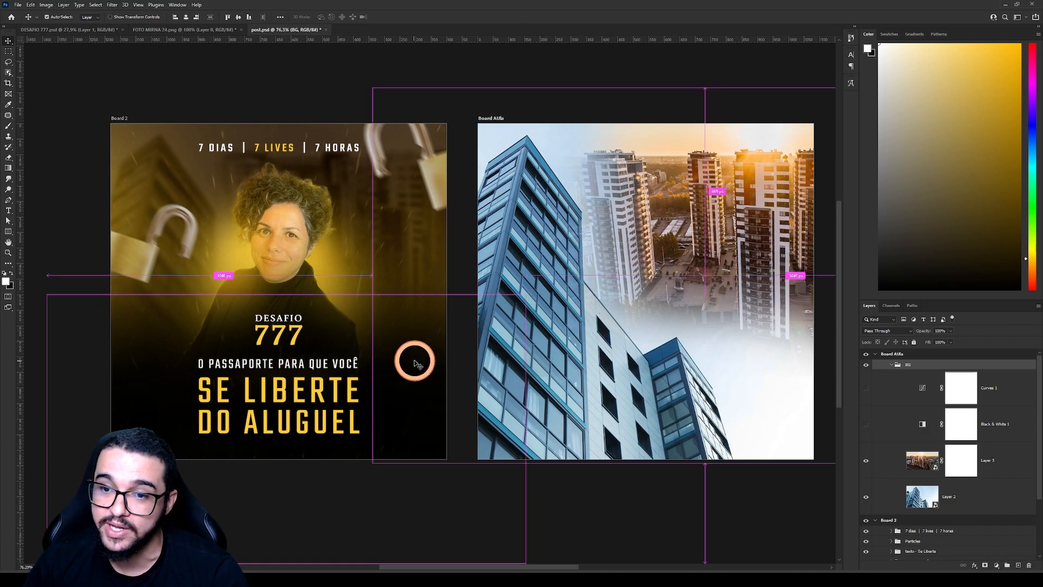
{"action": "scroll", "coordinate": [506, 299], "scroll_direction": "right", "scroll_amount": 2}
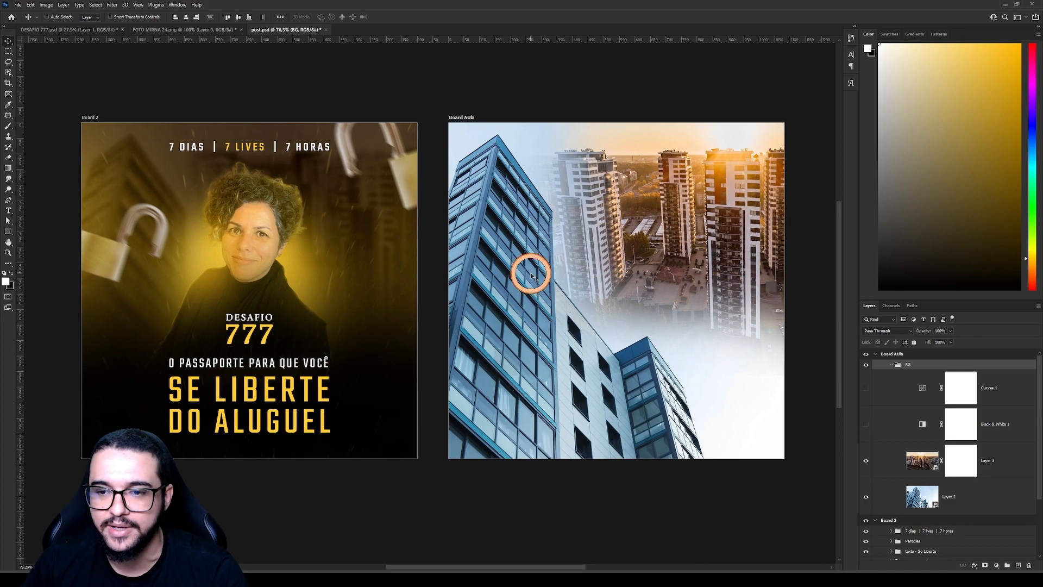
Temporarily disable the layer mask on the sunset city photo to inspect the unmasked image
{"action": "left_click", "coordinate": [968, 468]}
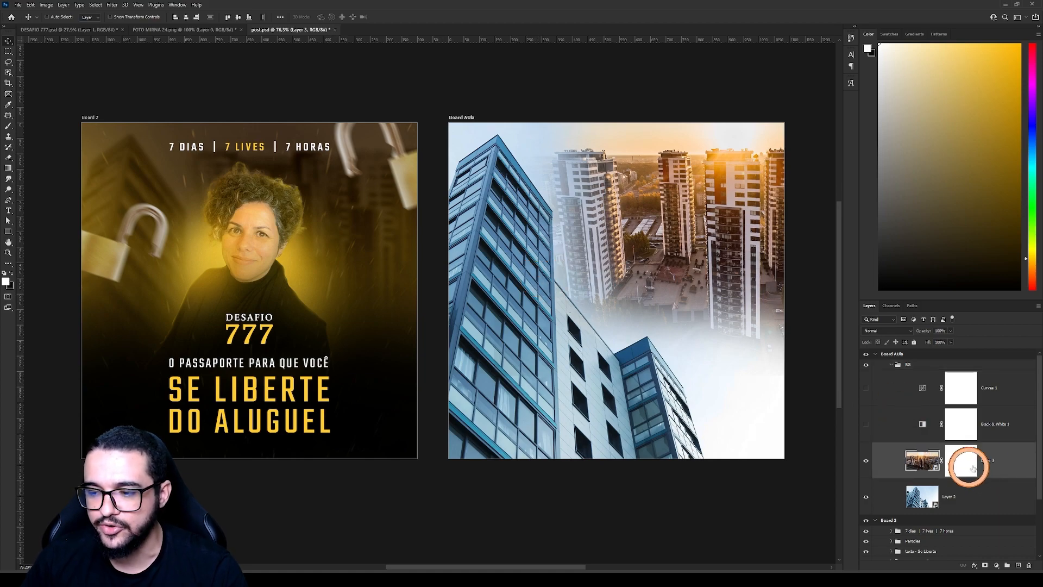
{"action": "left_click", "coordinate": [919, 485]}
{"action": "left_click_drag", "start_coordinate": [922, 471], "coordinate": [944, 455]}
{"action": "left_click", "coordinate": [954, 462]}
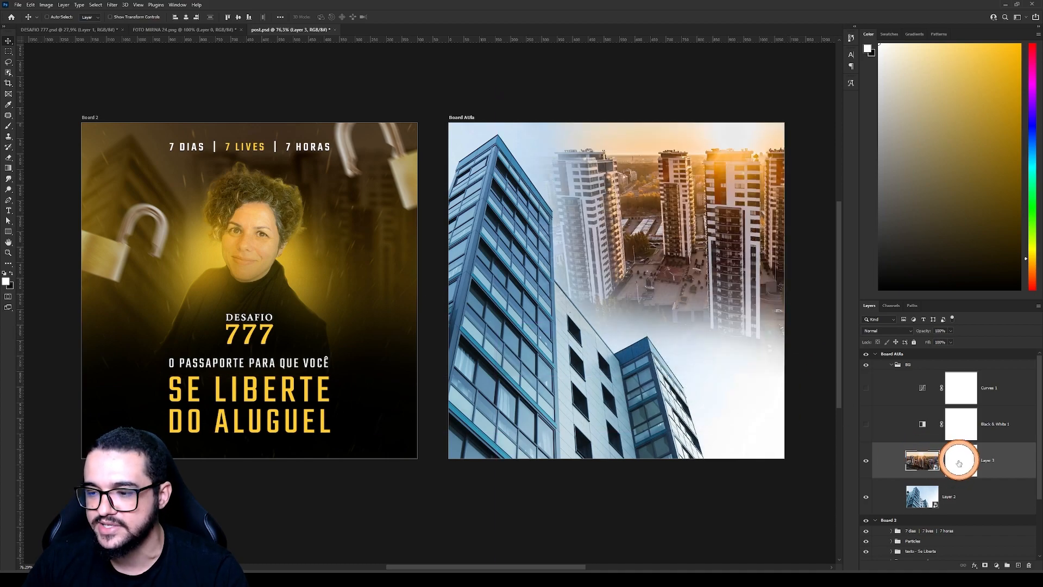
{"action": "left_click", "coordinate": [960, 461], "text": "shift"}
{"action": "left_click_drag", "start_coordinate": [606, 315], "coordinate": [548, 432]}
{"action": "key", "text": "ctrl+z"}
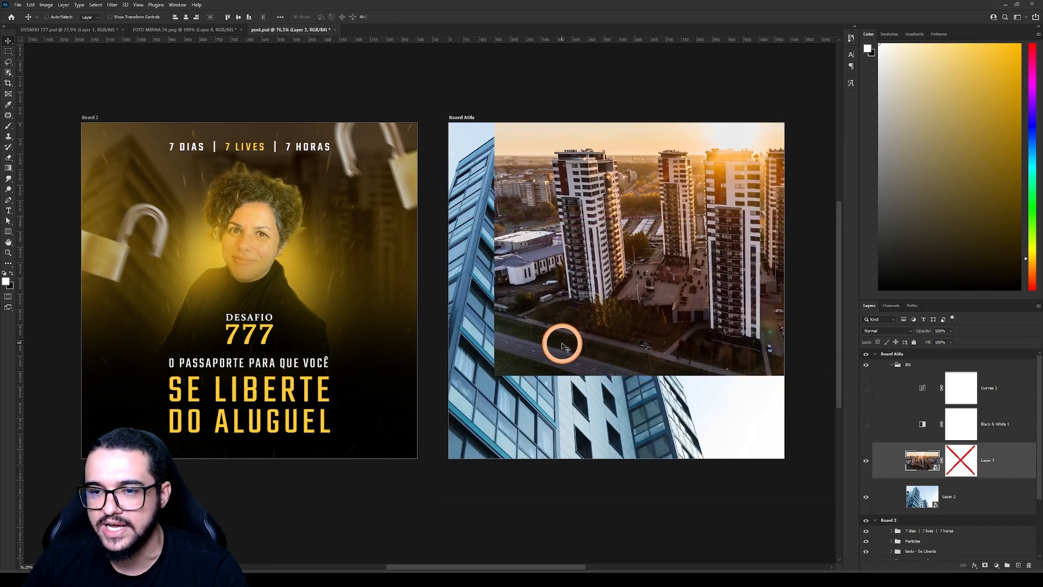
Delete the sunset city photo's existing layer mask and add a fresh white one
{"action": "right_click", "coordinate": [954, 460]}
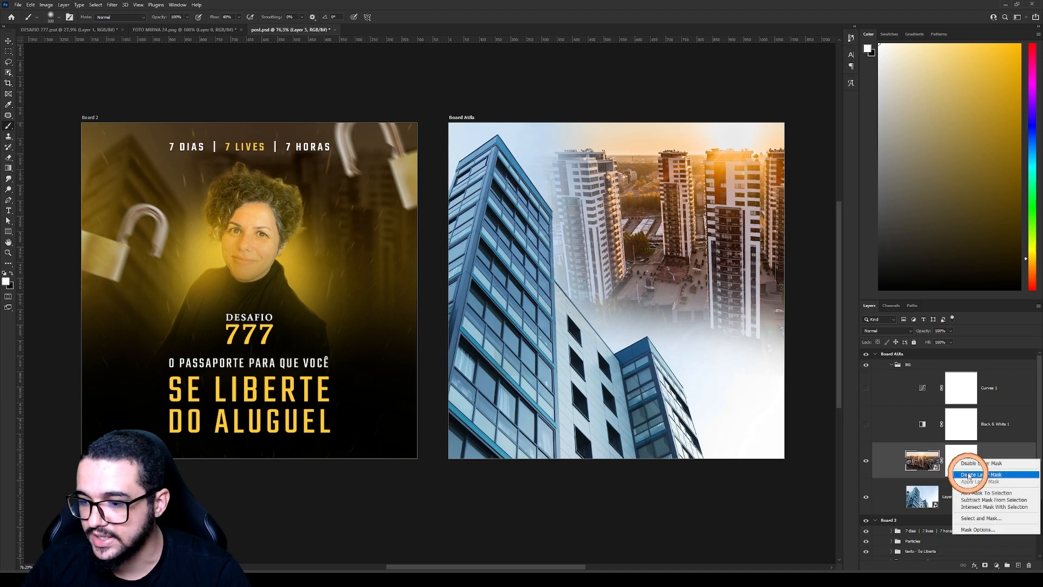
{"action": "left_click", "coordinate": [970, 473]}
{"action": "left_click", "coordinate": [983, 566]}
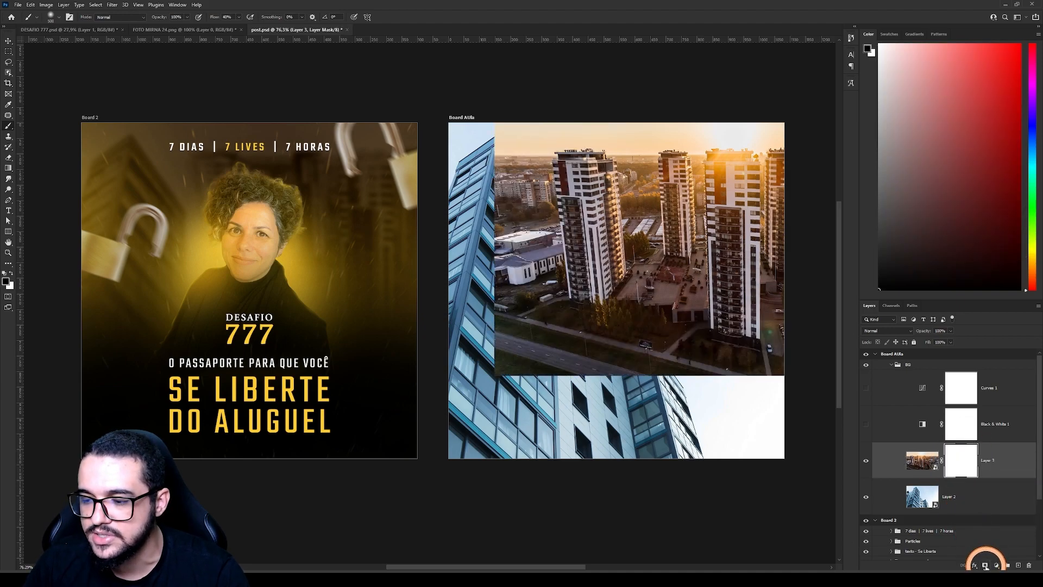
Paint black on the new mask with an enlarged soft brush to fade the sunset city photo's left and lower-left edges into the blue building
{"action": "right_click", "coordinate": [503, 336]}
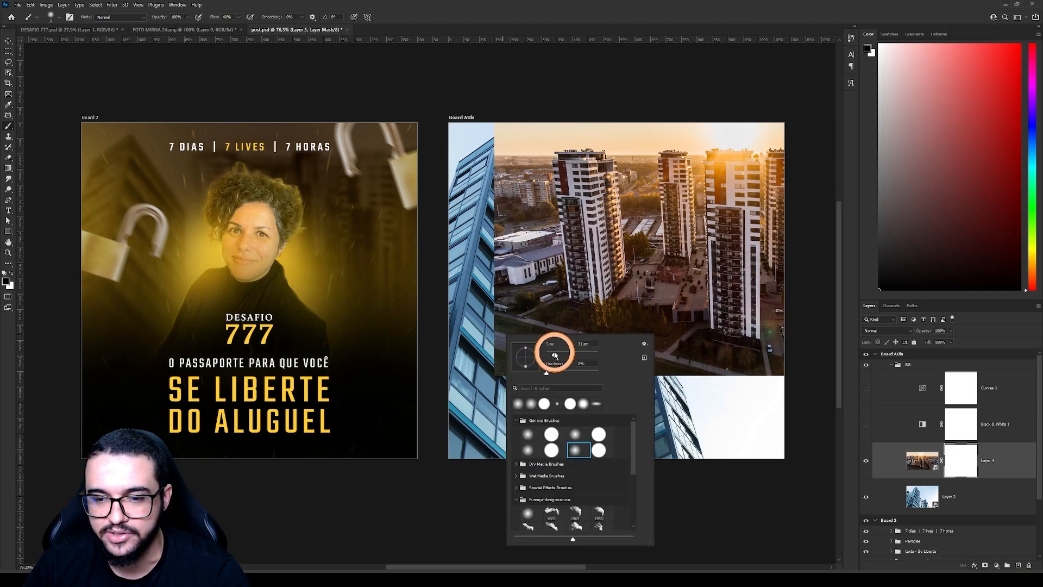
{"action": "left_click", "coordinate": [491, 336]}
{"action": "key", "text": "Caps_Lock"}
{"action": "right_click", "coordinate": [495, 327]}
{"action": "left_click", "coordinate": [565, 346]}
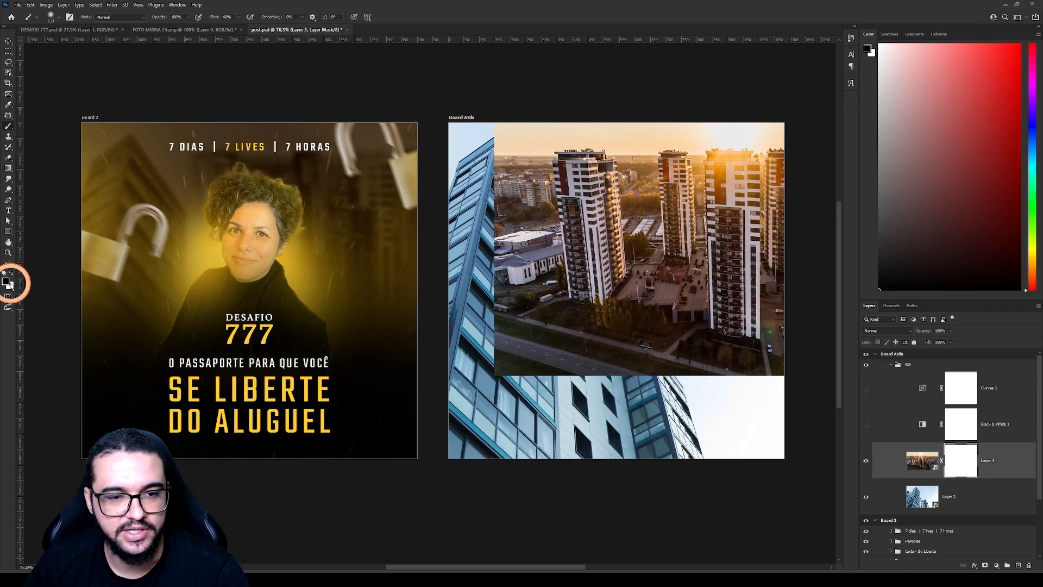
{"action": "key", "text": "bracketright"}
{"action": "key", "text": "bracketright"}
{"action": "key", "text": "bracketright"}
{"action": "key", "text": "bracketright"}
{"action": "key", "text": "bracketright"}
{"action": "mouse_move", "coordinate": [494, 360]}
{"action": "left_mouse_down"}
{"action": "mouse_move", "coordinate": [625, 384]}
{"action": "mouse_move", "coordinate": [492, 194]}
{"action": "mouse_move", "coordinate": [496, 132]}
{"action": "mouse_move", "coordinate": [529, 263]}
{"action": "mouse_move", "coordinate": [609, 351]}
{"action": "left_mouse_up"}
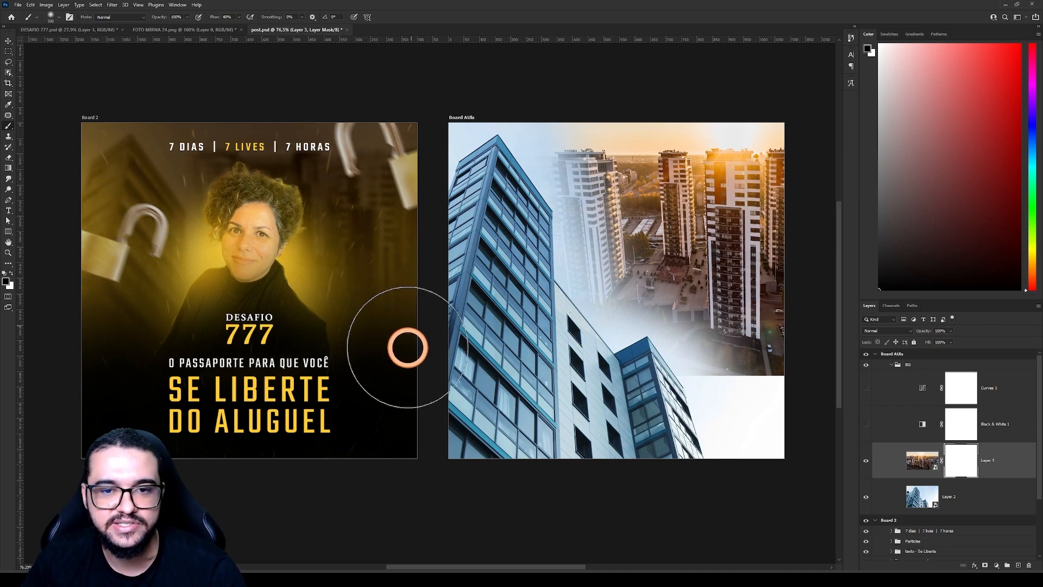
Brush away the sunset city photo's remaining hard edge at its lower-right corner on the mask
{"action": "key", "text": "v"}
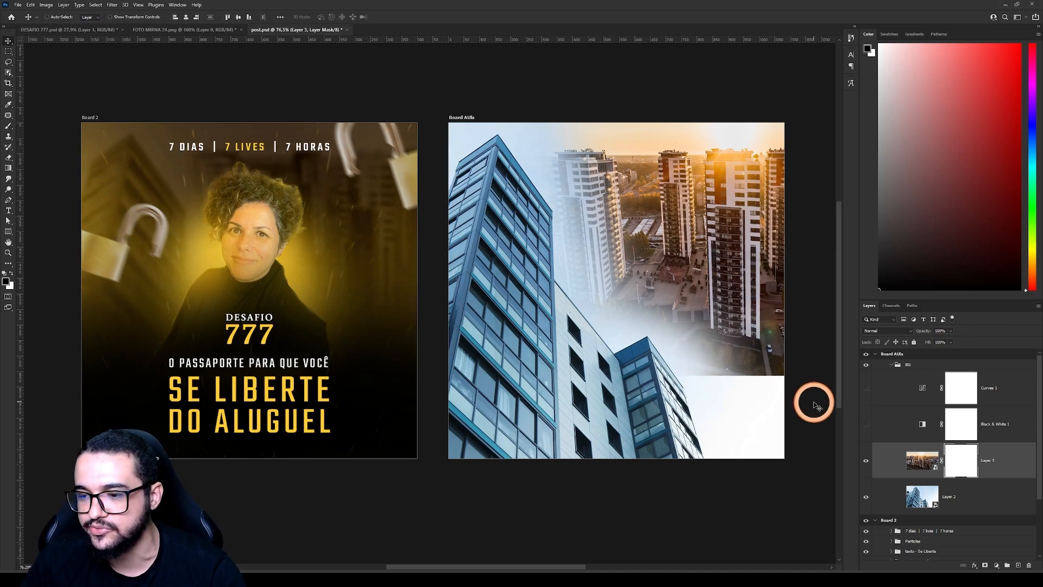
{"action": "key", "text": "b"}
{"action": "mouse_move", "coordinate": [742, 379]}
{"action": "left_mouse_down"}
{"action": "mouse_move", "coordinate": [781, 380]}
{"action": "mouse_move", "coordinate": [750, 399]}
{"action": "mouse_move", "coordinate": [749, 422]}
{"action": "mouse_move", "coordinate": [787, 417]}
{"action": "left_mouse_up"}
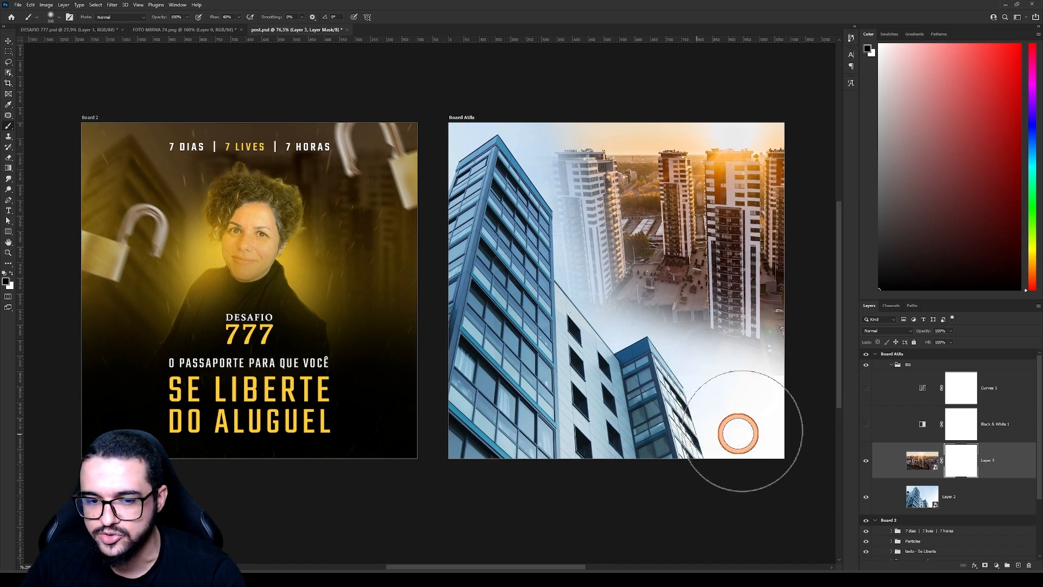
{"action": "key", "text": "v"}
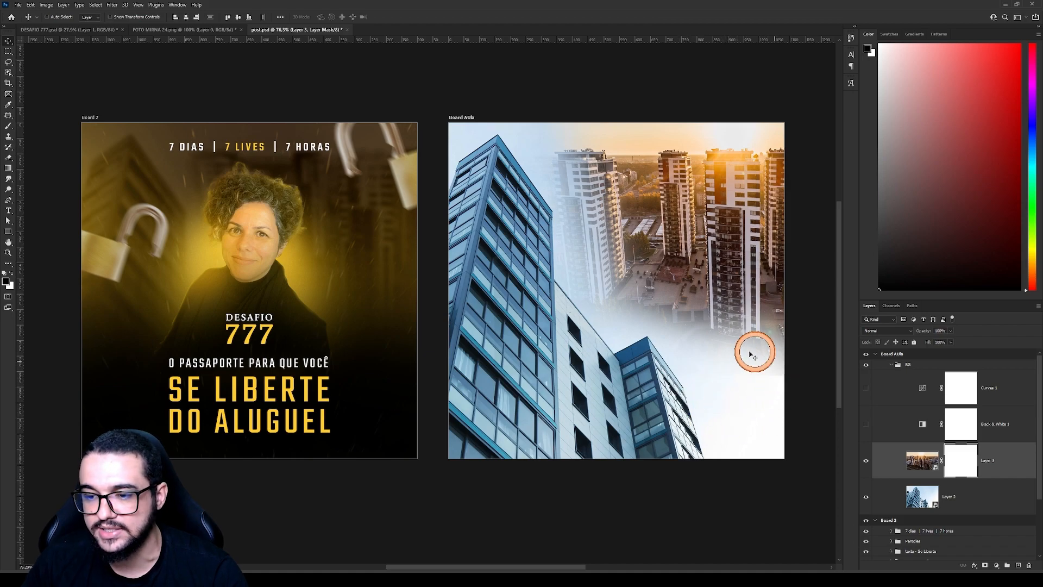
Add a new Black & White adjustment with default settings above the photos and delete the hidden Black & White 1 layer
{"action": "scroll", "coordinate": [683, 414], "scroll_direction": "down", "scroll_amount": 1}
{"action": "left_click", "coordinate": [995, 429]}
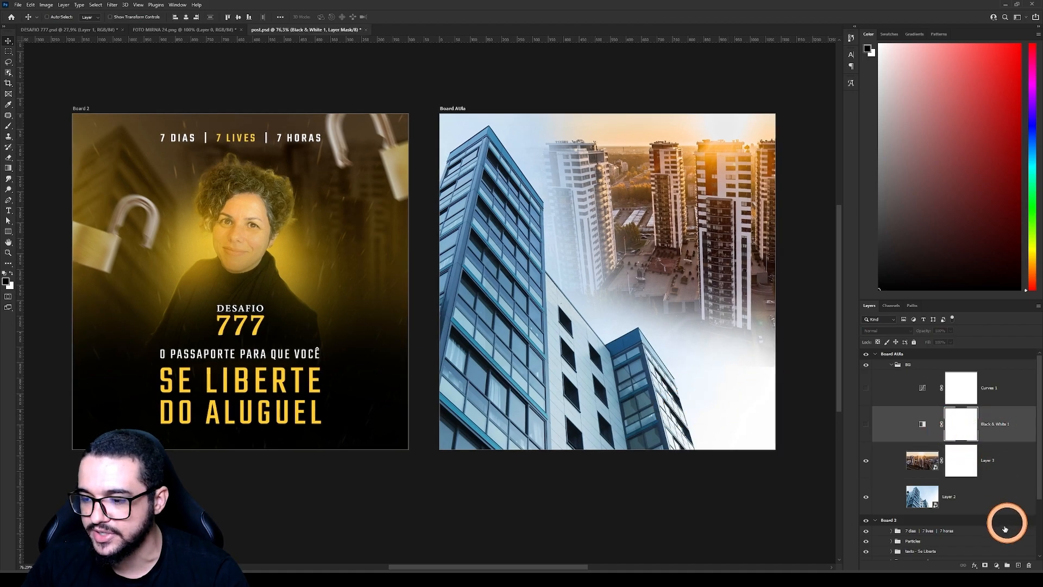
{"action": "left_click", "coordinate": [998, 566]}
{"action": "left_click", "coordinate": [995, 499]}
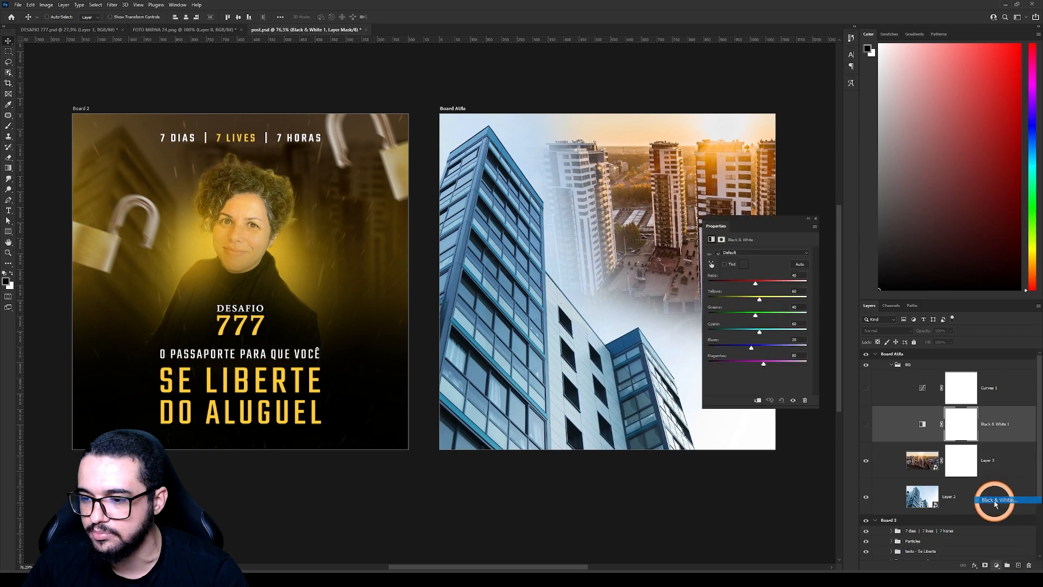
{"action": "double_click", "coordinate": [997, 462]}
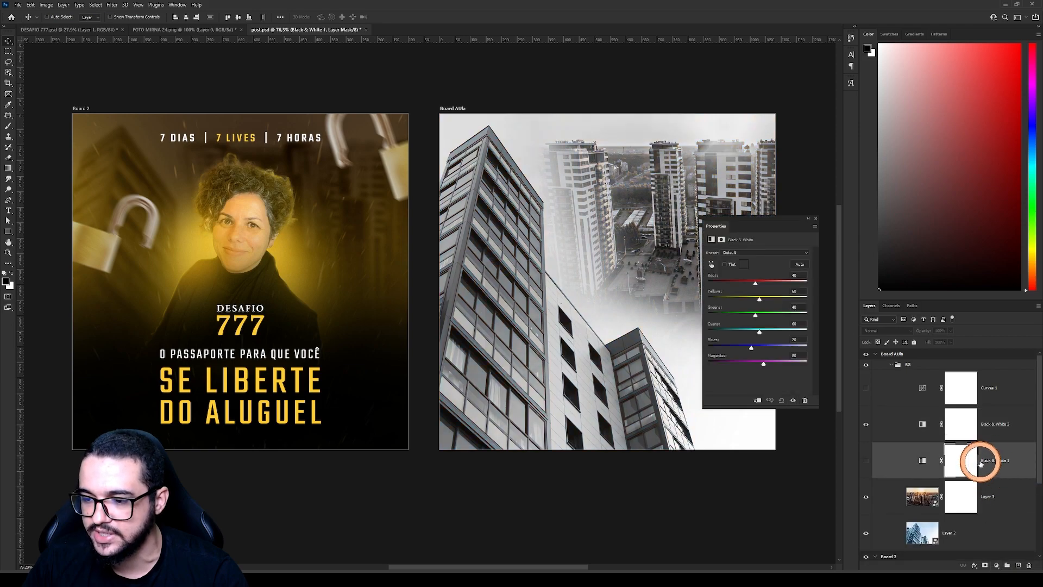
{"action": "key", "text": "Delete"}
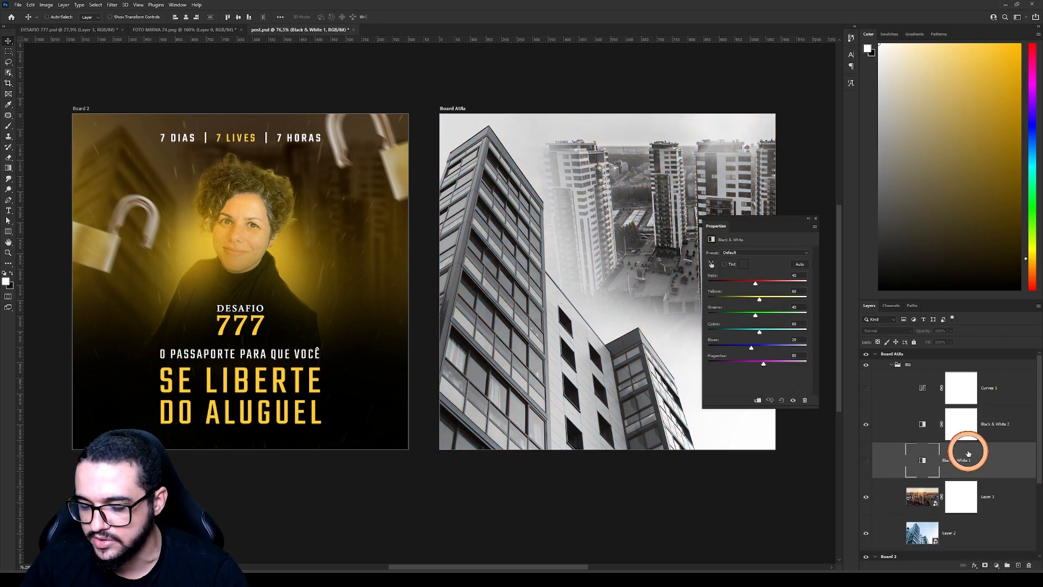
{"action": "key", "text": "Delete"}
Turn the Curves 1 adjustment back on and raise its highlight point to the top to make the curve a straight diagonal
{"action": "left_click", "coordinate": [894, 389]}
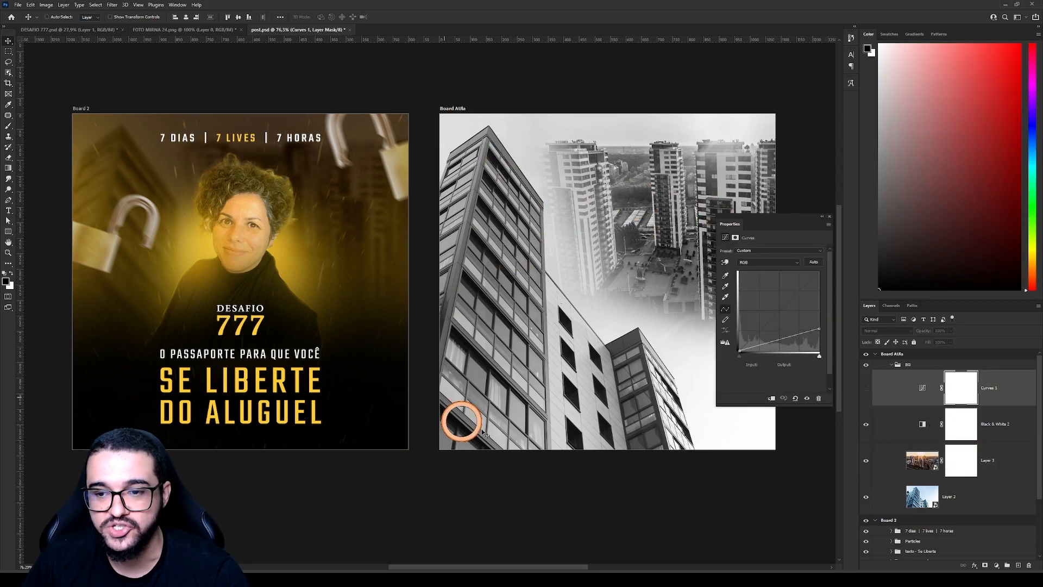
{"action": "left_click", "coordinate": [830, 218]}
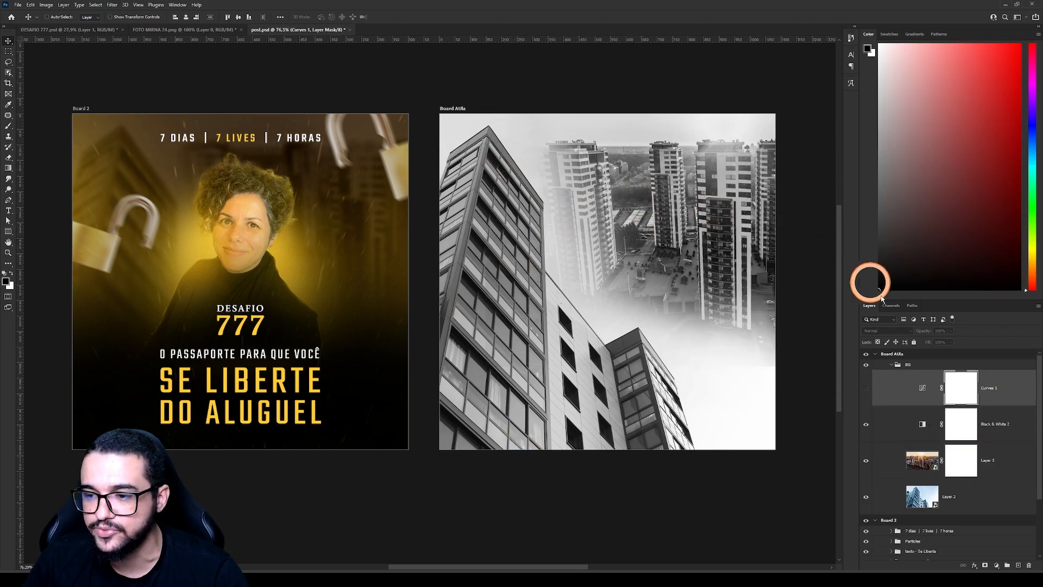
{"action": "left_click", "coordinate": [997, 566]}
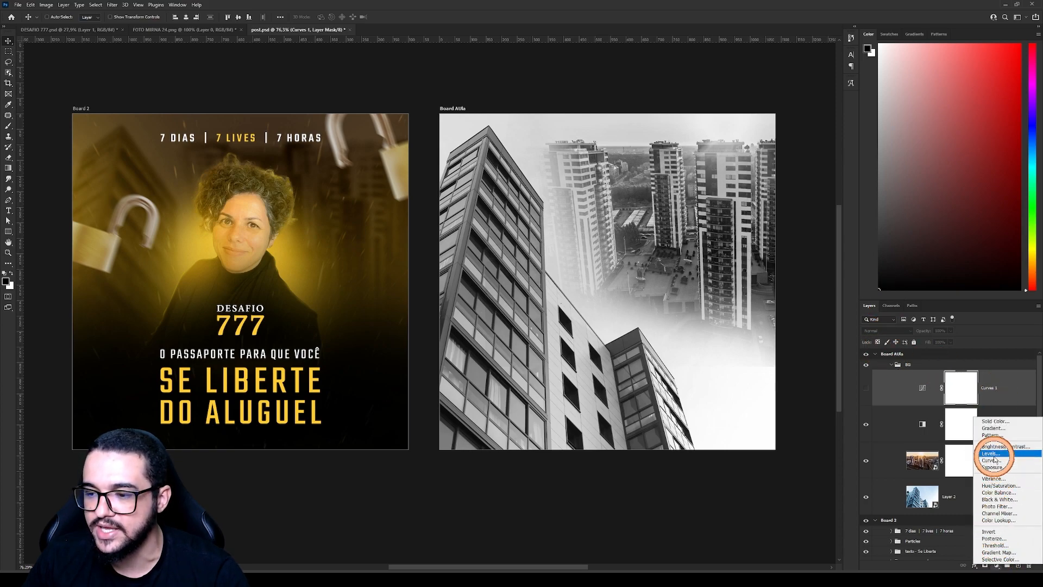
{"action": "left_click", "coordinate": [998, 396]}
{"action": "left_click", "coordinate": [866, 392]}
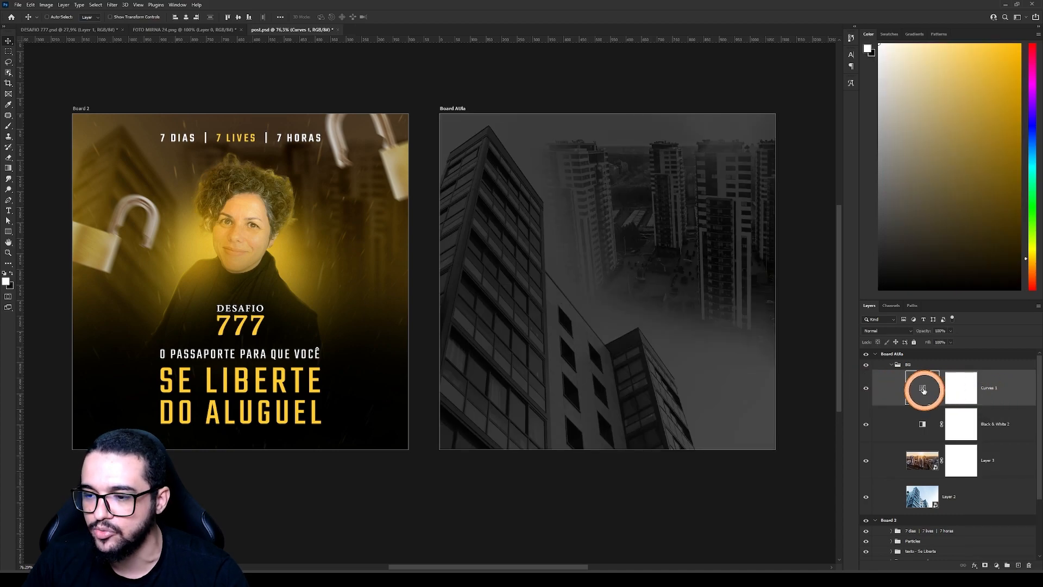
{"action": "double_click", "coordinate": [923, 389]}
{"action": "left_click_drag", "start_coordinate": [819, 329], "coordinate": [819, 267]}
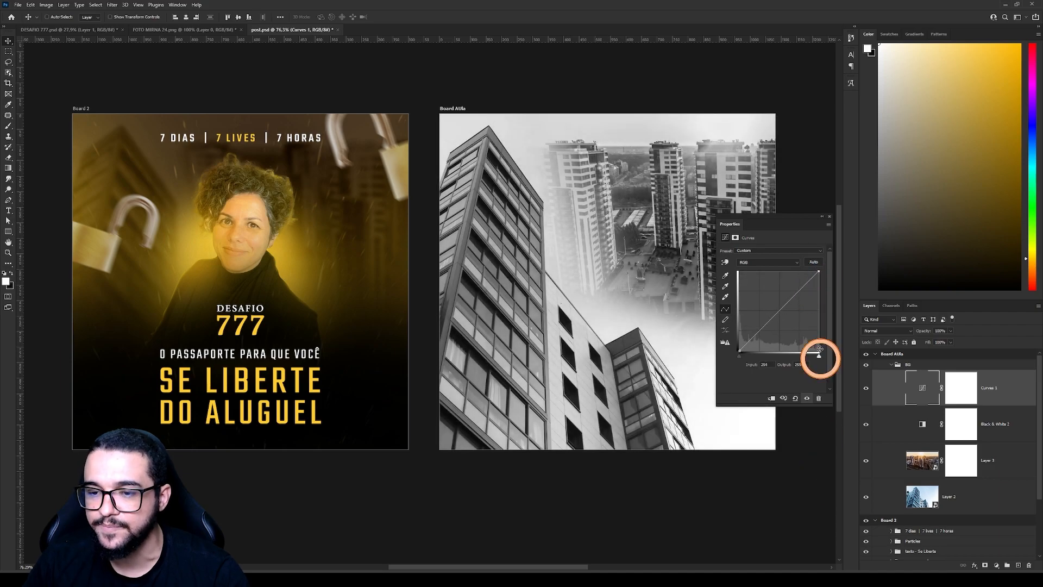
Darken the building background by lowering the Curves 1 highlight point to roughly a third of its height, and collapse the BG group
{"action": "left_click_drag", "start_coordinate": [819, 271], "coordinate": [849, 325]}
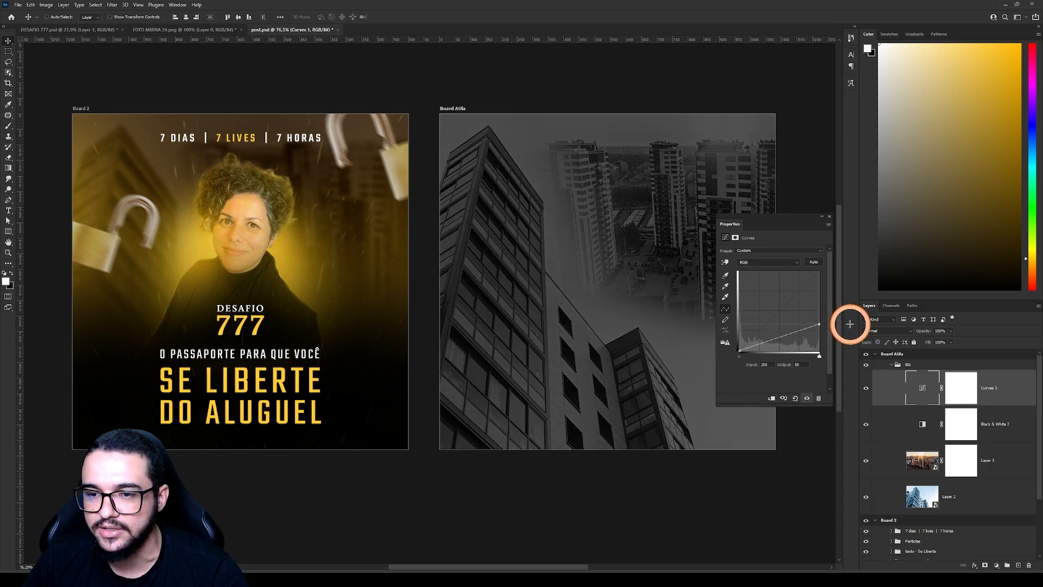
{"action": "left_click", "coordinate": [896, 391]}
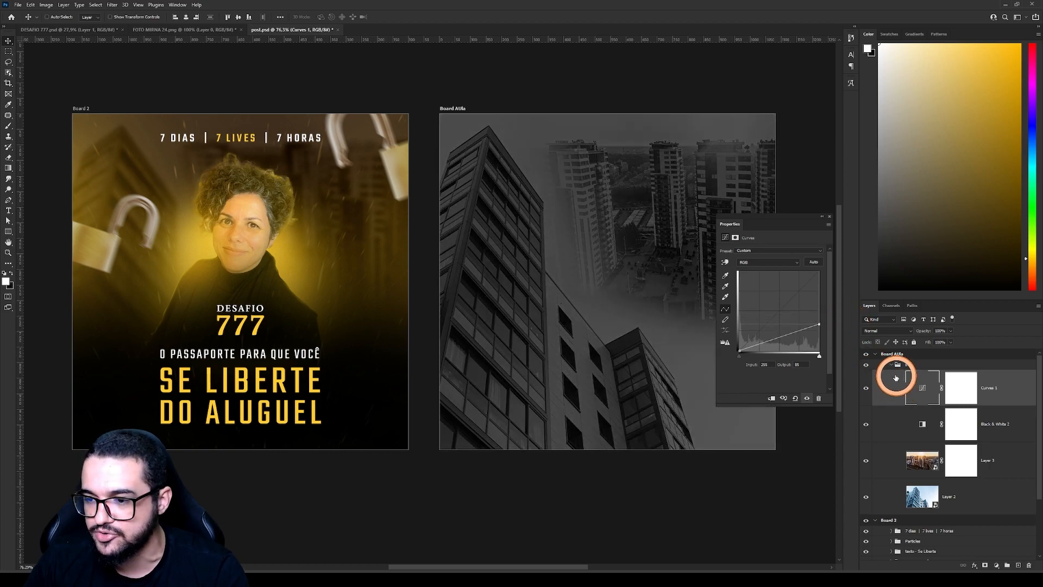
{"action": "left_click", "coordinate": [900, 366]}
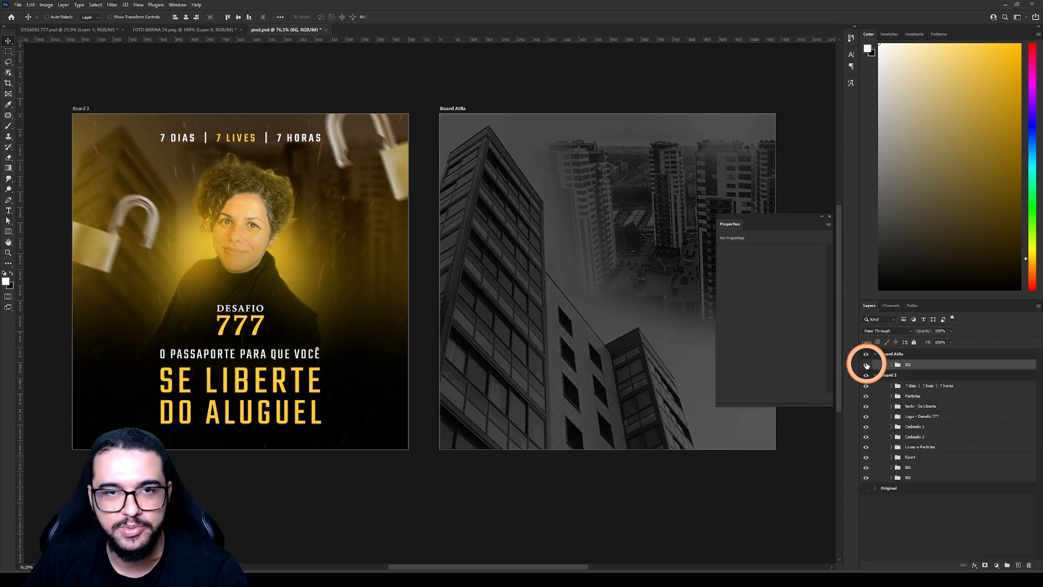
Copy Board 2's portrait group onto the new artboard above BG and reposition its black fade, Layer 10 copy
{"action": "left_click", "coordinate": [905, 458]}
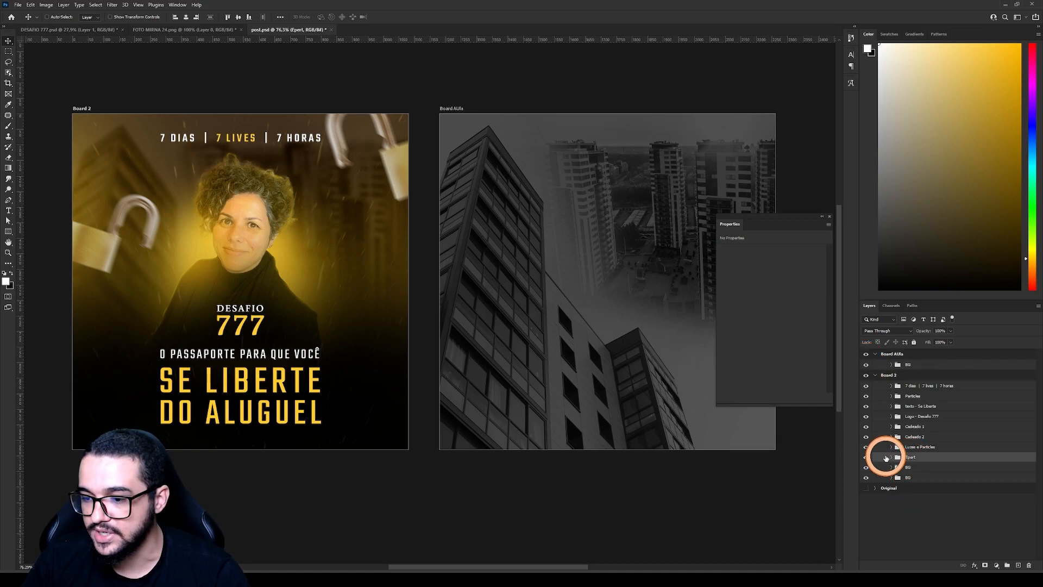
{"action": "left_click_drag", "start_coordinate": [916, 458], "coordinate": [915, 366]}
{"action": "left_click_drag", "start_coordinate": [479, 372], "coordinate": [562, 474]}
{"action": "key", "text": "ctrl+z"}
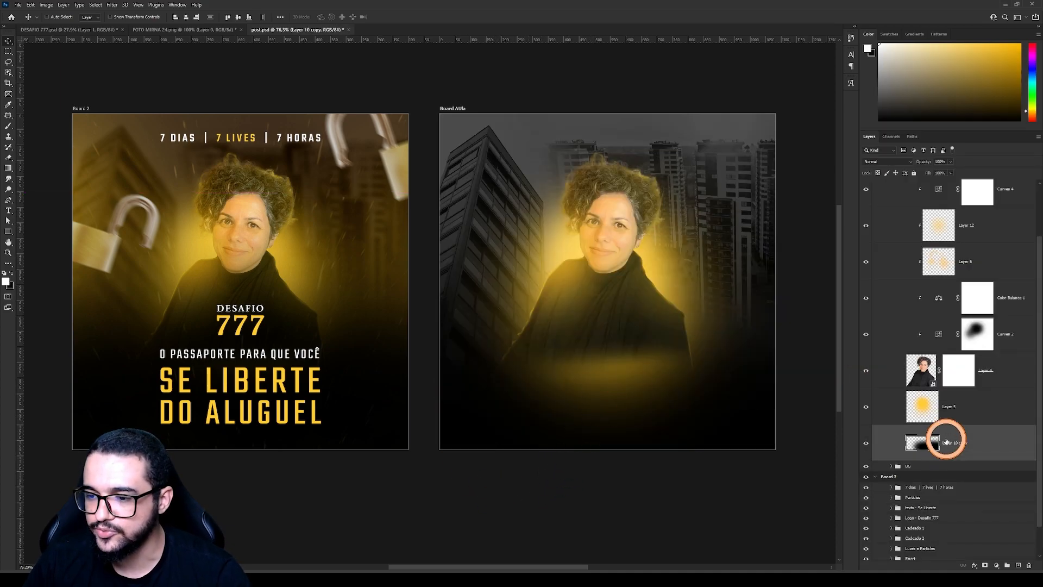
{"action": "left_click_drag", "start_coordinate": [650, 413], "coordinate": [710, 375]}
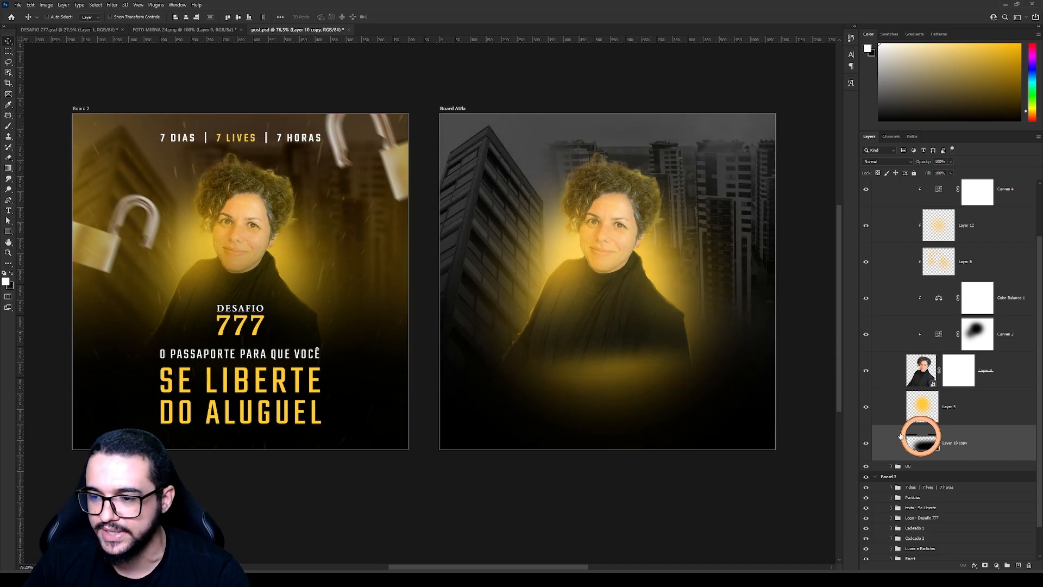
Hide the copied group's glow, fade and clipped adjustment layers, leaving only the woman's cut-out photo on
{"action": "left_click", "coordinate": [866, 409]}
{"action": "scroll", "coordinate": [890, 415], "scroll_direction": "up", "scroll_amount": 1}
{"action": "left_click_drag", "start_coordinate": [863, 350], "coordinate": [868, 204]}
{"action": "scroll", "coordinate": [880, 348], "scroll_direction": "up", "scroll_amount": 1}
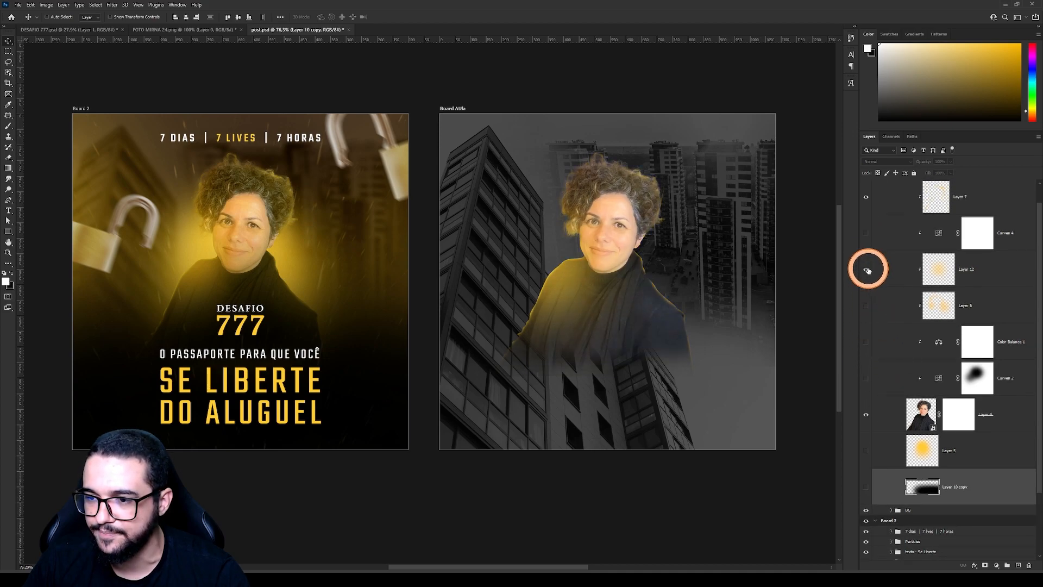
{"action": "left_click", "coordinate": [866, 196]}
{"action": "scroll", "coordinate": [873, 302], "scroll_direction": "up", "scroll_amount": 1}
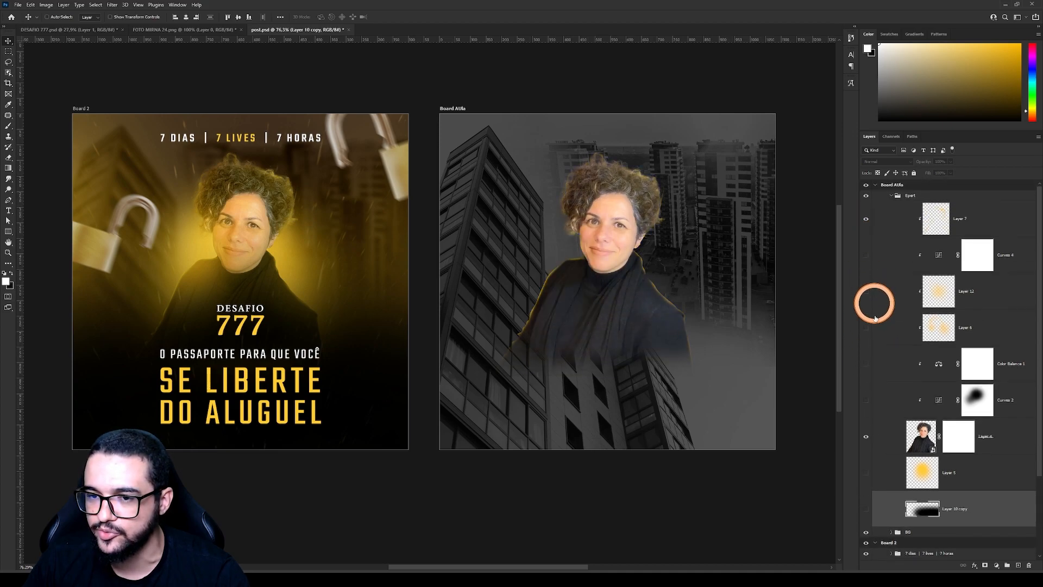
{"action": "left_click", "coordinate": [870, 218]}
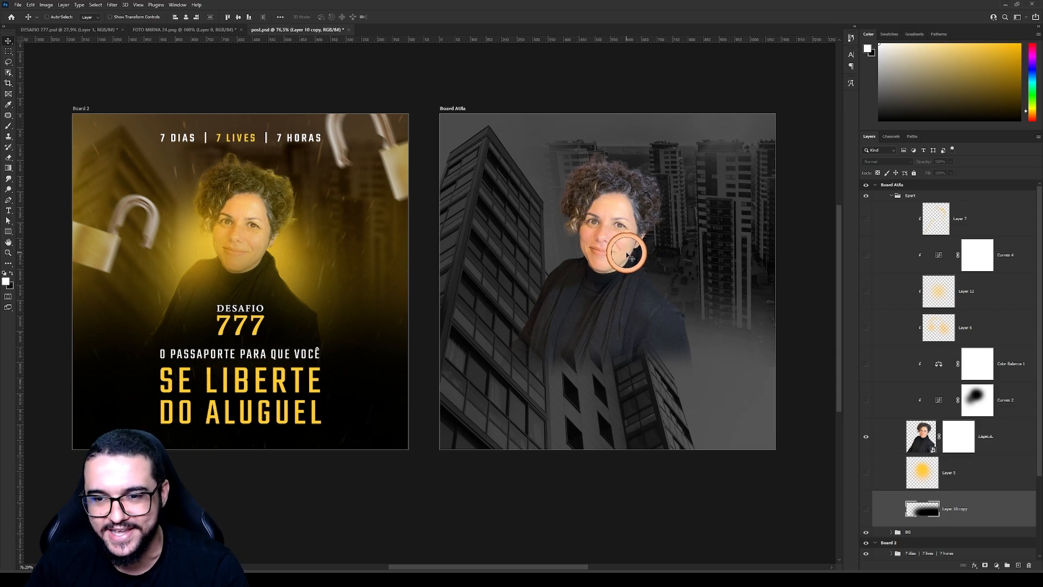
Add a new empty layer beneath Layer 10 copy and toggle the existing black fade for reference
{"action": "scroll", "coordinate": [629, 256], "scroll_direction": "up", "scroll_amount": 2}
{"action": "scroll", "coordinate": [631, 282], "scroll_direction": "down", "scroll_amount": 1}
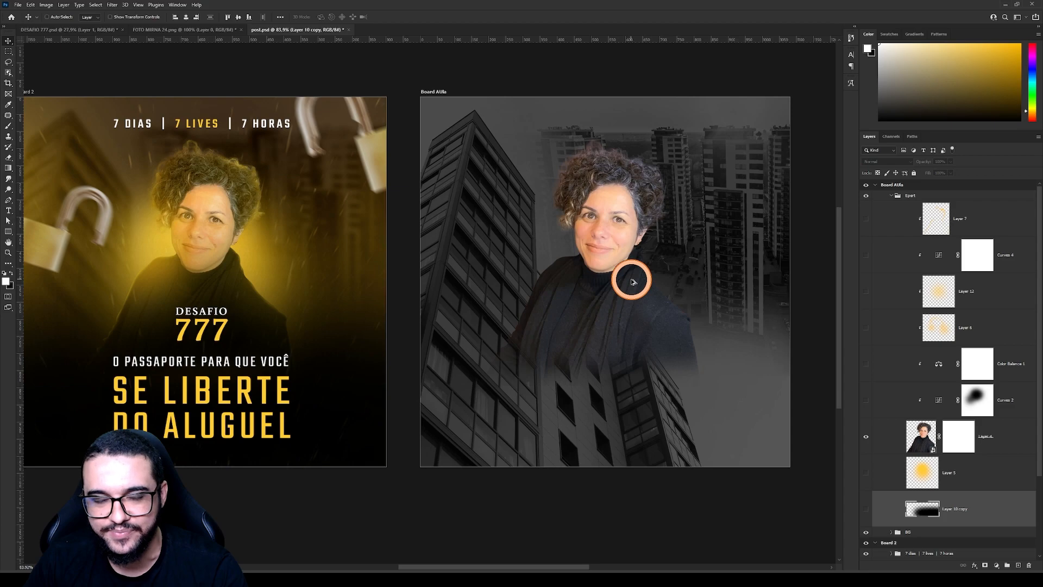
{"action": "scroll", "coordinate": [632, 281], "scroll_direction": "up", "scroll_amount": 1}
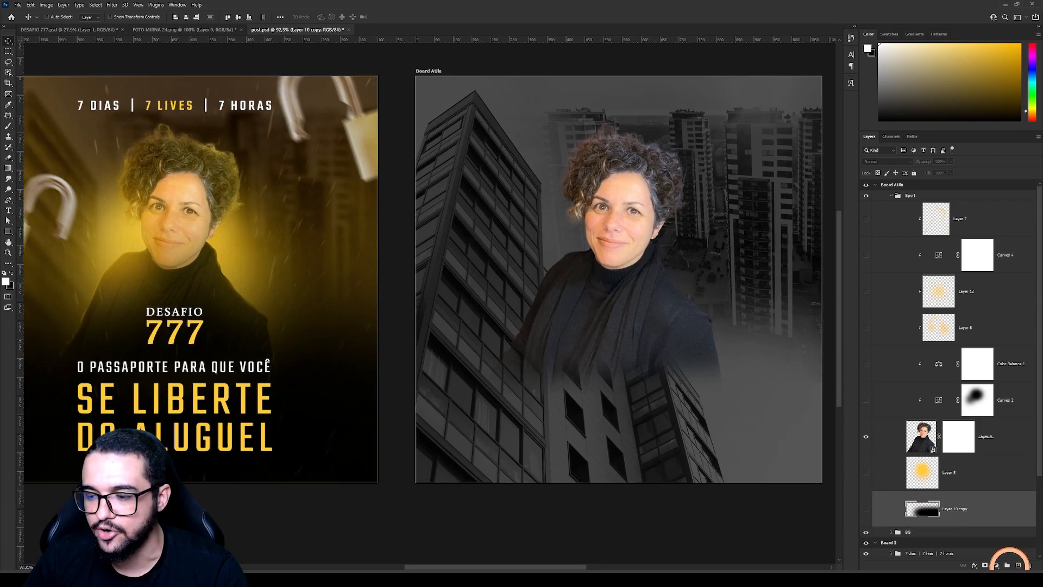
{"action": "left_click", "coordinate": [1020, 565]}
{"action": "left_click_drag", "start_coordinate": [960, 508], "coordinate": [947, 480]}
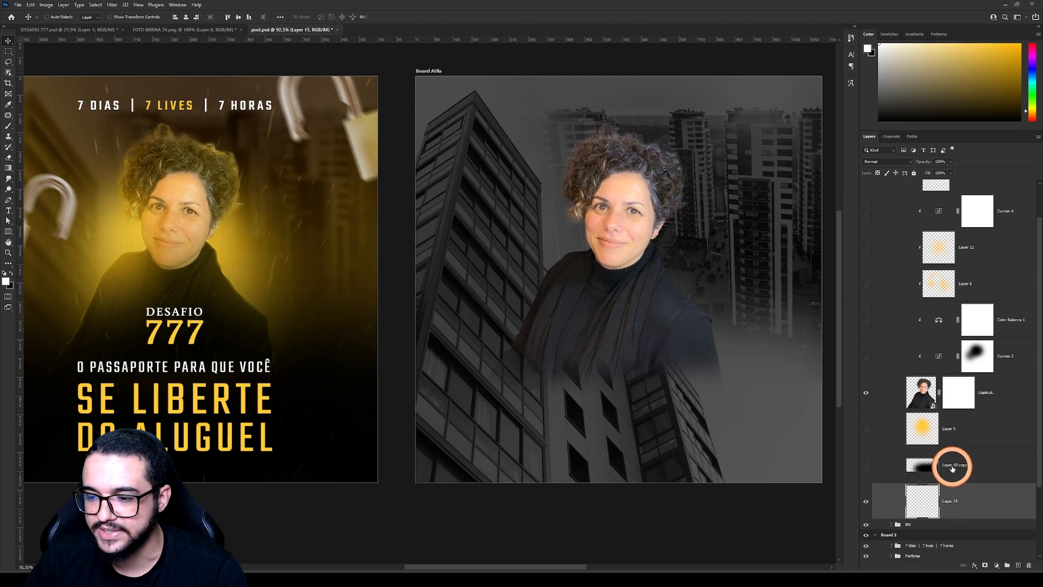
{"action": "left_click", "coordinate": [867, 466]}
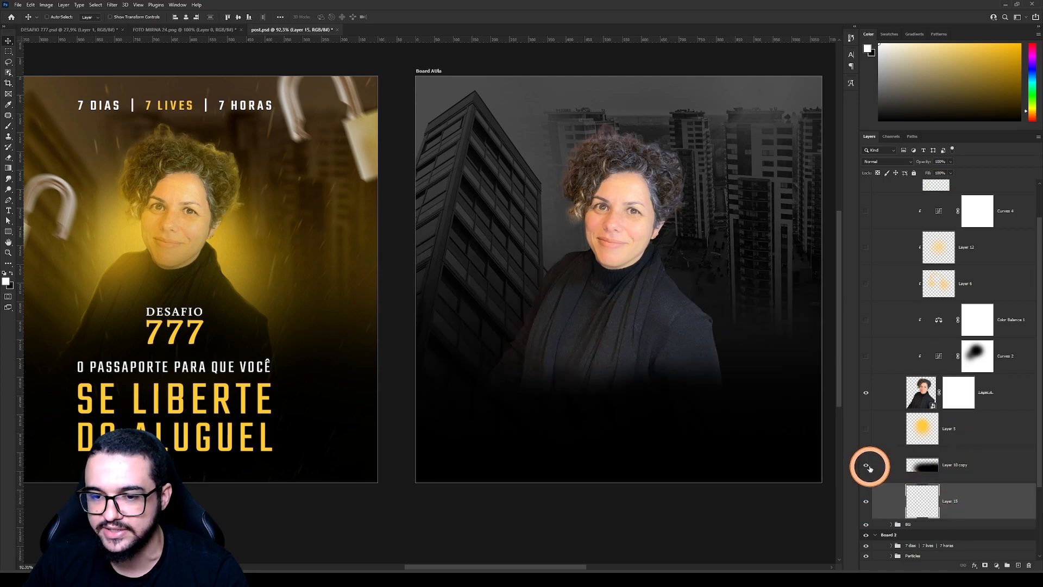
{"action": "left_click", "coordinate": [866, 465]}
Paint black with a large soft brush at 40% flow across the artboard's lower part on the new layer
{"action": "left_click", "coordinate": [888, 66]}
{"action": "left_click_drag", "start_coordinate": [886, 71], "coordinate": [878, 113]}
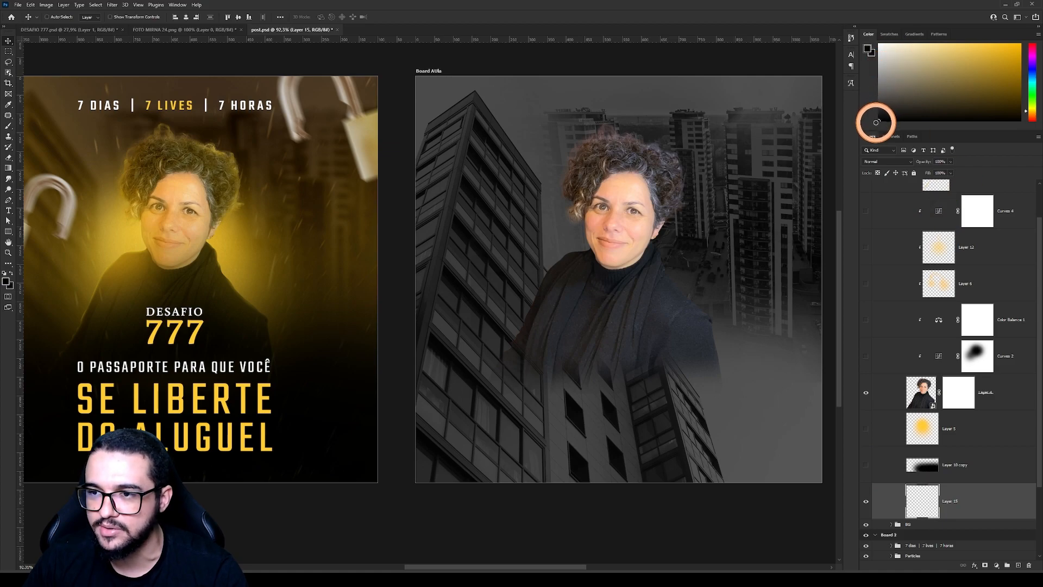
{"action": "key", "text": "b"}
{"action": "right_click", "coordinate": [666, 333]}
{"action": "left_click", "coordinate": [693, 353]}
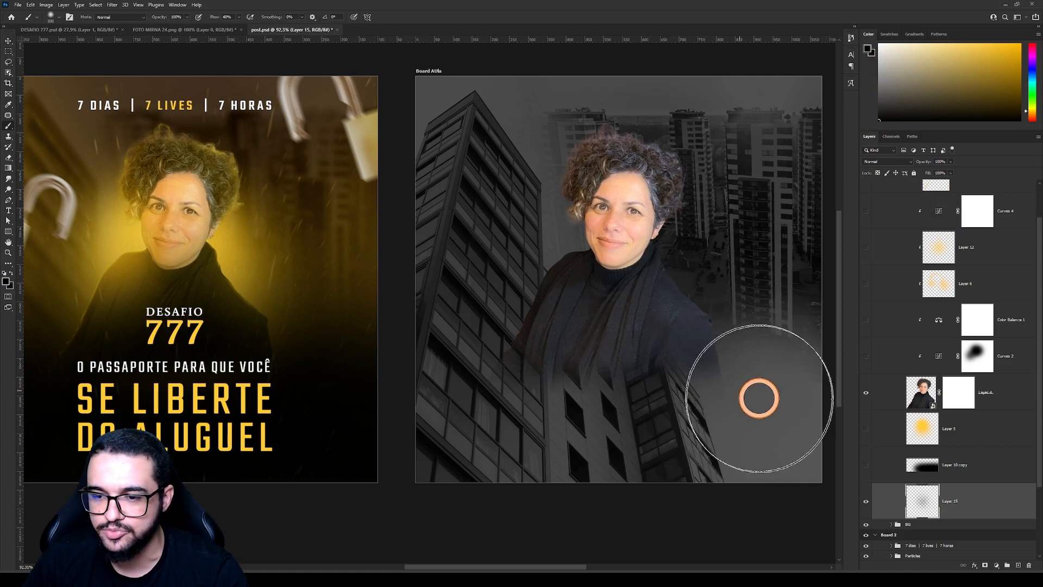
{"action": "key", "text": "ctrl+z"}
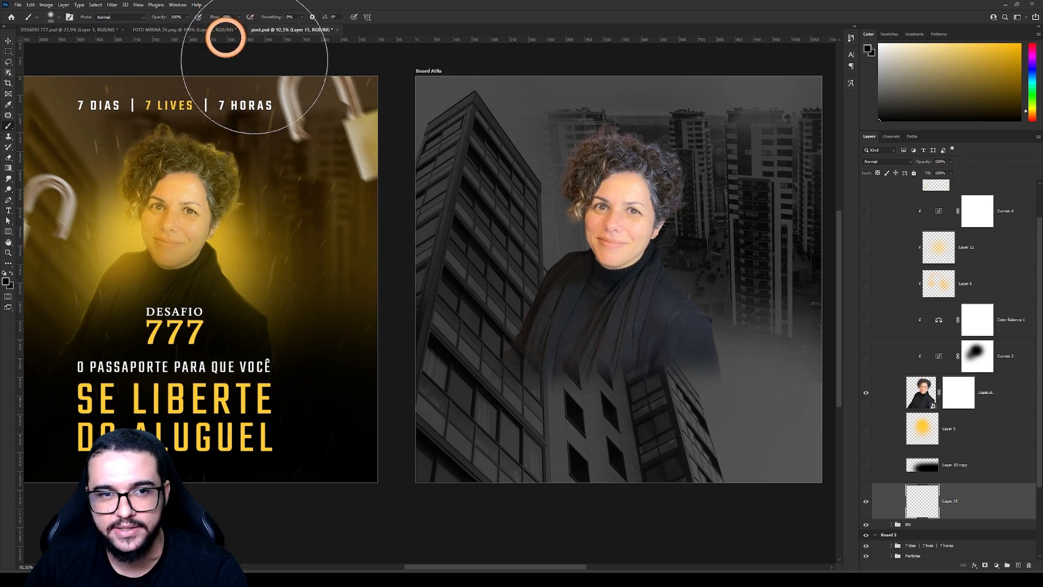
{"action": "mouse_move", "coordinate": [783, 409]}
{"action": "left_mouse_down"}
{"action": "mouse_move", "coordinate": [447, 393]}
{"action": "mouse_move", "coordinate": [835, 388]}
{"action": "left_mouse_up"}
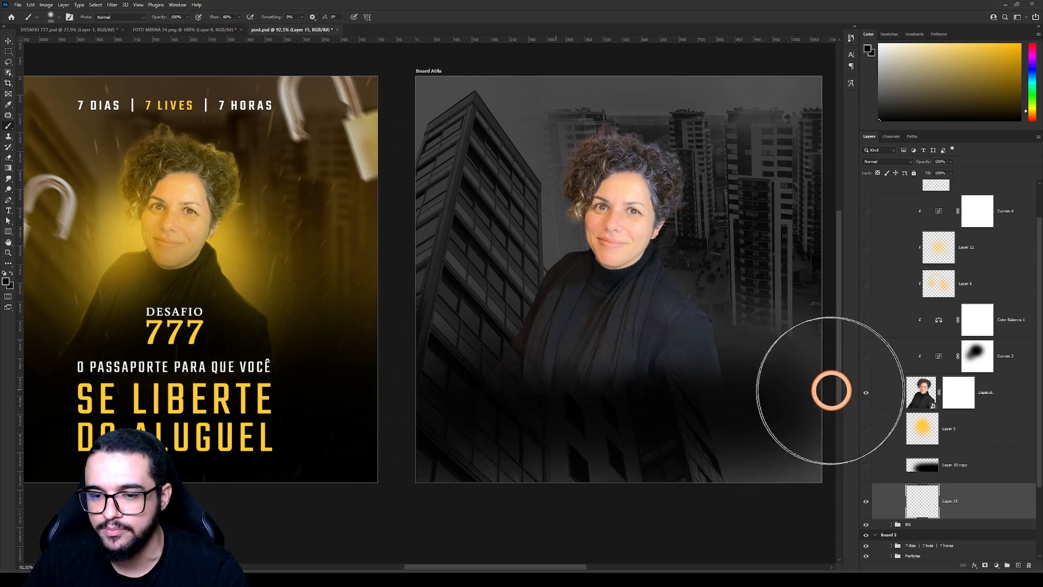
{"action": "scroll", "coordinate": [485, 396], "scroll_direction": "down", "scroll_amount": 3}
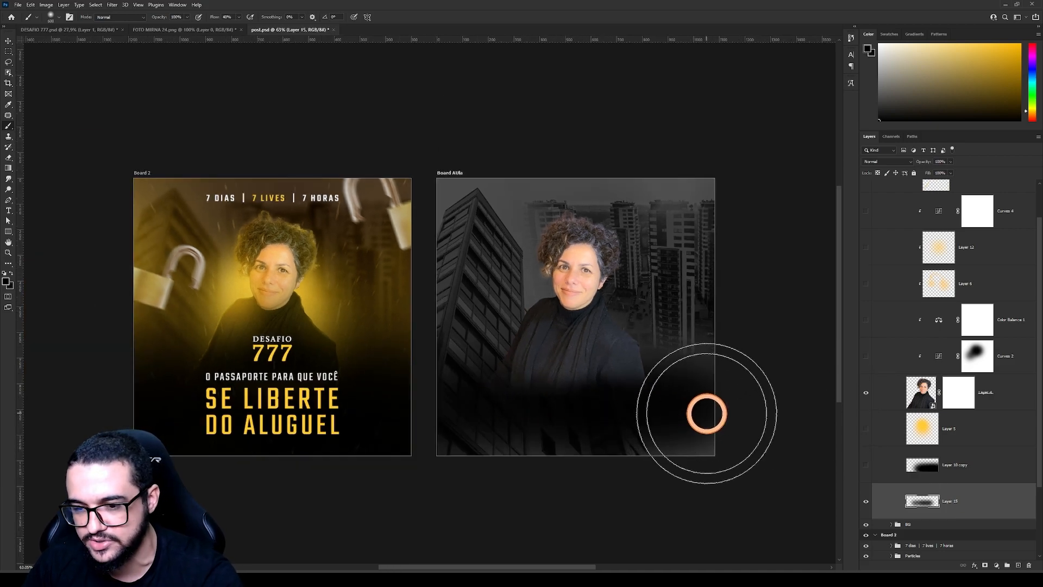
{"action": "key", "text": "Caps_Lock"}
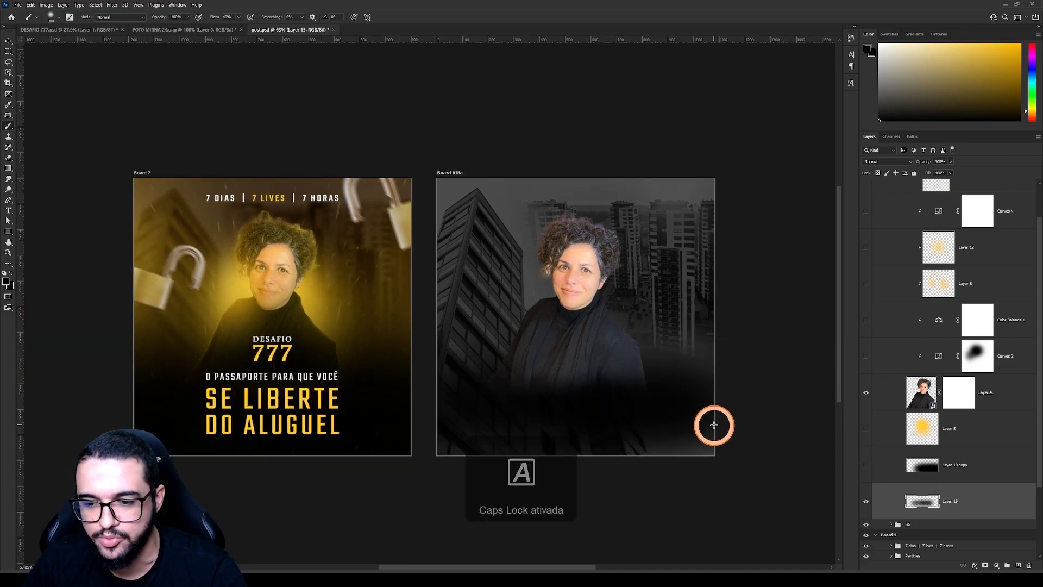
{"action": "key", "text": "Caps_Lock"}
{"action": "mouse_move", "coordinate": [675, 433]}
{"action": "left_mouse_down"}
{"action": "mouse_move", "coordinate": [526, 413]}
{"action": "mouse_move", "coordinate": [421, 412]}
{"action": "mouse_move", "coordinate": [790, 422]}
{"action": "left_mouse_up"}
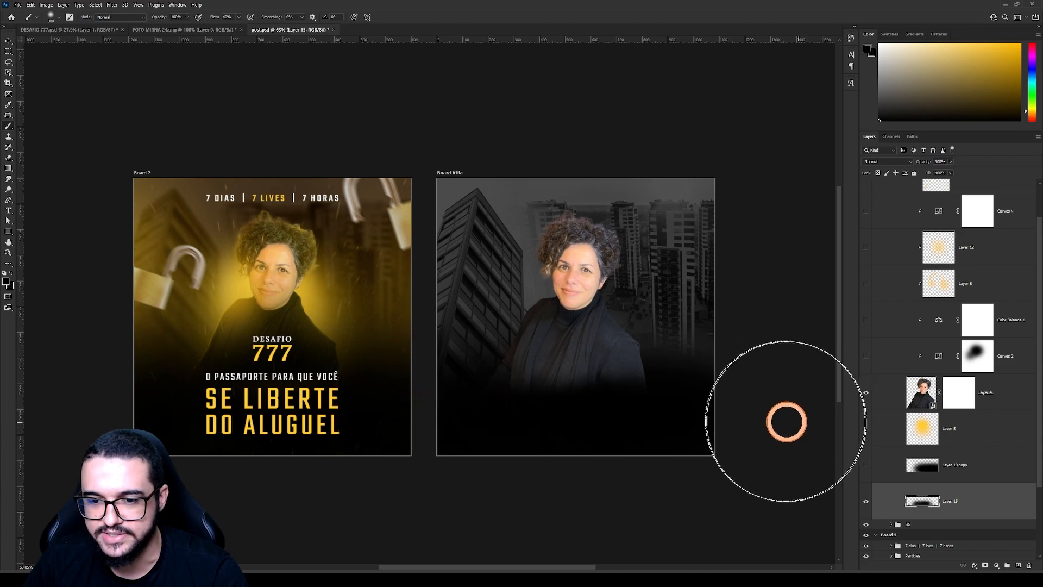
Compare the artboard with and without the hand-painted black fade, and delete that layer
{"action": "scroll", "coordinate": [767, 408], "scroll_direction": "up", "scroll_amount": 4}
{"action": "key", "text": "v"}
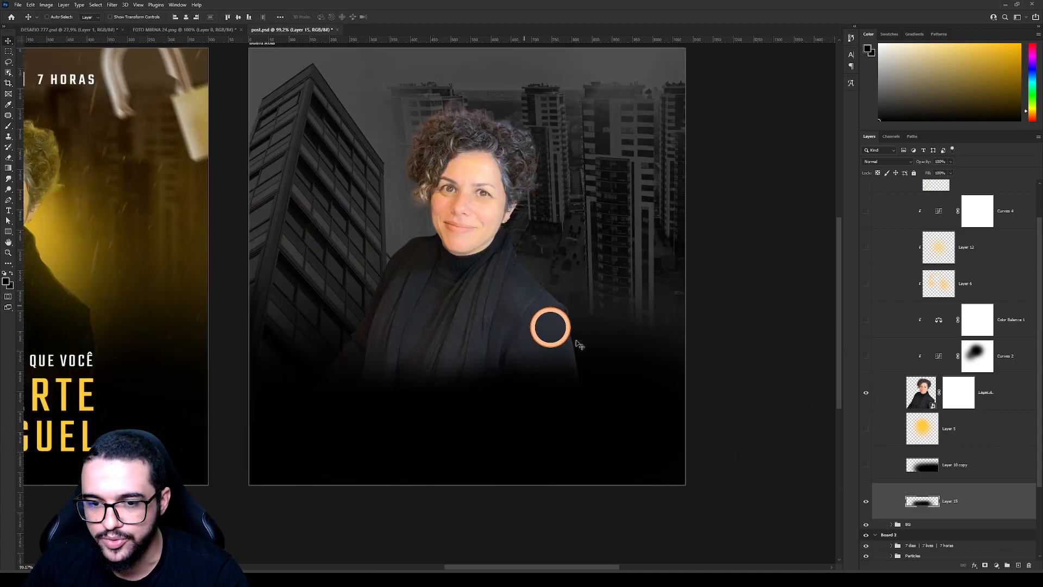
{"action": "left_click", "coordinate": [866, 501]}
{"action": "left_click", "coordinate": [867, 503]}
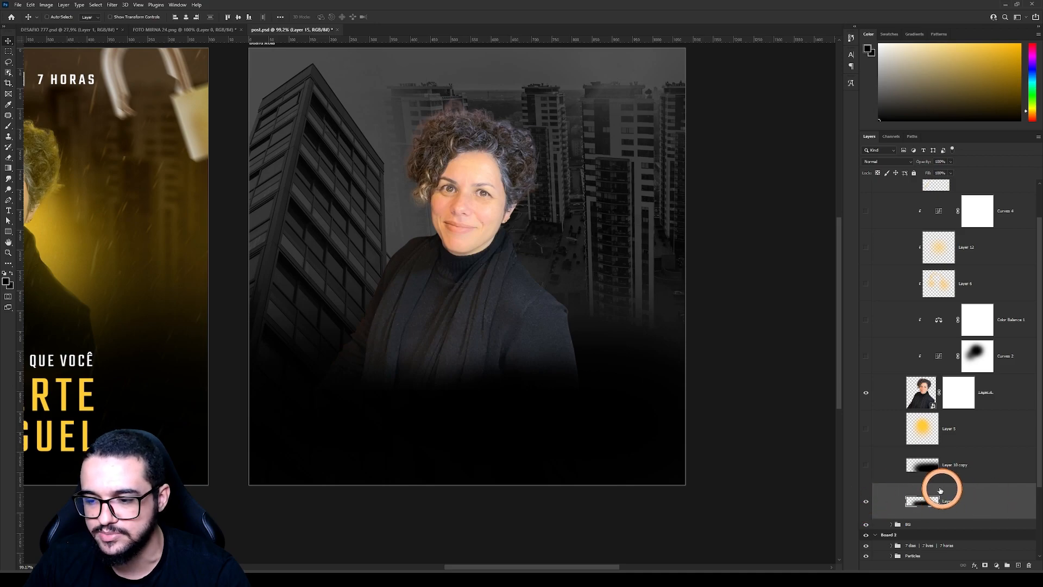
{"action": "key", "text": "Delete"}
Turn on the existing black fade on Layer 10 copy and the yellow glow on Layer 5 behind the woman
{"action": "left_click", "coordinate": [867, 465]}
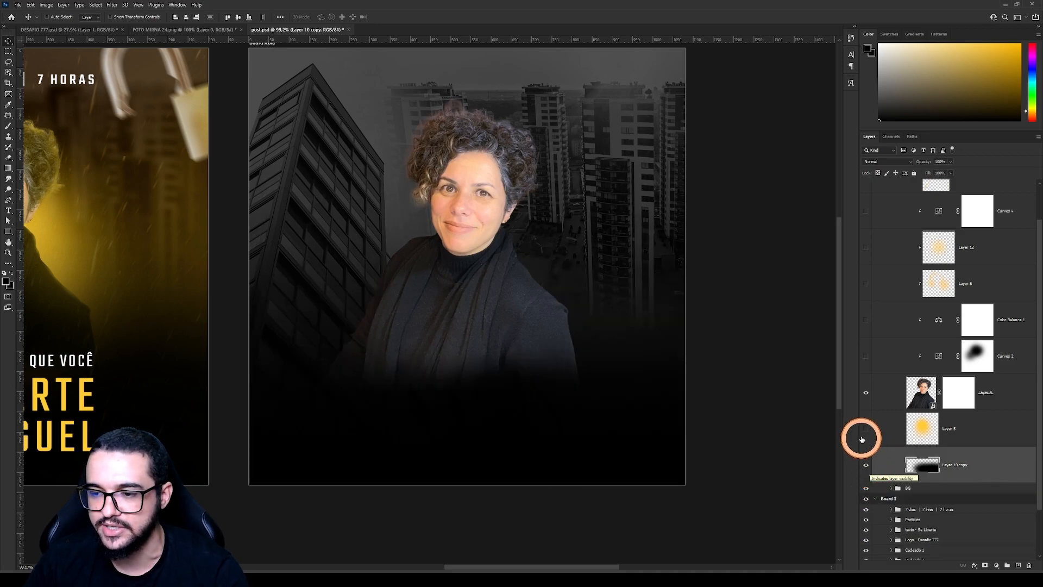
{"action": "scroll", "coordinate": [720, 326], "scroll_direction": "down", "scroll_amount": 3}
{"action": "left_click_drag", "start_coordinate": [479, 313], "coordinate": [515, 320]}
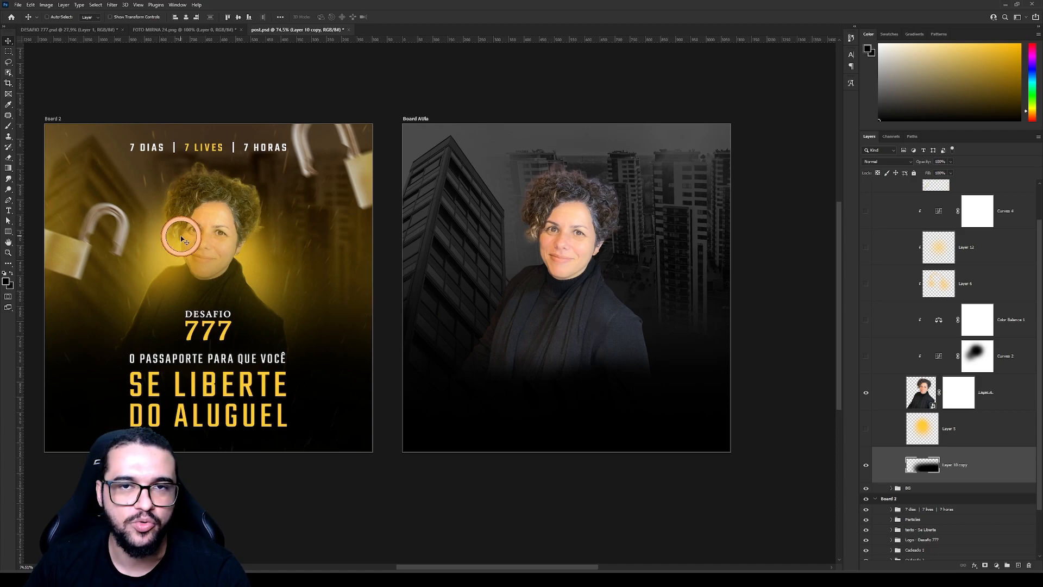
{"action": "scroll", "coordinate": [598, 269], "scroll_direction": "up", "scroll_amount": 2}
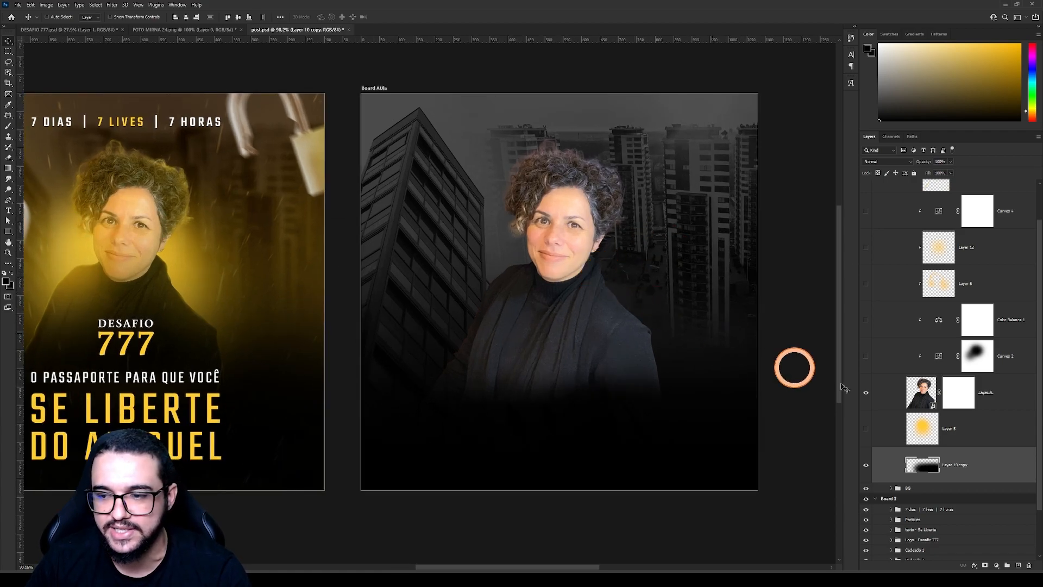
{"action": "left_click", "coordinate": [919, 433]}
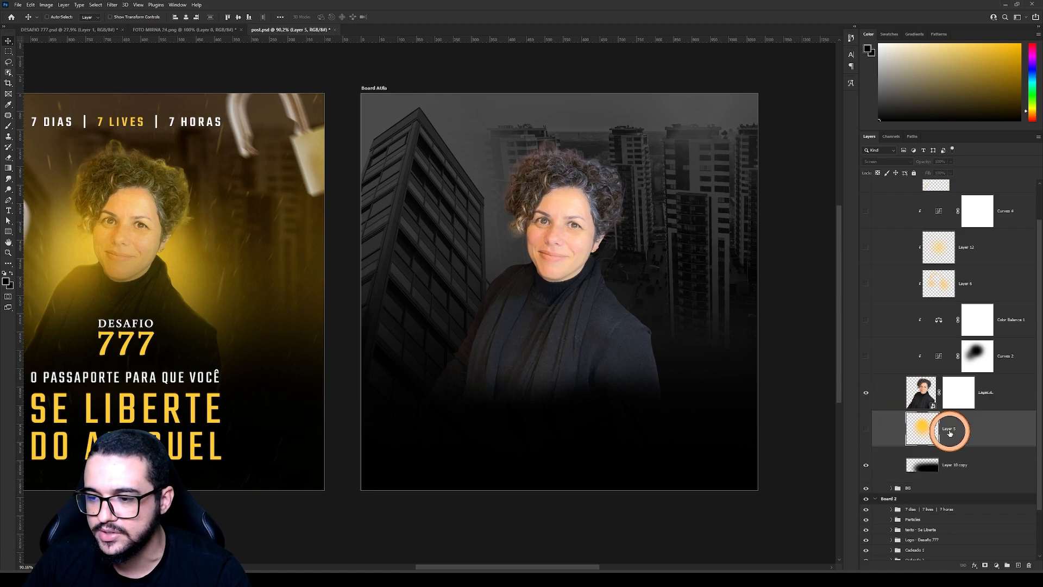
{"action": "left_click", "coordinate": [872, 431]}
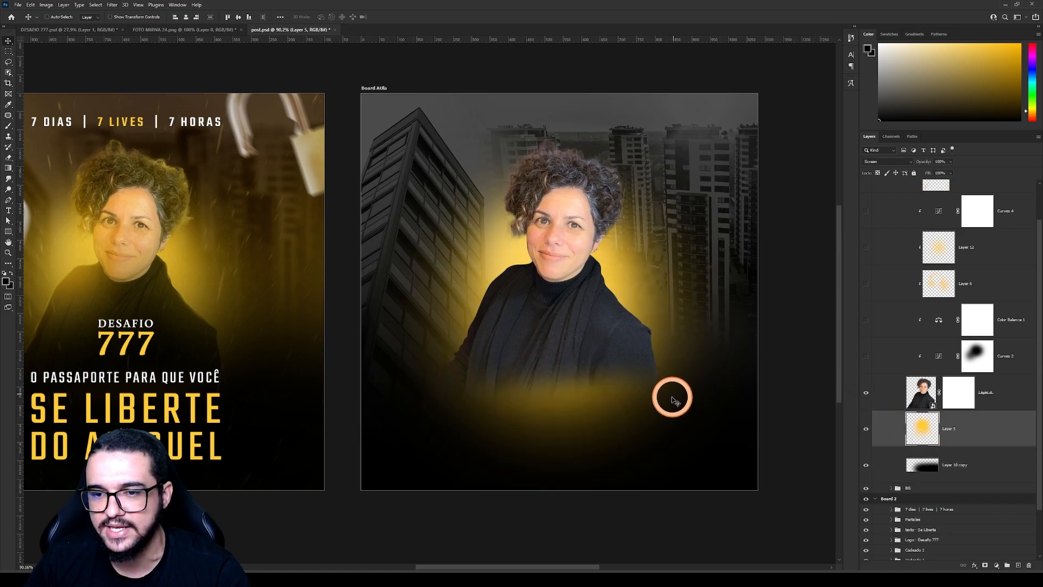
Add a new layer above Layer 5, set its blend mode to Screen, and hide Layer 5
{"action": "left_click", "coordinate": [1019, 566]}
{"action": "left_click", "coordinate": [887, 161]}
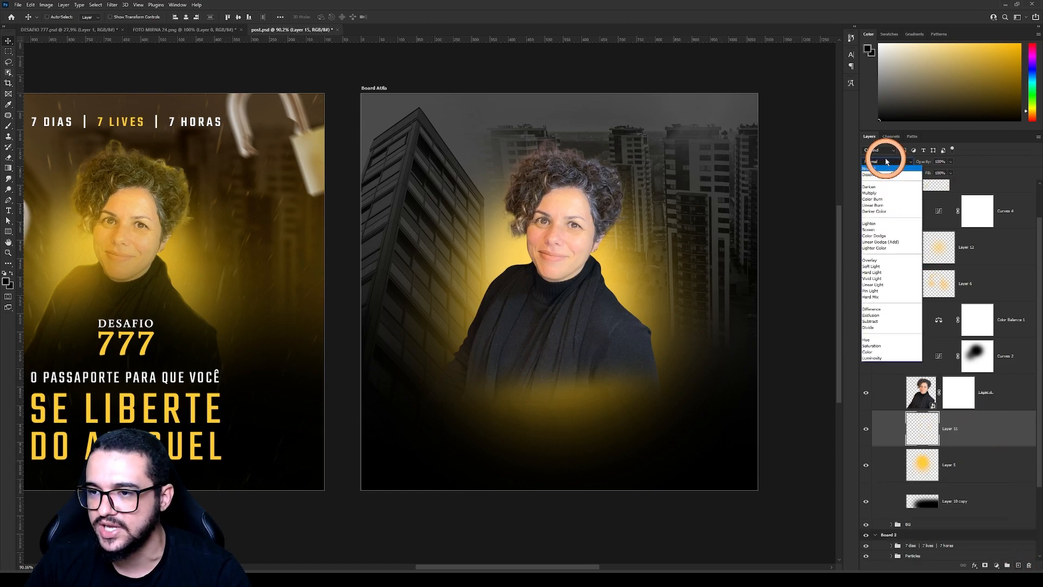
{"action": "left_click", "coordinate": [869, 229]}
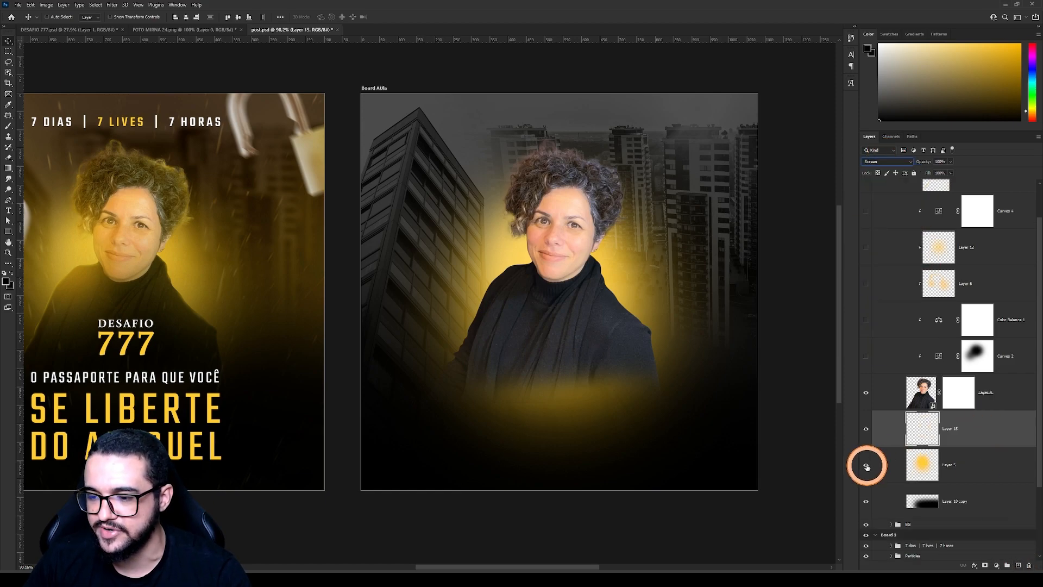
{"action": "left_click", "coordinate": [867, 467]}
Paint a yellow glow behind the woman's head and shoulders on the Screen layer with a large soft brush, and reduce the brush size
{"action": "mouse_move", "coordinate": [983, 102]}
{"action": "left_mouse_down"}
{"action": "mouse_move", "coordinate": [987, 115]}
{"action": "mouse_move", "coordinate": [993, 57]}
{"action": "left_mouse_up"}
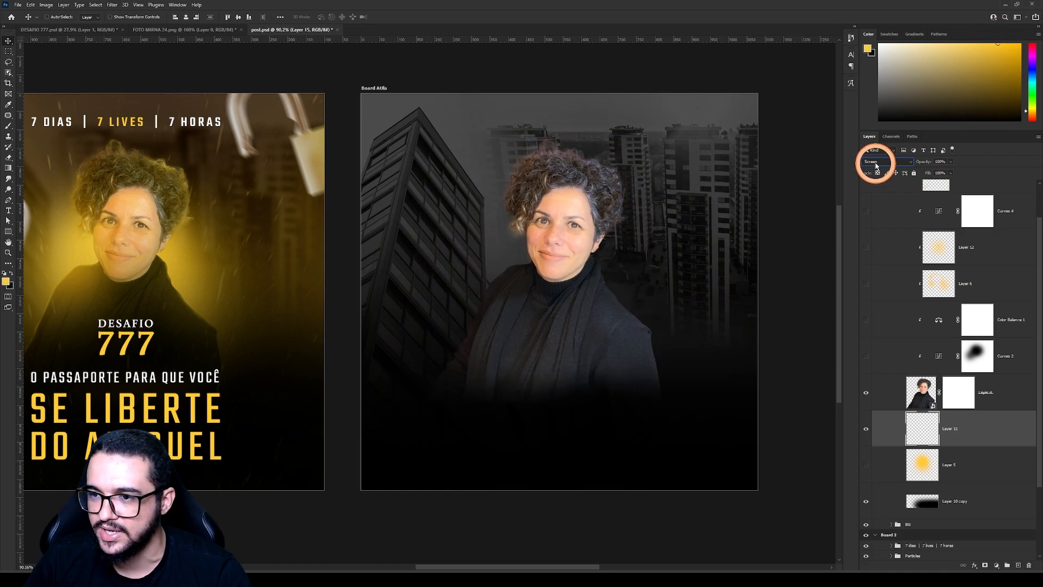
{"action": "key", "text": "b"}
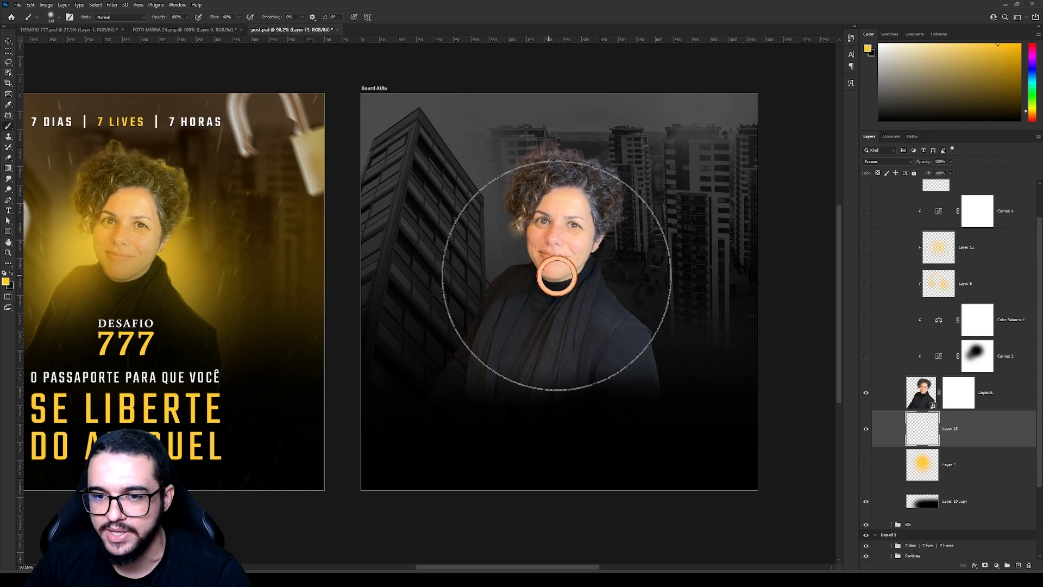
{"action": "left_click_drag", "start_coordinate": [560, 275], "coordinate": [559, 273]}
{"action": "key", "text": "bracketleft"}
{"action": "key", "text": "bracketleft"}
{"action": "key", "text": "bracketleft"}
{"action": "key", "text": "bracketleft"}
{"action": "key", "text": "bracketleft"}
{"action": "key", "text": "bracketleft"}
{"action": "key", "text": "bracketleft"}
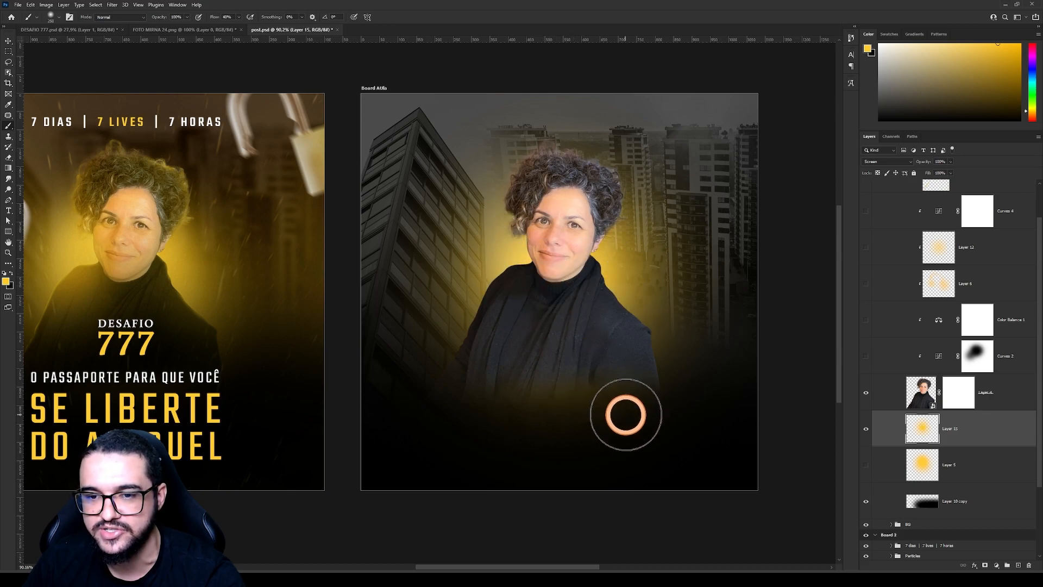
Compare the newly painted glow on and off, leave it hidden, and turn the original glow on Layer 5 back on
{"action": "left_click", "coordinate": [867, 429]}
{"action": "left_click", "coordinate": [867, 429]}
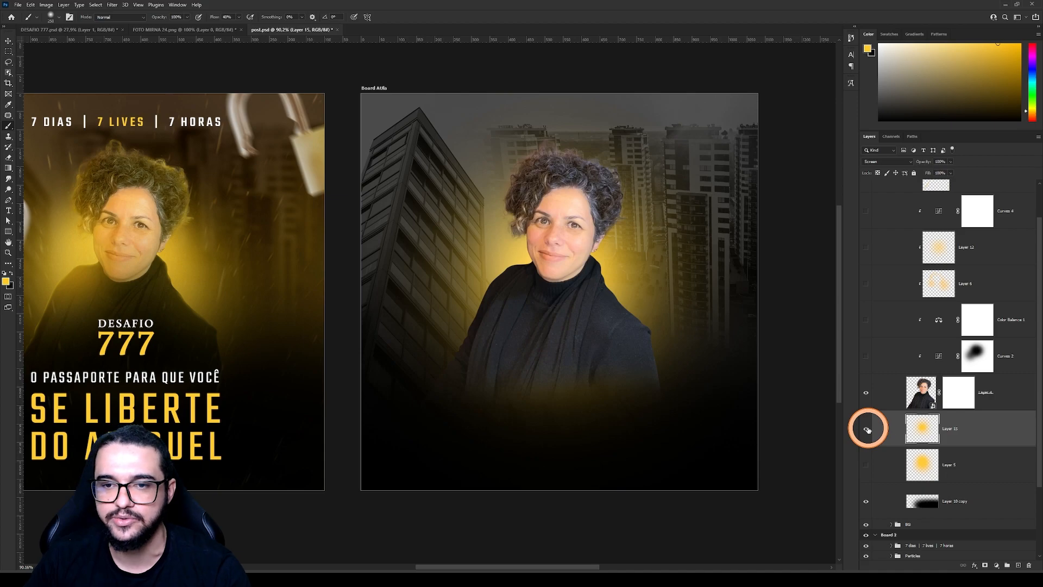
{"action": "left_click", "coordinate": [868, 429]}
{"action": "left_click", "coordinate": [868, 429]}
{"action": "left_click", "coordinate": [868, 430]}
{"action": "left_click", "coordinate": [867, 465]}
{"action": "left_click", "coordinate": [949, 465]}
{"action": "scroll", "coordinate": [955, 404], "scroll_direction": "up", "scroll_amount": 2}
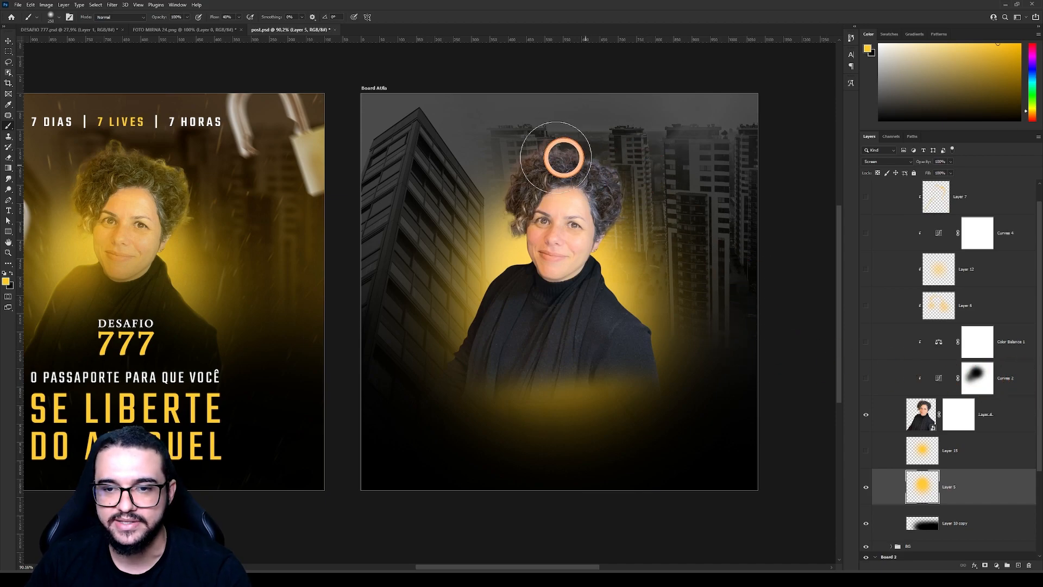
{"action": "left_click_drag", "start_coordinate": [243, 252], "coordinate": [315, 263]}
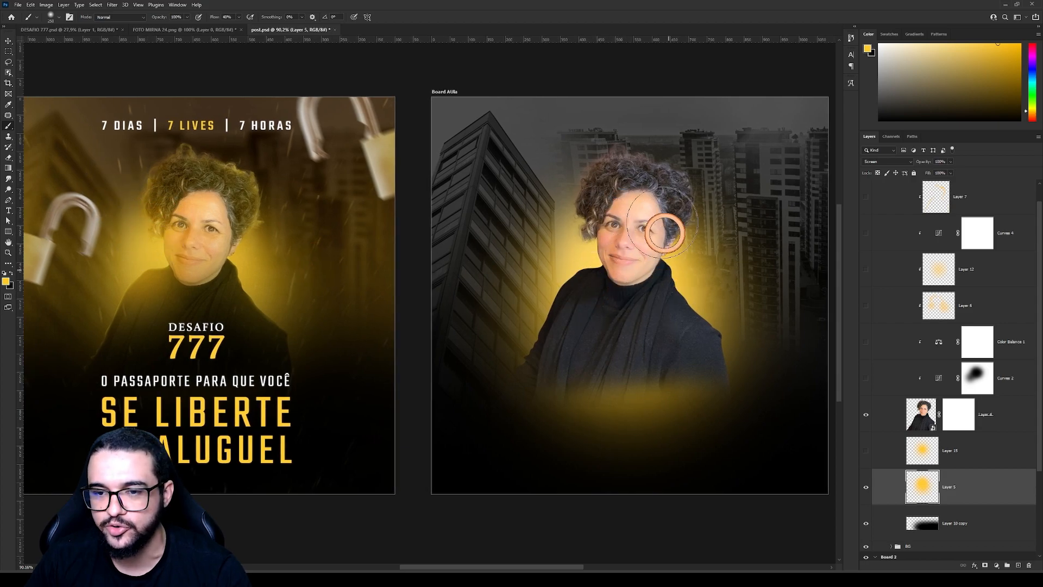
Turn on the Curves 2 adjustment clipped to the woman and lower the white end of its curve to darken her
{"action": "left_click", "coordinate": [1014, 380]}
{"action": "left_click", "coordinate": [875, 379]}
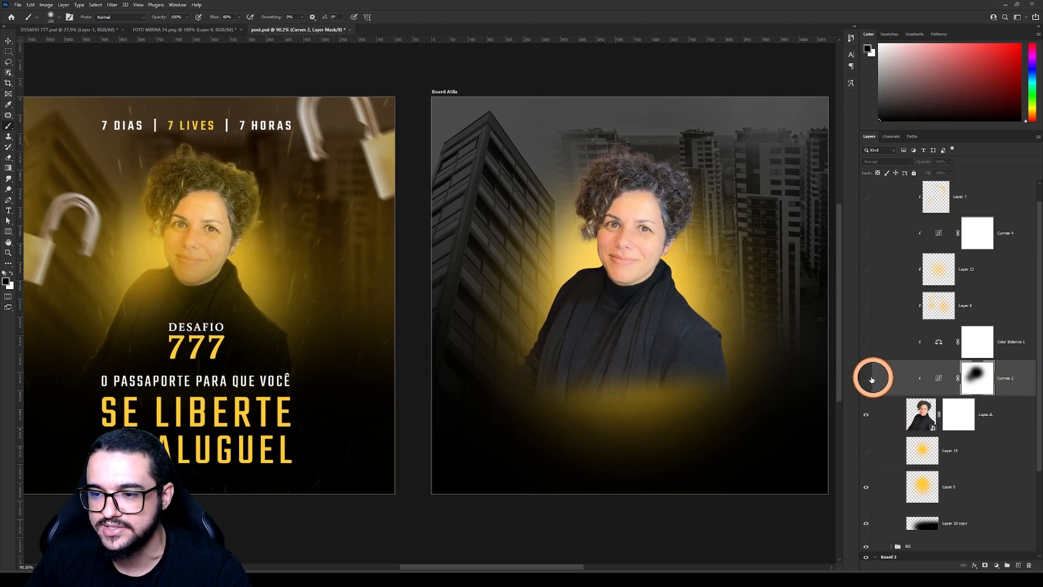
{"action": "left_click", "coordinate": [969, 378]}
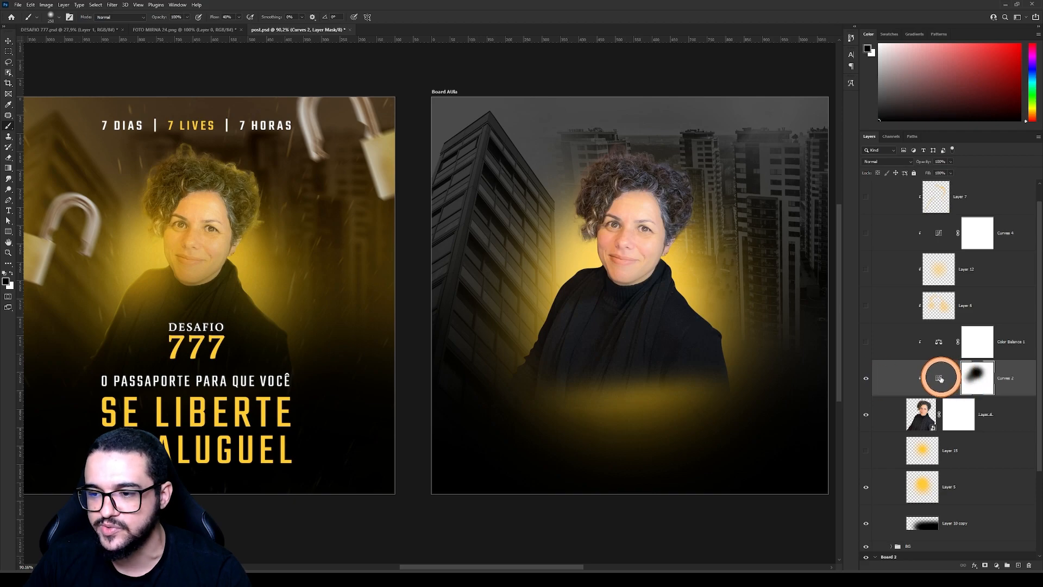
{"action": "double_click", "coordinate": [941, 379]}
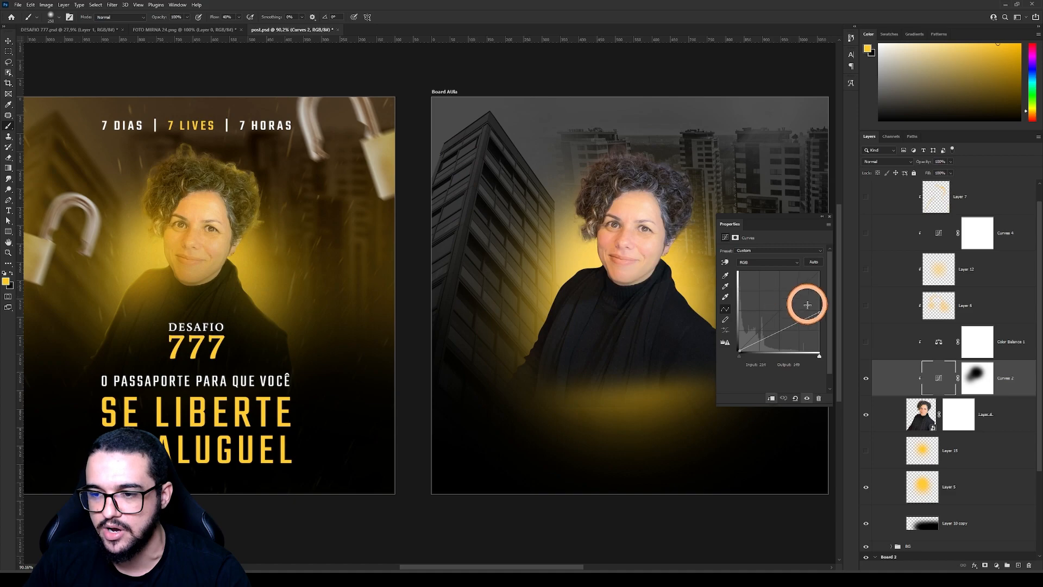
{"action": "mouse_move", "coordinate": [821, 309]}
{"action": "left_mouse_down"}
{"action": "mouse_move", "coordinate": [820, 270]}
{"action": "mouse_move", "coordinate": [834, 317]}
{"action": "left_mouse_up"}
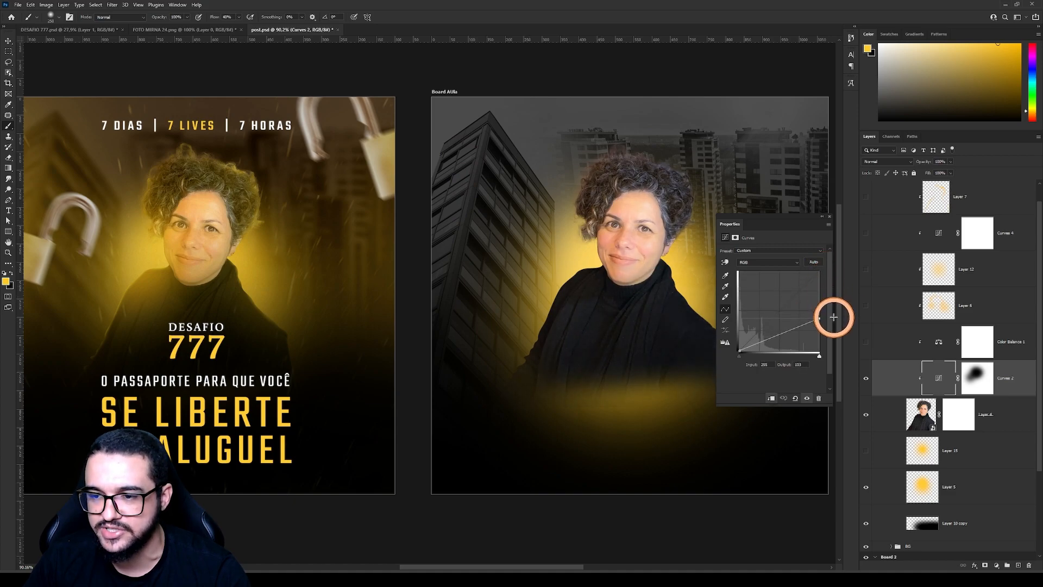
Disable the layer mask on Curves 2 to check the full darkening, and delete that mask
{"action": "left_click", "coordinate": [977, 381]}
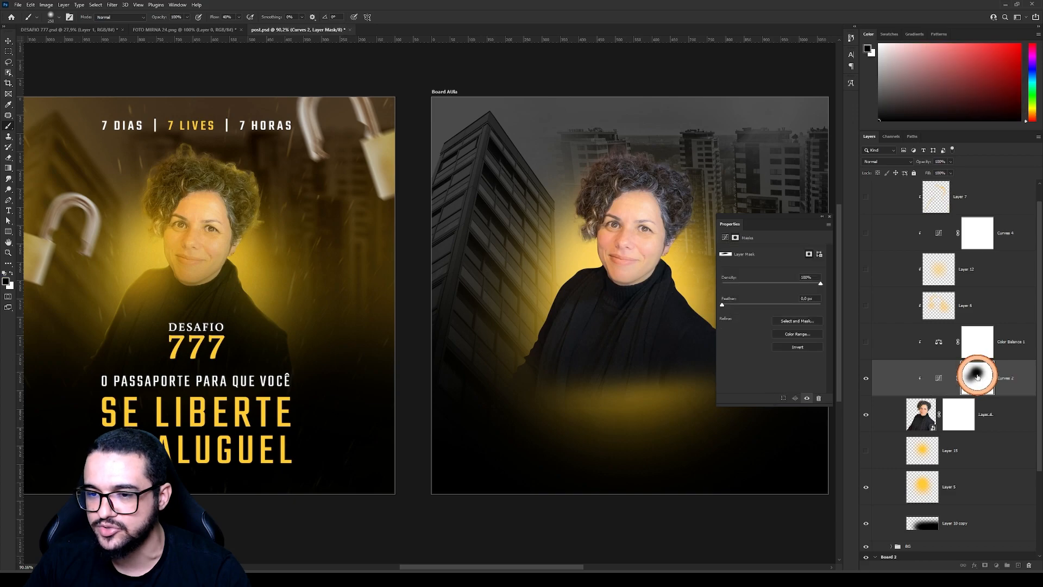
{"action": "left_click", "coordinate": [977, 376], "text": "shift"}
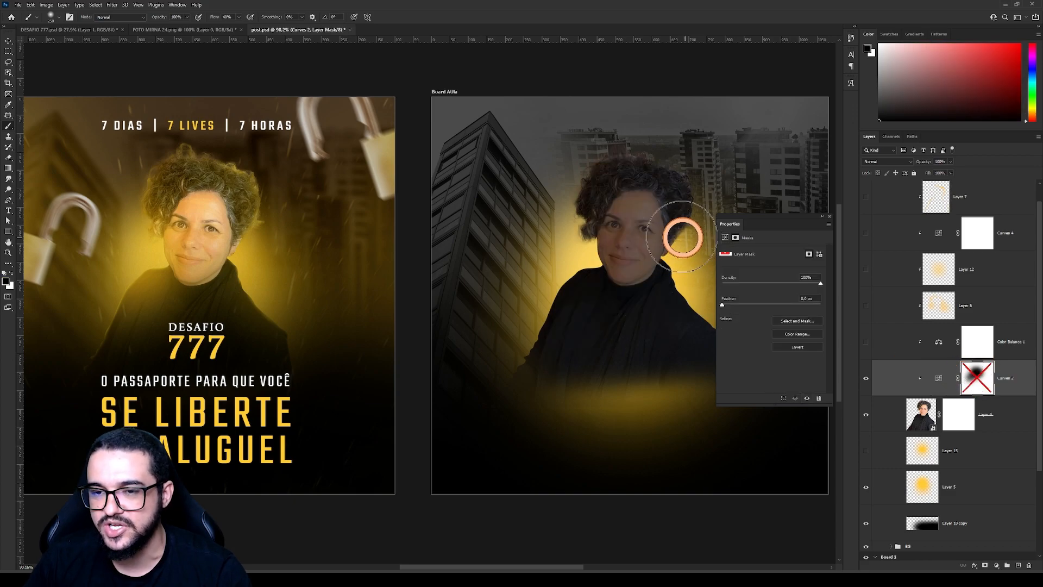
{"action": "right_click", "coordinate": [977, 379]}
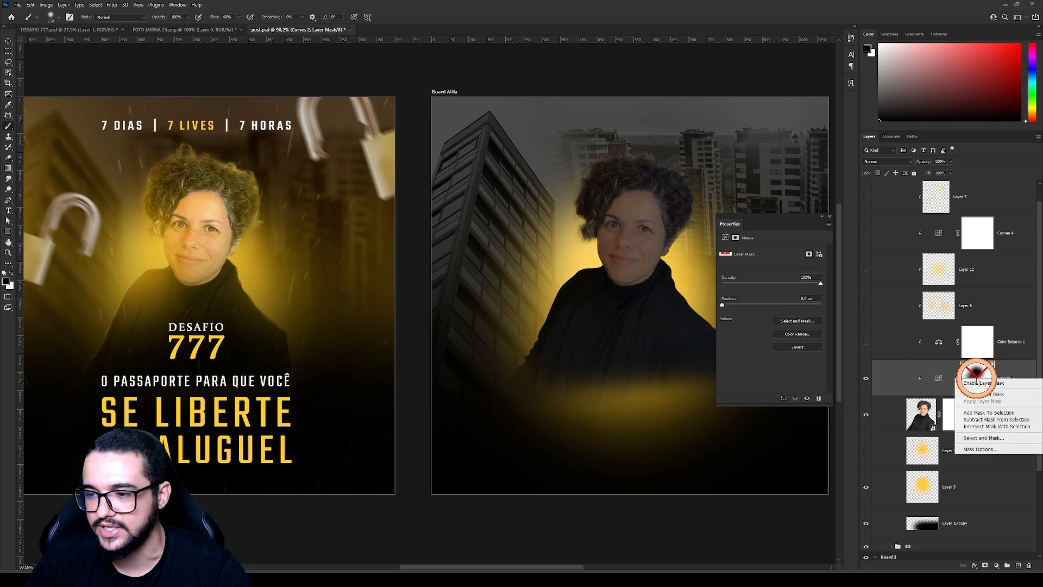
{"action": "left_click", "coordinate": [984, 393]}
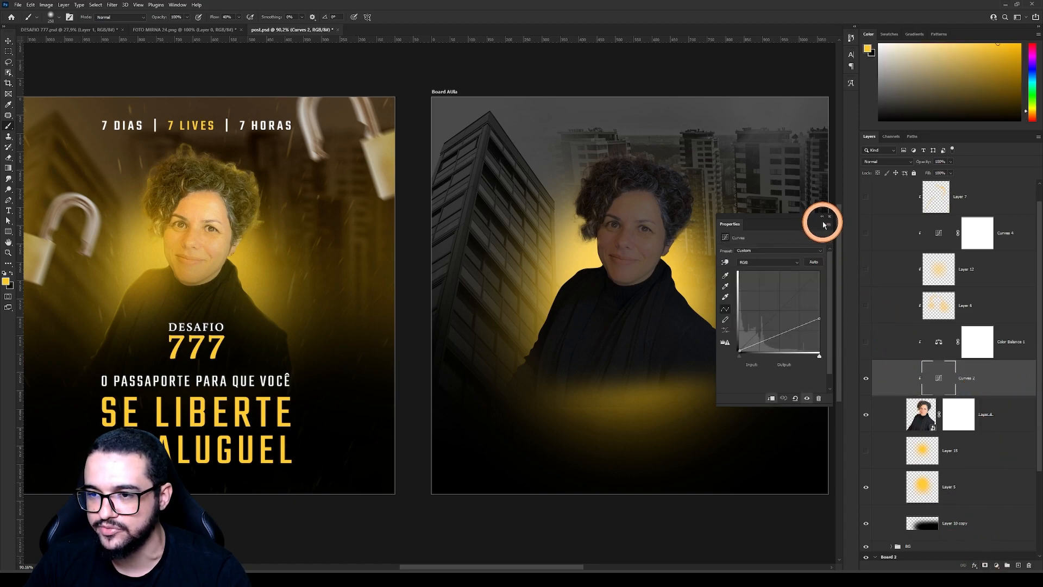
Compare the woman with the Curves 2 darkening off and on, leaving it on
{"action": "left_click_drag", "start_coordinate": [641, 298], "coordinate": [494, 293]}
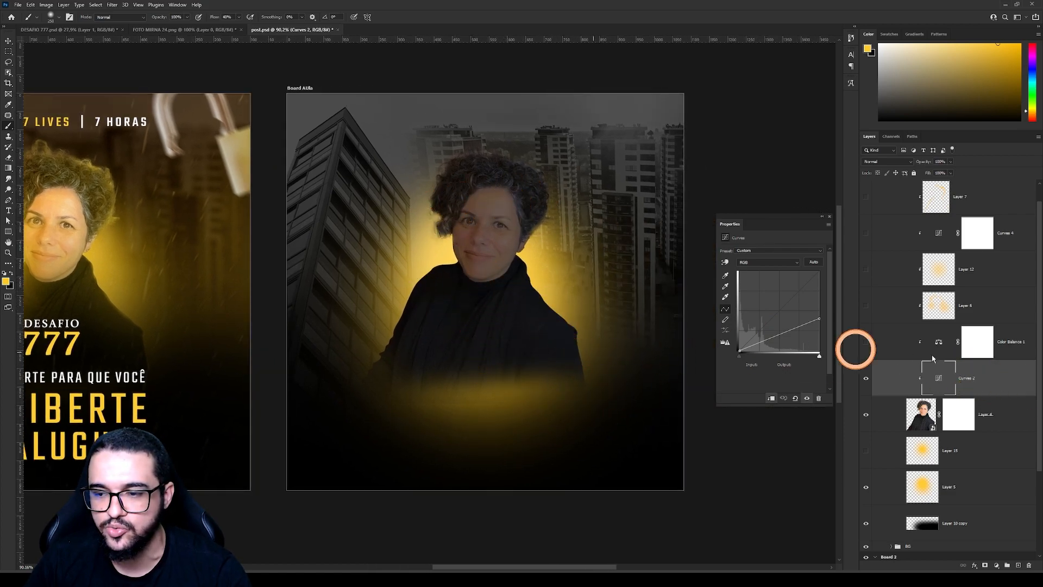
{"action": "left_click", "coordinate": [868, 380]}
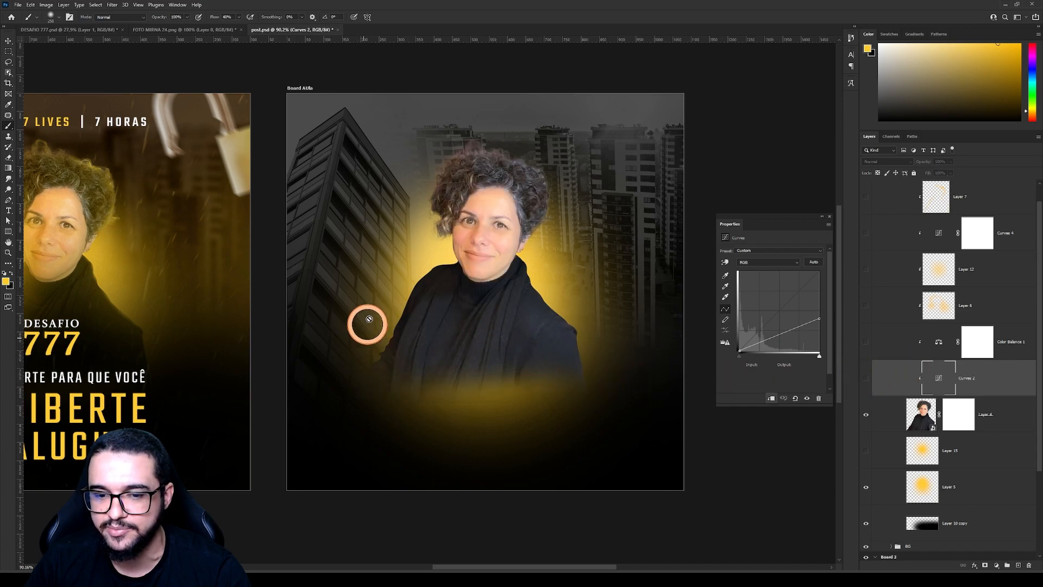
{"action": "left_click", "coordinate": [867, 378]}
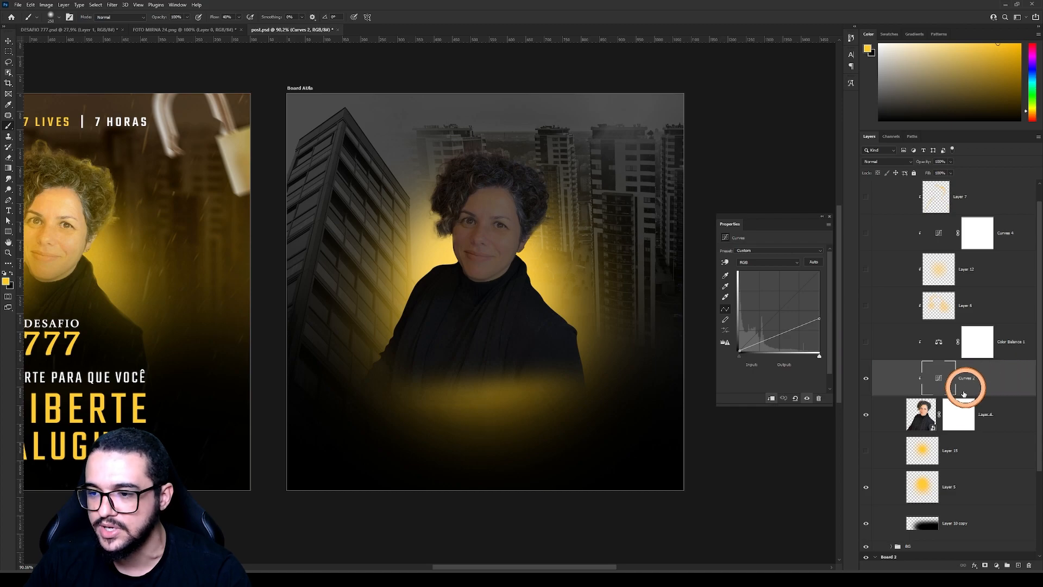
Add a new white mask to Curves 2 and paint black over the woman's face with a large soft brush to bring back its brightness
{"action": "left_click", "coordinate": [985, 565]}
{"action": "left_click", "coordinate": [978, 386]}
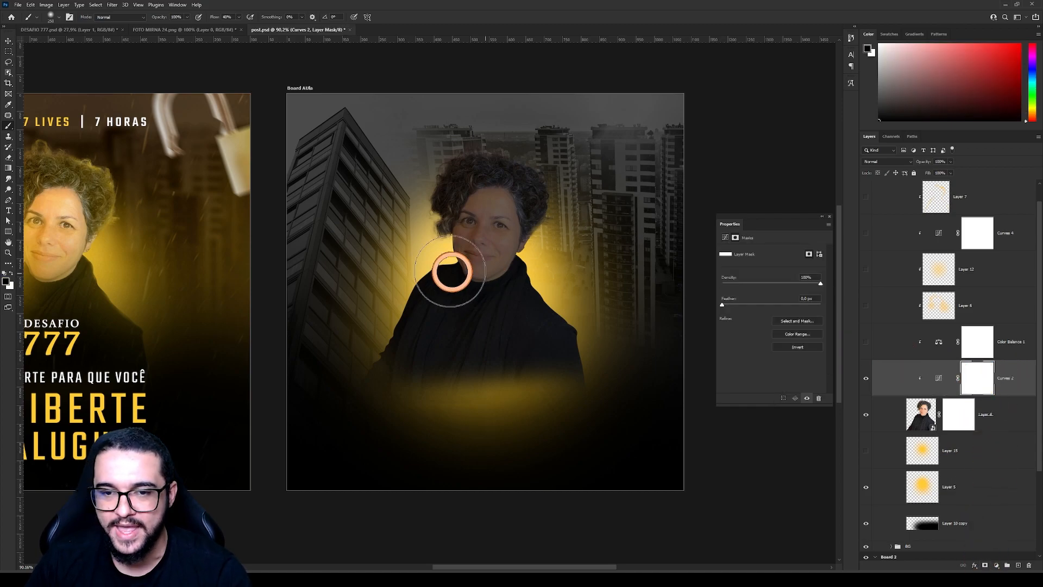
{"action": "key", "text": "bracketright"}
{"action": "key", "text": "bracketright"}
{"action": "key", "text": "bracketright"}
{"action": "mouse_move", "coordinate": [459, 235]}
{"action": "left_mouse_down"}
{"action": "mouse_move", "coordinate": [479, 227]}
{"action": "mouse_move", "coordinate": [466, 226]}
{"action": "mouse_move", "coordinate": [473, 220]}
{"action": "mouse_move", "coordinate": [483, 232]}
{"action": "mouse_move", "coordinate": [498, 227]}
{"action": "mouse_move", "coordinate": [447, 223]}
{"action": "left_mouse_up"}
{"action": "key", "text": "bracketleft"}
{"action": "key", "text": "bracketleft"}
{"action": "key", "text": "bracketleft"}
{"action": "key", "text": "bracketleft"}
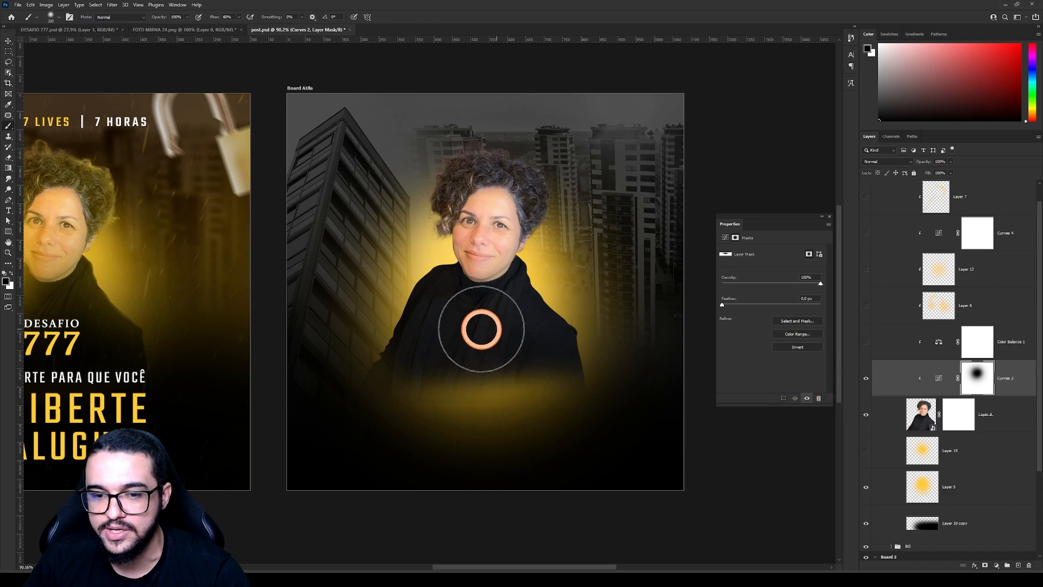
Compare the masked Curves 2 darkening on and off, leaving it on, and check it against the finished post
{"action": "left_click", "coordinate": [865, 381]}
{"action": "left_click", "coordinate": [865, 380]}
{"action": "left_click", "coordinate": [865, 380]}
{"action": "left_click", "coordinate": [865, 381]}
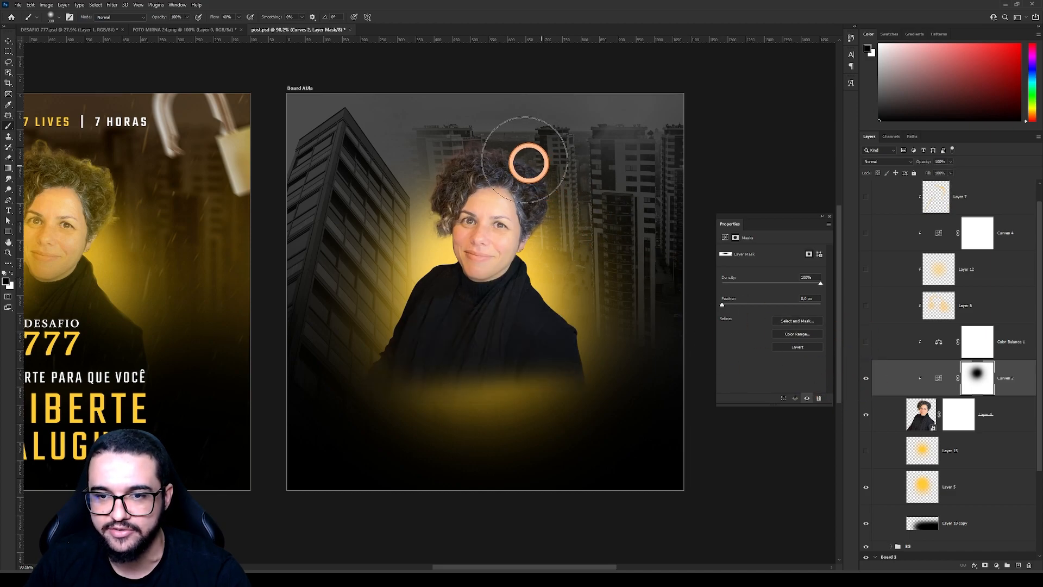
{"action": "left_click_drag", "start_coordinate": [394, 263], "coordinate": [484, 263]}
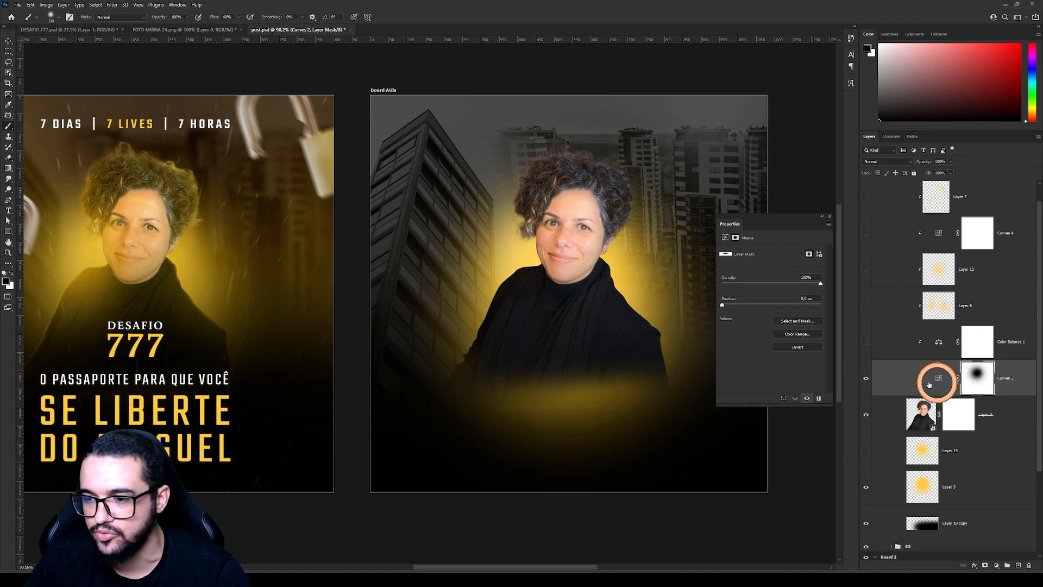
Turn on the Color Balance 1 adjustment clipped to the woman and shift its midtones toward yellow and magenta
{"action": "left_click", "coordinate": [1001, 347]}
{"action": "left_click", "coordinate": [997, 565]}
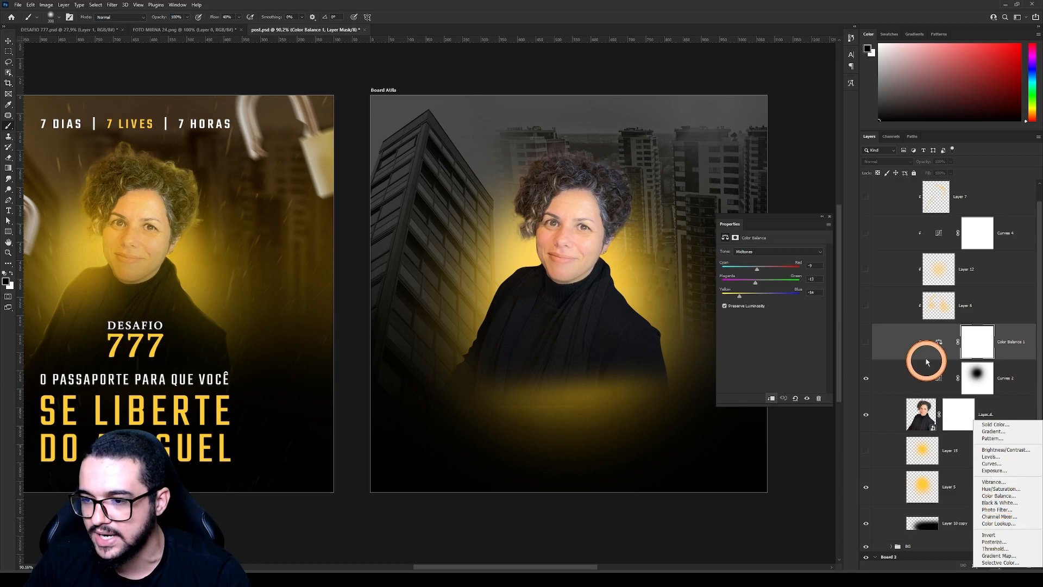
{"action": "left_click", "coordinate": [940, 343]}
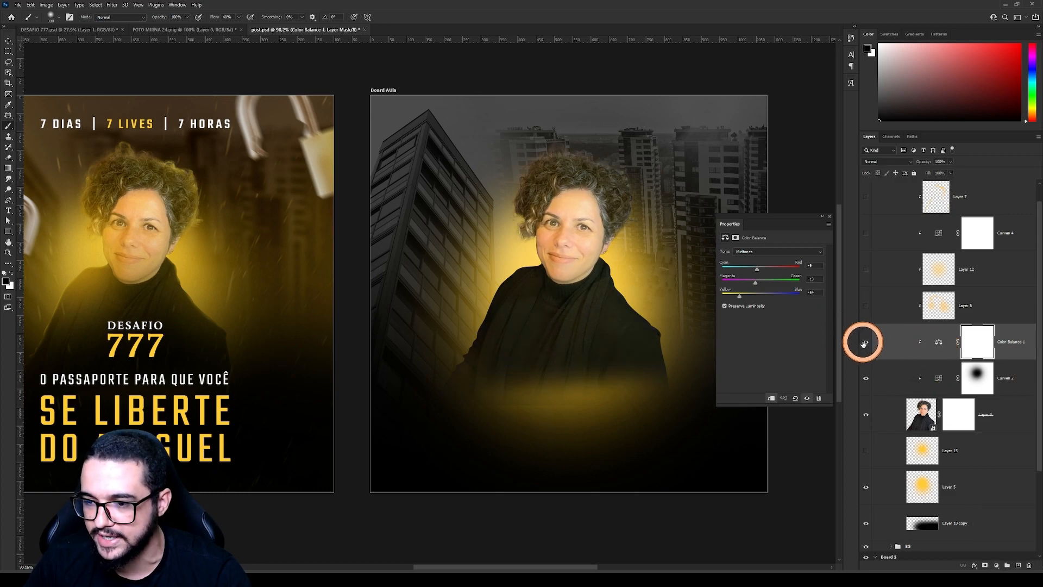
{"action": "left_click", "coordinate": [864, 342]}
{"action": "left_click", "coordinate": [939, 342]}
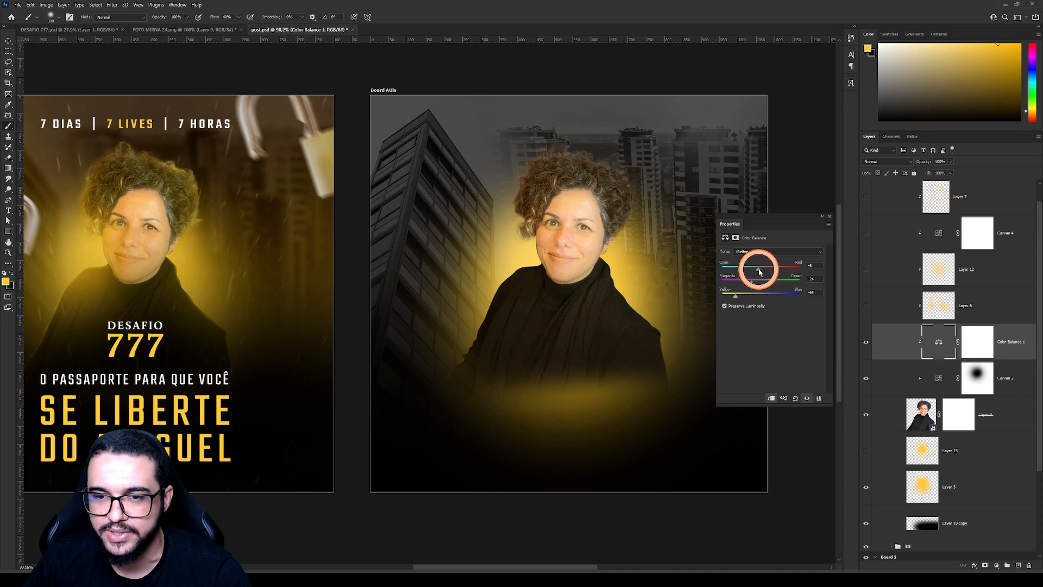
{"action": "mouse_move", "coordinate": [759, 271]}
{"action": "left_mouse_down"}
{"action": "mouse_move", "coordinate": [784, 268]}
{"action": "mouse_move", "coordinate": [766, 274]}
{"action": "left_mouse_up"}
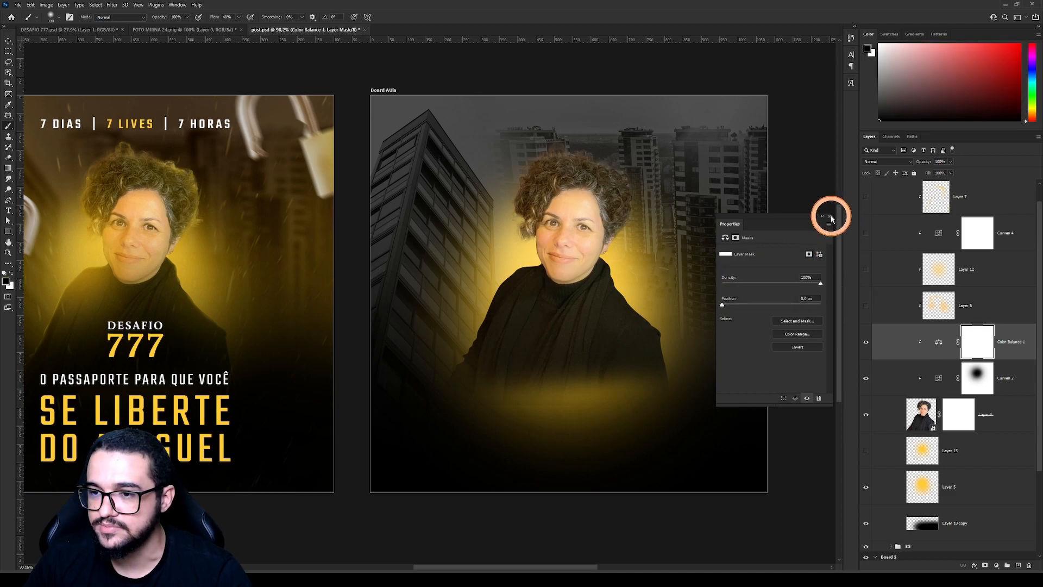
{"action": "left_click", "coordinate": [831, 218]}
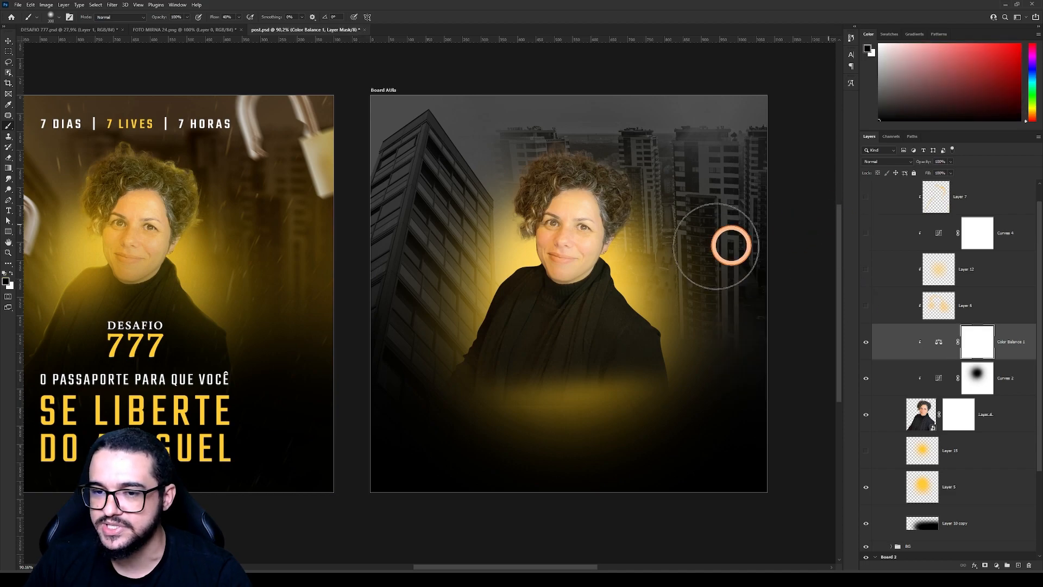
Review the glow layers behind the woman and compare the new artboard with the finished post on Board 2
{"action": "left_click", "coordinate": [961, 462]}
{"action": "left_click", "coordinate": [923, 455]}
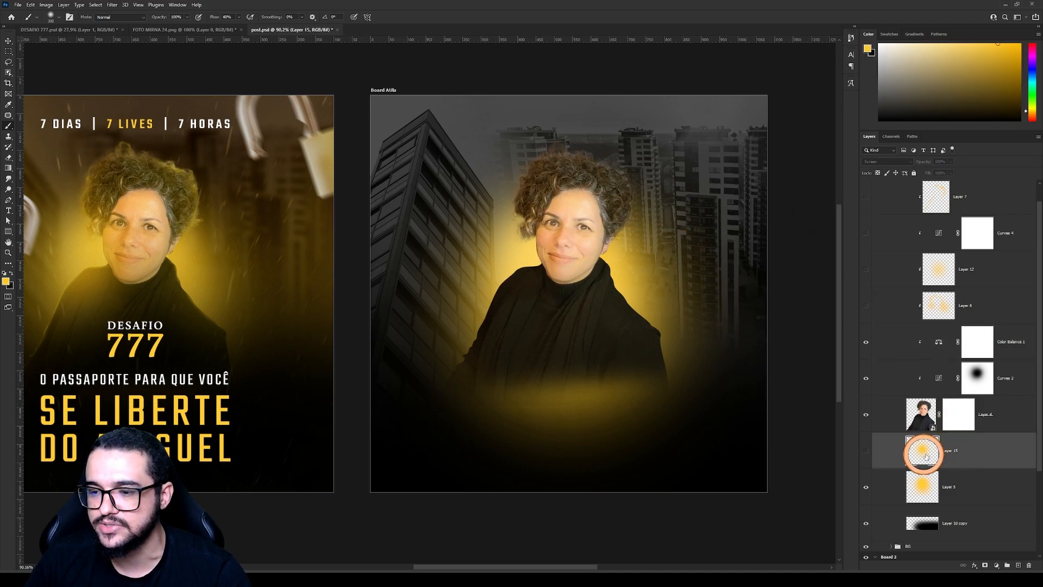
{"action": "left_click", "coordinate": [941, 483]}
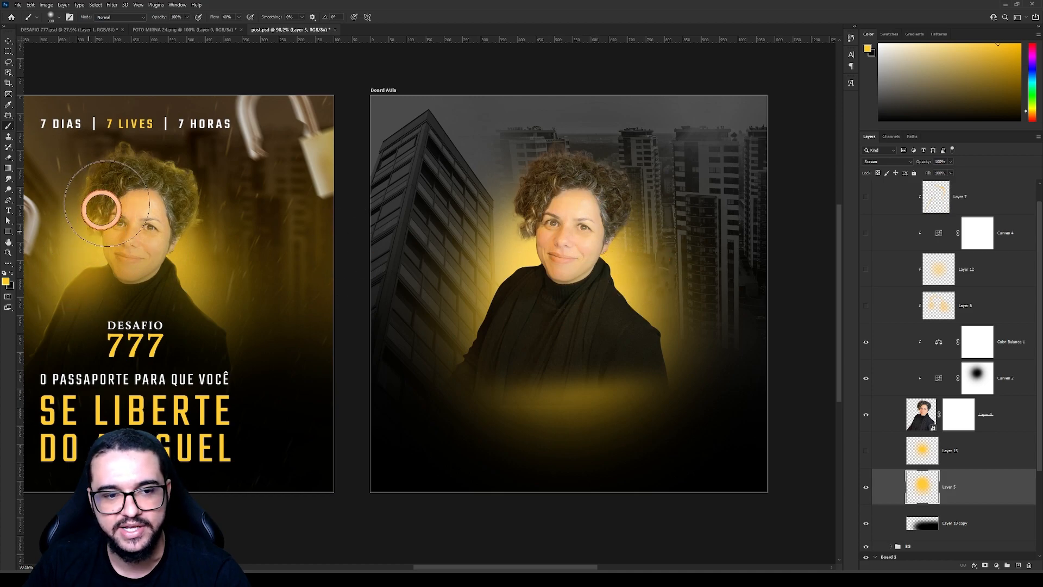
{"action": "left_click_drag", "start_coordinate": [177, 275], "coordinate": [428, 295]}
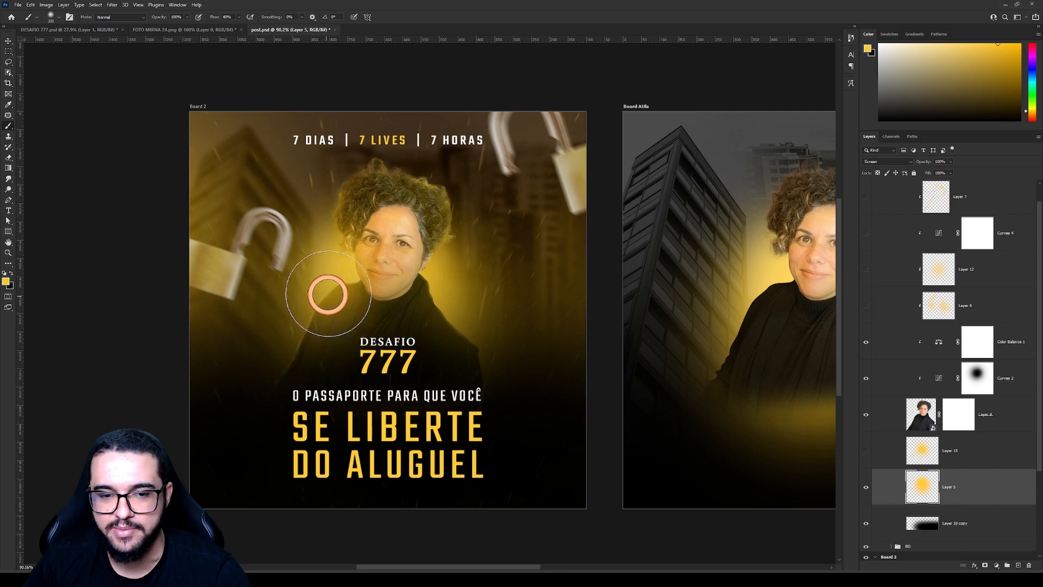
{"action": "left_click_drag", "start_coordinate": [585, 294], "coordinate": [431, 279]}
{"action": "scroll", "coordinate": [971, 370], "scroll_direction": "up", "scroll_amount": 1}
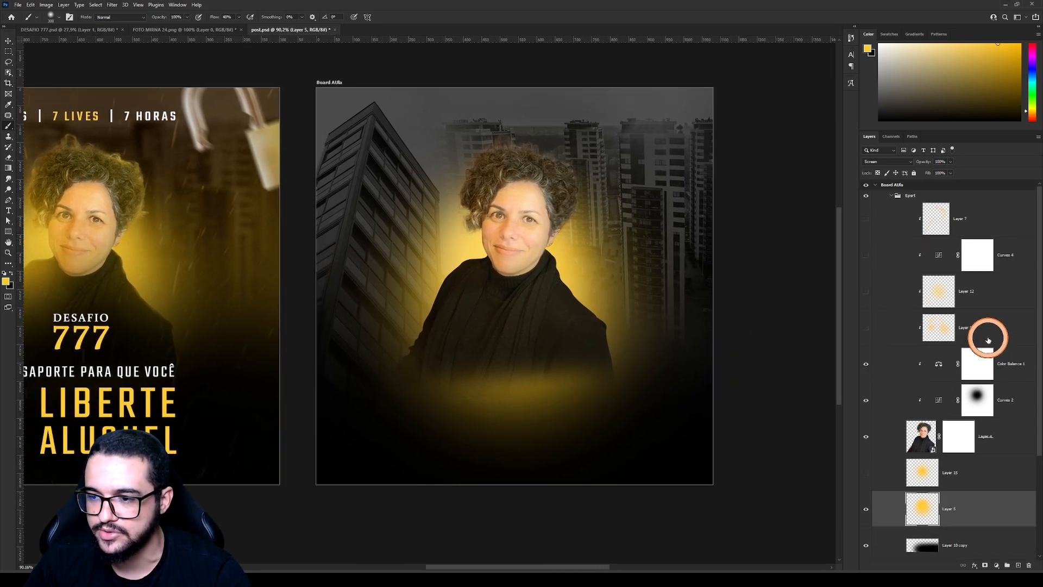
Compare the existing yellow light layer above Color Balance 1 on and off, leaving it hidden
{"action": "left_click", "coordinate": [988, 340]}
{"action": "left_click", "coordinate": [868, 328]}
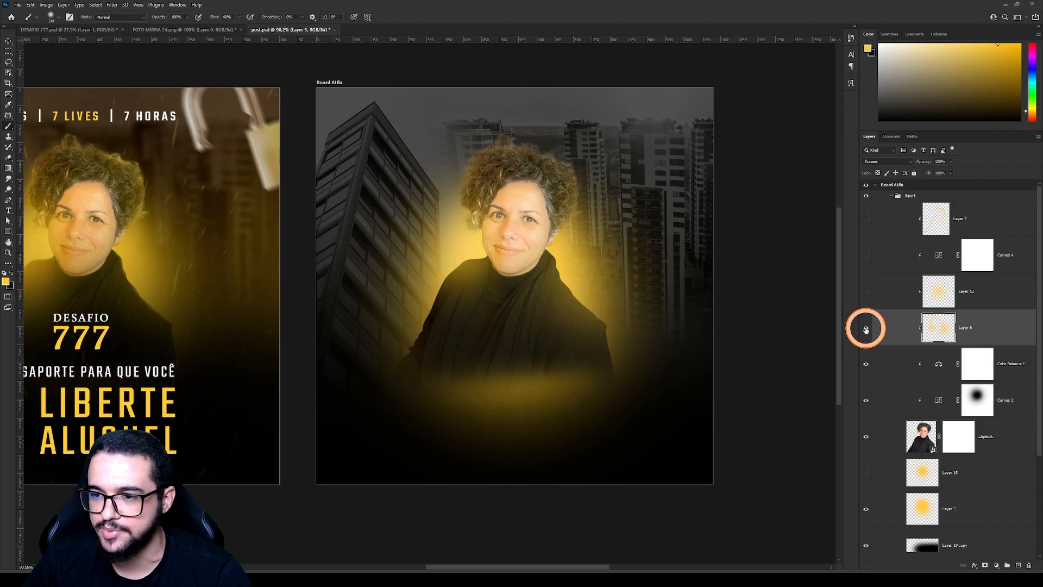
{"action": "left_click", "coordinate": [866, 329]}
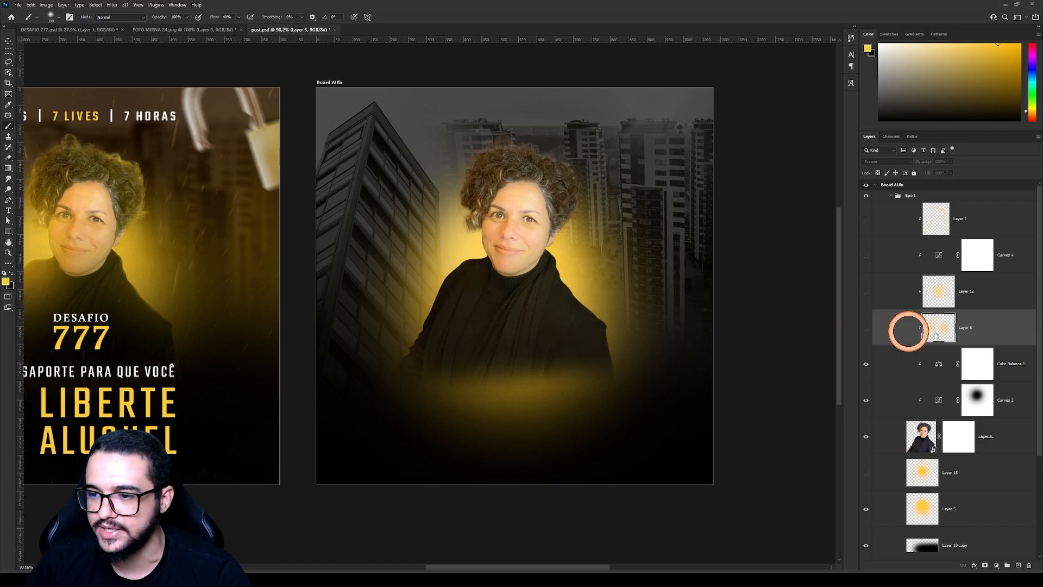
Add a new layer clipped to the woman, set its blend mode to Screen, and place it directly above Color Balance 1
{"action": "left_click", "coordinate": [1019, 565]}
{"action": "left_click", "coordinate": [889, 164]}
{"action": "left_click", "coordinate": [874, 226]}
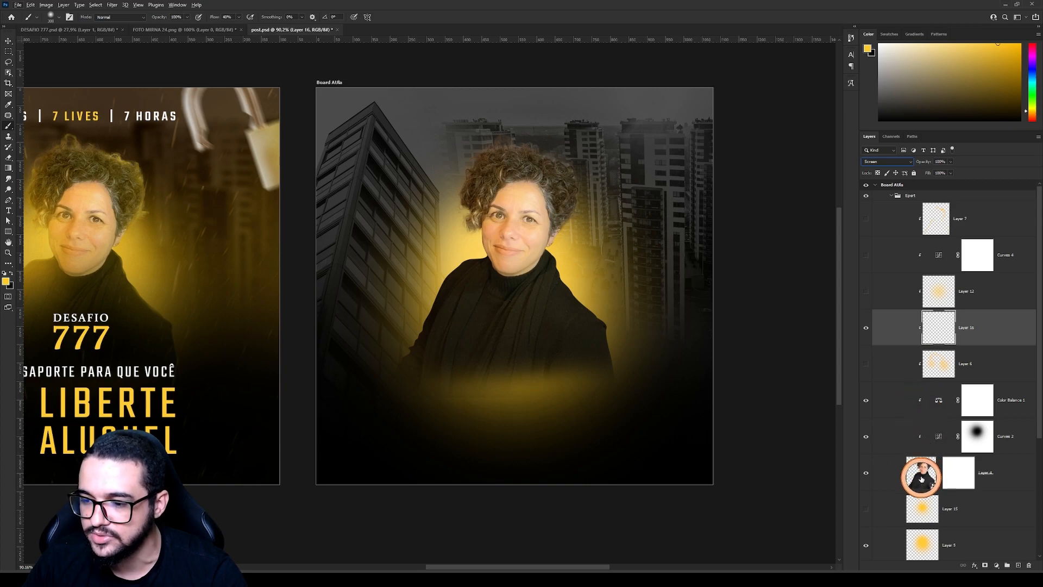
{"action": "left_click", "coordinate": [986, 451], "text": "alt"}
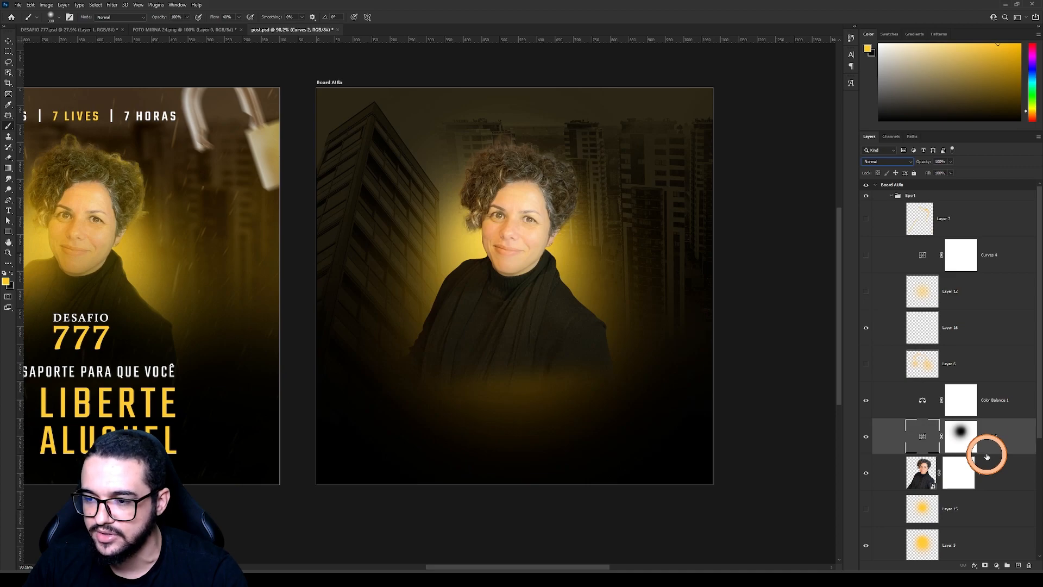
{"action": "key", "text": "ctrl+z"}
{"action": "left_click_drag", "start_coordinate": [949, 331], "coordinate": [962, 366]}
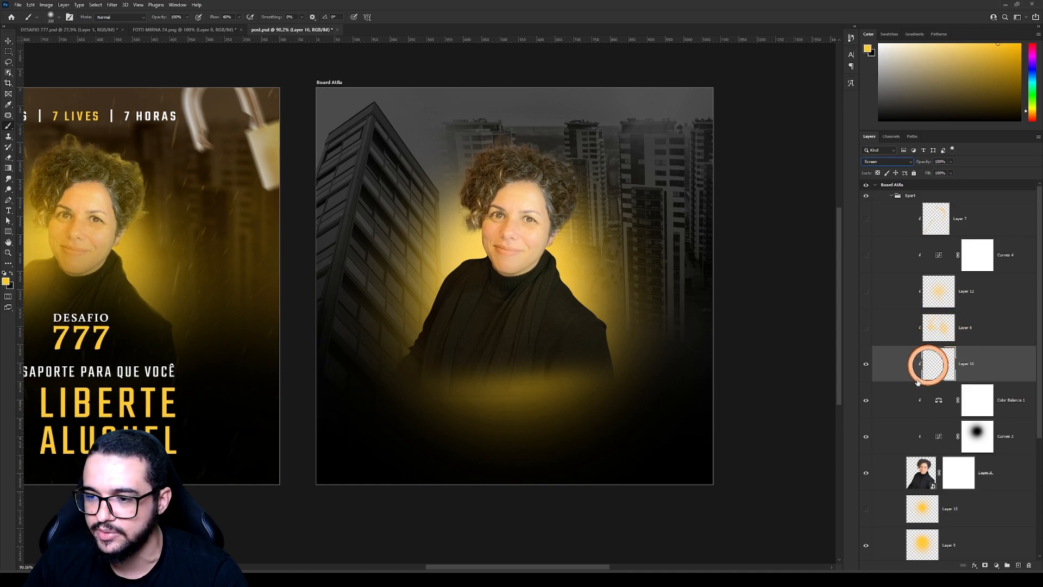
Paint soft yellow light over the edges of the woman's hair, face and shoulder on the clipped Screen layer, enlarging the brush
{"action": "left_click", "coordinate": [466, 250]}
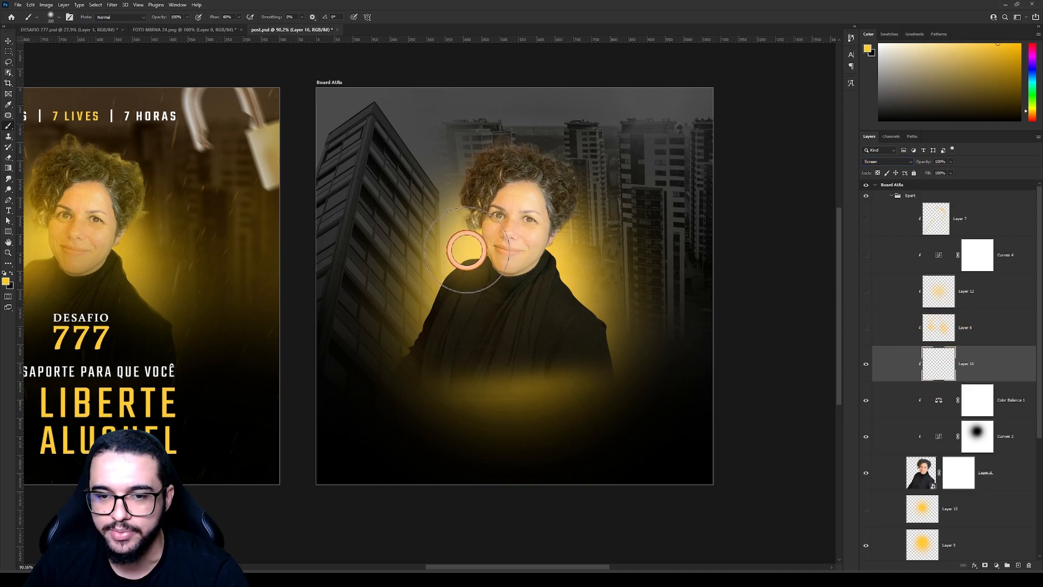
{"action": "key", "text": "]"}
{"action": "key", "text": "]"}
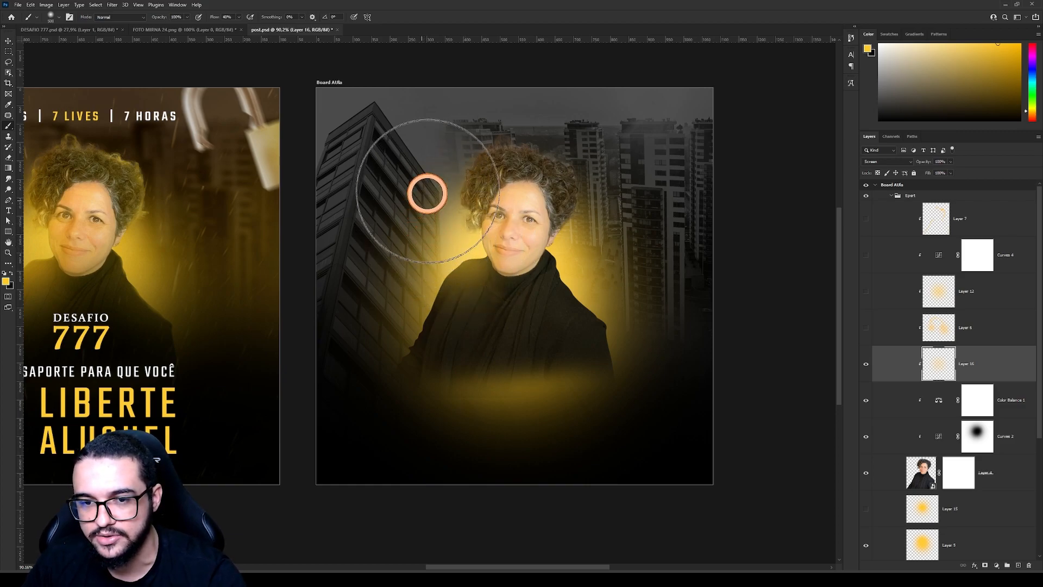
Compare the painted yellow light on and off, leave it on, and check it against the woman in the finished post
{"action": "left_click", "coordinate": [867, 365]}
{"action": "left_click", "coordinate": [867, 365]}
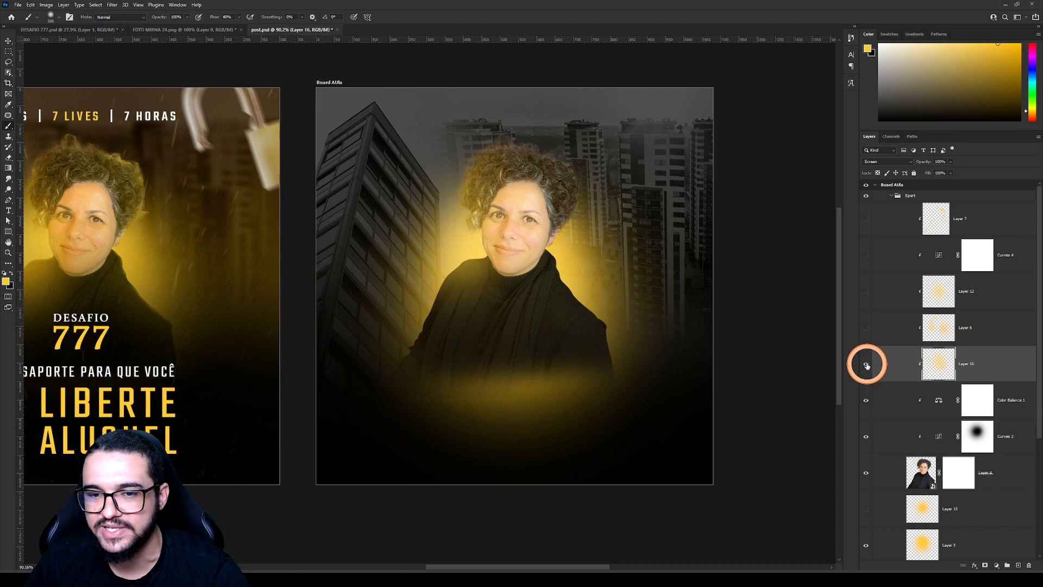
{"action": "left_click", "coordinate": [868, 366]}
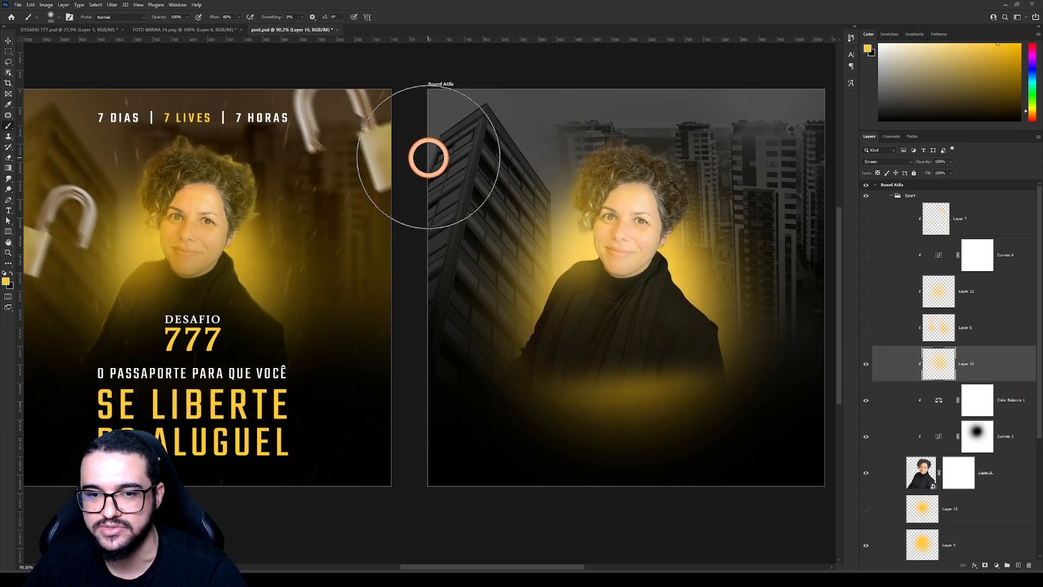
{"action": "left_click_drag", "start_coordinate": [387, 409], "coordinate": [640, 403]}
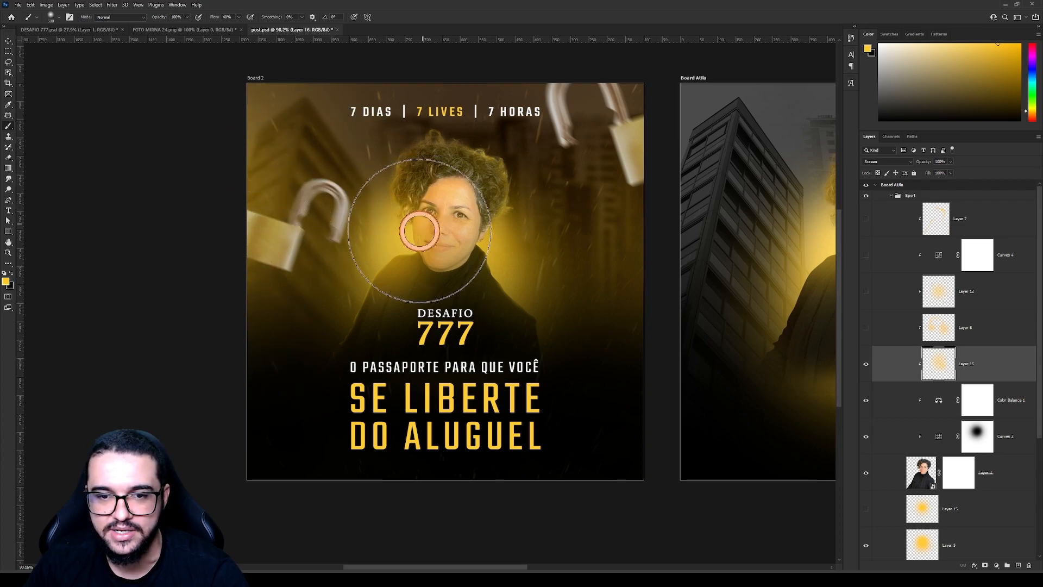
{"action": "left_click_drag", "start_coordinate": [690, 252], "coordinate": [448, 245]}
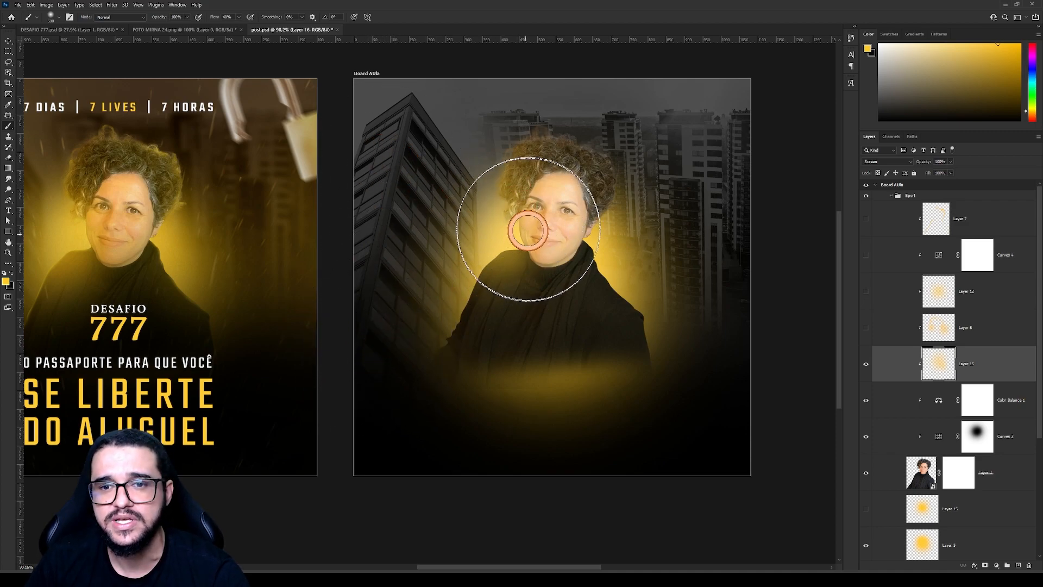
Delete the painted light layer, show Layer 6 in its place, and compare Layer 12 on and off, leaving it visible
{"action": "left_click", "coordinate": [481, 224]}
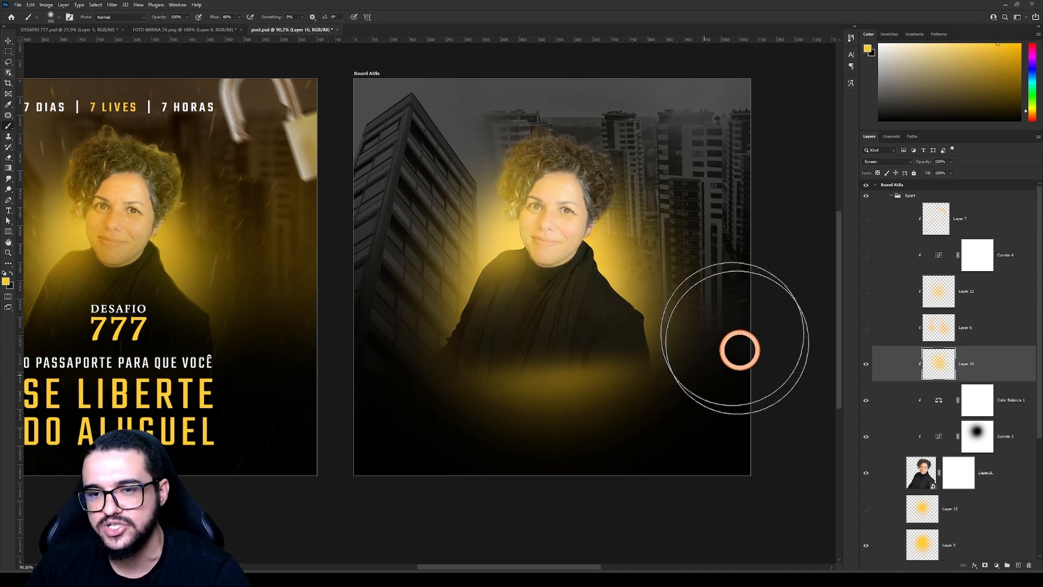
{"action": "left_click", "coordinate": [651, 240]}
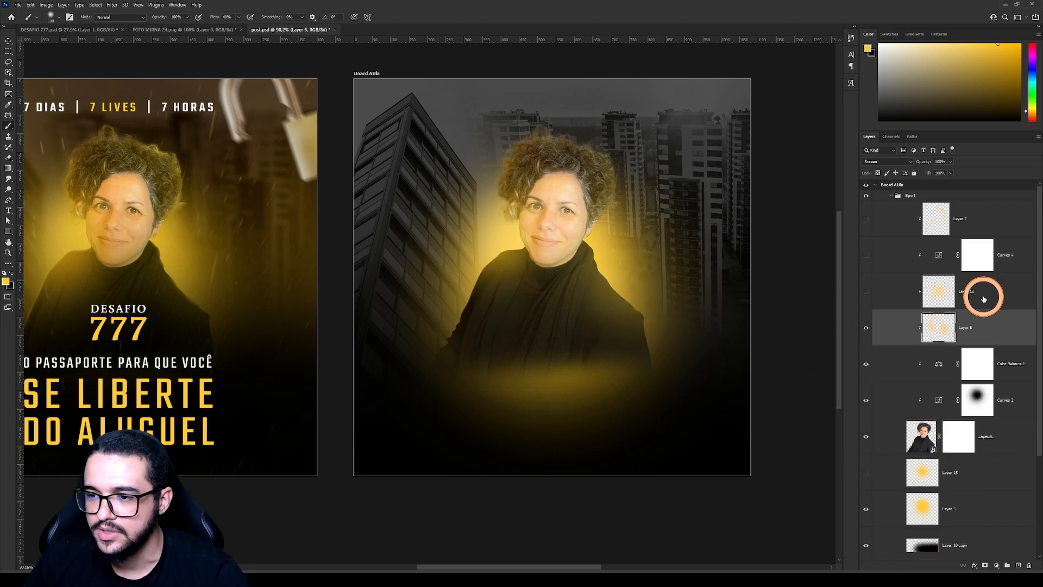
{"action": "left_click", "coordinate": [977, 296]}
{"action": "left_click", "coordinate": [865, 292]}
{"action": "left_click", "coordinate": [865, 292]}
{"action": "left_click", "coordinate": [865, 292]}
{"action": "left_click", "coordinate": [865, 292]}
{"action": "left_click", "coordinate": [865, 291]}
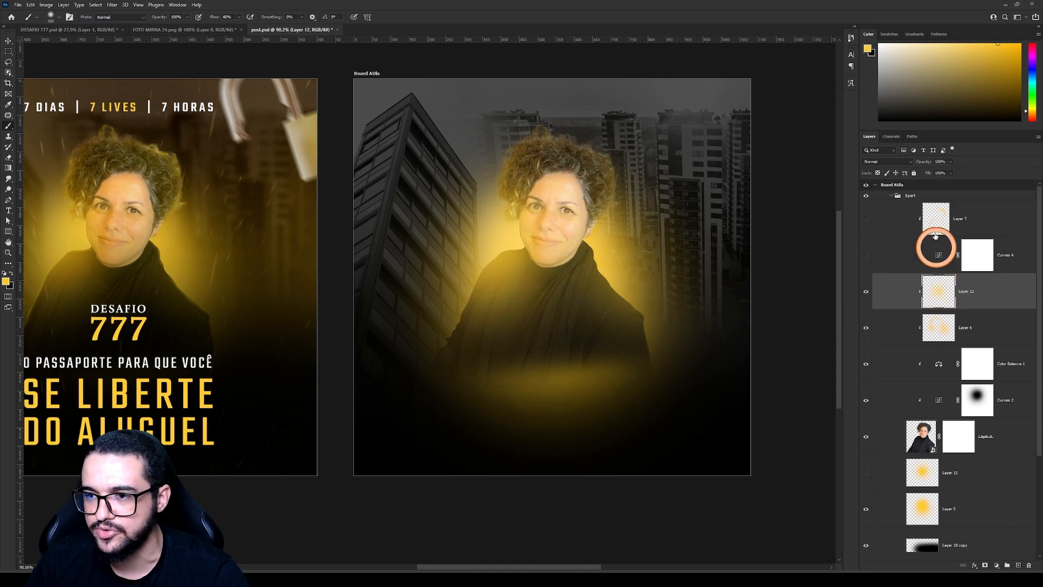
Try Screen blending on Layer 12, return it to Normal at slightly lower opacity, and compare the layer on and off
{"action": "left_click", "coordinate": [886, 161]}
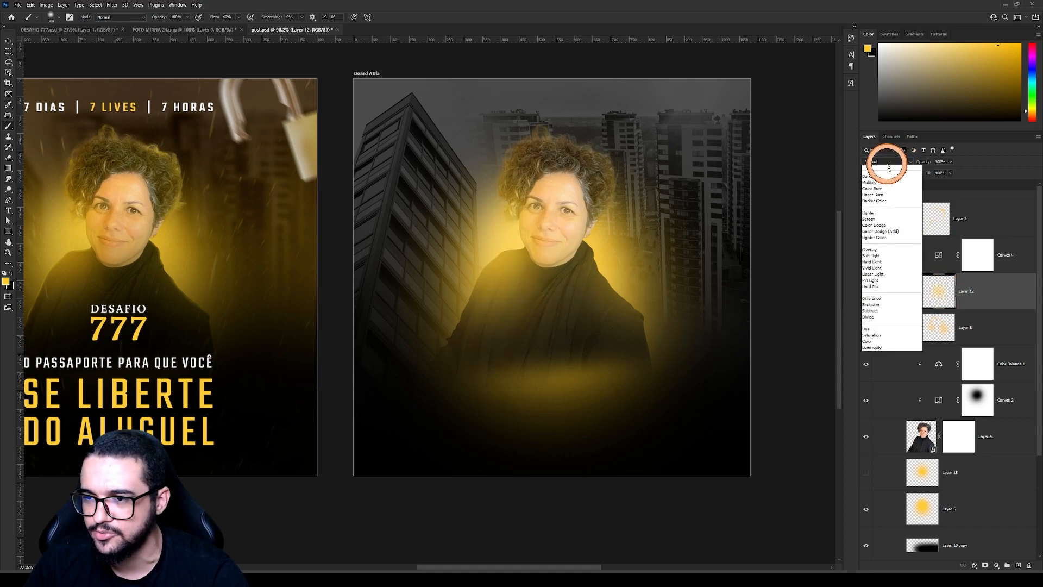
{"action": "left_click", "coordinate": [891, 230]}
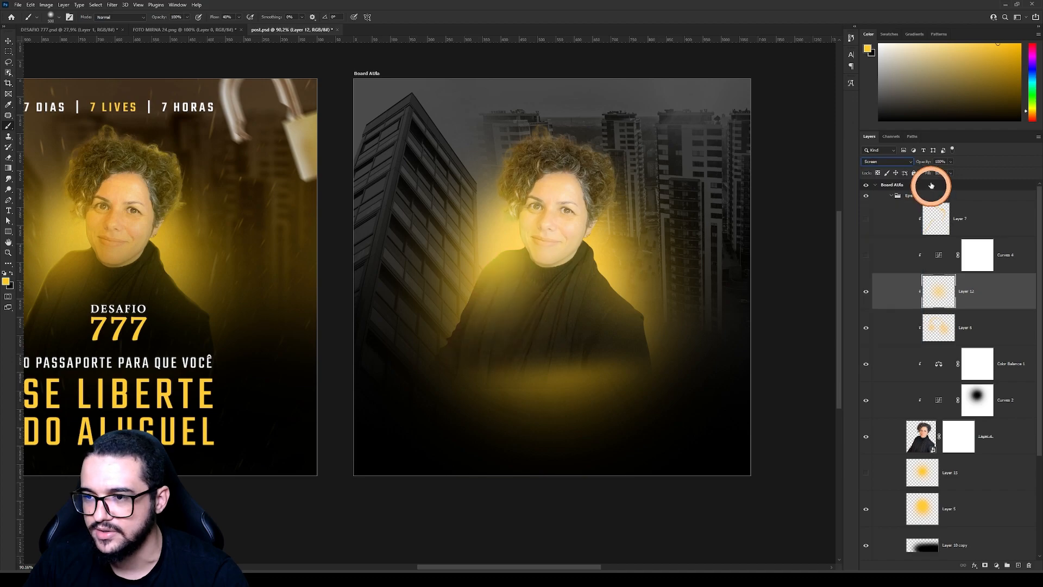
{"action": "left_click_drag", "start_coordinate": [921, 163], "coordinate": [922, 163]}
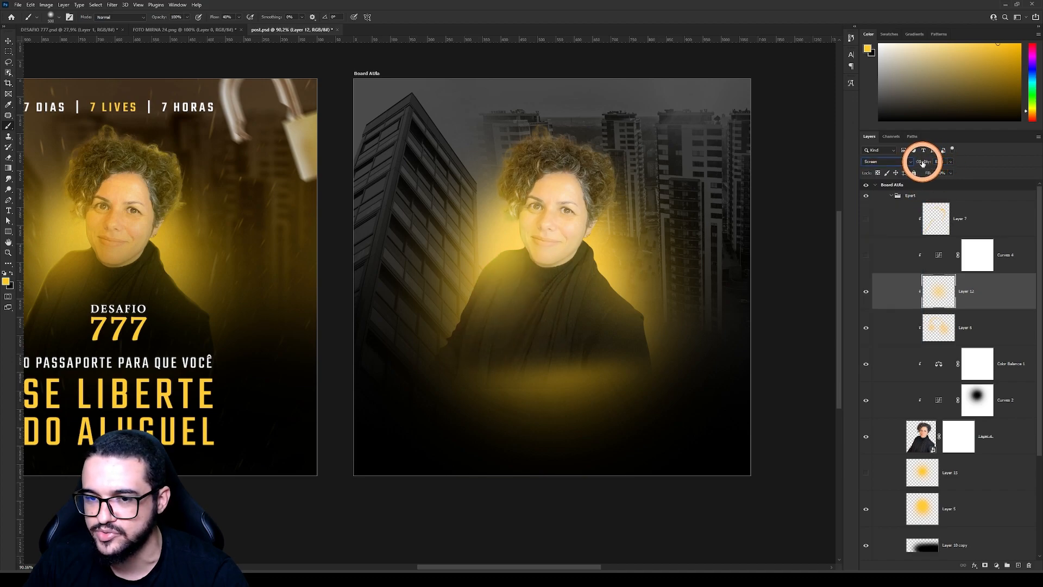
{"action": "left_click", "coordinate": [874, 163]}
{"action": "left_click", "coordinate": [873, 171]}
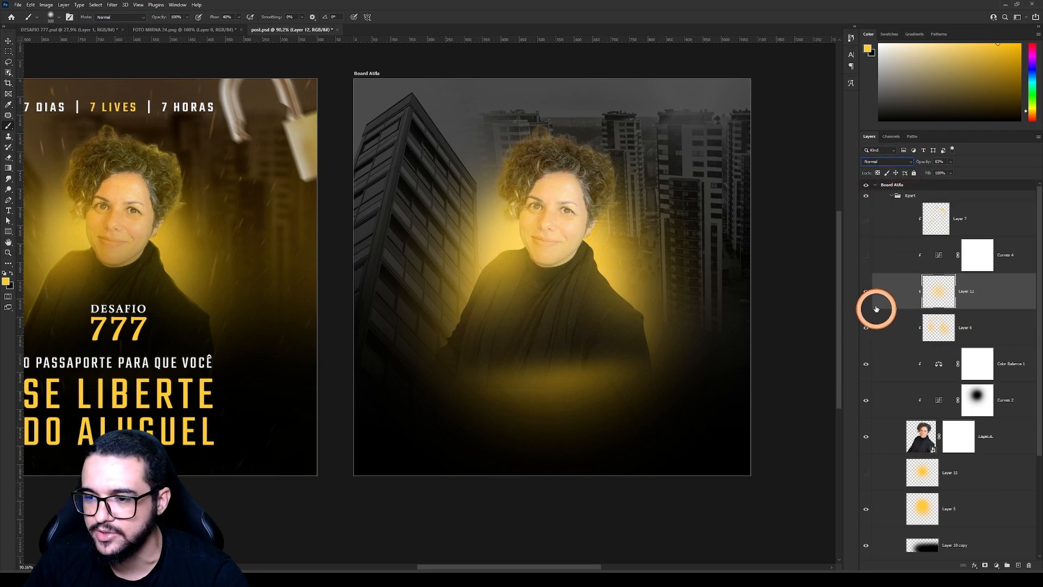
{"action": "left_click", "coordinate": [867, 292]}
{"action": "left_click", "coordinate": [867, 293]}
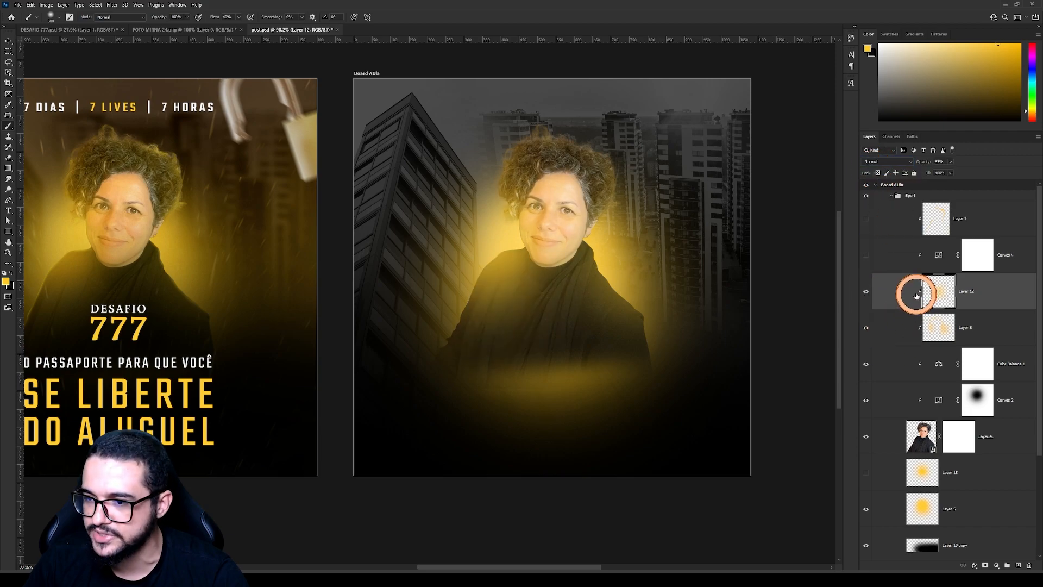
Show Curves 4, pull the midtones of its curve slightly down, and compare the adjustment on and off, leaving it visible
{"action": "left_click", "coordinate": [868, 256]}
{"action": "left_click", "coordinate": [933, 256]}
{"action": "double_click", "coordinate": [933, 256]}
{"action": "left_click", "coordinate": [789, 311]}
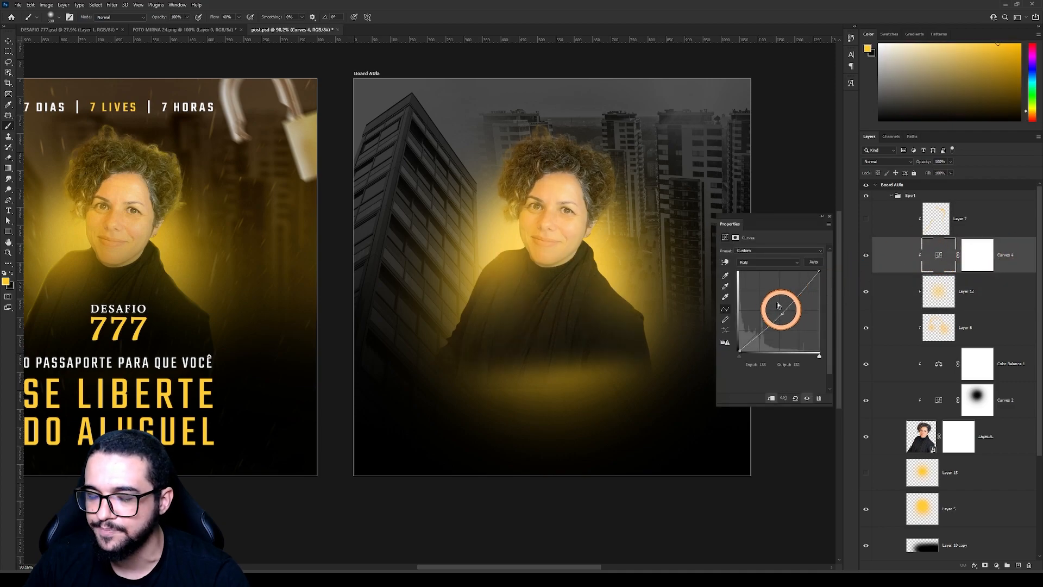
{"action": "left_click", "coordinate": [866, 256]}
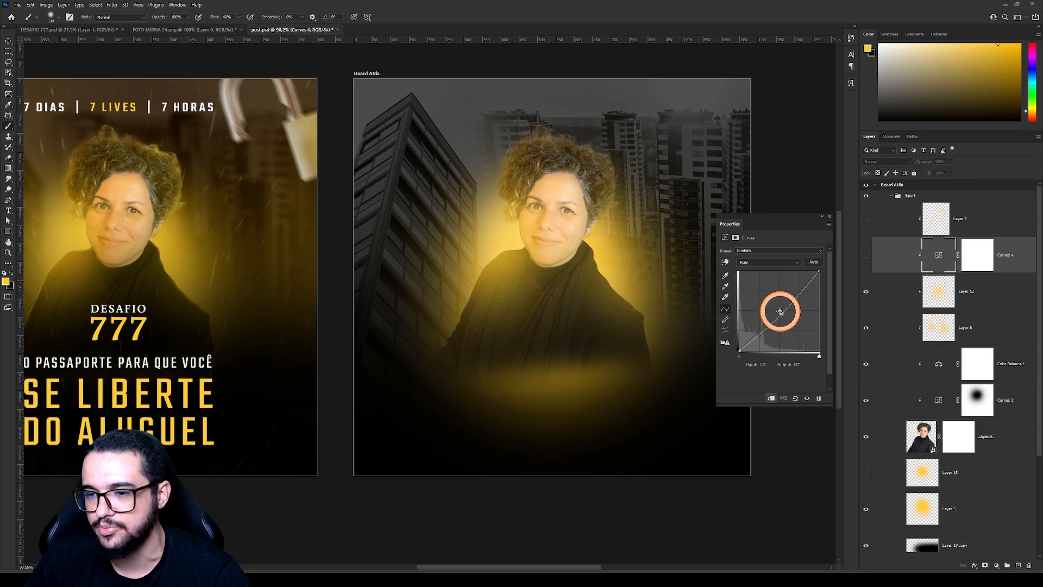
{"action": "left_click", "coordinate": [895, 250]}
{"action": "left_click", "coordinate": [871, 255]}
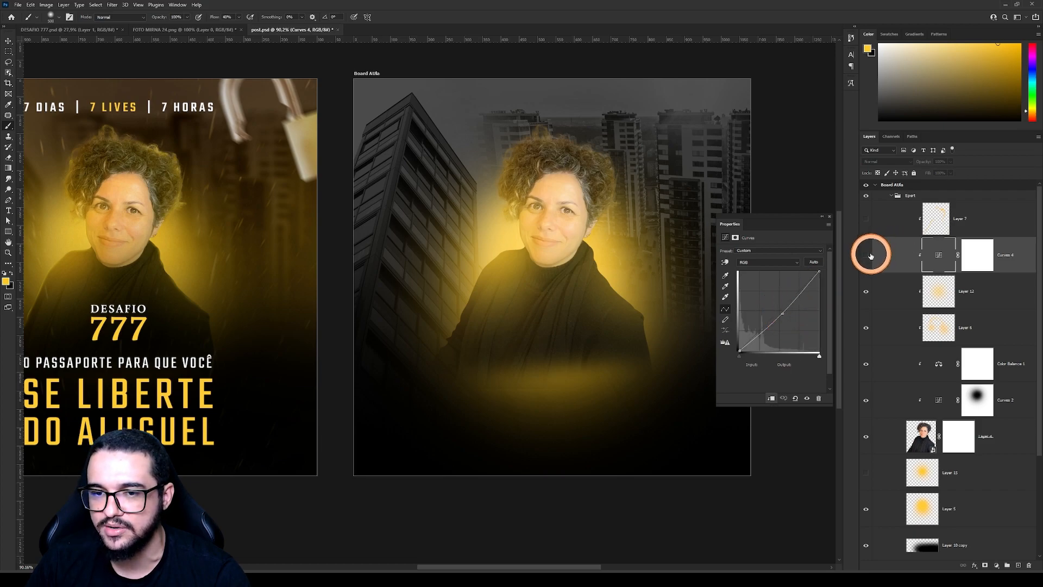
{"action": "mouse_move", "coordinate": [783, 313]}
{"action": "left_mouse_down"}
{"action": "mouse_move", "coordinate": [782, 305]}
{"action": "mouse_move", "coordinate": [792, 312]}
{"action": "mouse_move", "coordinate": [781, 303]}
{"action": "mouse_move", "coordinate": [798, 325]}
{"action": "mouse_move", "coordinate": [783, 314]}
{"action": "left_mouse_up"}
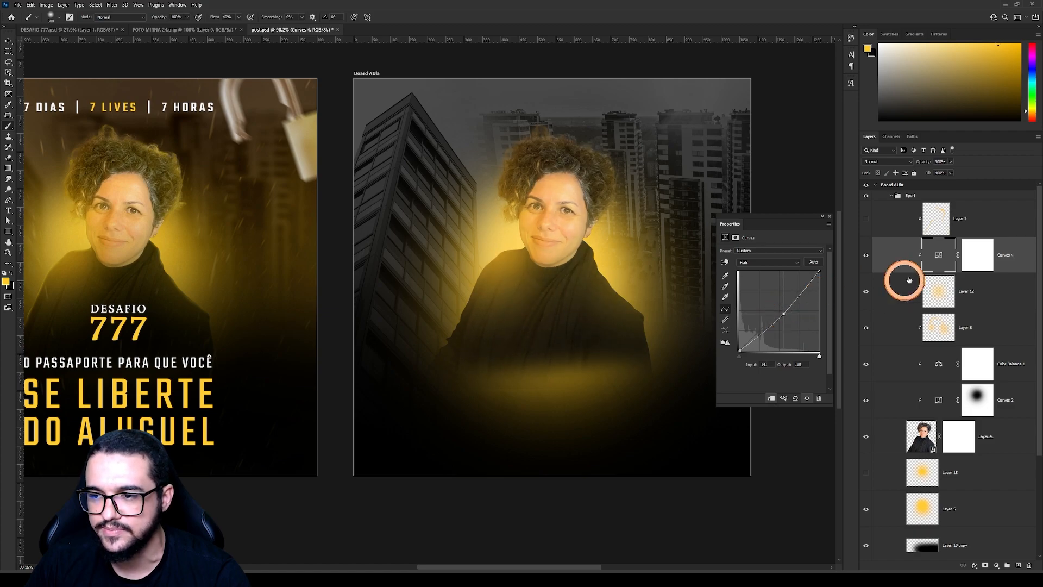
{"action": "left_click", "coordinate": [867, 256]}
{"action": "left_click", "coordinate": [920, 262]}
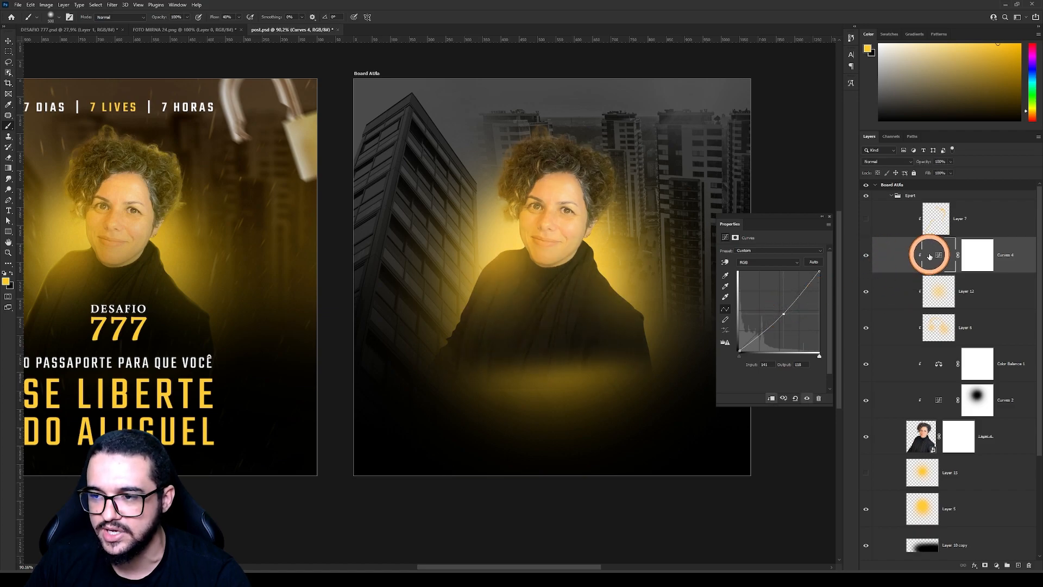
Add another clipped Curves adjustment above Curves 4, lower its midtones slightly, and delete that adjustment
{"action": "left_click", "coordinate": [996, 564]}
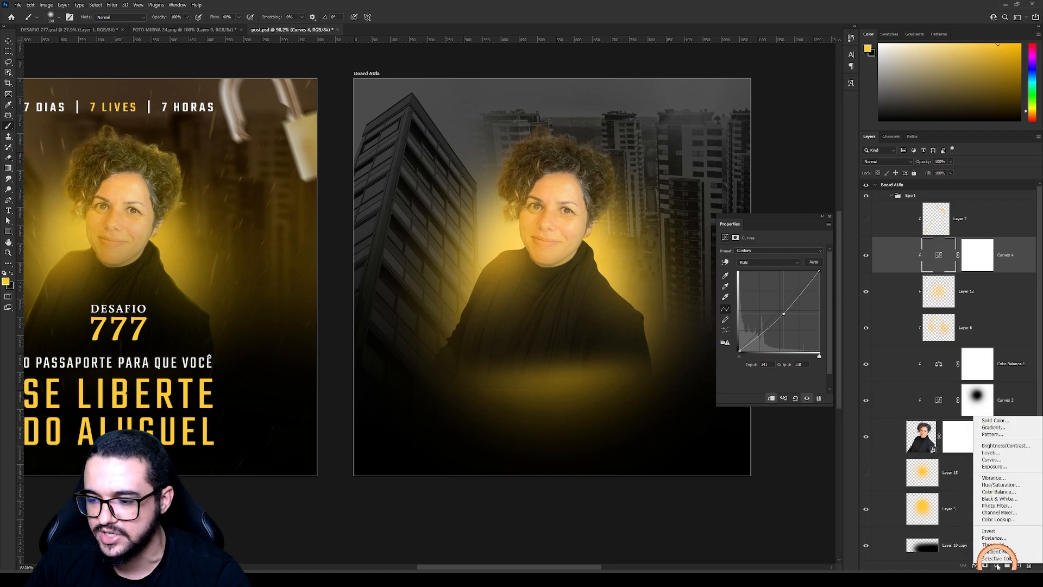
{"action": "left_click", "coordinate": [1002, 459]}
{"action": "left_click", "coordinate": [776, 303]}
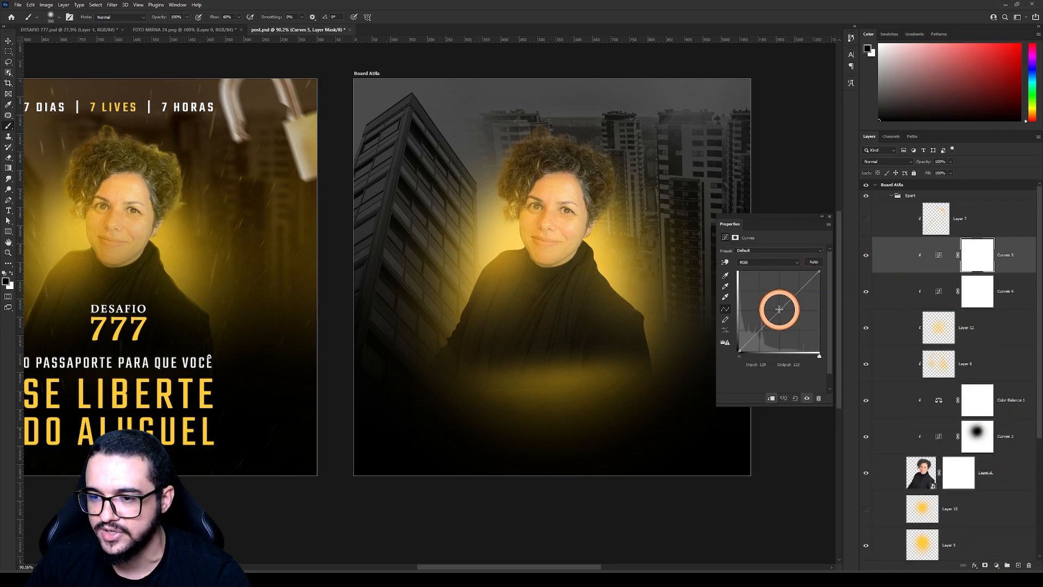
{"action": "left_click_drag", "start_coordinate": [779, 310], "coordinate": [782, 311]}
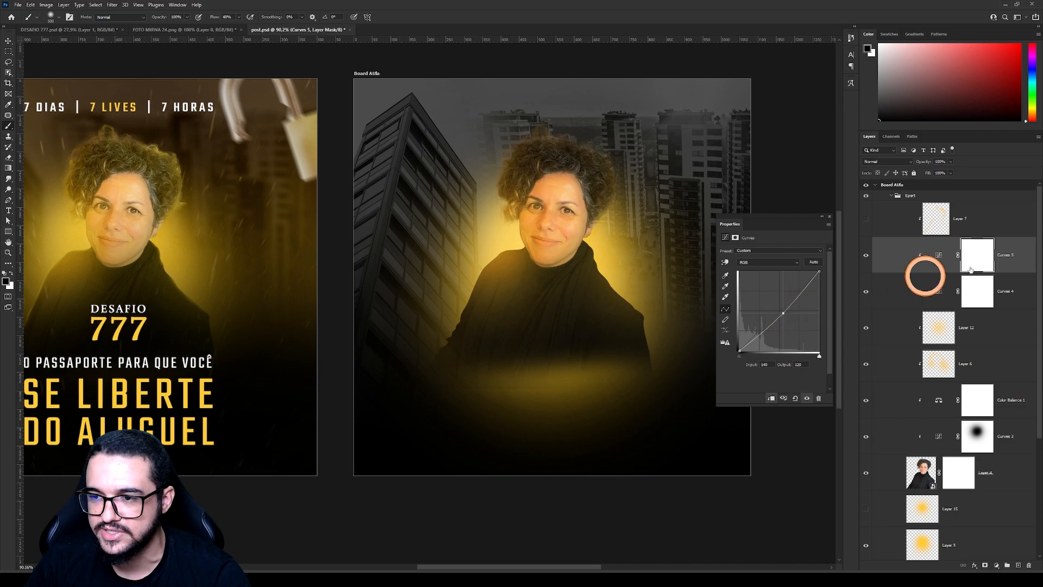
{"action": "key", "text": "Delete"}
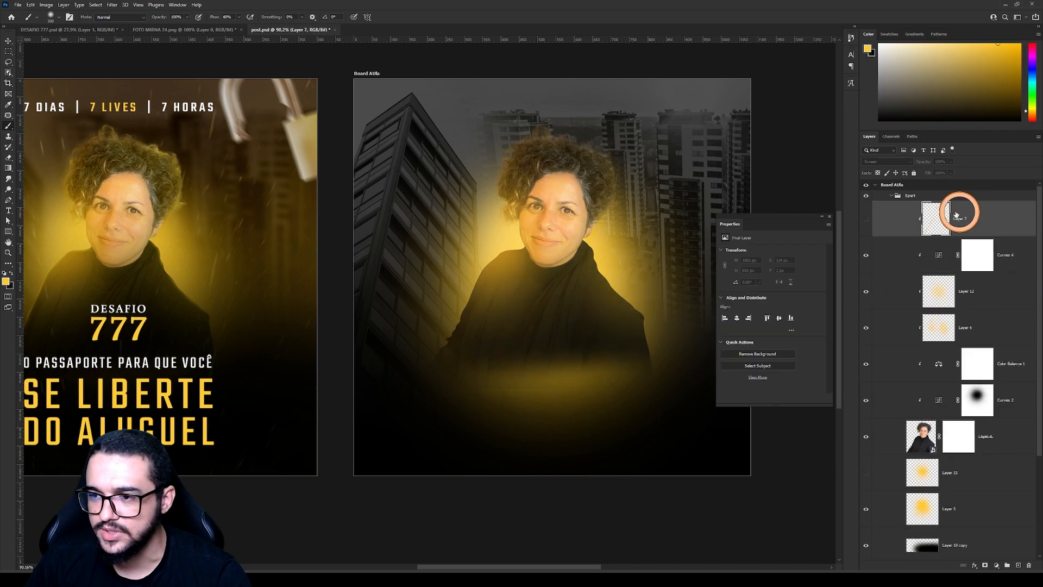
Show Layer 7 to check its edge light and Screen blend mode, and hide the layer again
{"action": "left_click", "coordinate": [866, 219]}
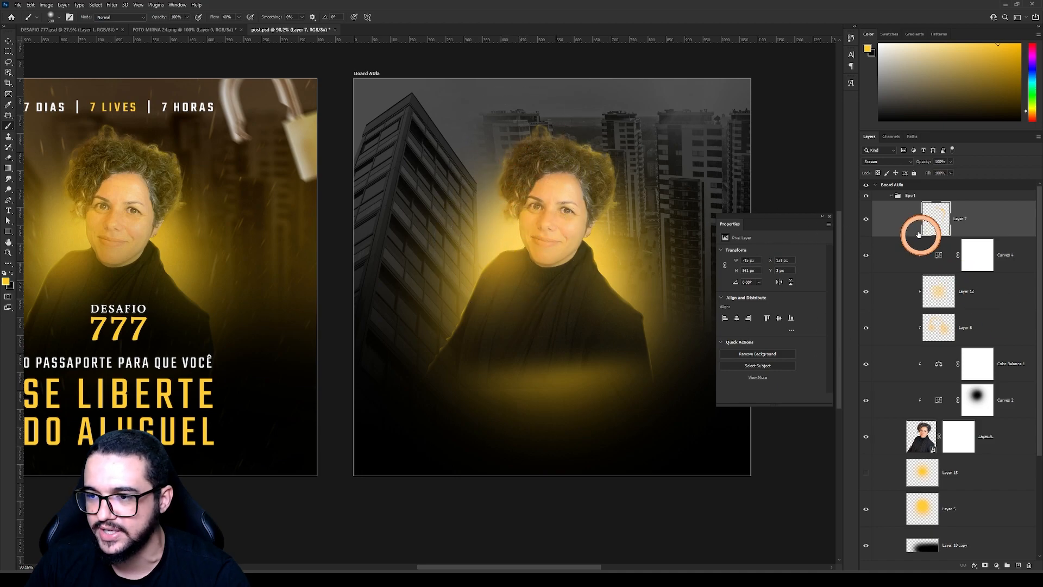
{"action": "left_click", "coordinate": [869, 163]}
{"action": "left_click", "coordinate": [901, 182]}
{"action": "left_click", "coordinate": [976, 229]}
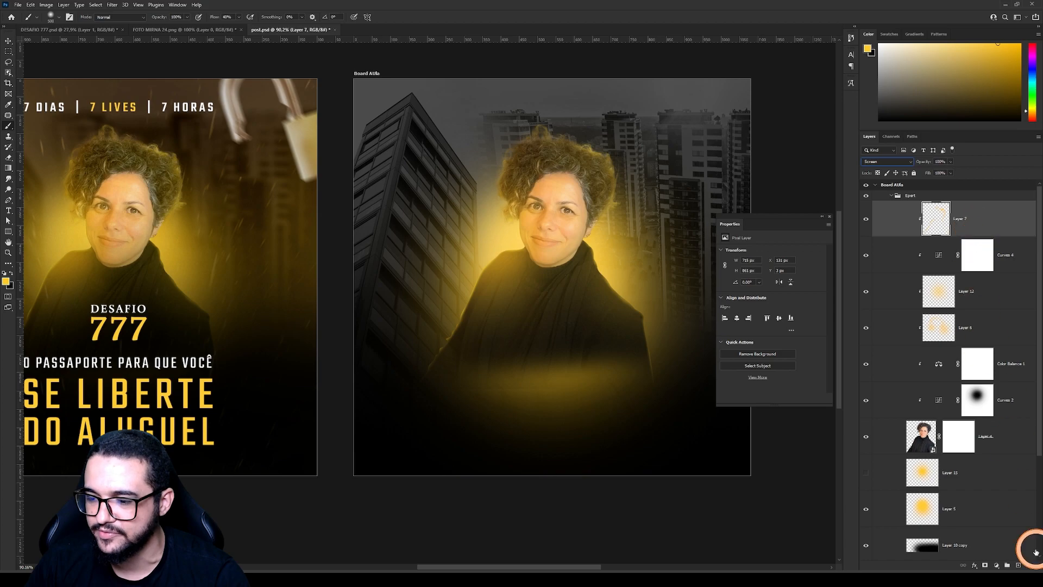
{"action": "left_click", "coordinate": [866, 219]}
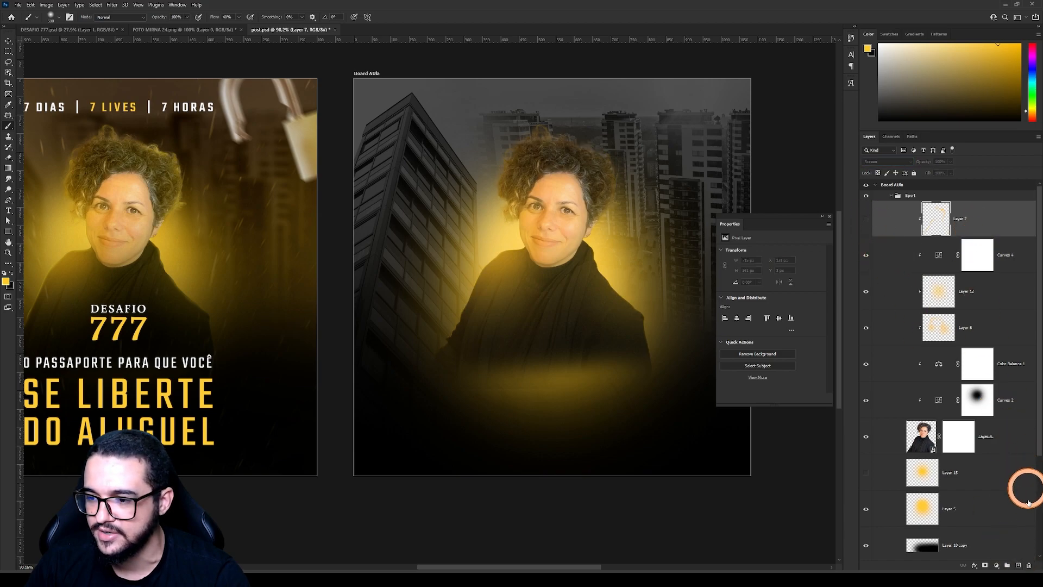
Add a new layer above Layer 7 and clip it to the woman
{"action": "left_click", "coordinate": [1015, 565]}
{"action": "left_click_drag", "start_coordinate": [950, 265], "coordinate": [969, 242]}
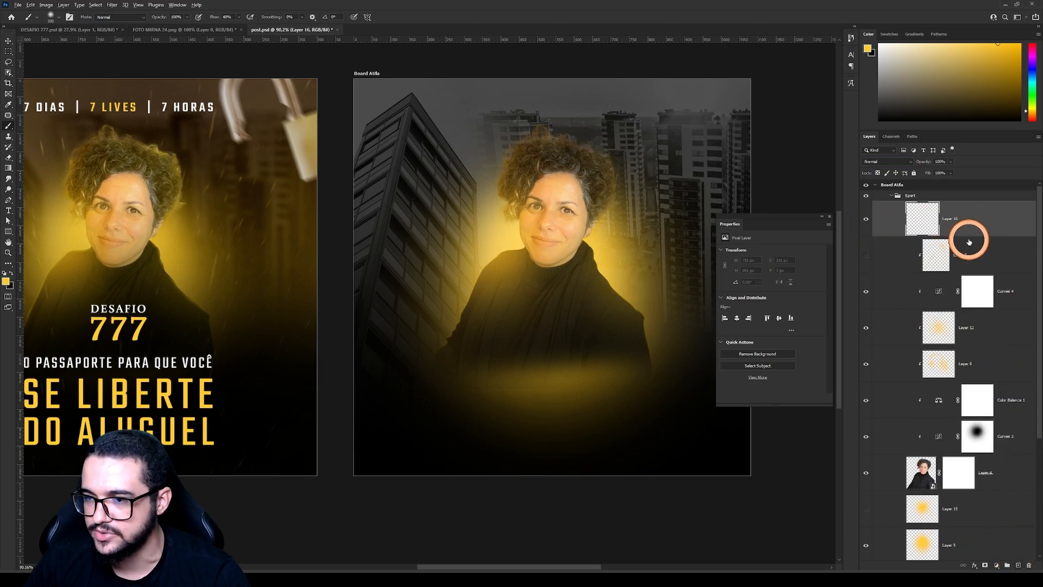
{"action": "left_click", "coordinate": [971, 235], "text": "alt"}
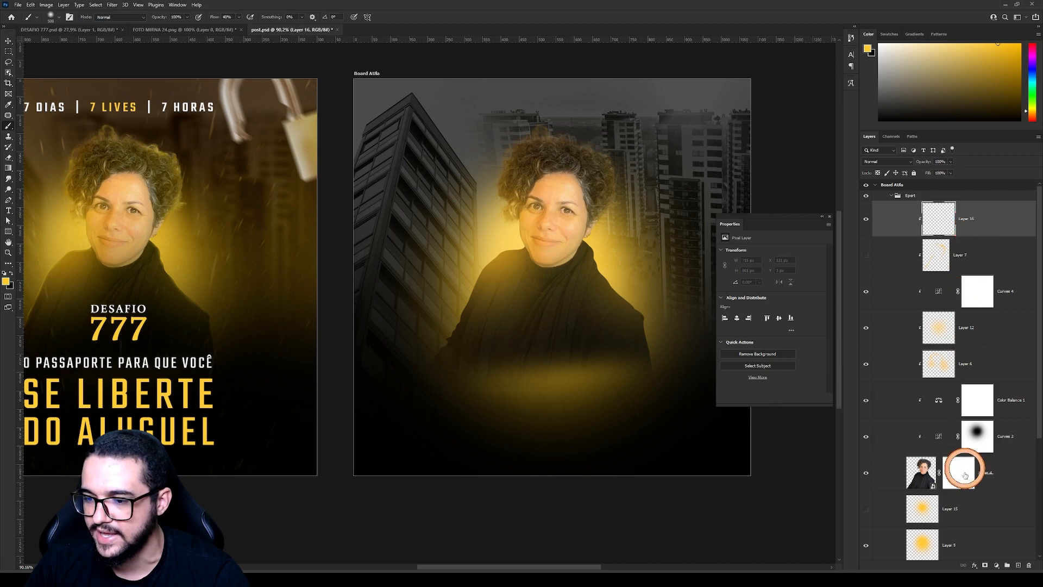
Shrink the brush and paint a thin yellow rim light along the sleeve and shoulder on the large building's side
{"action": "key", "text": "bracketleft"}
{"action": "key", "text": "bracketleft"}
{"action": "key", "text": "bracketleft"}
{"action": "key", "text": "bracketleft"}
{"action": "key", "text": "bracketleft"}
{"action": "key", "text": "bracketleft"}
{"action": "key", "text": "bracketleft"}
{"action": "key", "text": "bracketleft"}
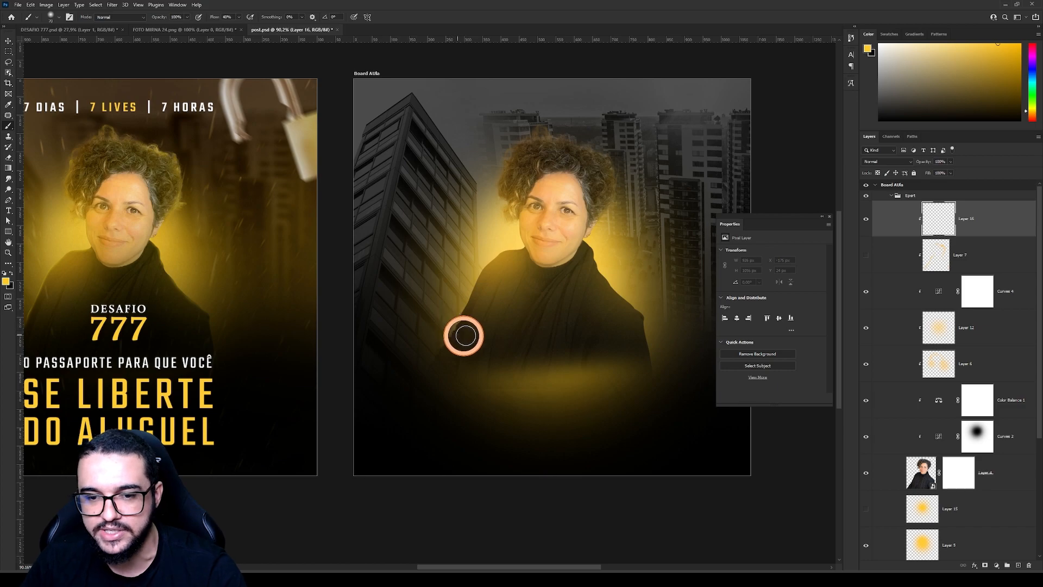
{"action": "scroll", "coordinate": [461, 336], "scroll_direction": "up", "scroll_amount": 4}
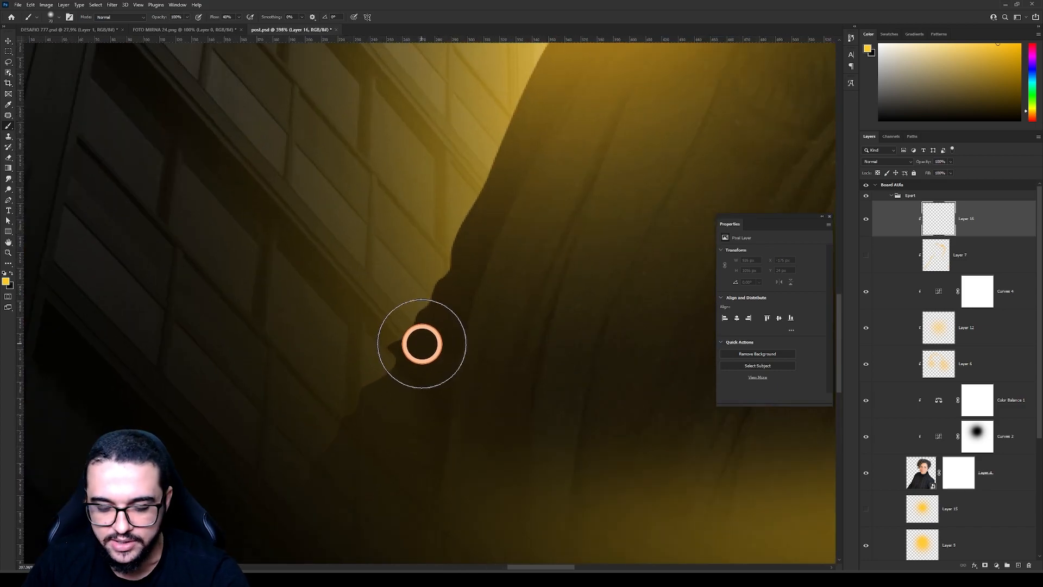
{"action": "scroll", "coordinate": [423, 345], "scroll_direction": "down", "scroll_amount": 2}
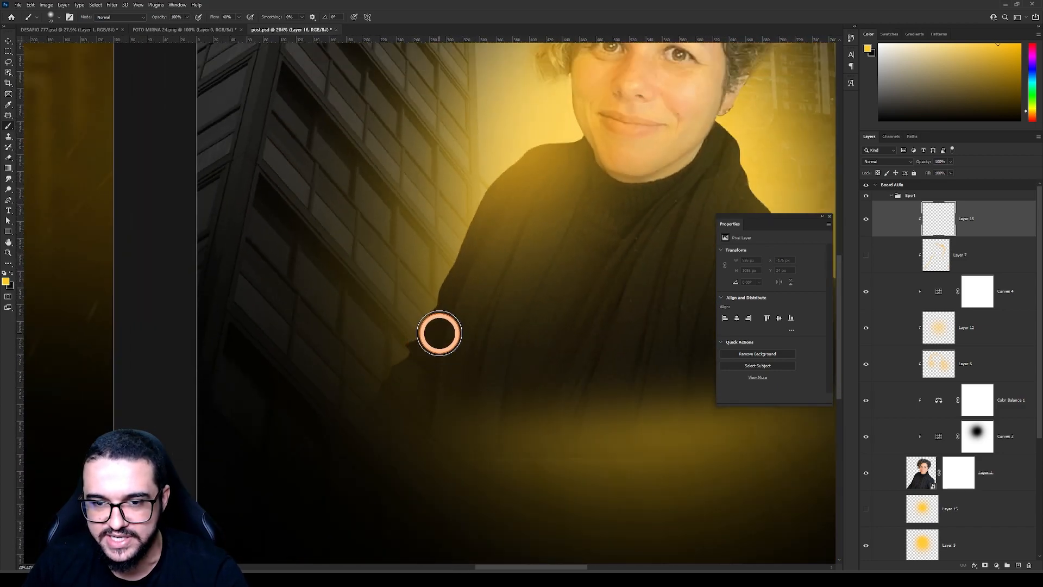
{"action": "mouse_move", "coordinate": [440, 333]}
{"action": "left_mouse_down"}
{"action": "mouse_move", "coordinate": [396, 349]}
{"action": "mouse_move", "coordinate": [407, 346]}
{"action": "mouse_move", "coordinate": [405, 366]}
{"action": "mouse_move", "coordinate": [407, 350]}
{"action": "mouse_move", "coordinate": [371, 412]}
{"action": "mouse_move", "coordinate": [443, 271]}
{"action": "mouse_move", "coordinate": [468, 264]}
{"action": "mouse_move", "coordinate": [441, 294]}
{"action": "mouse_move", "coordinate": [492, 172]}
{"action": "mouse_move", "coordinate": [519, 169]}
{"action": "mouse_move", "coordinate": [483, 207]}
{"action": "mouse_move", "coordinate": [521, 150]}
{"action": "mouse_move", "coordinate": [512, 162]}
{"action": "mouse_move", "coordinate": [584, 236]}
{"action": "left_mouse_up"}
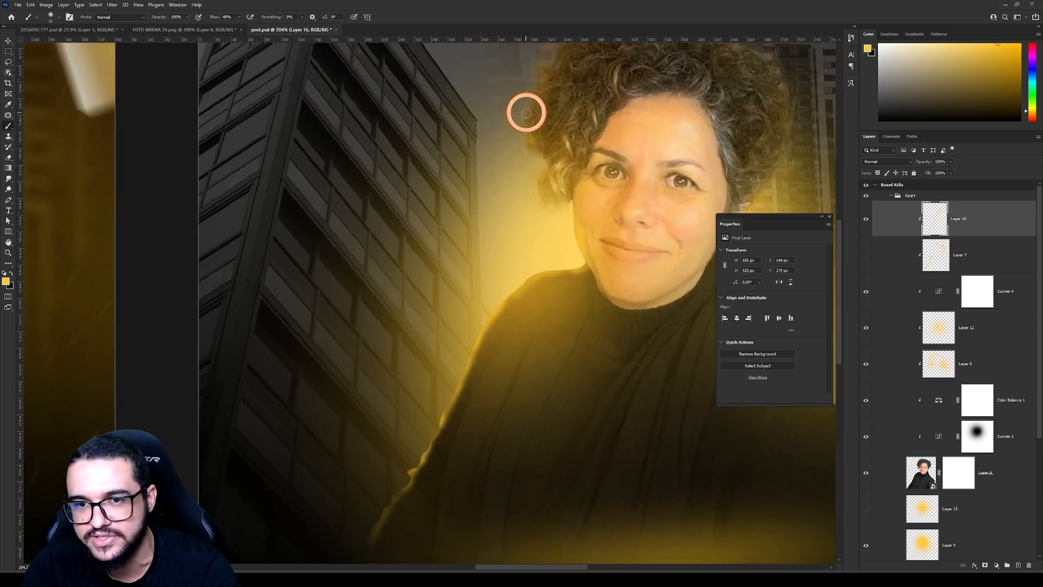
Continue the thin yellow rim light around the woman's hair and down her neck, opposite shoulder and arm
{"action": "left_click_drag", "start_coordinate": [555, 166], "coordinate": [499, 267]}
{"action": "mouse_move", "coordinate": [492, 237]}
{"action": "left_mouse_down"}
{"action": "mouse_move", "coordinate": [470, 201]}
{"action": "mouse_move", "coordinate": [482, 174]}
{"action": "mouse_move", "coordinate": [525, 123]}
{"action": "mouse_move", "coordinate": [609, 94]}
{"action": "left_mouse_up"}
{"action": "left_click_drag", "start_coordinate": [606, 172], "coordinate": [464, 123]}
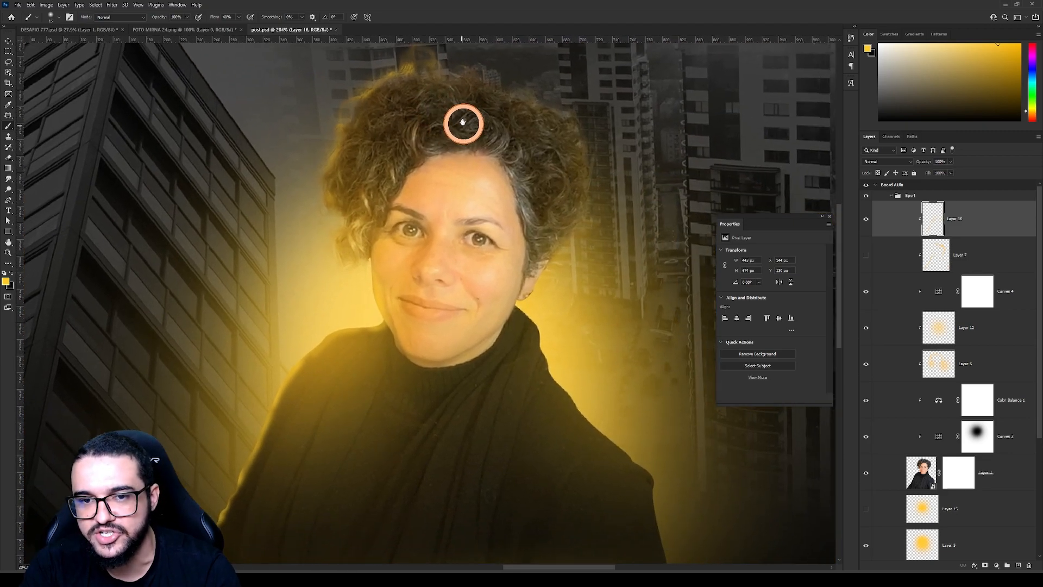
{"action": "mouse_move", "coordinate": [448, 53]}
{"action": "left_mouse_down"}
{"action": "mouse_move", "coordinate": [588, 126]}
{"action": "mouse_move", "coordinate": [592, 188]}
{"action": "mouse_move", "coordinate": [570, 248]}
{"action": "mouse_move", "coordinate": [549, 272]}
{"action": "mouse_move", "coordinate": [580, 209]}
{"action": "mouse_move", "coordinate": [540, 284]}
{"action": "left_mouse_up"}
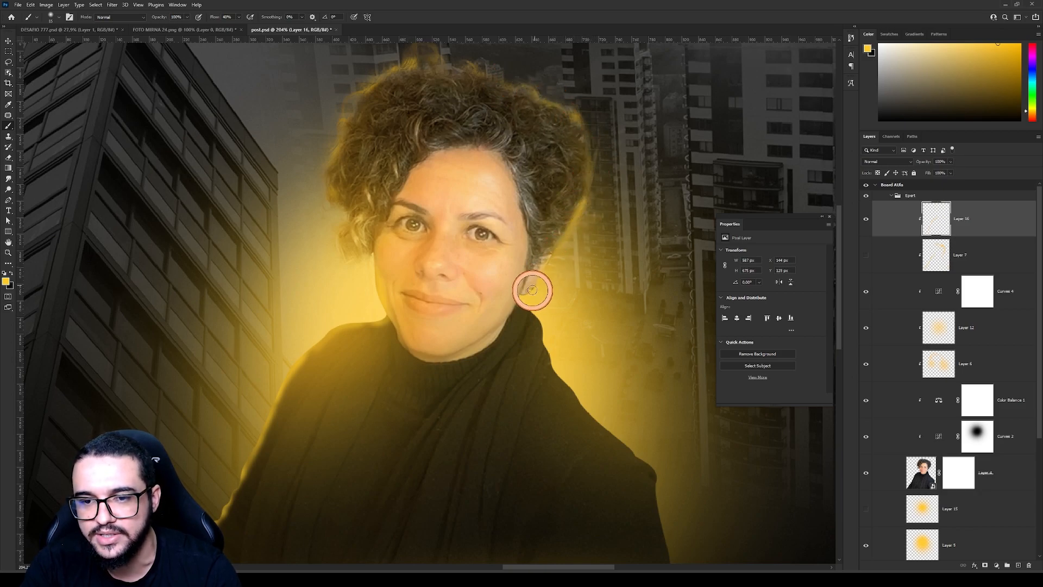
{"action": "left_click_drag", "start_coordinate": [589, 202], "coordinate": [539, 258]}
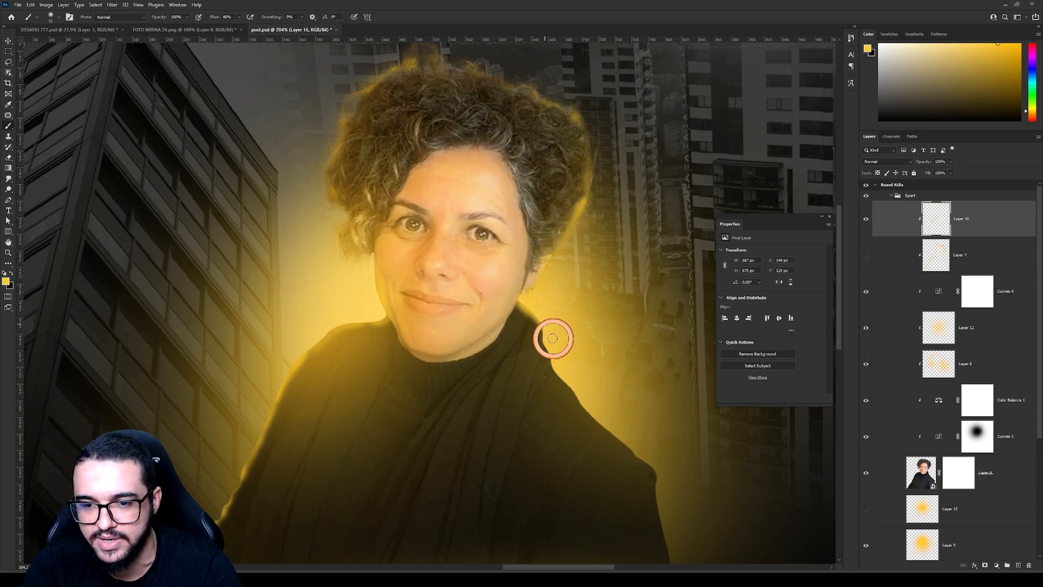
{"action": "mouse_move", "coordinate": [552, 358]}
{"action": "left_mouse_down"}
{"action": "mouse_move", "coordinate": [578, 393]}
{"action": "mouse_move", "coordinate": [531, 289]}
{"action": "mouse_move", "coordinate": [513, 285]}
{"action": "mouse_move", "coordinate": [603, 371]}
{"action": "mouse_move", "coordinate": [584, 366]}
{"action": "mouse_move", "coordinate": [544, 309]}
{"action": "mouse_move", "coordinate": [599, 394]}
{"action": "mouse_move", "coordinate": [594, 369]}
{"action": "mouse_move", "coordinate": [625, 505]}
{"action": "left_mouse_up"}
{"action": "scroll", "coordinate": [575, 344], "scroll_direction": "down", "scroll_amount": 10}
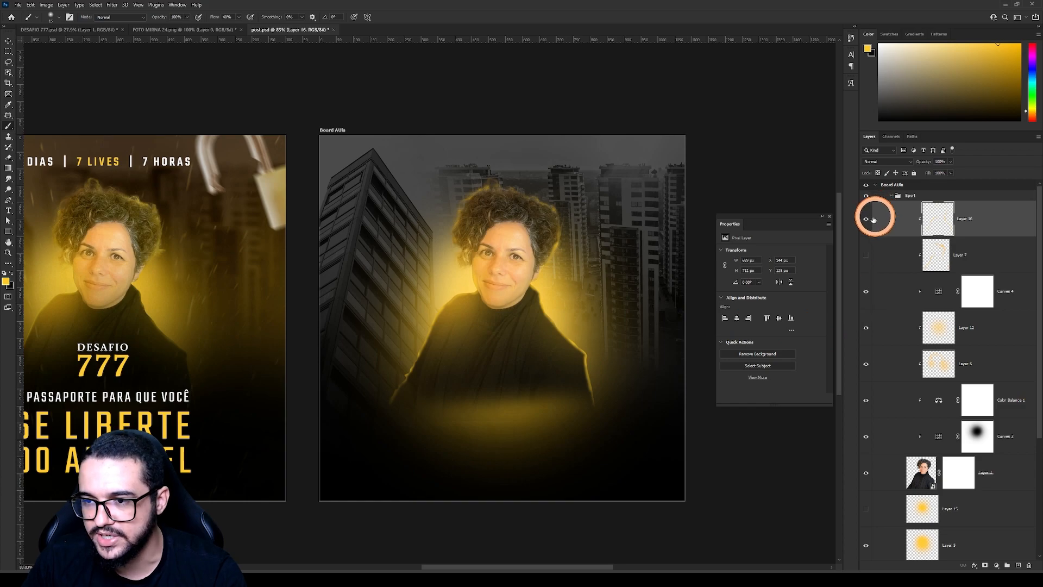
Compare the painted rim layer with the existing Layer 7, keep Layer 7 visible, and delete the painted layer
{"action": "left_click", "coordinate": [867, 219]}
{"action": "left_click", "coordinate": [866, 255]}
{"action": "scroll", "coordinate": [526, 314], "scroll_direction": "up", "scroll_amount": 3}
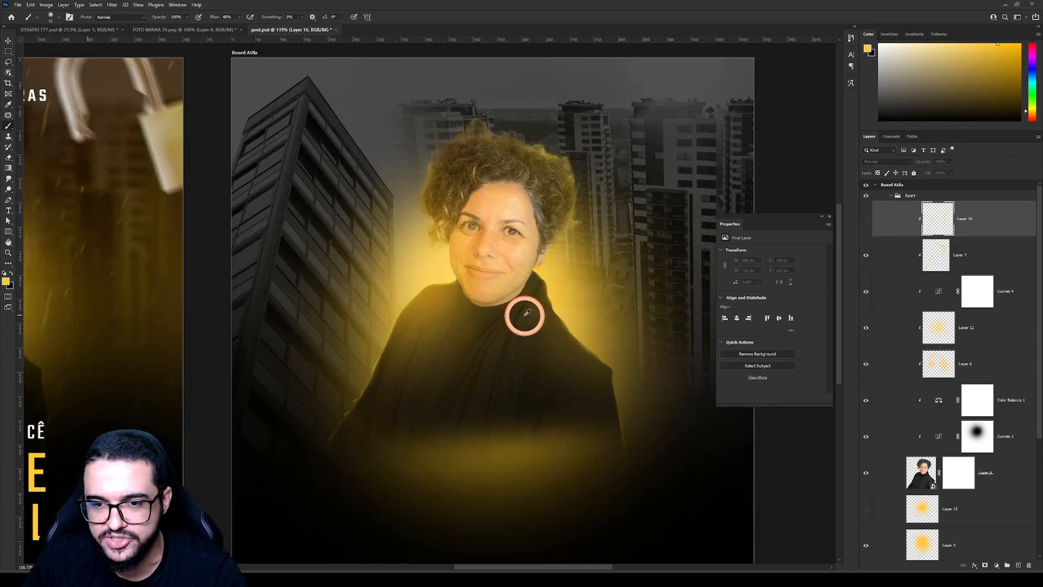
{"action": "scroll", "coordinate": [526, 314], "scroll_direction": "up", "scroll_amount": 1}
{"action": "left_click", "coordinate": [862, 258]}
{"action": "left_click", "coordinate": [864, 254]}
{"action": "left_click", "coordinate": [867, 242]}
{"action": "left_click", "coordinate": [866, 221]}
{"action": "left_click", "coordinate": [866, 221]}
{"action": "left_click", "coordinate": [867, 220]}
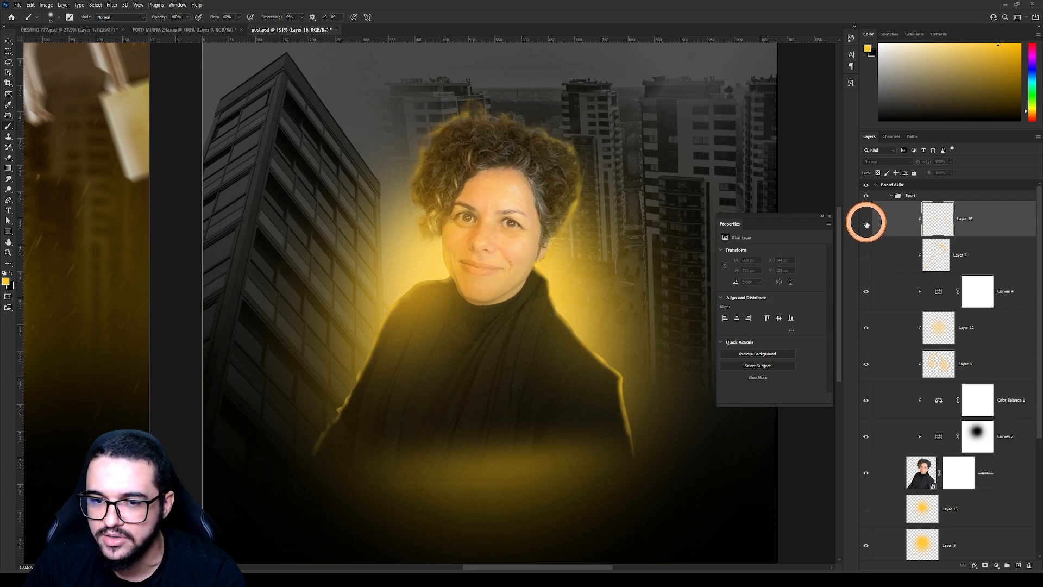
{"action": "left_click", "coordinate": [866, 223]}
{"action": "left_click", "coordinate": [868, 256]}
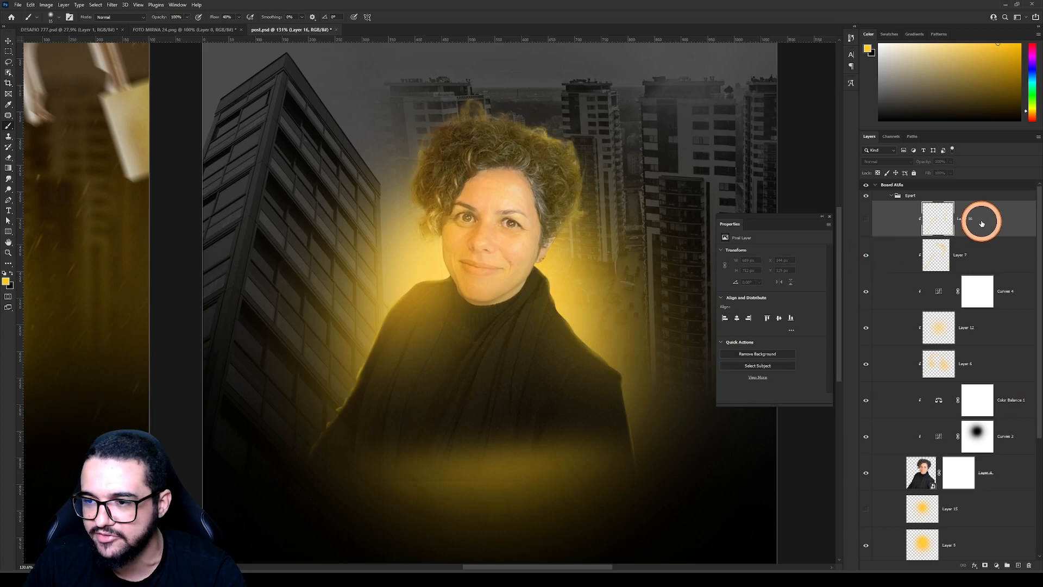
{"action": "scroll", "coordinate": [456, 331], "scroll_direction": "down", "scroll_amount": 4}
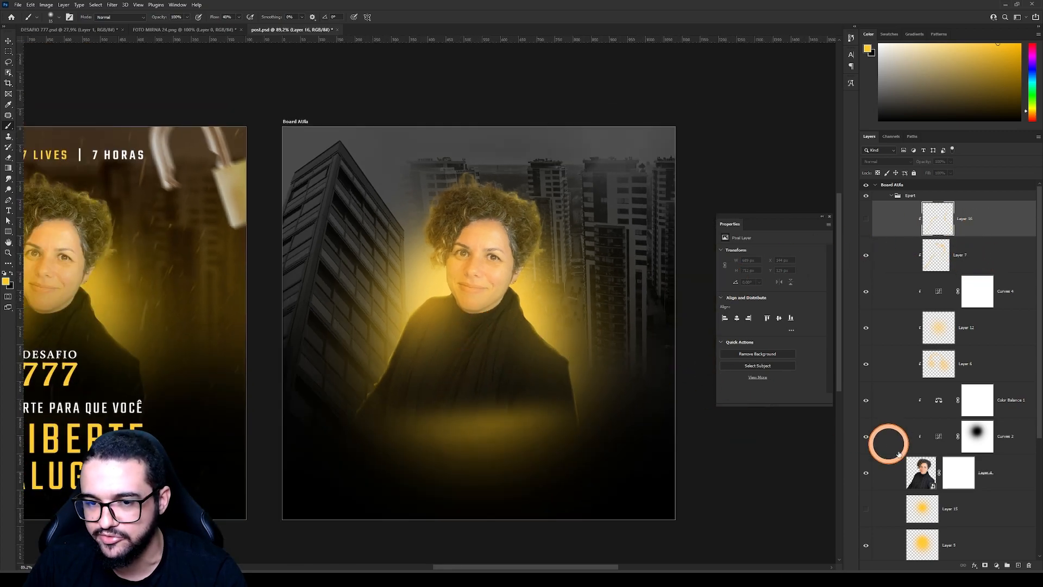
{"action": "left_click", "coordinate": [1024, 566]}
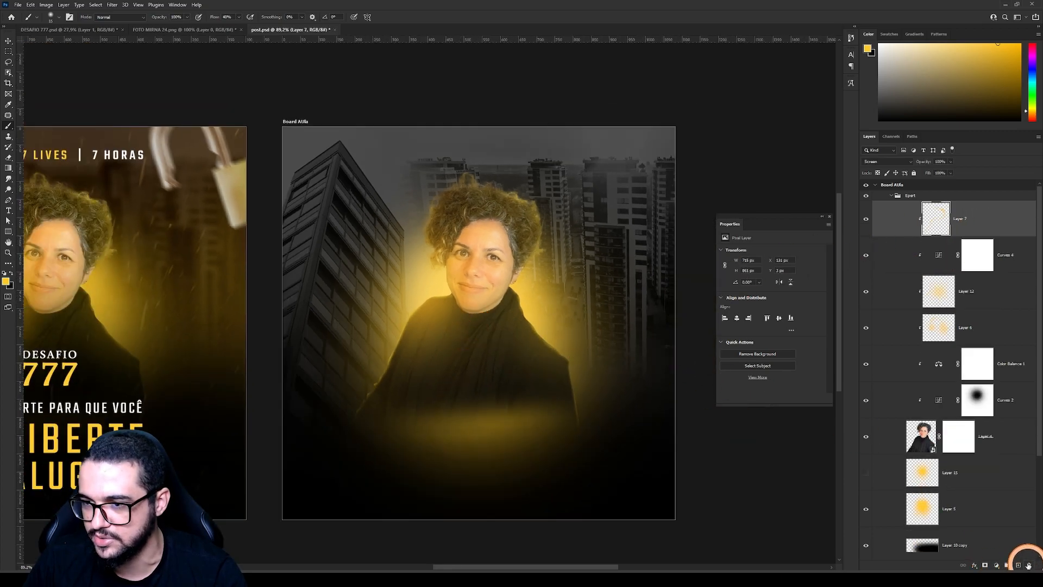
Duplicate the Luzes e Particles group from Board 2 into the new artboard, above the Expert group
{"action": "left_click", "coordinate": [897, 196]}
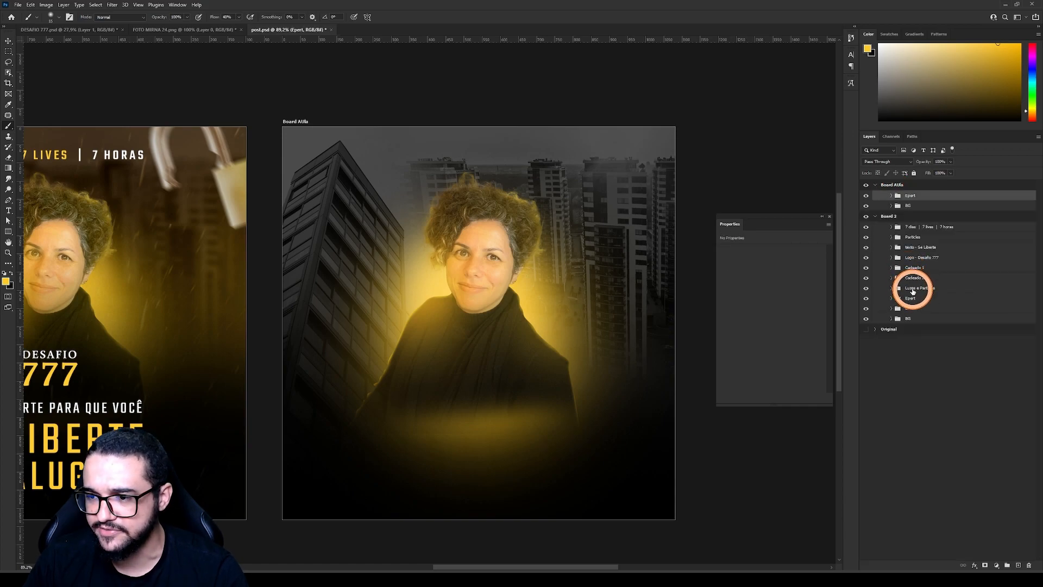
{"action": "left_click", "coordinate": [911, 288]}
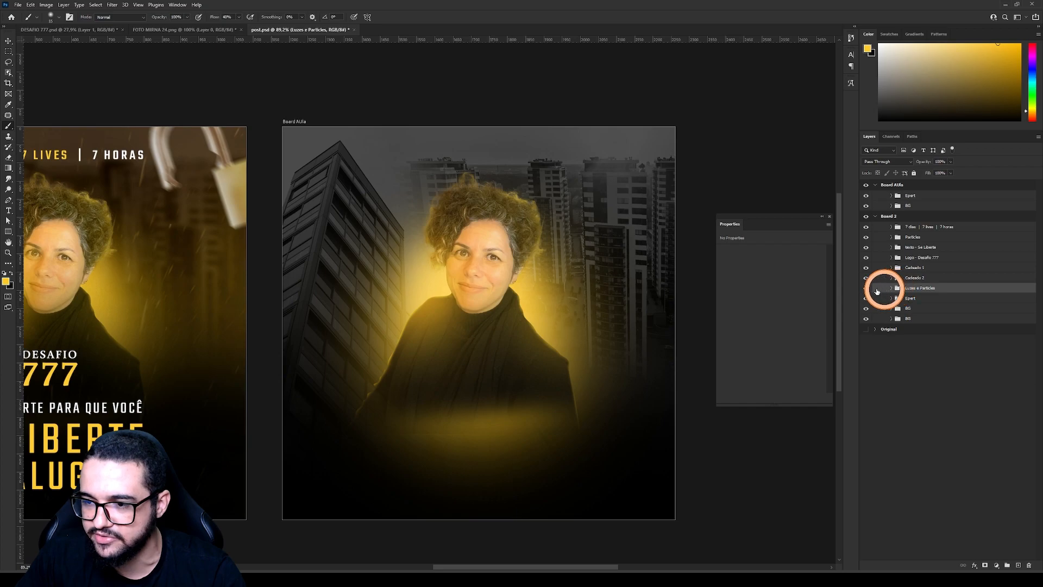
{"action": "left_click_drag", "start_coordinate": [885, 292], "coordinate": [892, 199]}
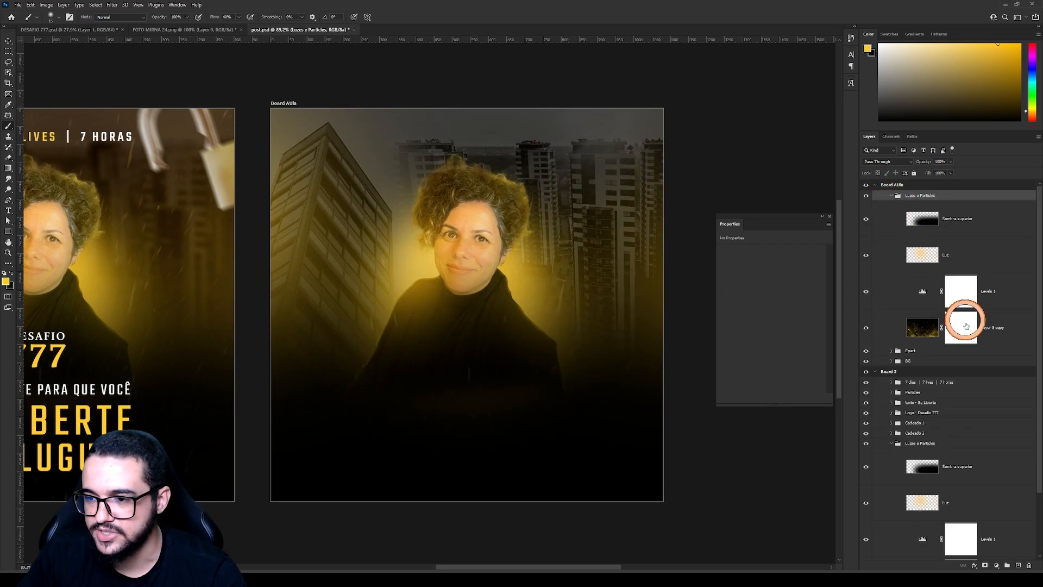
Raise the opacity of the copied particle layer, Layer 8 copy, to 100%
{"action": "left_click", "coordinate": [995, 331]}
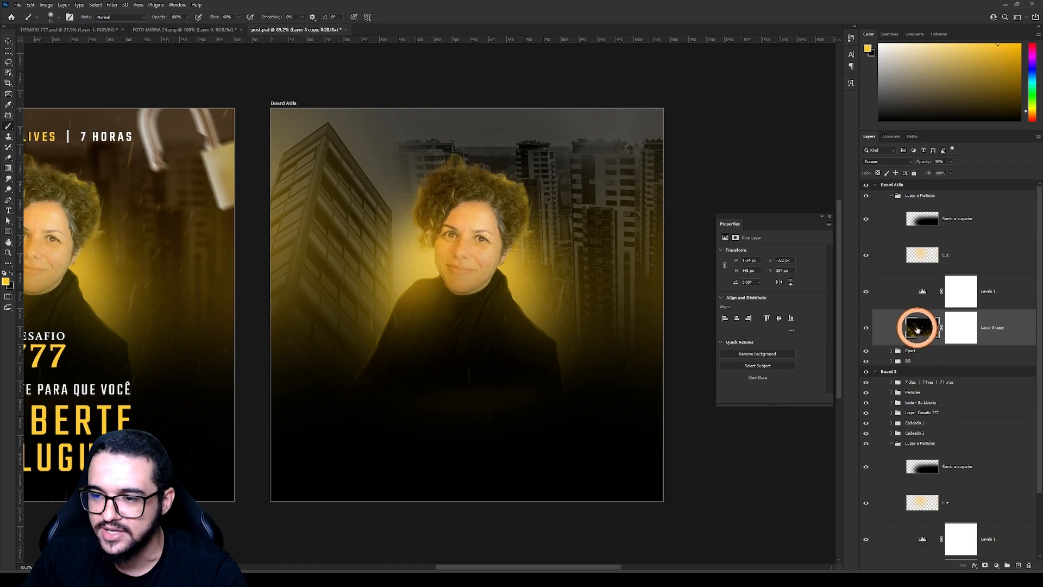
{"action": "left_click_drag", "start_coordinate": [925, 162], "coordinate": [973, 162]}
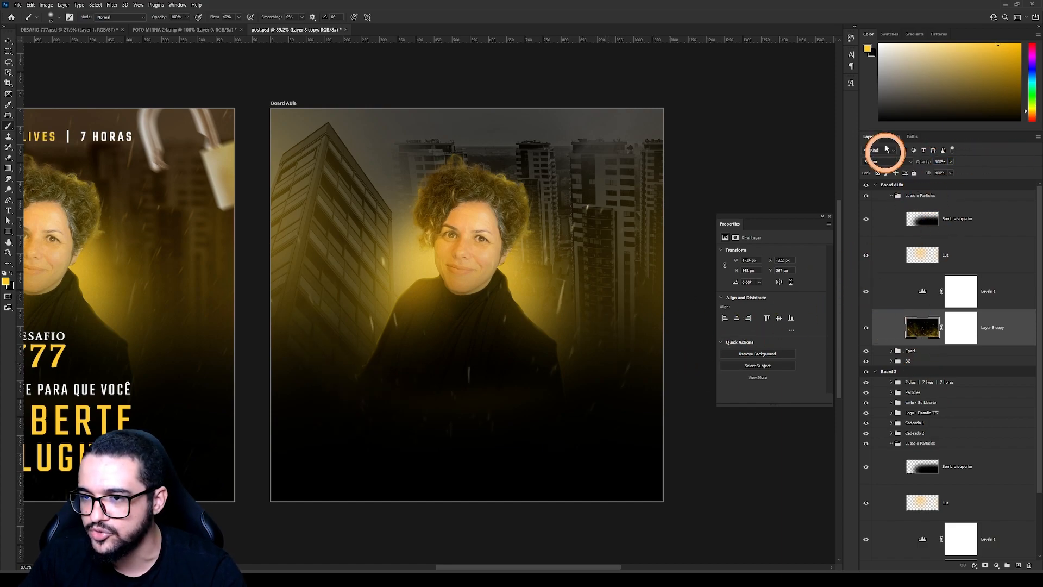
Preview the particle layer in Normal mode, try shifting it up over the portrait, undo the move and restore Screen blending
{"action": "left_click", "coordinate": [890, 163]}
{"action": "left_click", "coordinate": [887, 166]}
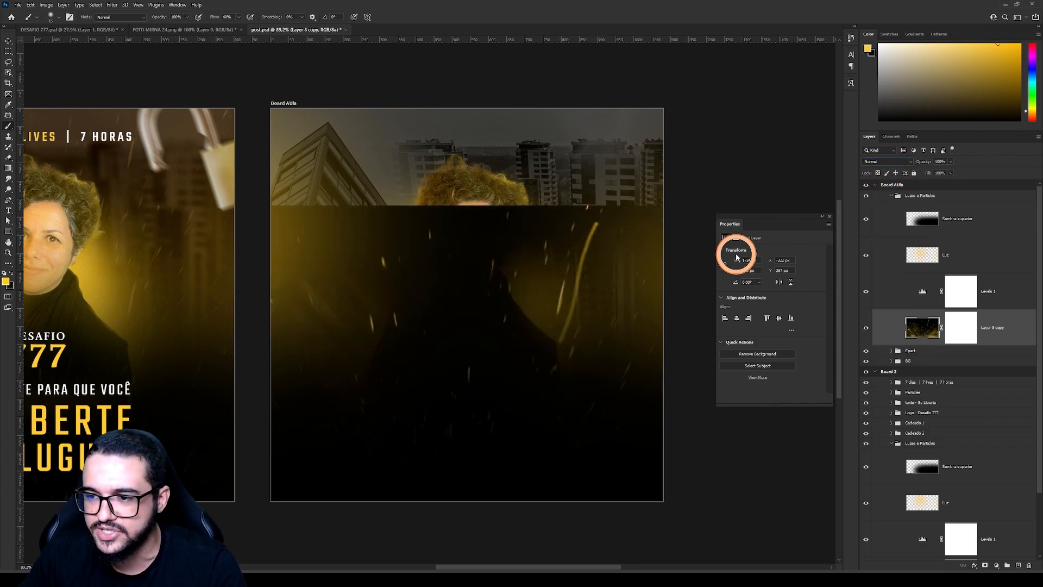
{"action": "key", "text": "v"}
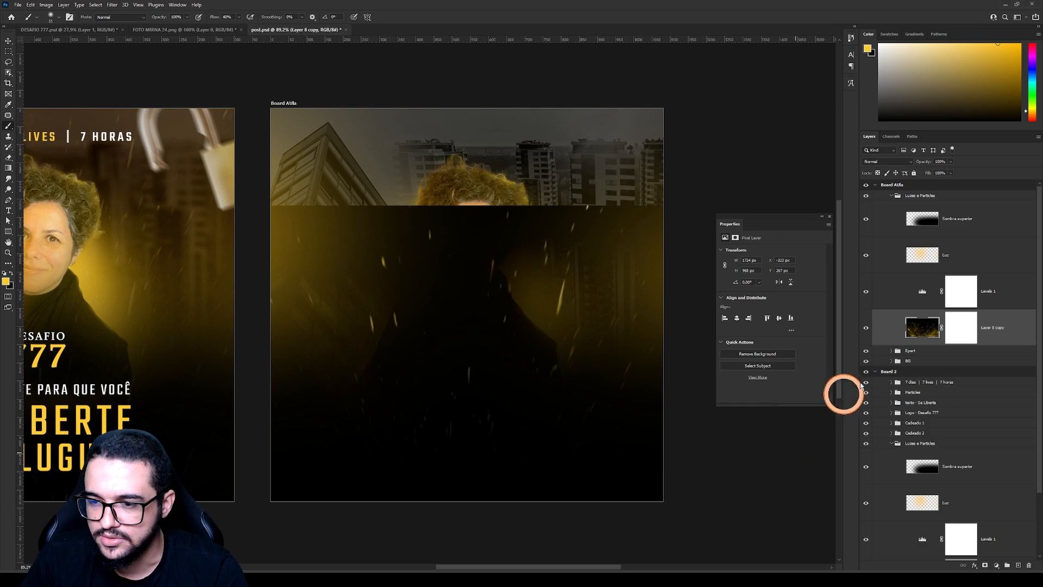
{"action": "left_click_drag", "start_coordinate": [576, 345], "coordinate": [622, 260]}
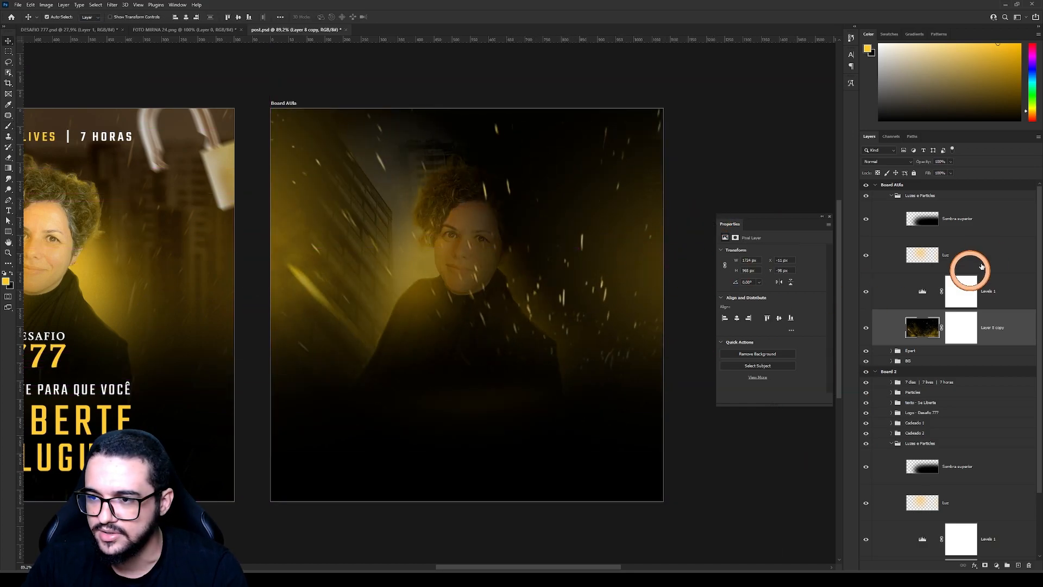
{"action": "key", "text": "ctrl+z"}
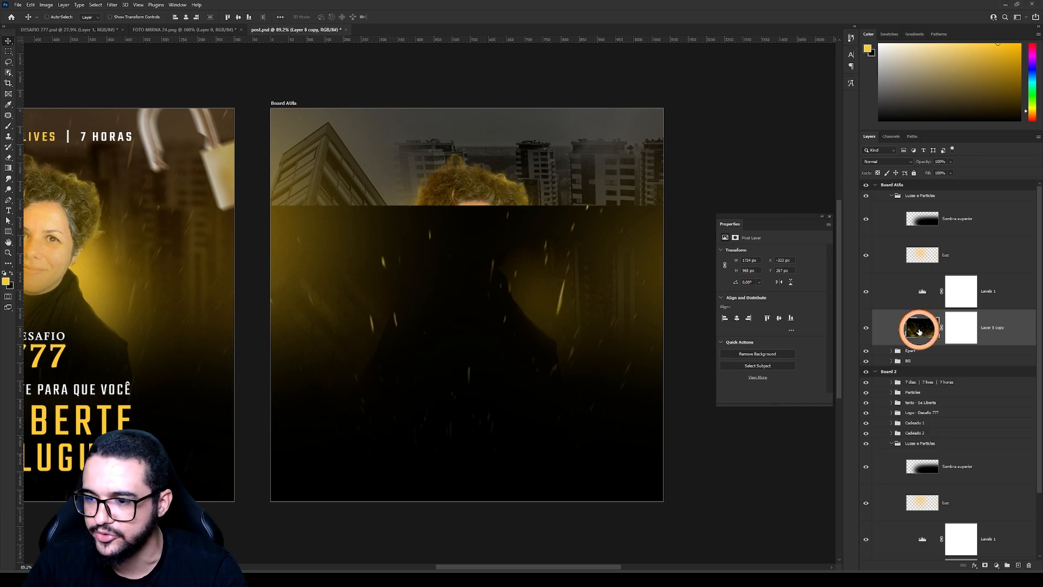
{"action": "left_click", "coordinate": [887, 162]}
{"action": "left_click", "coordinate": [882, 232]}
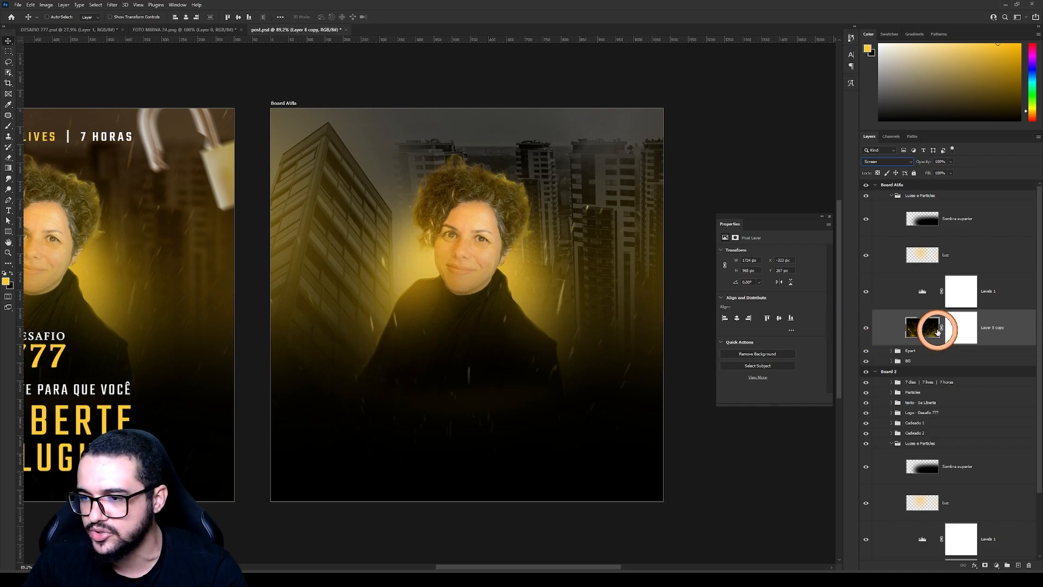
Compare the artboard with and without the Levels 1 adjustment, leaving the adjustment visible
{"action": "left_click", "coordinate": [1002, 293]}
{"action": "left_click", "coordinate": [865, 293]}
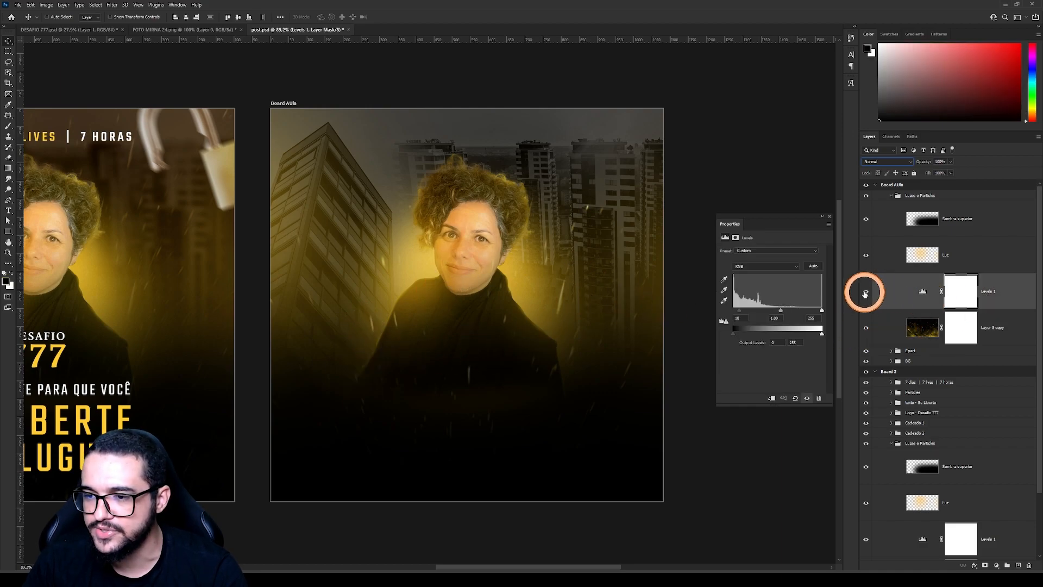
{"action": "left_click", "coordinate": [865, 293]}
{"action": "left_click", "coordinate": [865, 294]}
{"action": "left_click", "coordinate": [866, 293]}
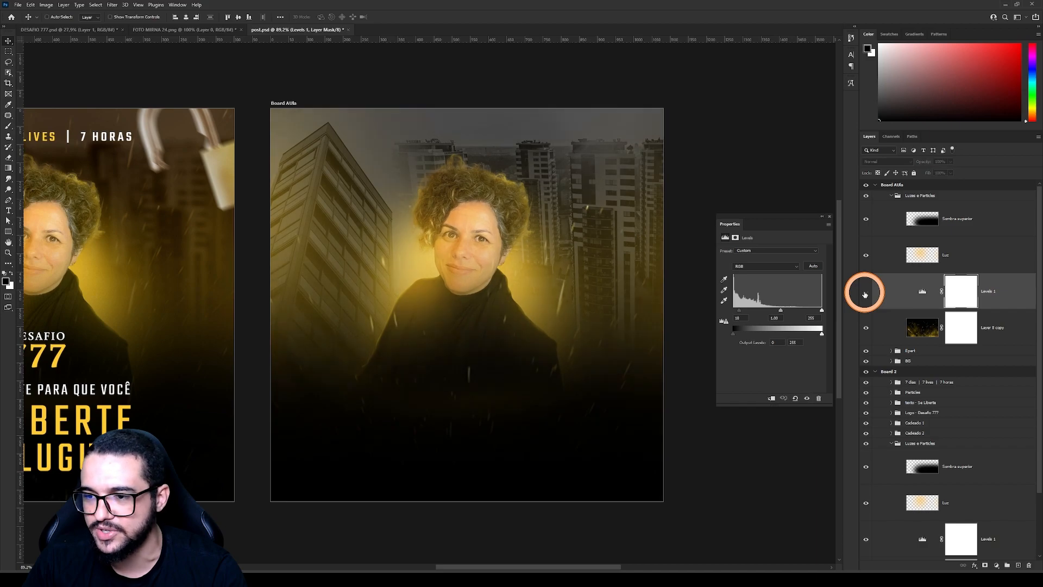
{"action": "left_click", "coordinate": [866, 294]}
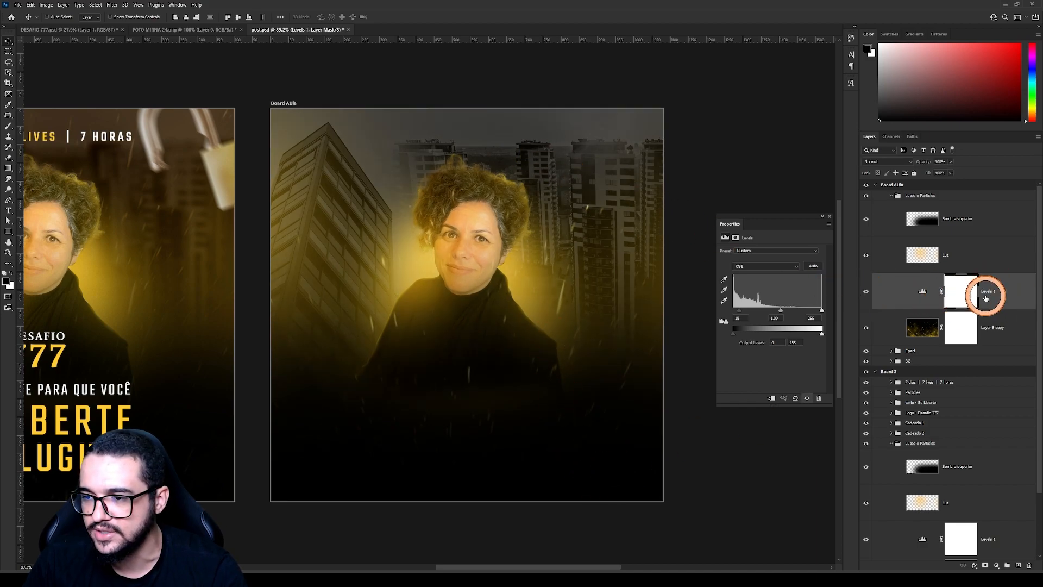
Fine-tune the shadow input level of the Levels 1 adjustment
{"action": "left_click", "coordinate": [998, 566]}
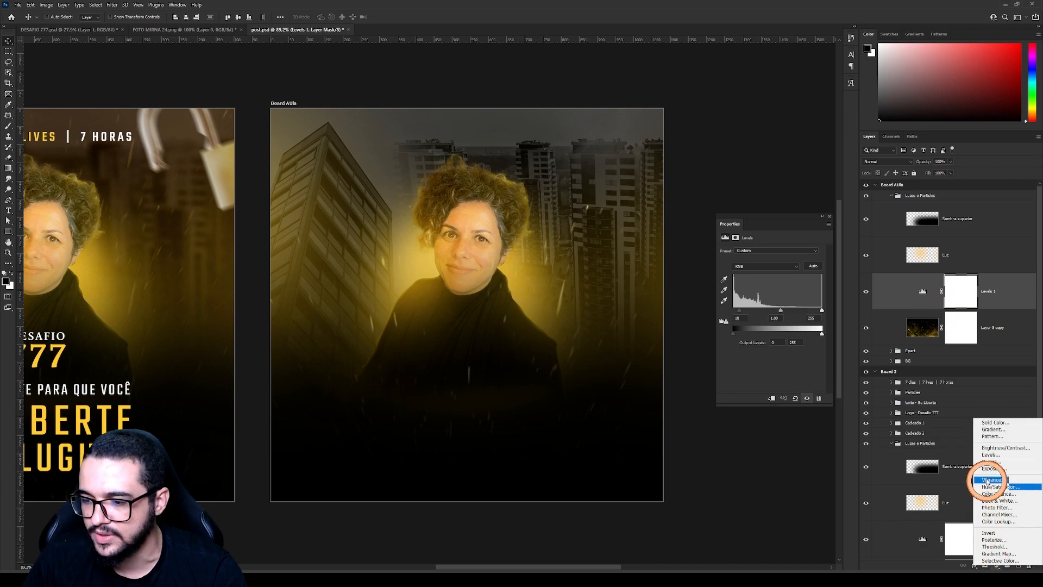
{"action": "left_click", "coordinate": [932, 292]}
{"action": "left_click", "coordinate": [758, 336]}
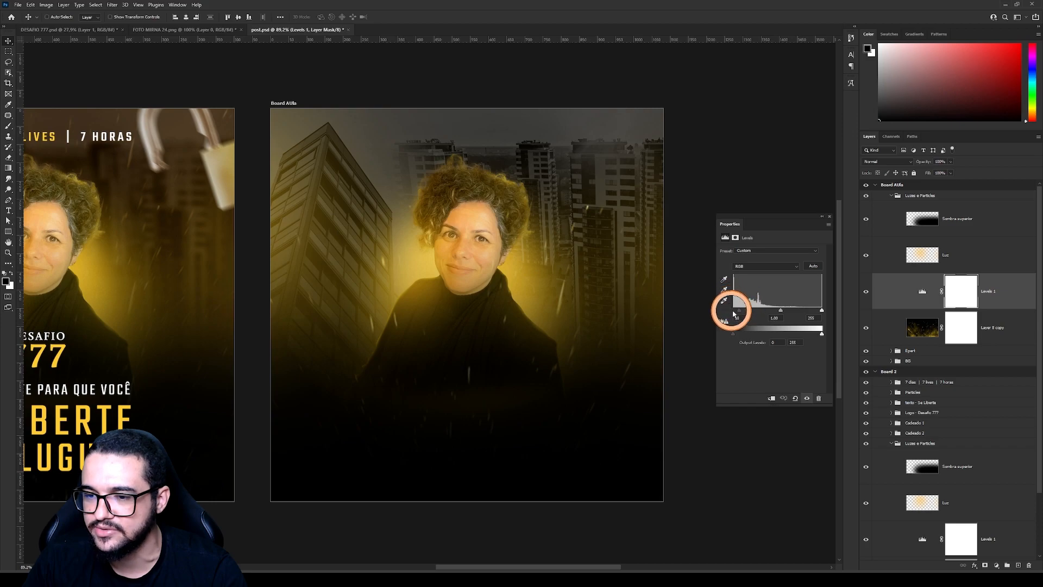
{"action": "mouse_move", "coordinate": [738, 312]}
{"action": "left_mouse_down"}
{"action": "mouse_move", "coordinate": [729, 312]}
{"action": "mouse_move", "coordinate": [740, 312]}
{"action": "left_mouse_up"}
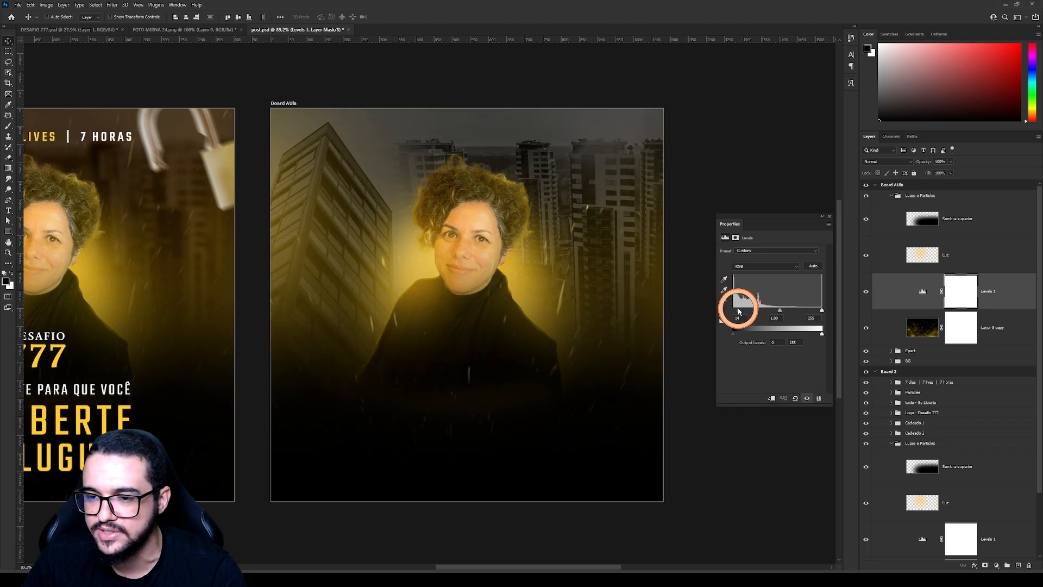
Compare the artboard with and without the Luz layer's side lighting, leaving the layer hidden
{"action": "left_click", "coordinate": [873, 260]}
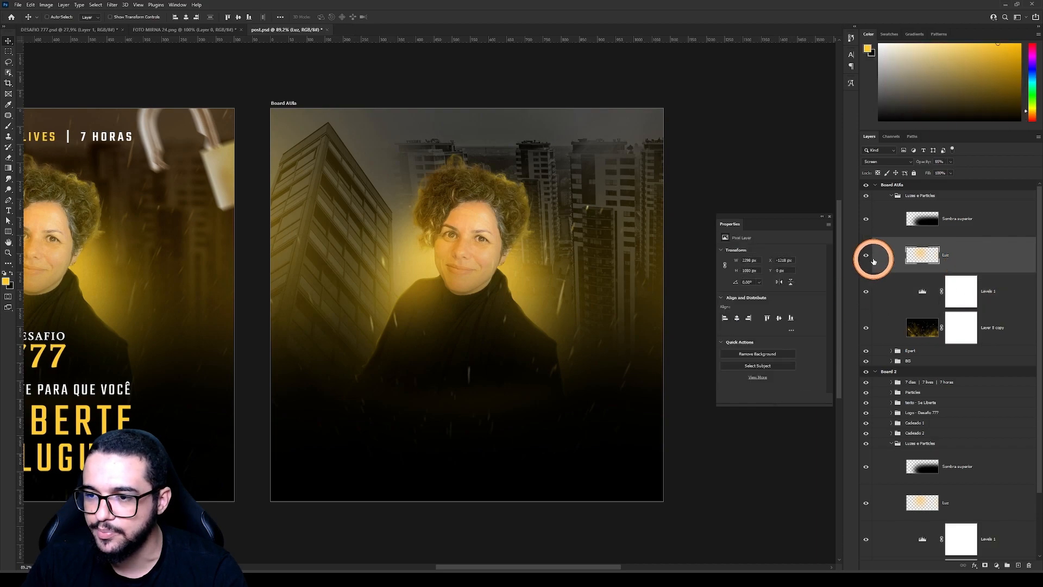
{"action": "left_click", "coordinate": [870, 260]}
{"action": "left_click", "coordinate": [870, 260]}
{"action": "left_click", "coordinate": [870, 259]}
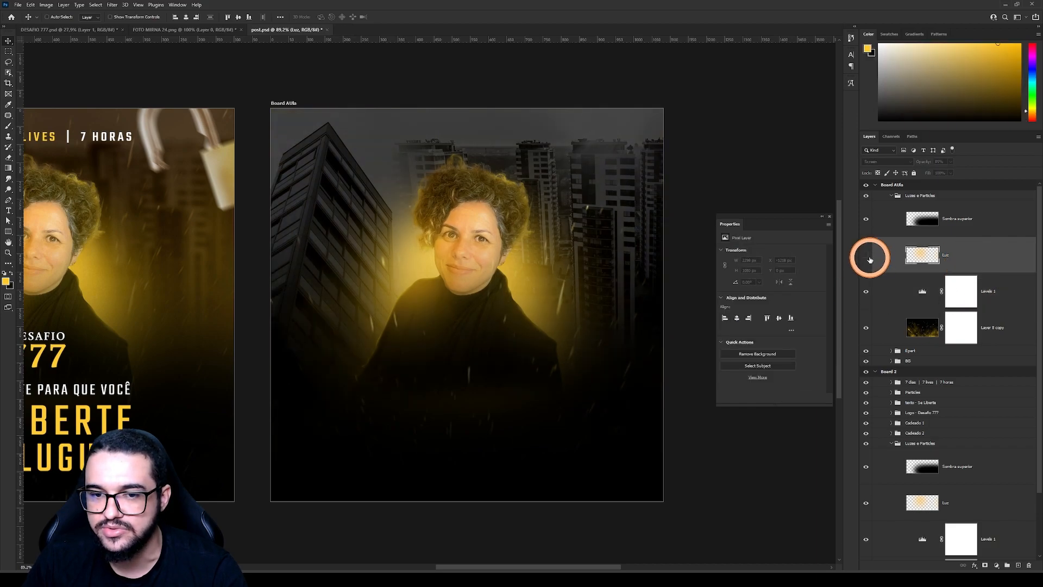
{"action": "left_click", "coordinate": [870, 260]}
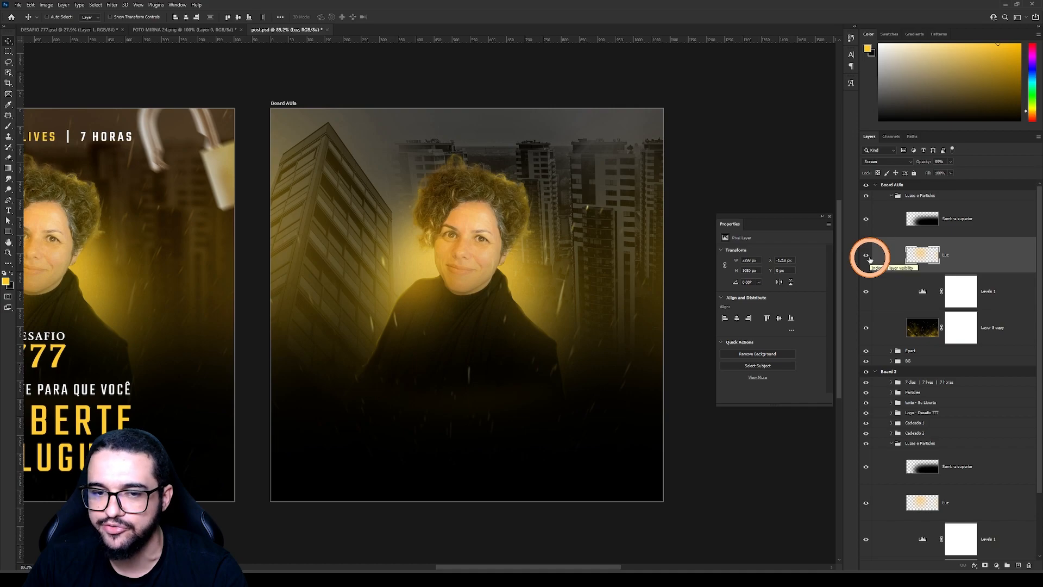
{"action": "left_click", "coordinate": [870, 260]}
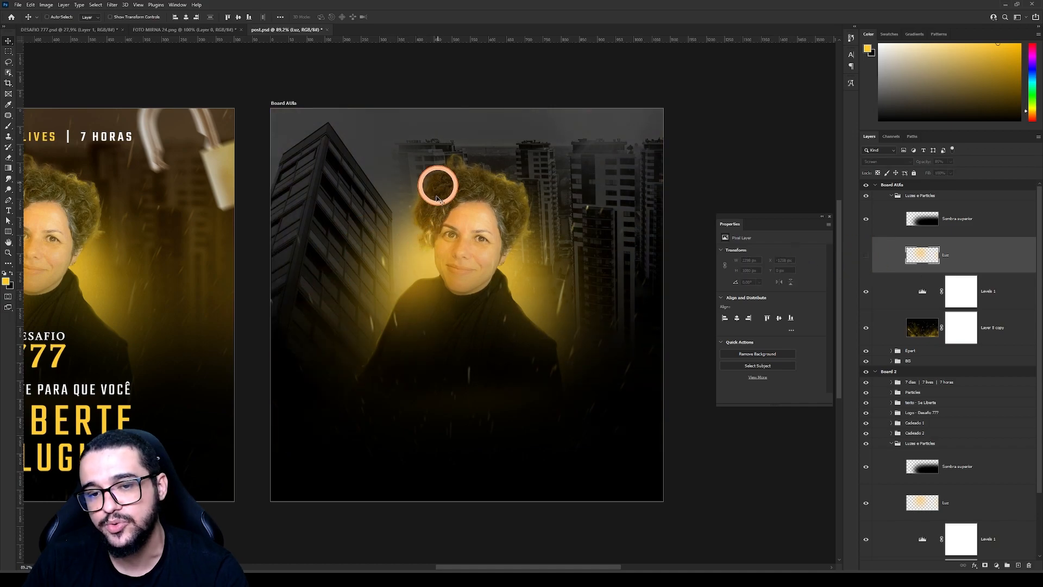
Add a new layer above Luz and set its blending mode to Screen
{"action": "left_click", "coordinate": [1018, 566]}
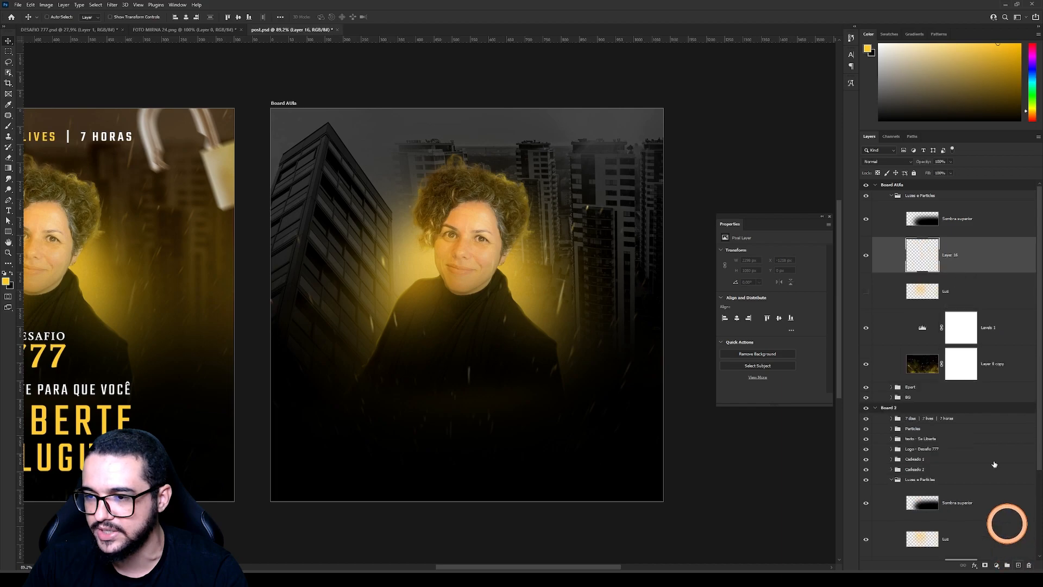
{"action": "left_click", "coordinate": [883, 163]}
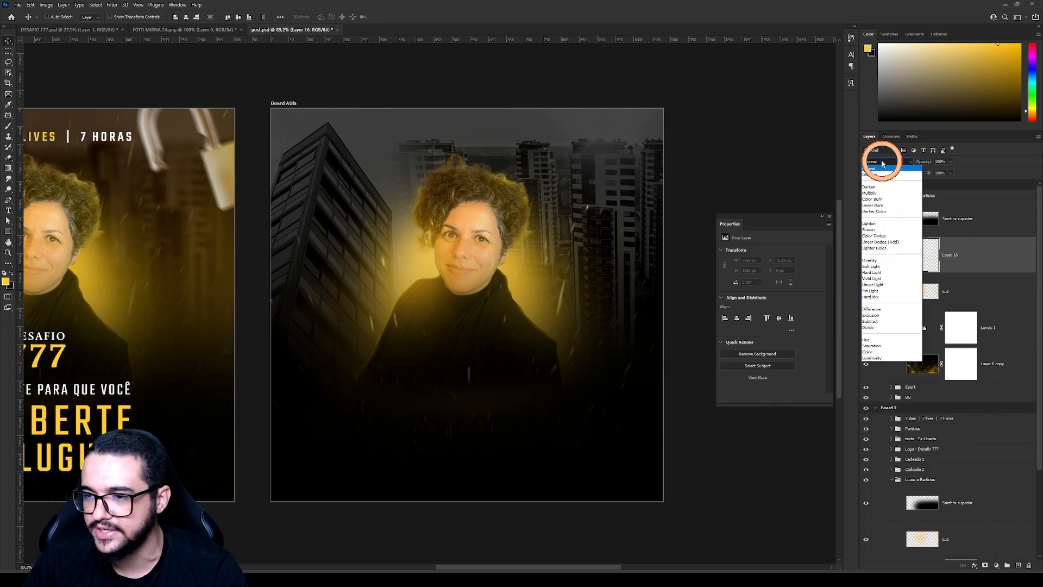
{"action": "left_click", "coordinate": [871, 230]}
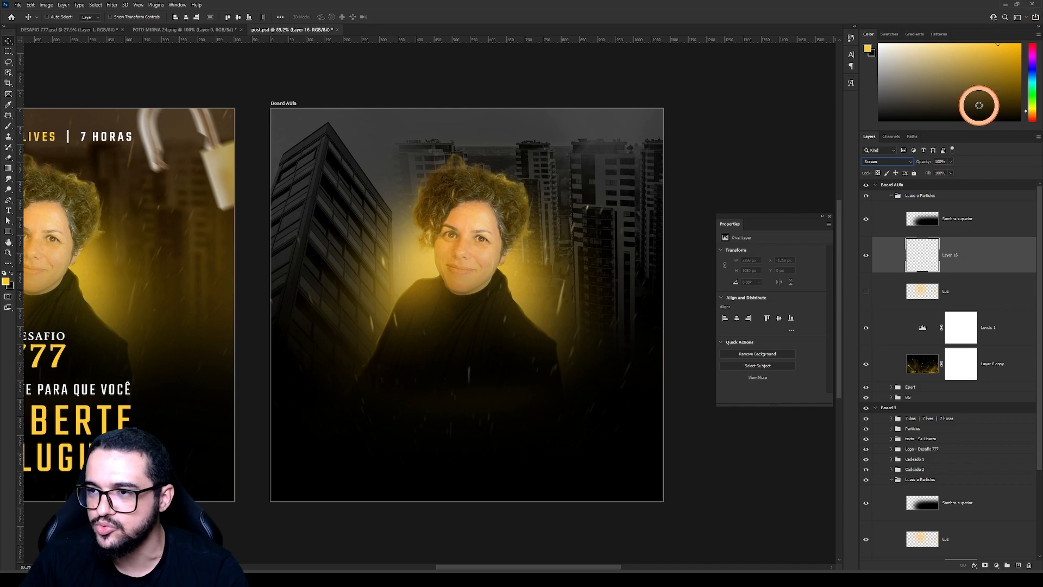
{"action": "right_click", "coordinate": [390, 227]}
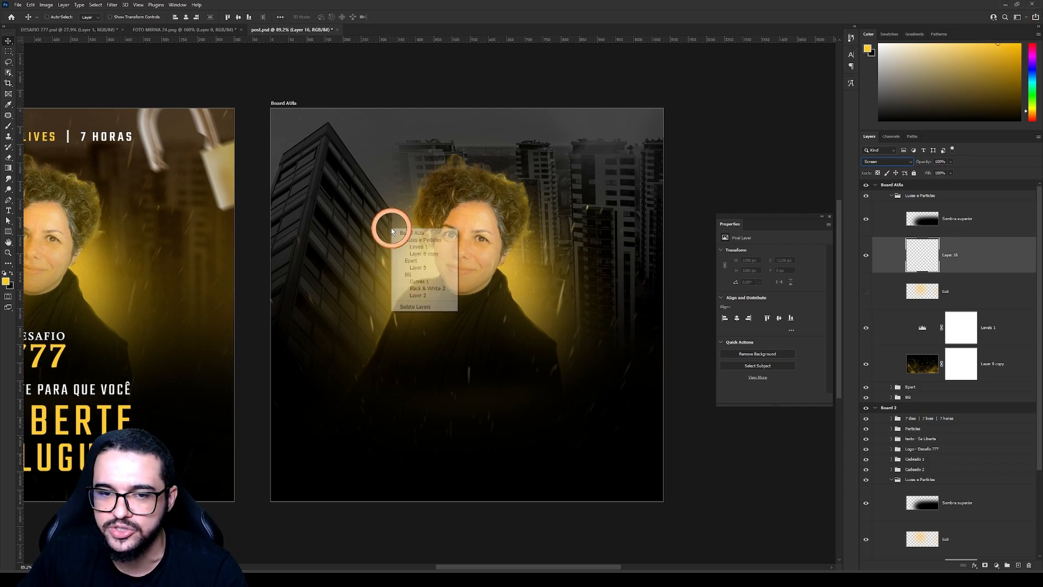
{"action": "left_click", "coordinate": [437, 191]}
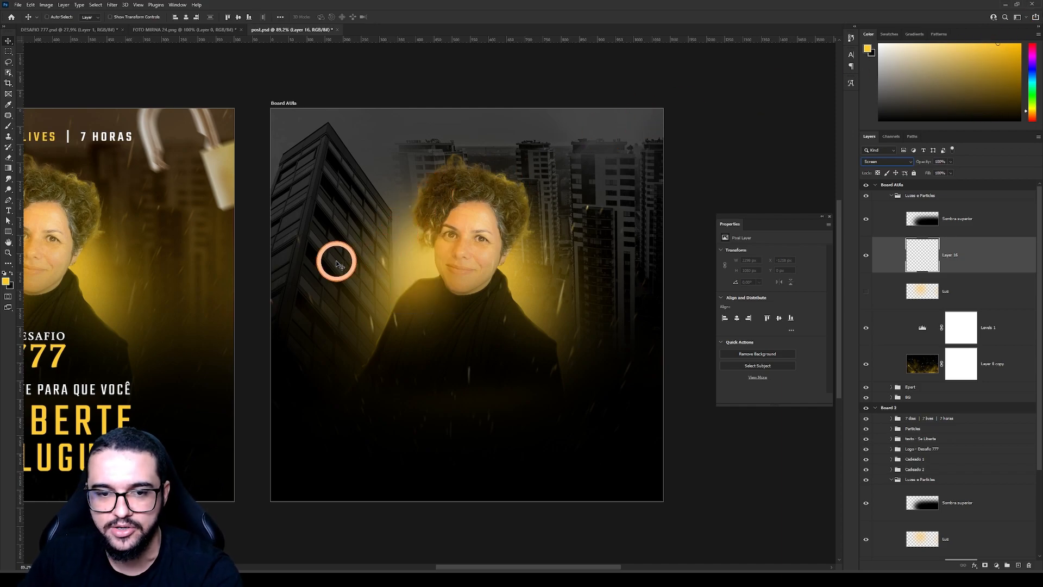
Enlarge the soft brush greatly and paint yellow light spilling in from both side edges of the new artboard
{"action": "key", "text": "b"}
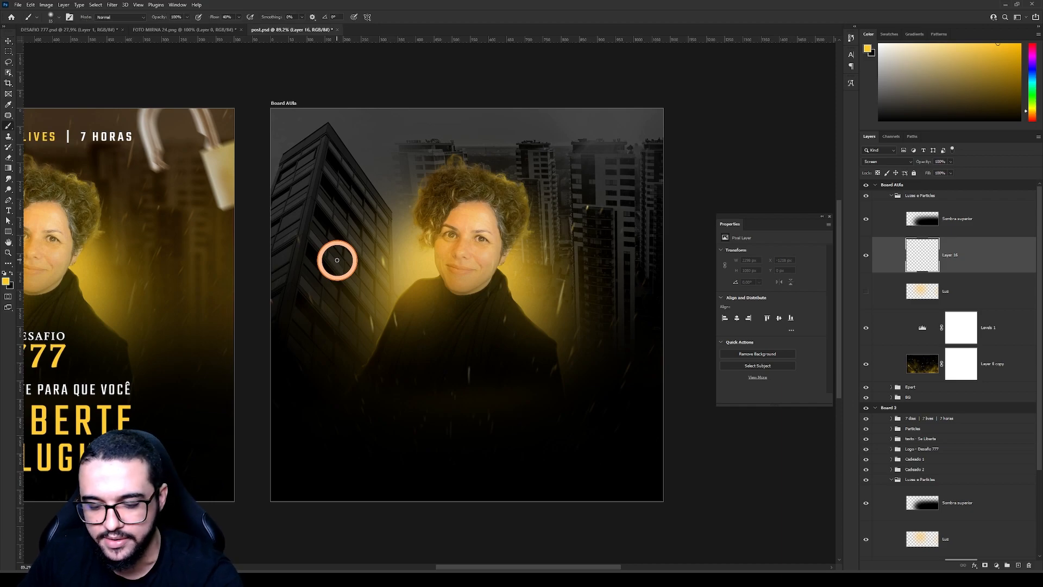
{"action": "key", "text": "]"}
{"action": "key", "text": "]"}
{"action": "key", "text": "]"}
{"action": "key", "text": "]"}
{"action": "key", "text": "]"}
{"action": "key", "text": "]"}
{"action": "key", "text": "]"}
{"action": "key", "text": "]"}
{"action": "key", "text": "]"}
{"action": "key", "text": "]"}
{"action": "key", "text": "]"}
{"action": "key", "text": "]"}
{"action": "key", "text": "]"}
{"action": "key", "text": "]"}
{"action": "key", "text": "]"}
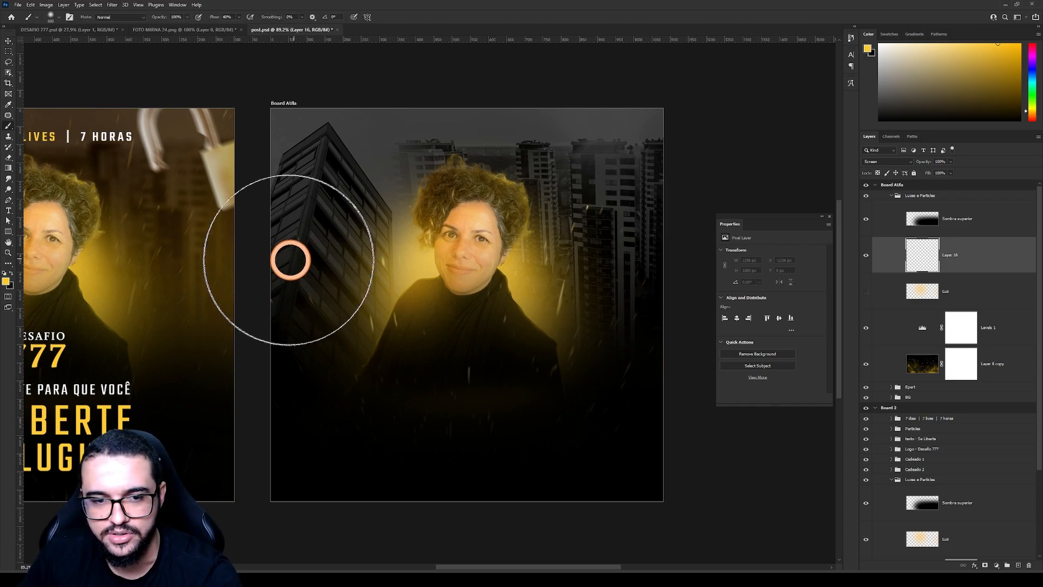
{"action": "key", "text": "]"}
{"action": "left_click", "coordinate": [232, 265]}
{"action": "left_click", "coordinate": [237, 267]}
{"action": "left_click", "coordinate": [680, 296]}
{"action": "left_click", "coordinate": [691, 302]}
{"action": "mouse_move", "coordinate": [368, 332]}
{"action": "left_mouse_down"}
{"action": "mouse_move", "coordinate": [605, 326]}
{"action": "mouse_move", "coordinate": [458, 328]}
{"action": "left_mouse_up"}
Check the painted light layer on and off, show the Luz layer and merge the painted light into it
{"action": "left_click", "coordinate": [865, 254]}
{"action": "left_click", "coordinate": [866, 256]}
{"action": "left_click", "coordinate": [866, 257]}
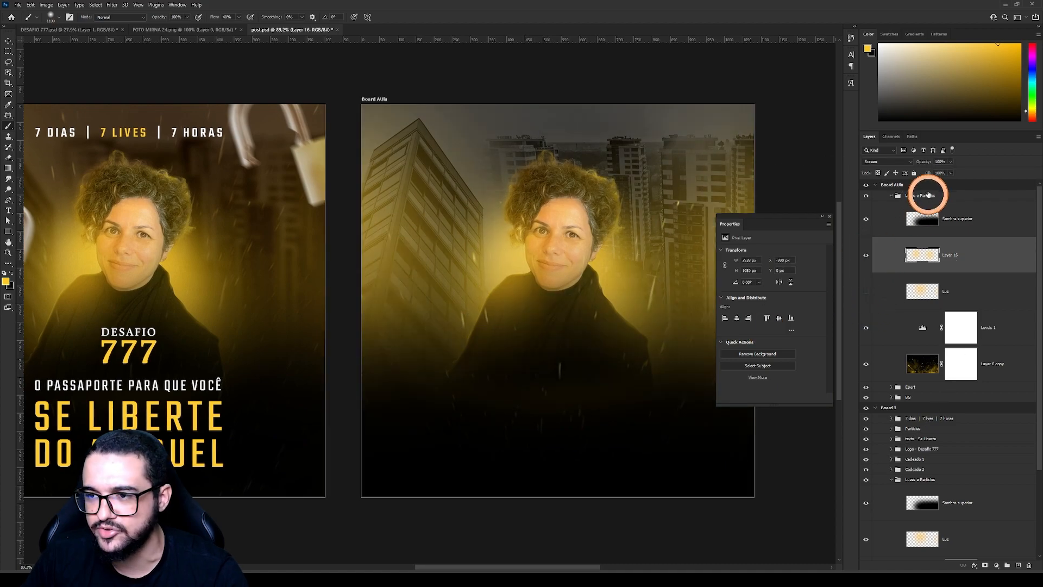
{"action": "left_click_drag", "start_coordinate": [921, 164], "coordinate": [855, 242]}
{"action": "left_click", "coordinate": [864, 257]}
{"action": "left_click", "coordinate": [865, 257]}
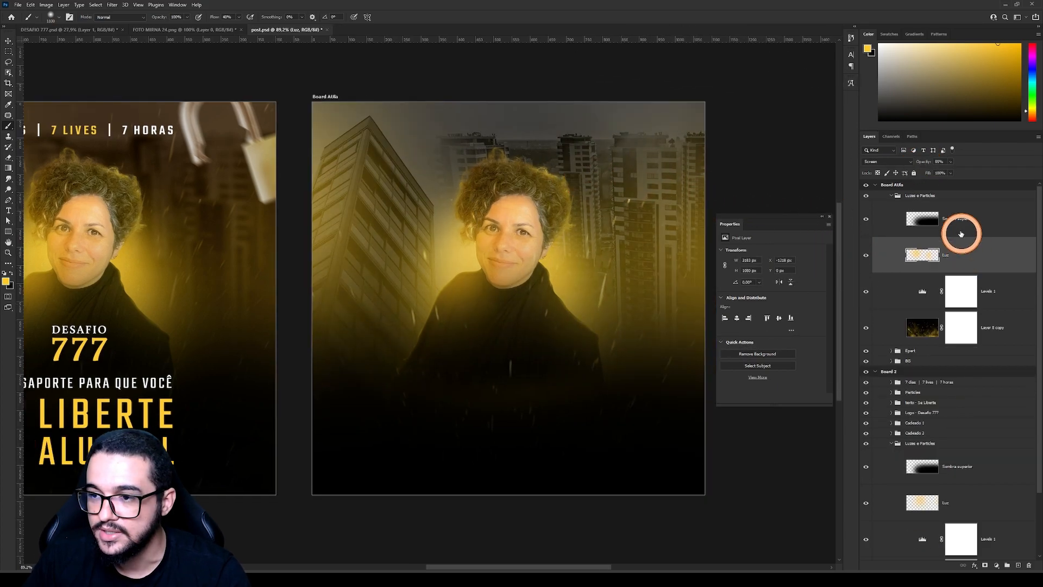
Examine the Sombra superior shadow, the BG group's contents and the Expert group's Layer 10 copy shadow
{"action": "left_click", "coordinate": [958, 225]}
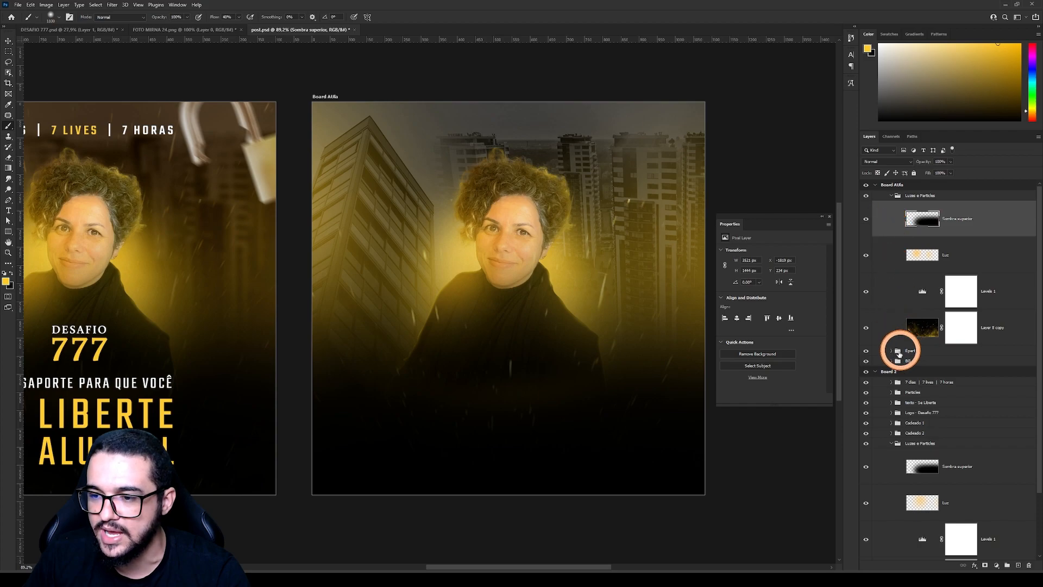
{"action": "left_click", "coordinate": [892, 362]}
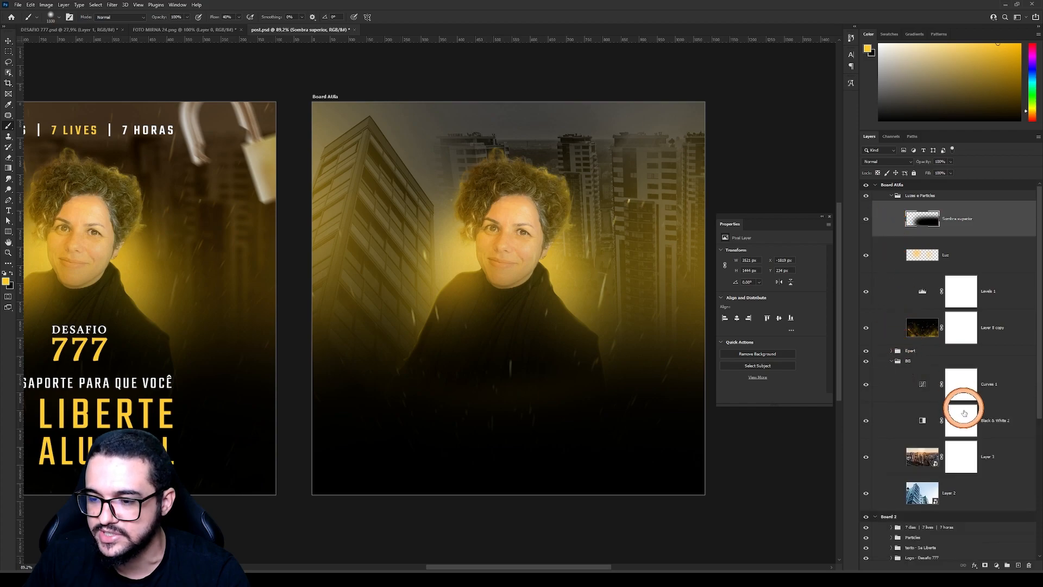
{"action": "left_click", "coordinate": [892, 361]}
{"action": "left_click", "coordinate": [892, 351]}
{"action": "scroll", "coordinate": [976, 459], "scroll_direction": "down", "scroll_amount": 5}
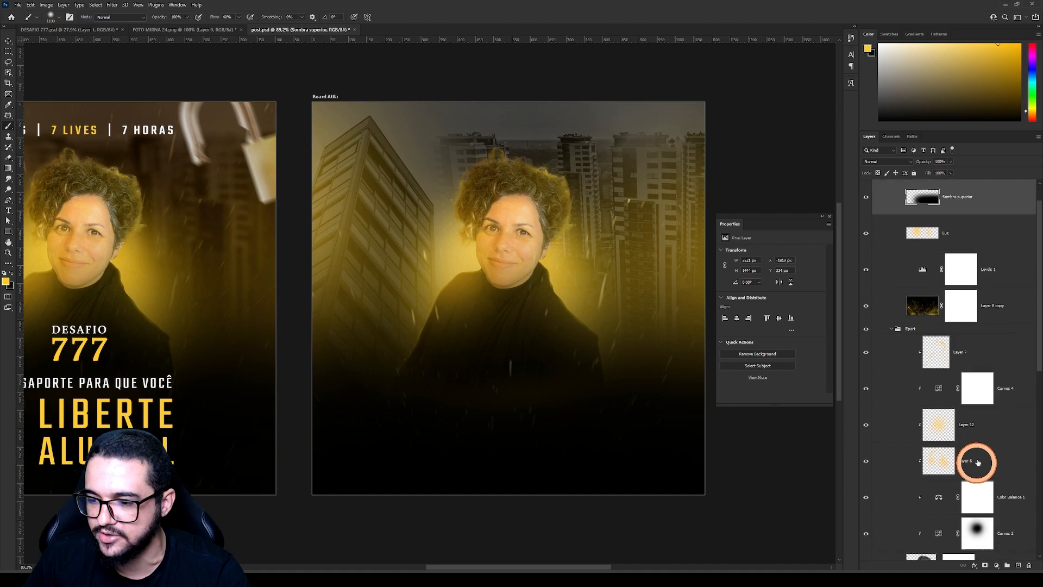
{"action": "scroll", "coordinate": [978, 459], "scroll_direction": "down", "scroll_amount": 1}
{"action": "left_click", "coordinate": [954, 535]}
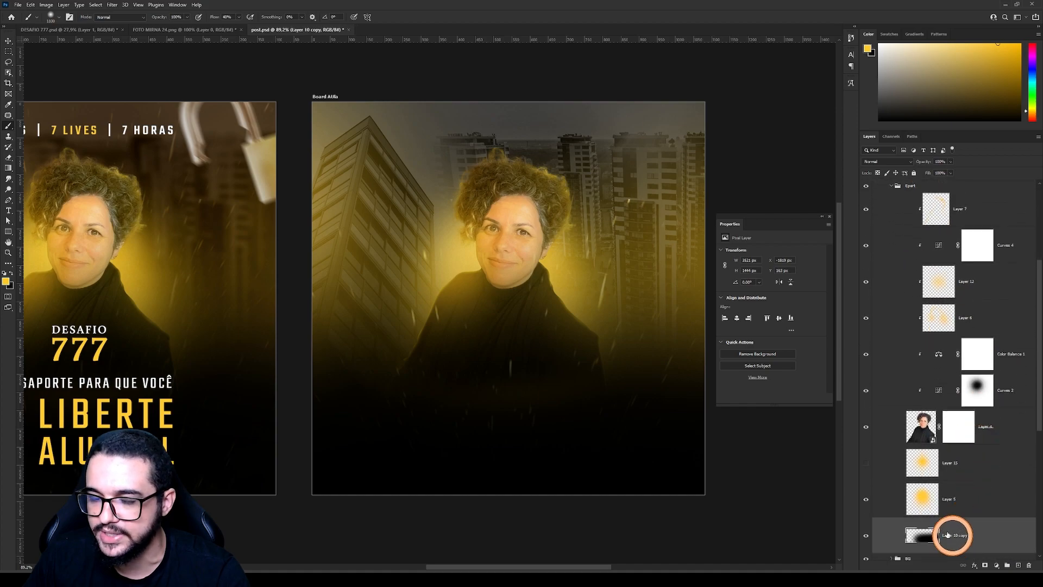
{"action": "scroll", "coordinate": [956, 370], "scroll_direction": "up", "scroll_amount": 4}
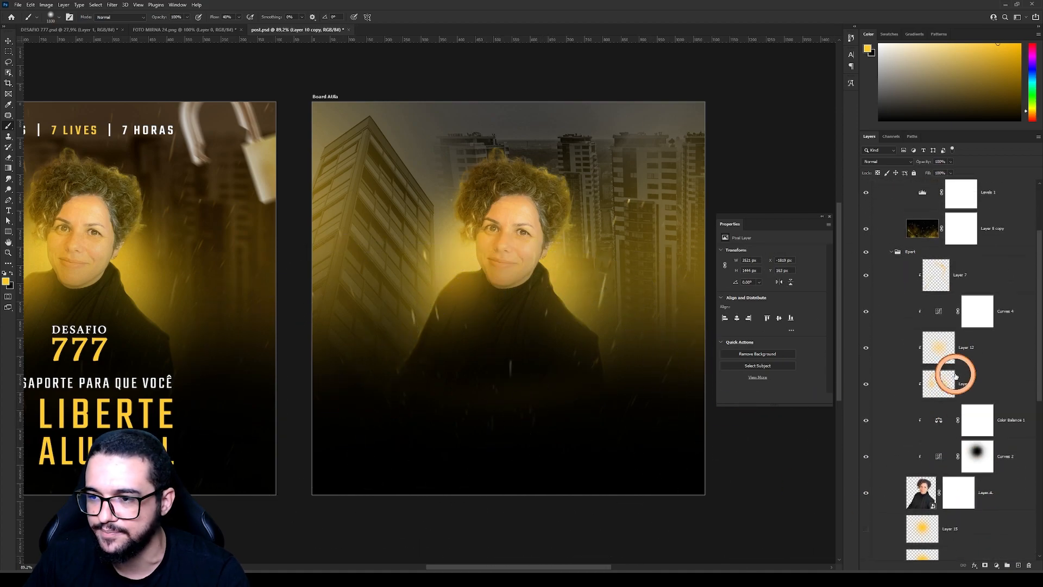
{"action": "left_click", "coordinate": [891, 352]}
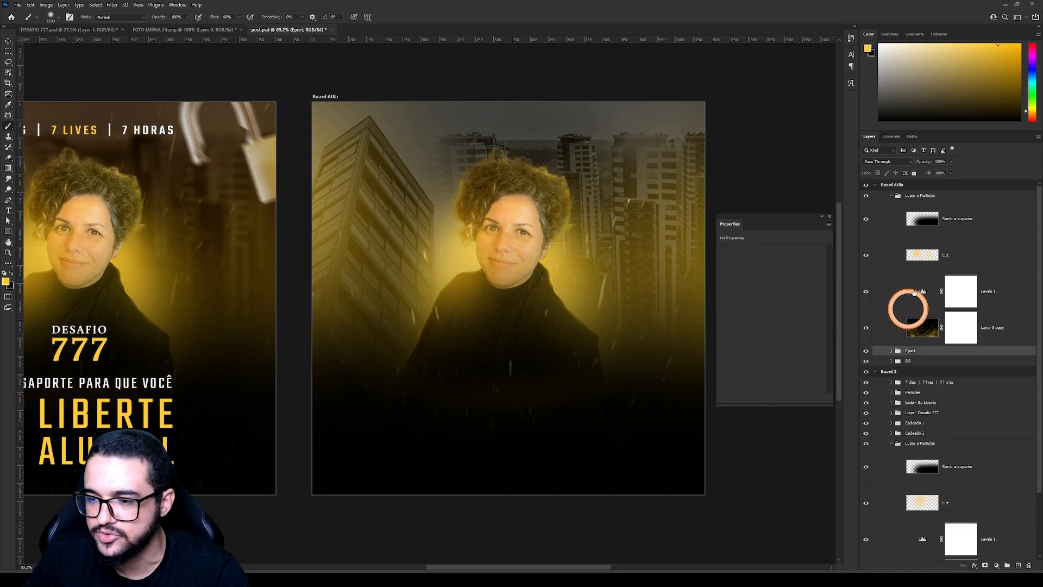
Compare the new artboard with and without the Sombra superior shadow, leaving that layer hidden
{"action": "left_click", "coordinate": [878, 225]}
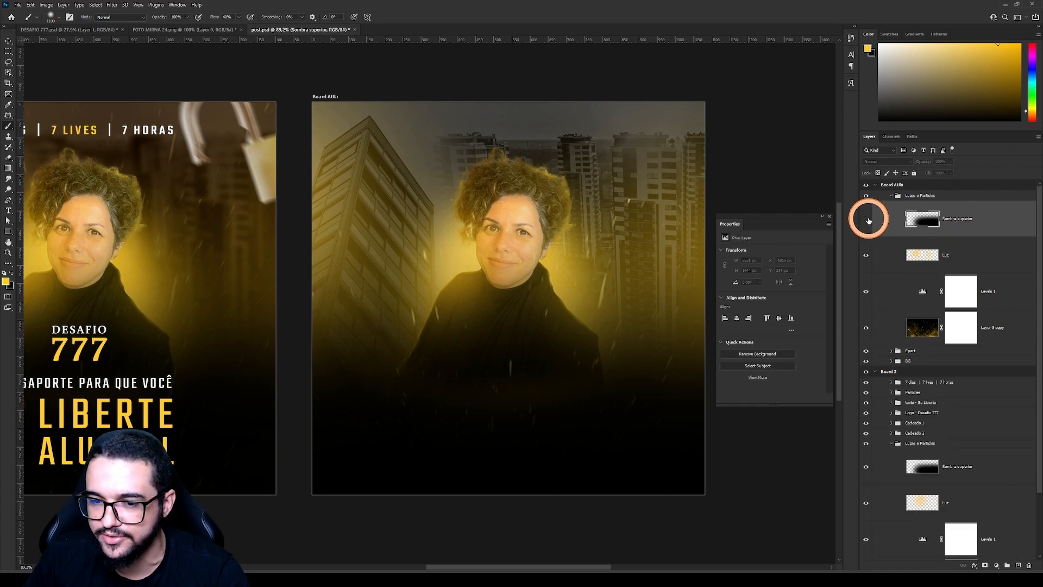
{"action": "left_click", "coordinate": [866, 220]}
{"action": "left_click", "coordinate": [869, 220]}
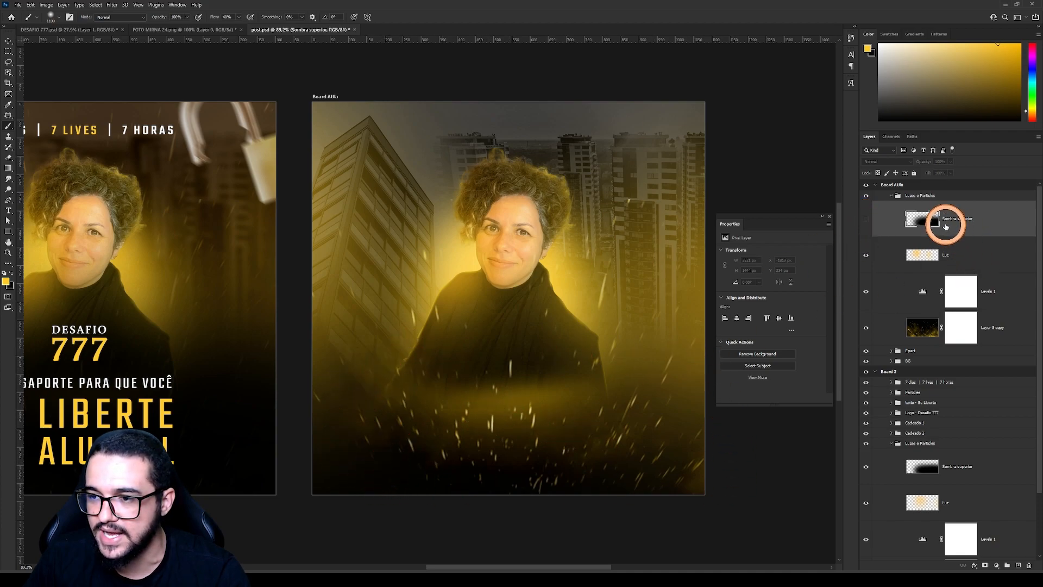
{"action": "left_click", "coordinate": [867, 220]}
{"action": "left_click", "coordinate": [866, 220]}
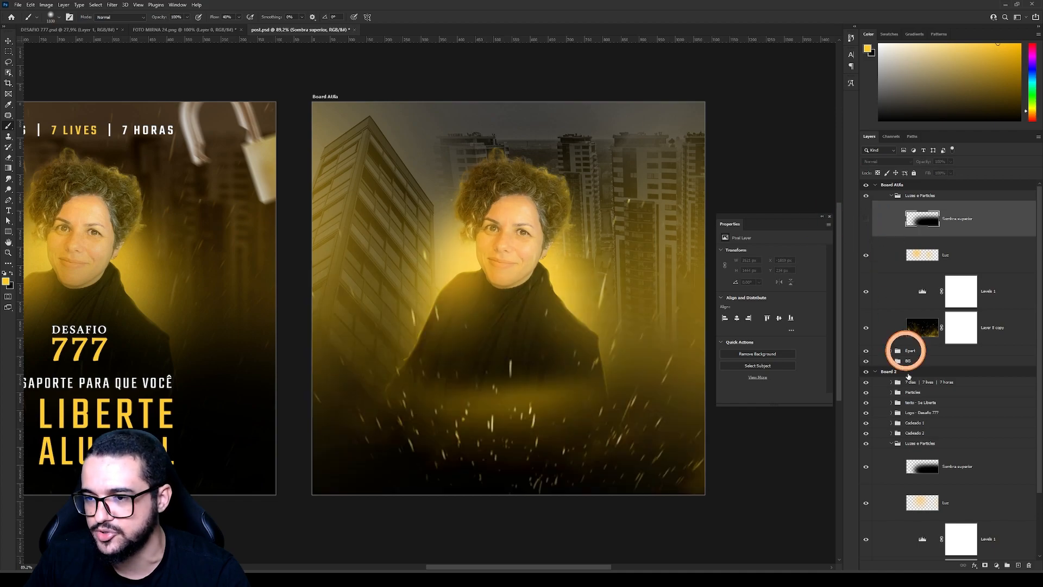
Add a new layer above Sombra superior and paint black shadow with a large soft brush across the new artboard's lower area
{"action": "left_click", "coordinate": [1019, 565]}
{"action": "left_click", "coordinate": [890, 121]}
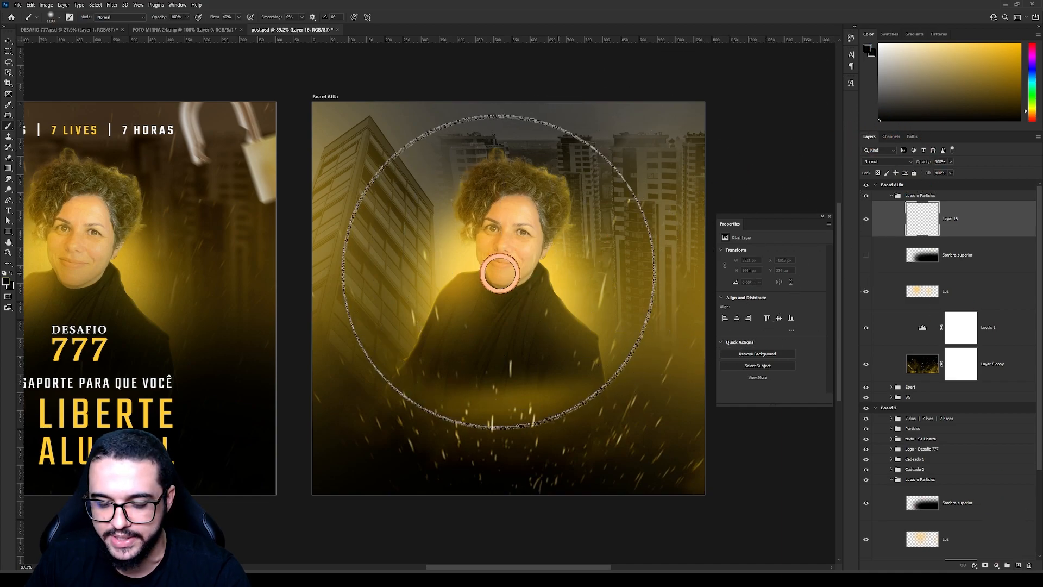
{"action": "key", "text": "bracketright"}
{"action": "key", "text": "bracketleft"}
{"action": "key", "text": "bracketleft"}
{"action": "key", "text": "bracketleft"}
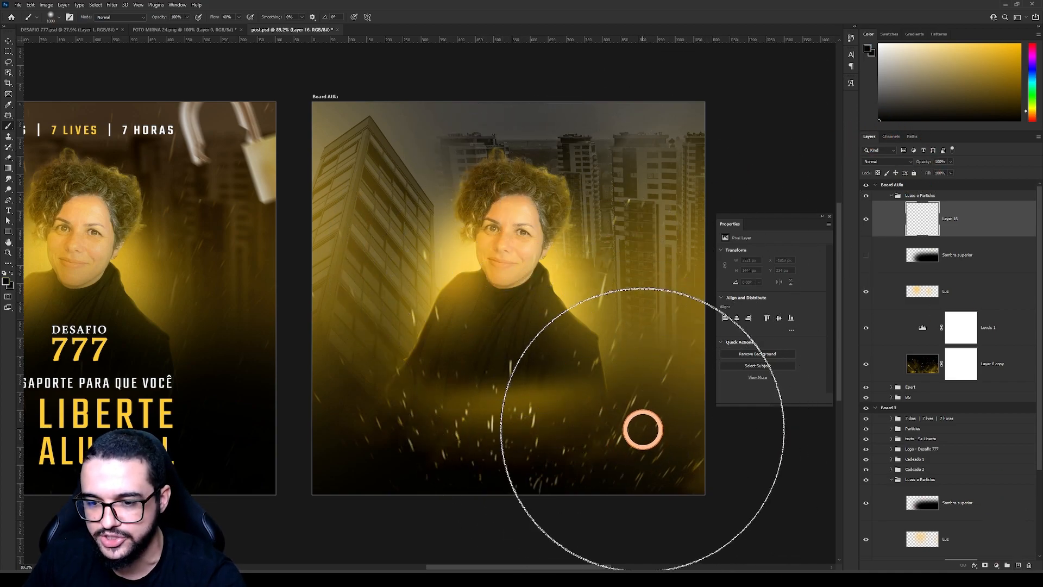
{"action": "mouse_move", "coordinate": [673, 435]}
{"action": "left_mouse_down"}
{"action": "mouse_move", "coordinate": [419, 440]}
{"action": "mouse_move", "coordinate": [756, 451]}
{"action": "mouse_move", "coordinate": [512, 433]}
{"action": "mouse_move", "coordinate": [679, 391]}
{"action": "left_mouse_up"}
Stretch the painted black shadow downward past the new artboard's lower edge with Free Transform
{"action": "key", "text": "ctrl+t"}
{"action": "scroll", "coordinate": [519, 353], "scroll_direction": "down", "scroll_amount": 2}
{"action": "scroll", "coordinate": [521, 341], "scroll_direction": "down", "scroll_amount": 1}
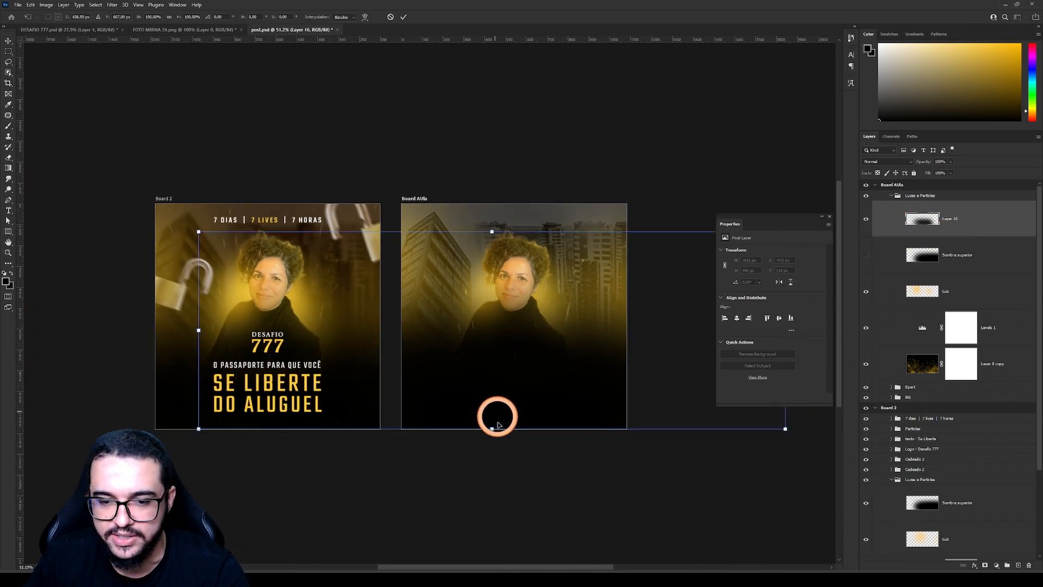
{"action": "mouse_move", "coordinate": [492, 429]}
{"action": "left_mouse_down"}
{"action": "mouse_move", "coordinate": [497, 501]}
{"action": "mouse_move", "coordinate": [517, 396]}
{"action": "mouse_move", "coordinate": [517, 527]}
{"action": "mouse_move", "coordinate": [539, 356]}
{"action": "mouse_move", "coordinate": [543, 464]}
{"action": "mouse_move", "coordinate": [534, 315]}
{"action": "mouse_move", "coordinate": [529, 512]}
{"action": "left_mouse_up"}
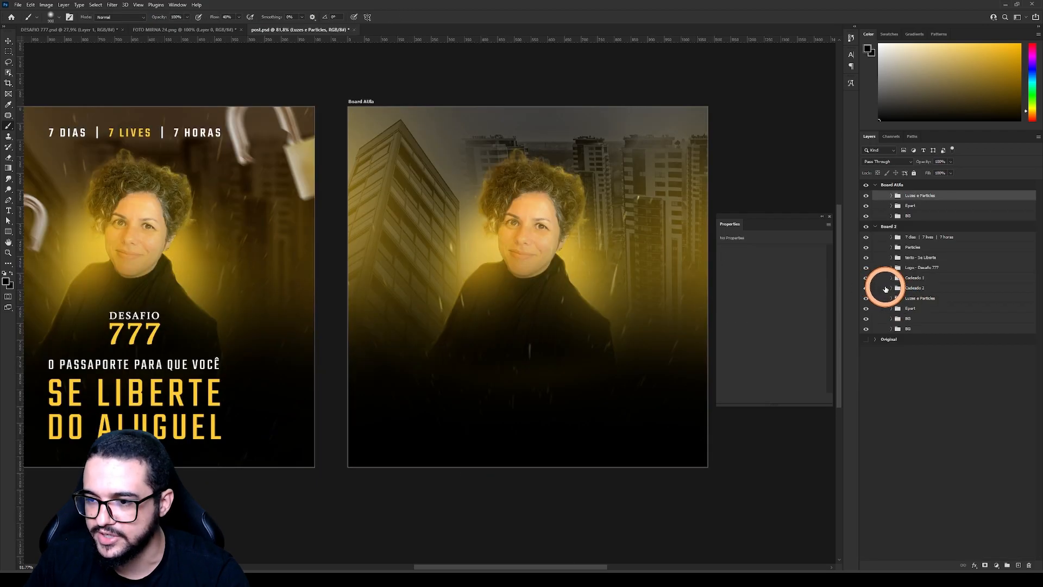
Copy the Cadeado 2 and Cadeado 1 padlock groups from Board 2 to the top of the new artboard's layer stack
{"action": "left_click", "coordinate": [894, 288]}
{"action": "left_click_drag", "start_coordinate": [316, 287], "coordinate": [478, 289]}
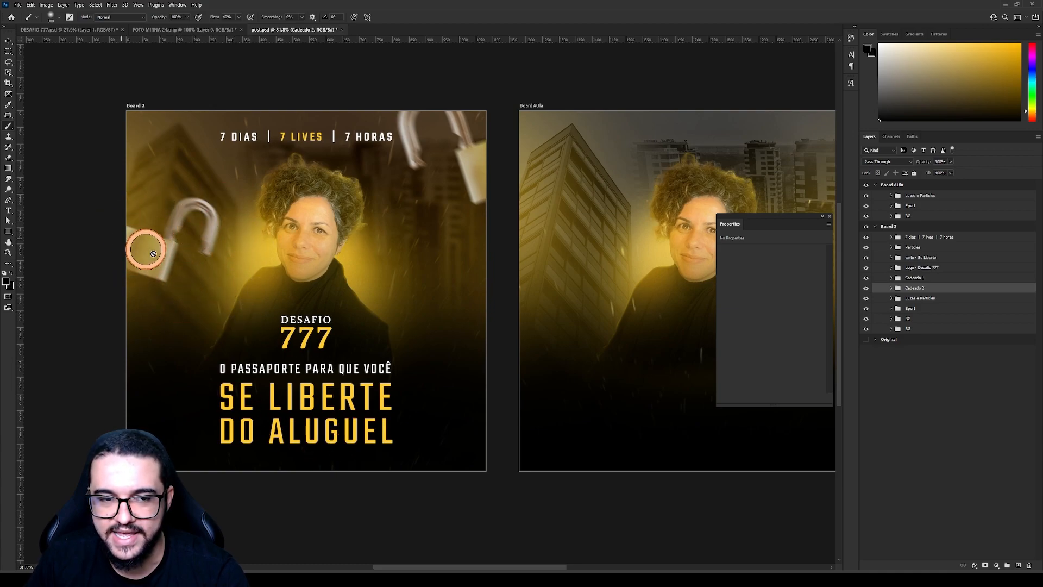
{"action": "left_click_drag", "start_coordinate": [594, 311], "coordinate": [528, 308]}
{"action": "left_click_drag", "start_coordinate": [824, 219], "coordinate": [790, 378]}
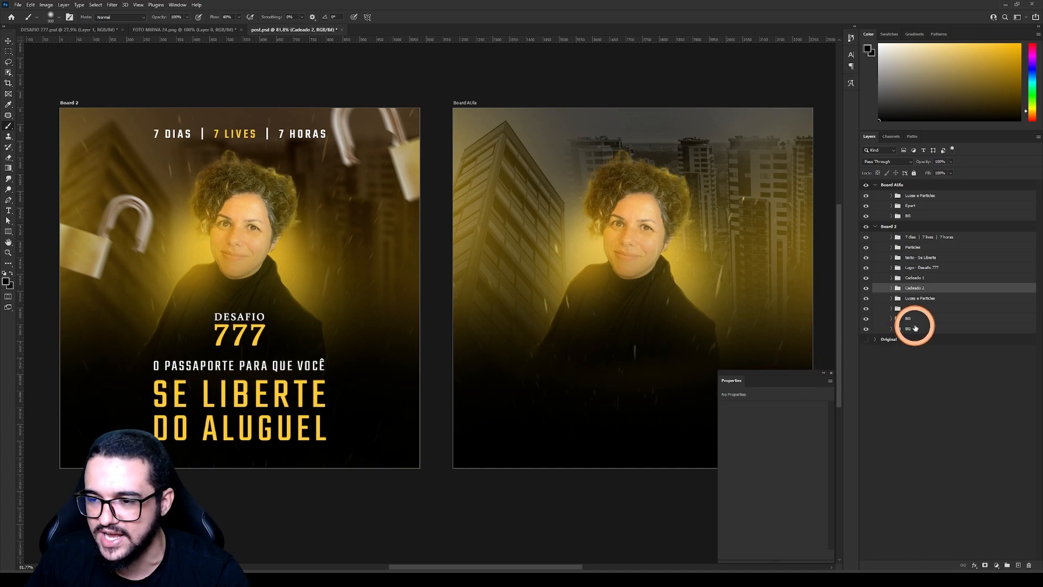
{"action": "left_click_drag", "start_coordinate": [710, 237], "coordinate": [605, 231]}
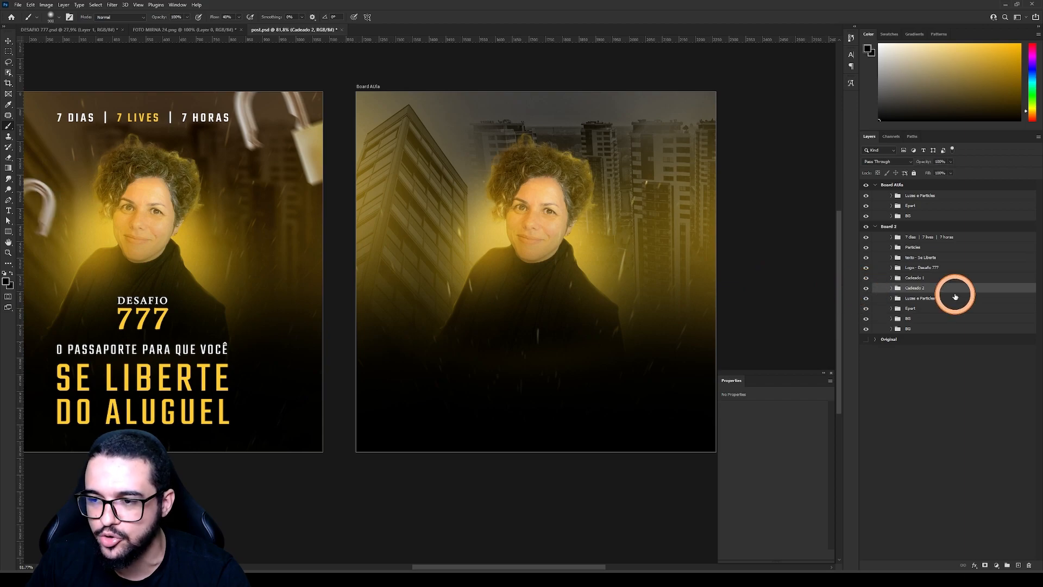
{"action": "left_click_drag", "start_coordinate": [916, 288], "coordinate": [918, 193]}
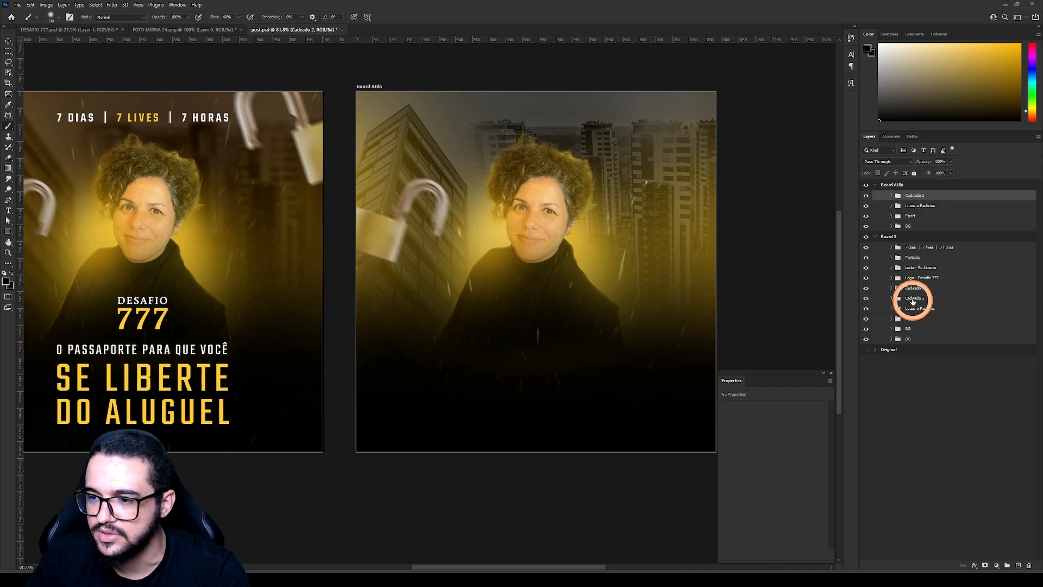
{"action": "left_click", "coordinate": [915, 289]}
{"action": "left_click_drag", "start_coordinate": [915, 291], "coordinate": [926, 196]}
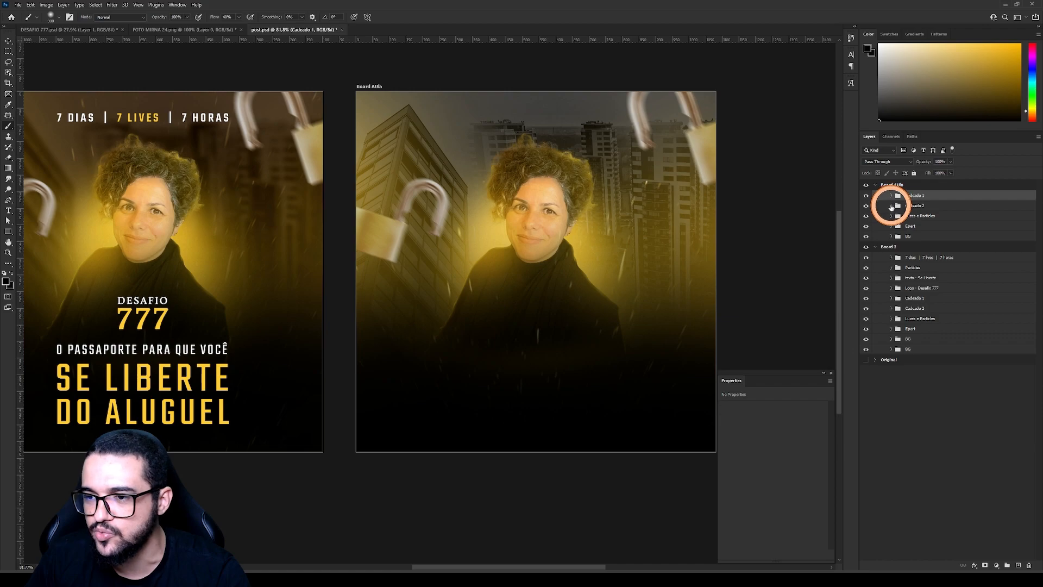
Expand the copied Cadeado 2 group and its inner padlock group, and delete the Motion Blur smart filter from the padlock image
{"action": "left_click", "coordinate": [891, 207]}
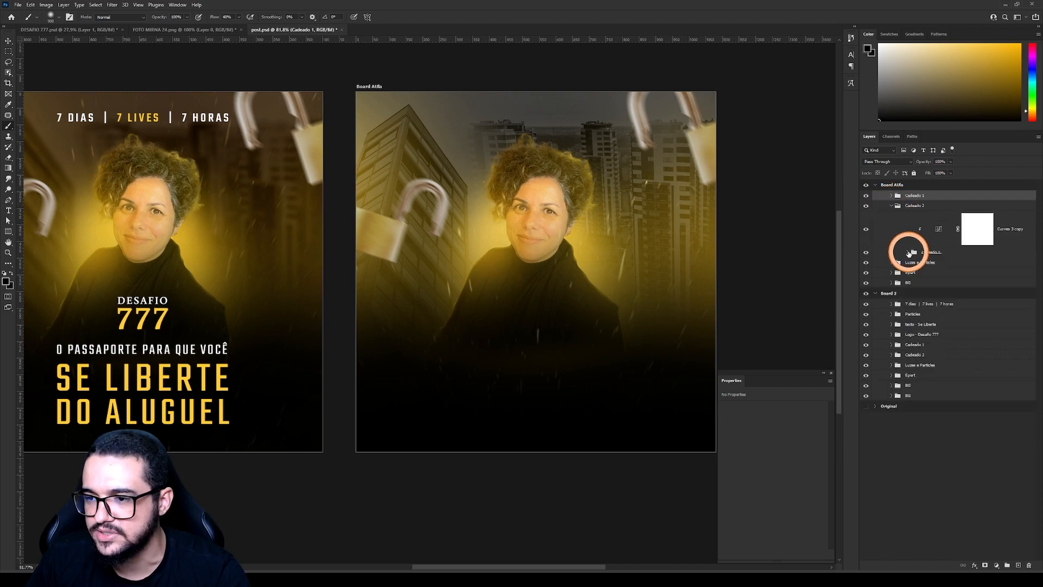
{"action": "left_click", "coordinate": [908, 253]}
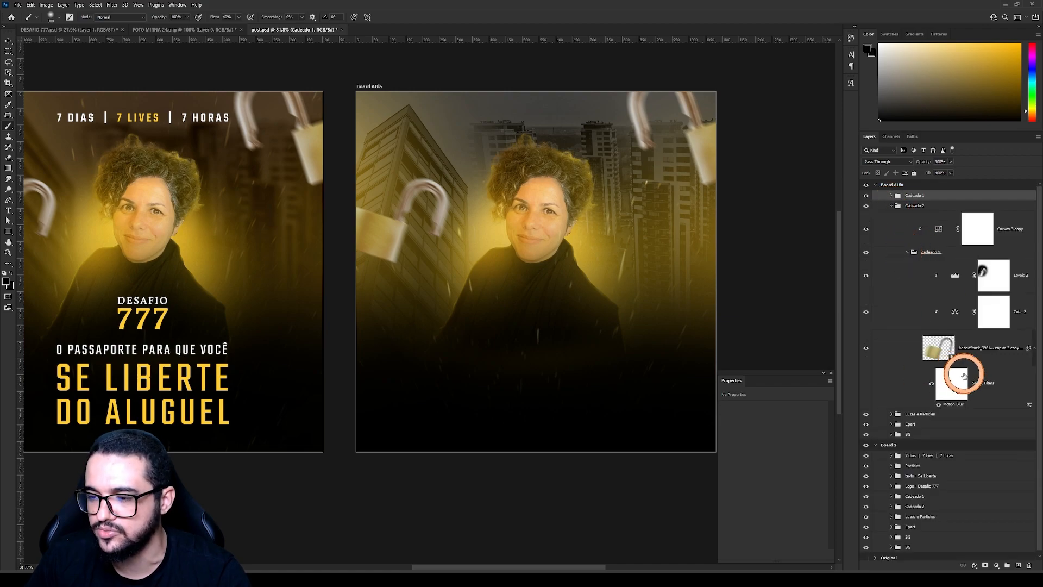
{"action": "left_click", "coordinate": [1027, 359]}
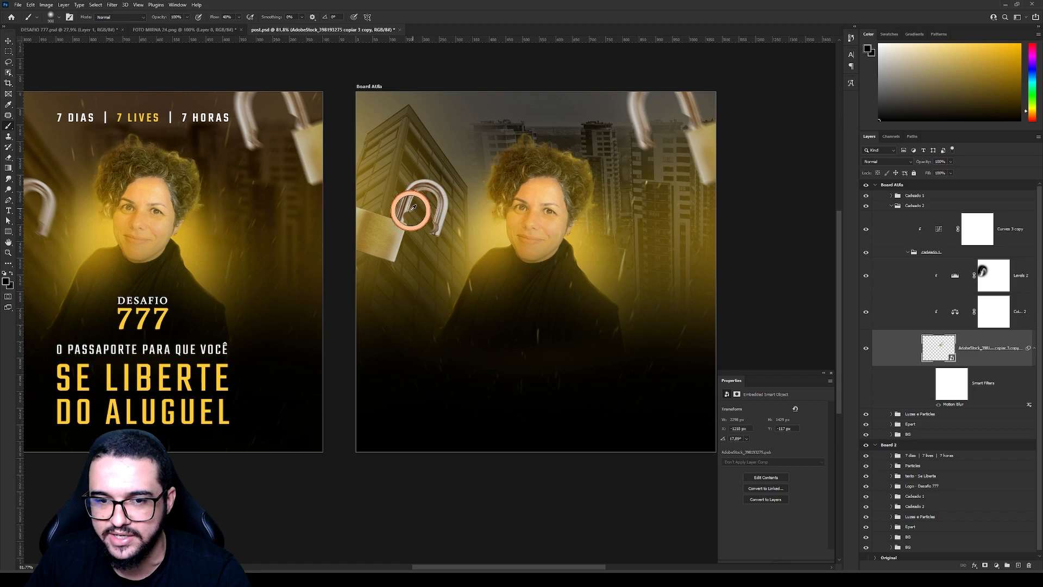
{"action": "scroll", "coordinate": [419, 205], "scroll_direction": "up", "scroll_amount": 5}
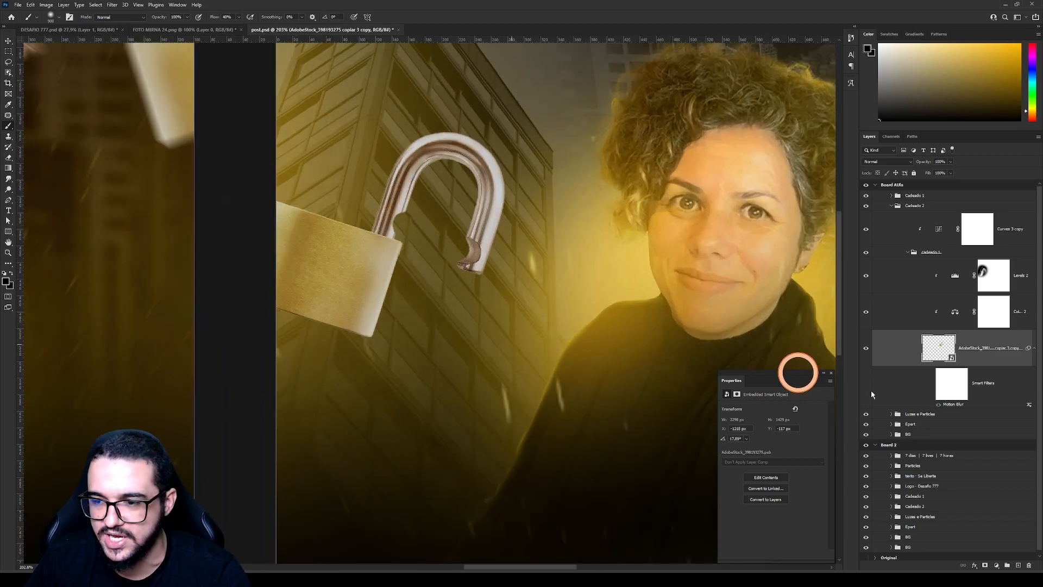
{"action": "left_click", "coordinate": [991, 383]}
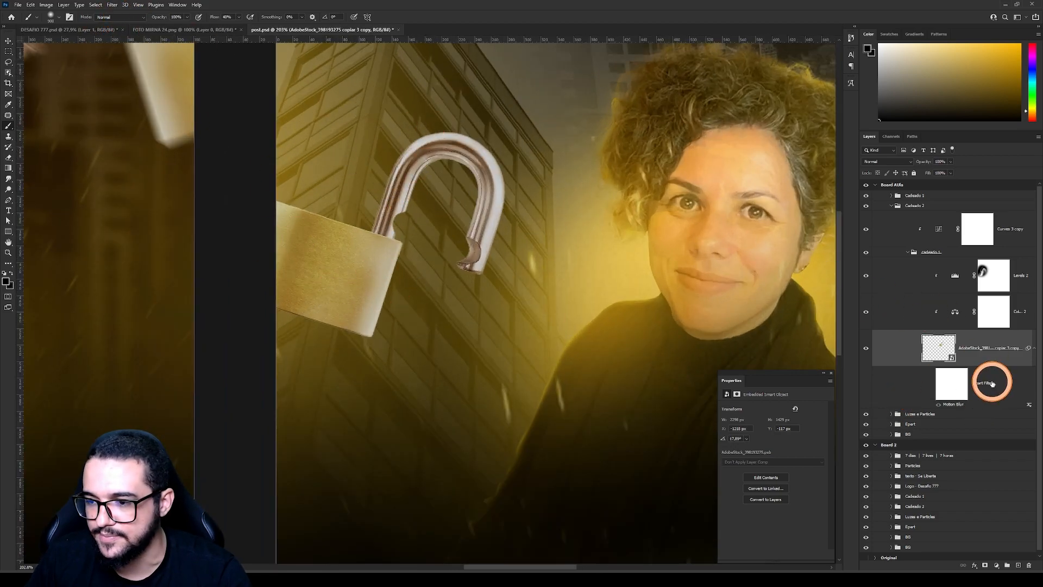
{"action": "left_click", "coordinate": [966, 404]}
{"action": "left_click_drag", "start_coordinate": [962, 405], "coordinate": [1028, 566]}
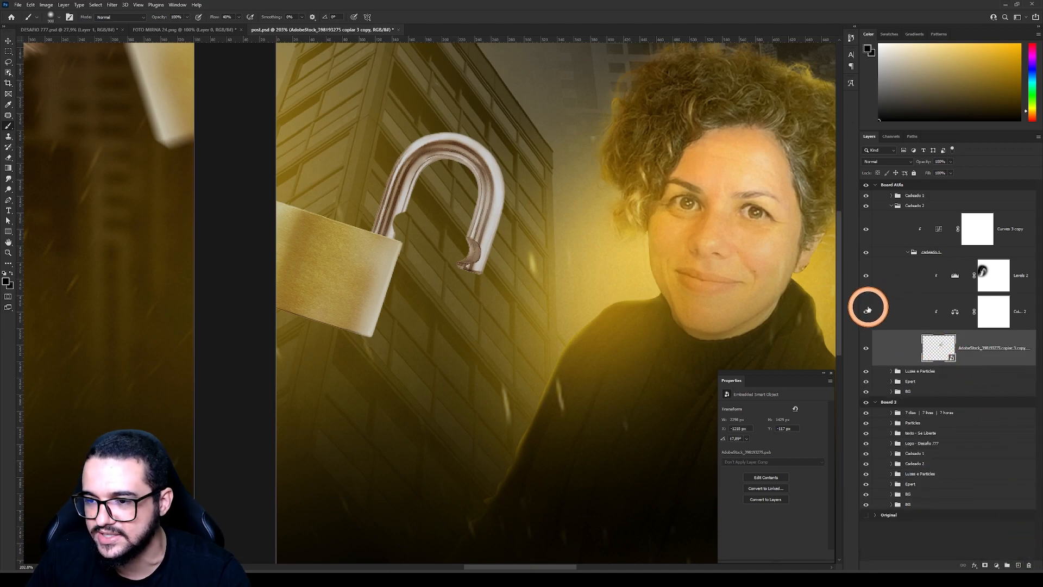
Hide the padlock's Curves 3 copy, Levels 2 and Color Balance 2 adjustments, keeping the inner group and padlock image visible
{"action": "left_click_drag", "start_coordinate": [866, 227], "coordinate": [877, 286]}
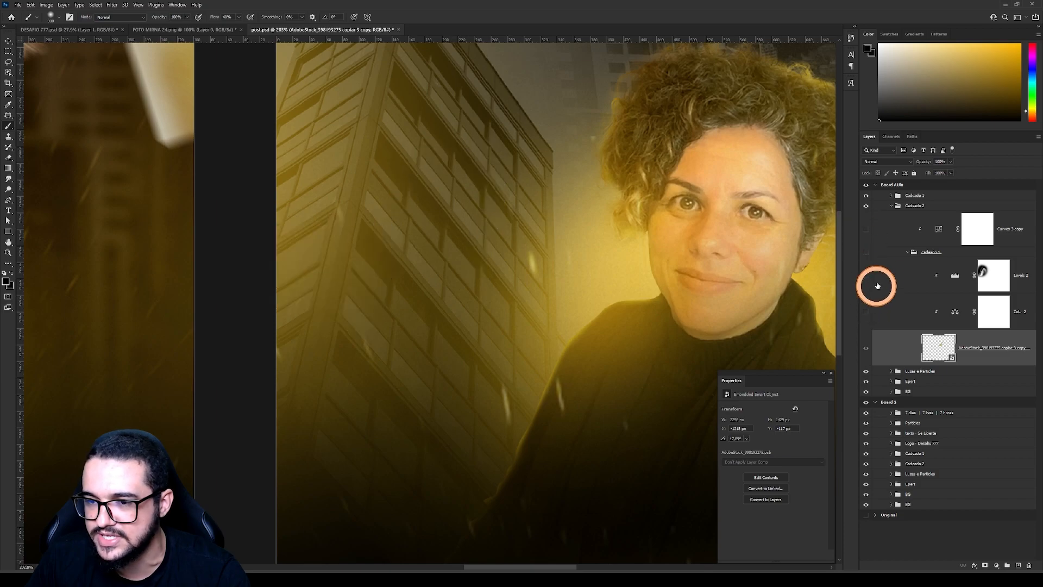
{"action": "left_click", "coordinate": [866, 252]}
{"action": "scroll", "coordinate": [385, 249], "scroll_direction": "down", "scroll_amount": 5}
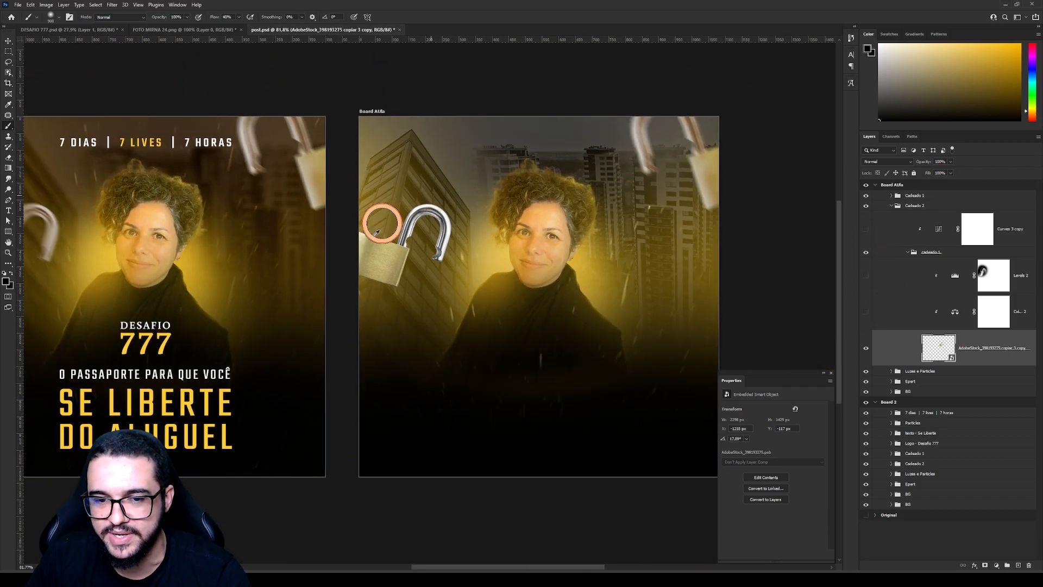
{"action": "scroll", "coordinate": [384, 219], "scroll_direction": "up", "scroll_amount": 5}
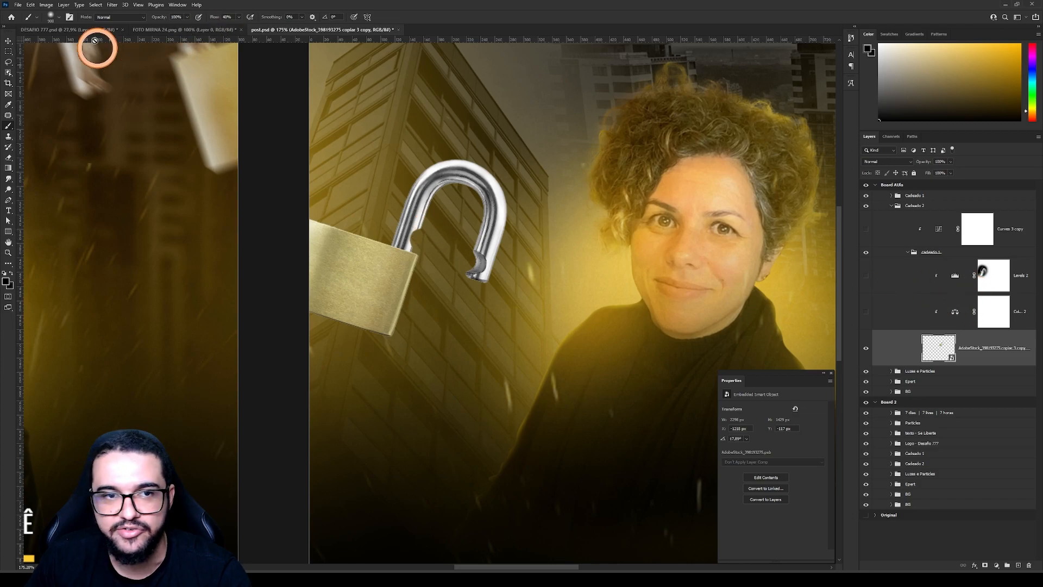
{"action": "left_click", "coordinate": [112, 4]}
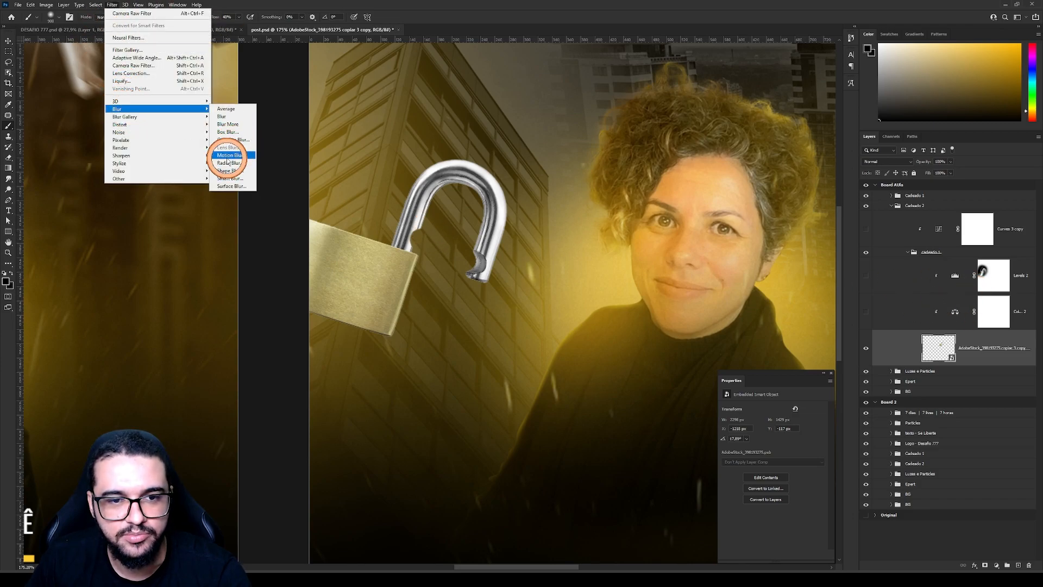
{"action": "left_click", "coordinate": [230, 157]}
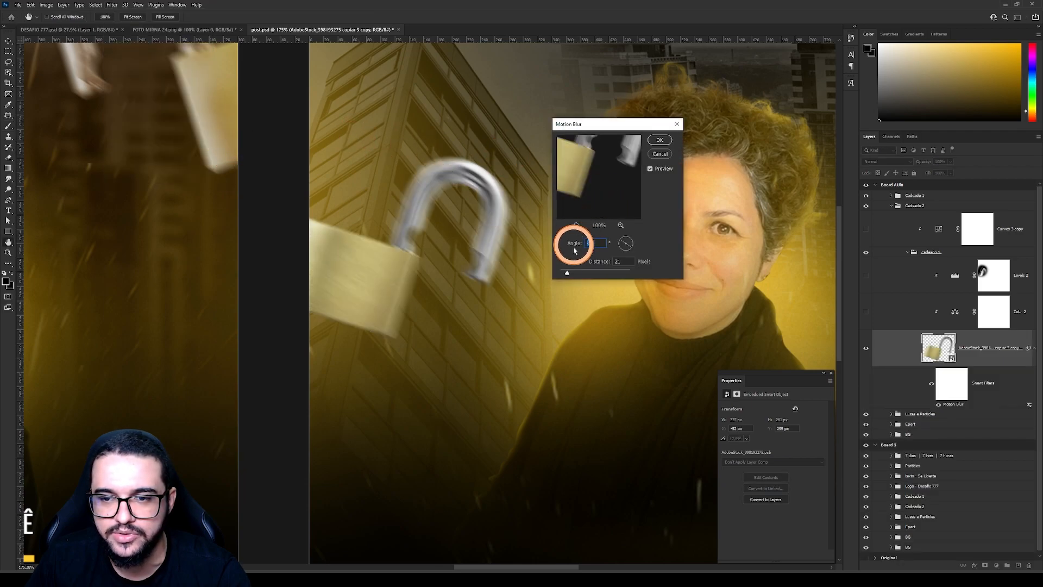
{"action": "left_click_drag", "start_coordinate": [581, 273], "coordinate": [570, 273]}
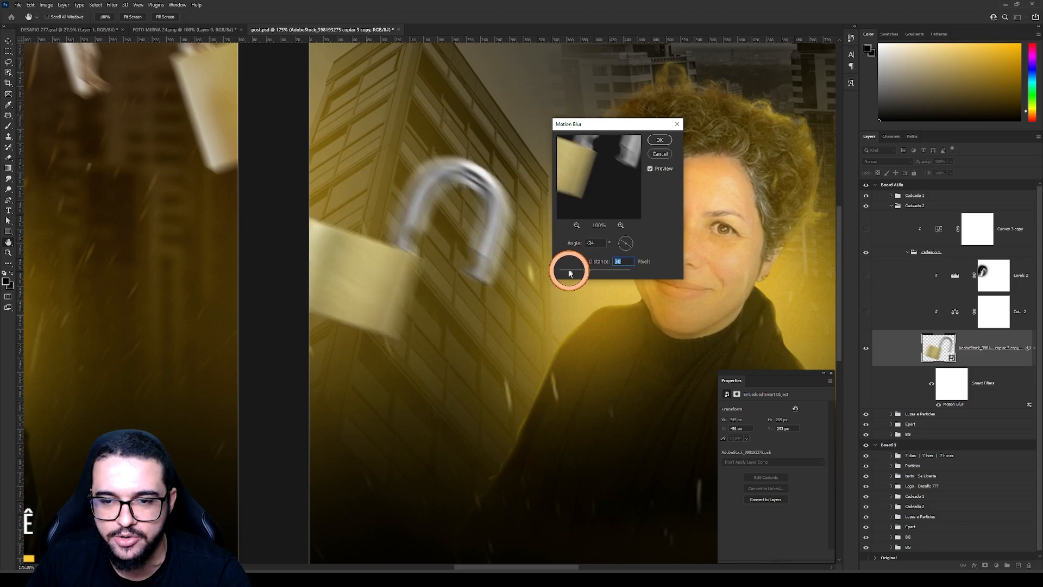
{"action": "left_click", "coordinate": [654, 152]}
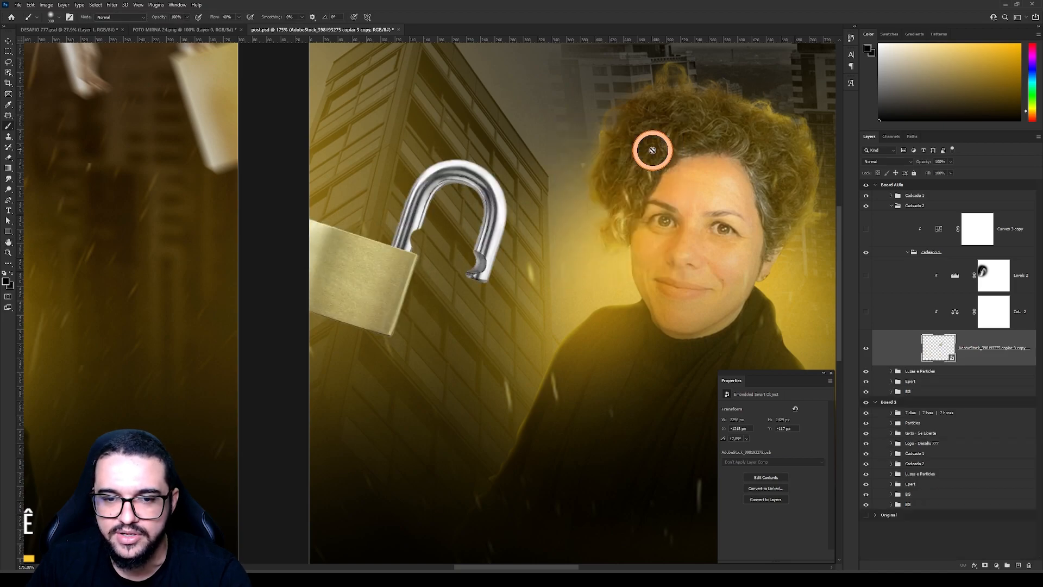
Apply a Motion Blur filter to the padlock smart object in the copied Cadeado 2 group
{"action": "left_click", "coordinate": [109, 7]}
{"action": "mouse_move", "coordinate": [163, 109]}
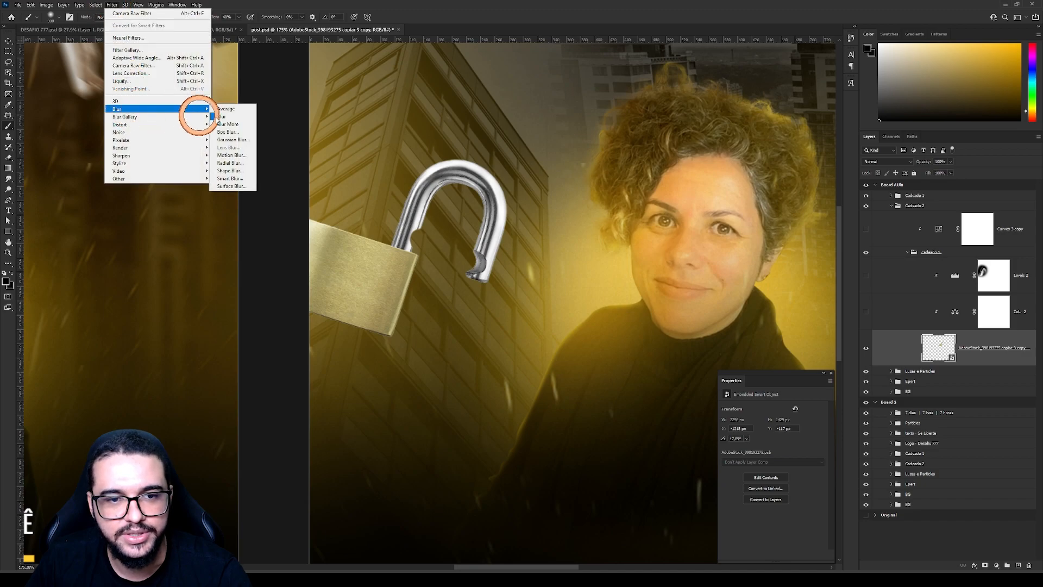
{"action": "left_click", "coordinate": [243, 156]}
Turn on the padlock's Color Balance 2 adjustment and widen the layer list so its full name fits
{"action": "left_click", "coordinate": [1014, 314]}
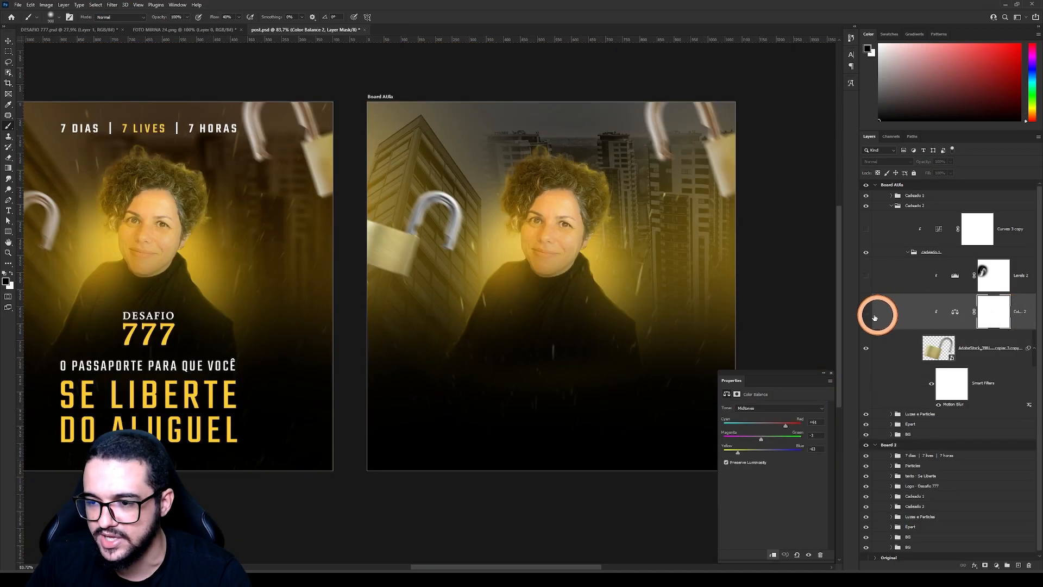
{"action": "scroll", "coordinate": [540, 263], "scroll_direction": "up", "scroll_amount": 2}
{"action": "scroll", "coordinate": [491, 287], "scroll_direction": "up", "scroll_amount": 2}
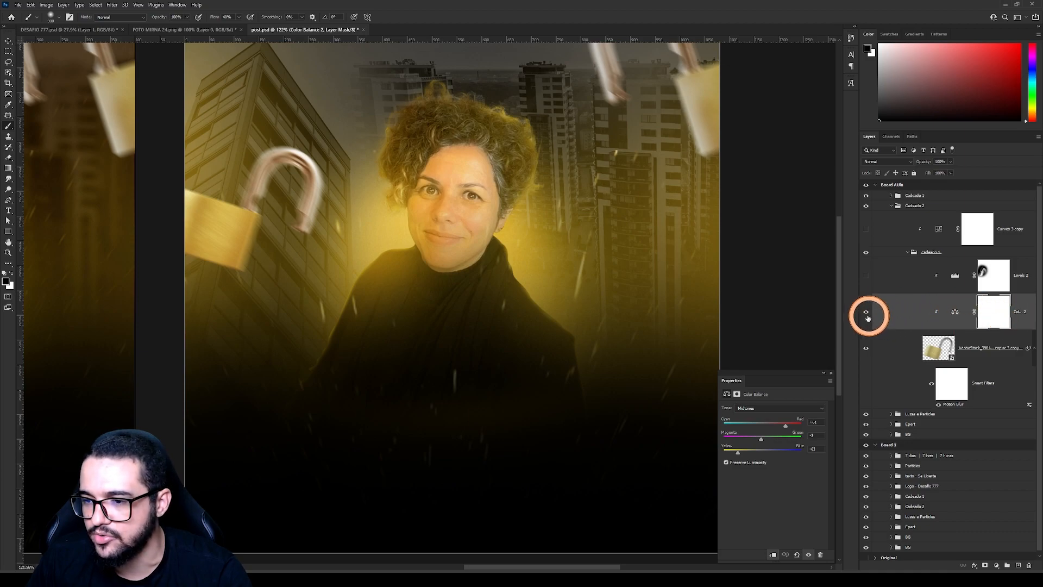
{"action": "left_click_drag", "start_coordinate": [859, 312], "coordinate": [810, 312]}
{"action": "left_click_drag", "start_coordinate": [793, 368], "coordinate": [721, 370]}
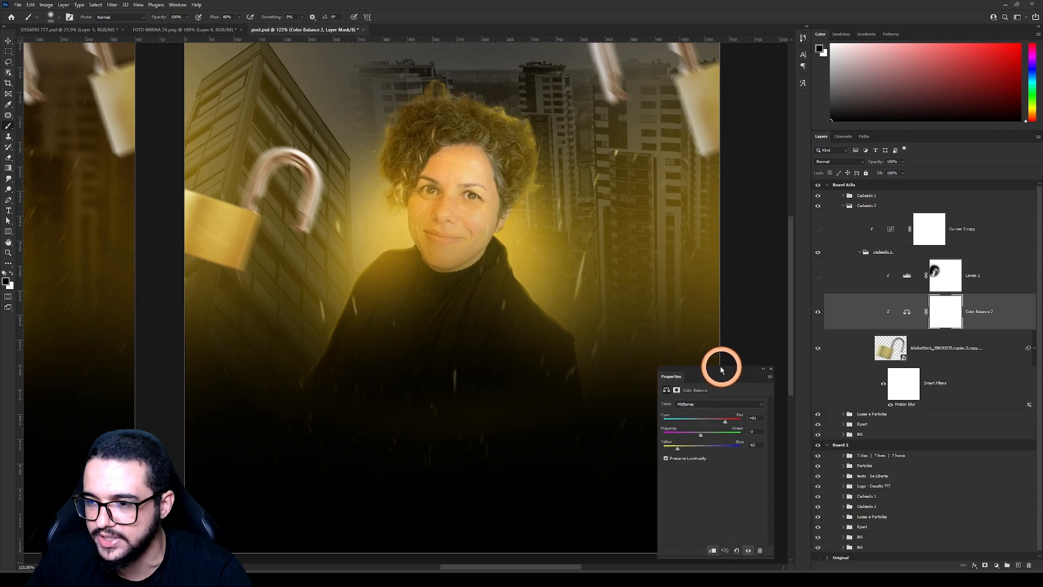
Set the midtones Yellow–Blue value of the padlock's Color Balance 2 adjustment to -76
{"action": "left_click", "coordinate": [996, 566]}
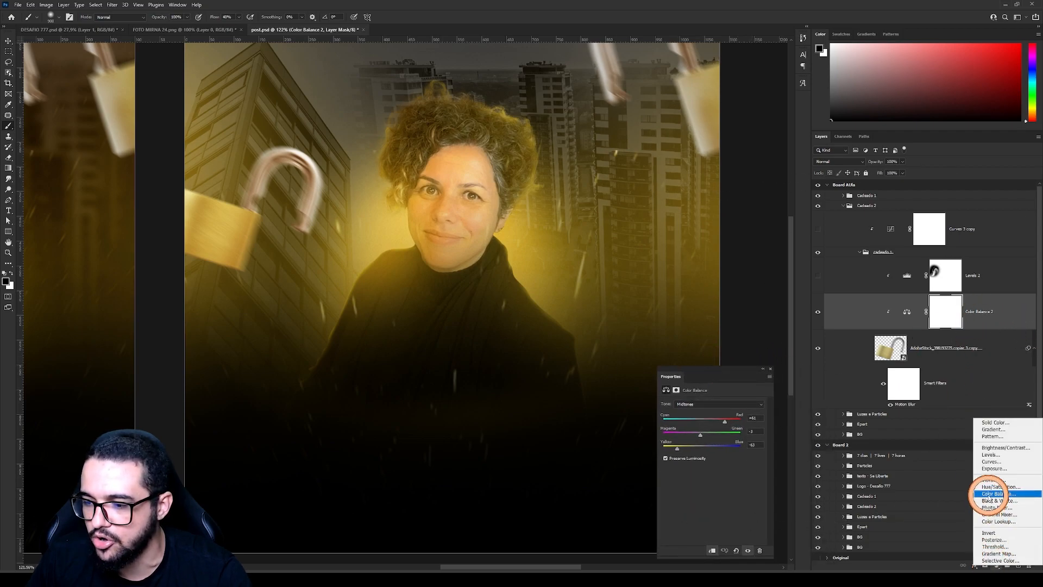
{"action": "left_click", "coordinate": [910, 314]}
{"action": "left_click", "coordinate": [908, 313]}
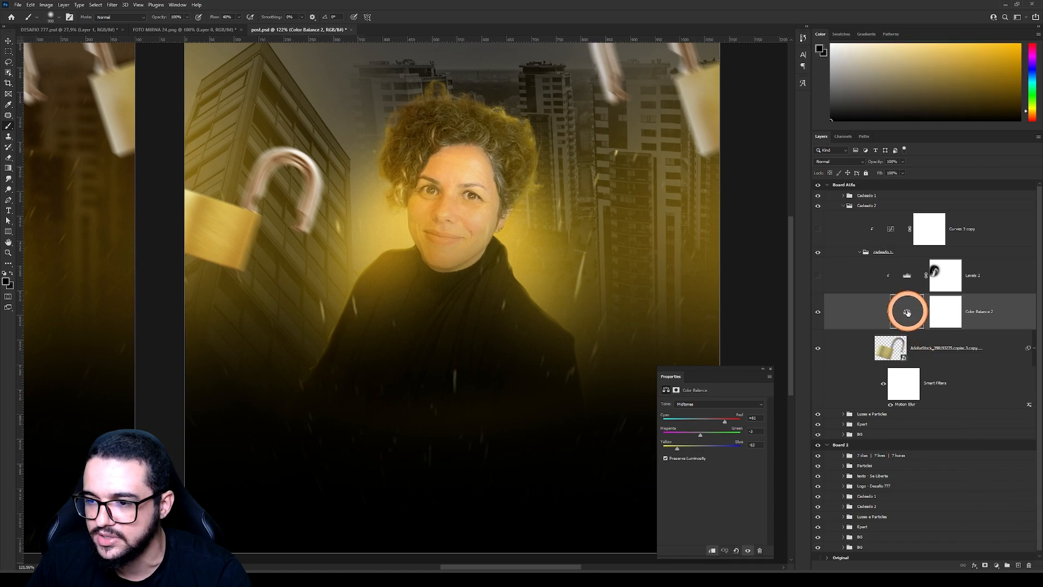
{"action": "left_click_drag", "start_coordinate": [708, 370], "coordinate": [719, 144]}
{"action": "left_click", "coordinate": [714, 219]}
{"action": "left_click_drag", "start_coordinate": [713, 222], "coordinate": [677, 222]}
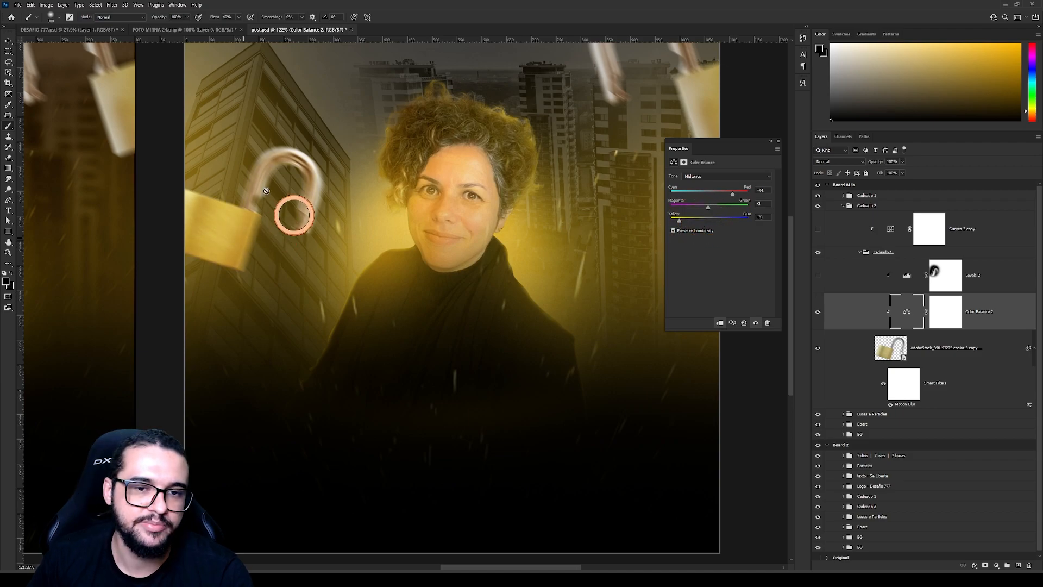
{"action": "scroll", "coordinate": [338, 290], "scroll_direction": "down", "scroll_amount": 2}
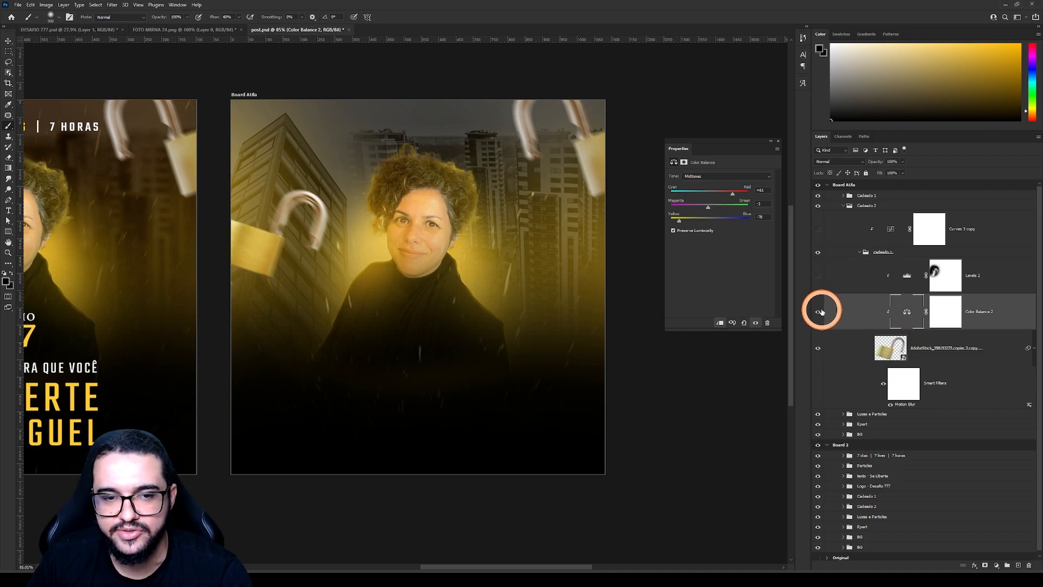
{"action": "scroll", "coordinate": [364, 249], "scroll_direction": "up", "scroll_amount": 2}
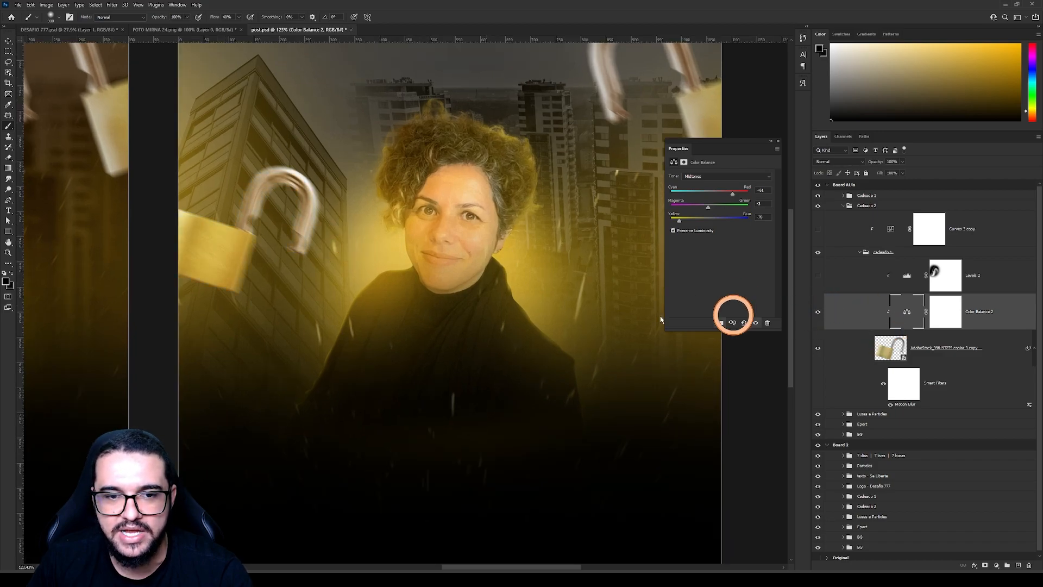
Turn on the padlock's Levels 2 adjustment and disable its layer mask
{"action": "scroll", "coordinate": [442, 291], "scroll_direction": "down", "scroll_amount": 2}
{"action": "left_click", "coordinate": [887, 270]}
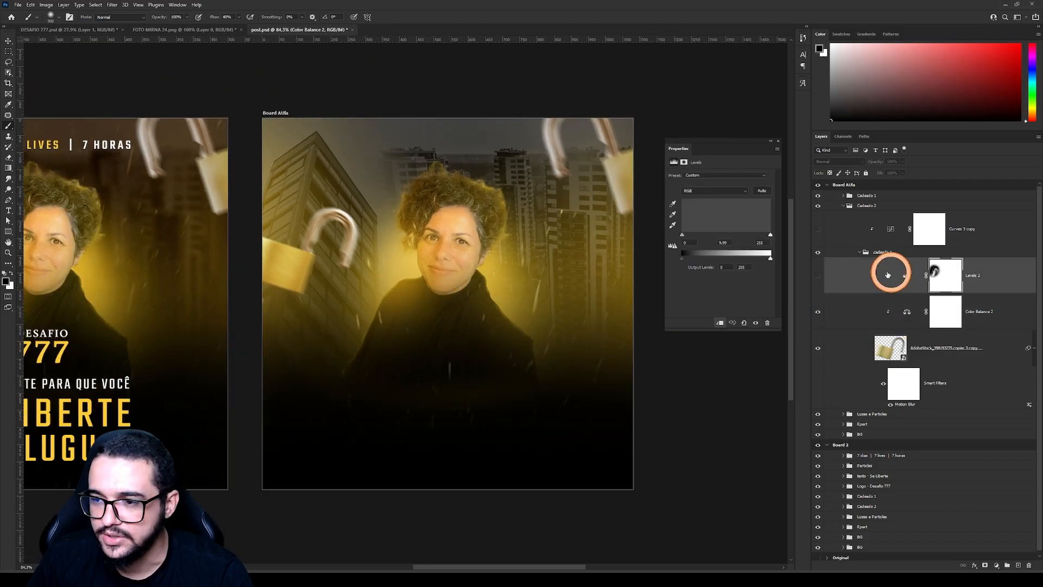
{"action": "left_click", "coordinate": [819, 277]}
{"action": "scroll", "coordinate": [318, 287], "scroll_direction": "up", "scroll_amount": 2}
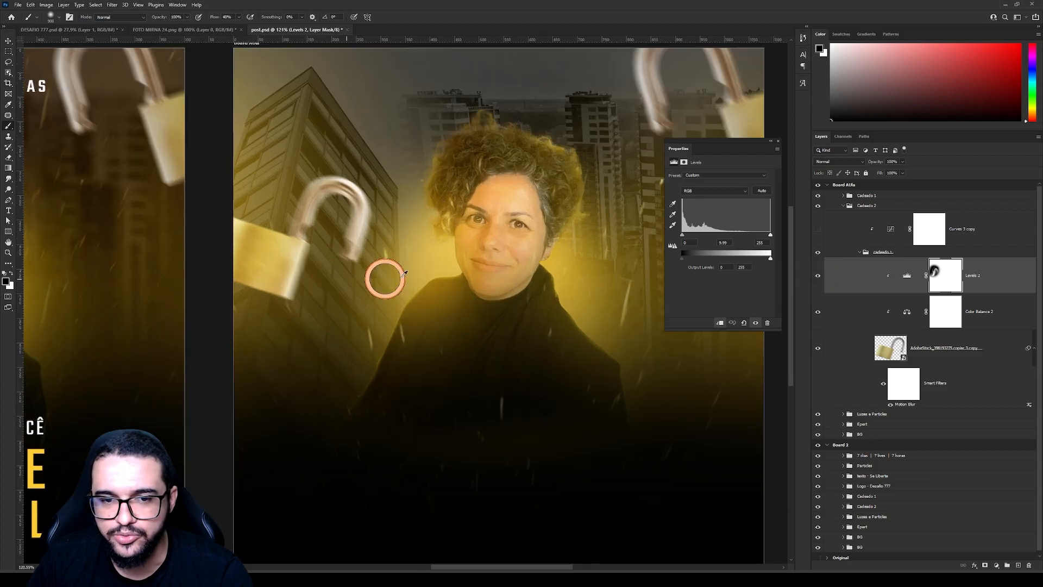
{"action": "left_click", "coordinate": [942, 271], "text": "shift"}
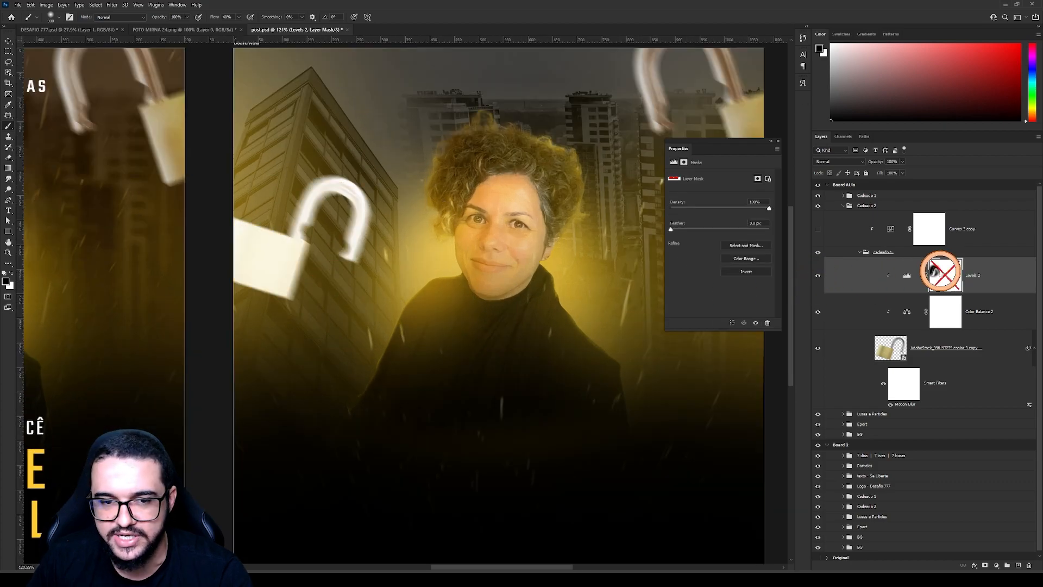
Add a second Levels adjustment above Levels 2 and clip it to the padlock
{"action": "left_click", "coordinate": [998, 566]}
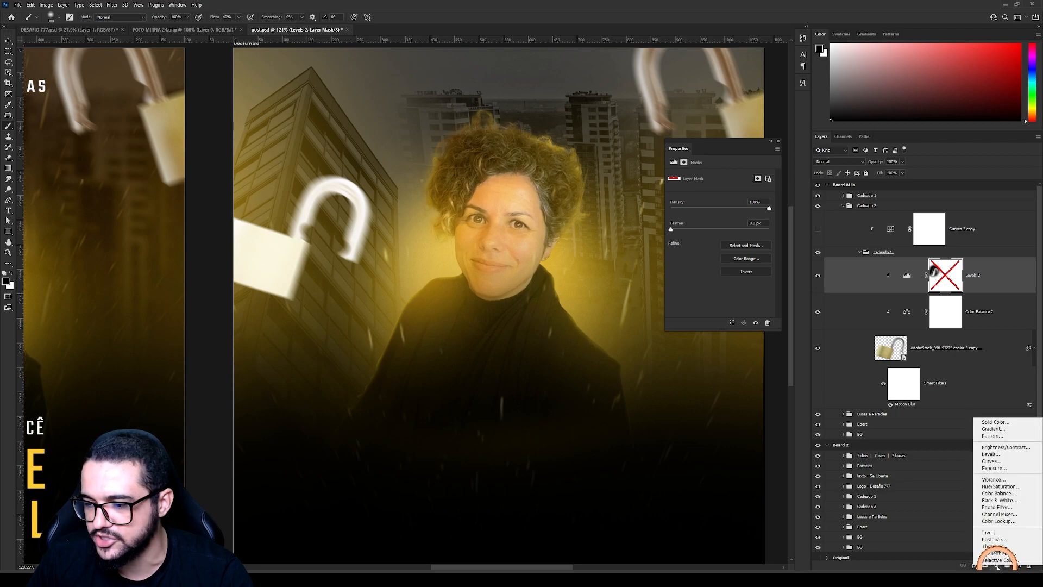
{"action": "left_click", "coordinate": [993, 453]}
{"action": "left_click", "coordinate": [948, 292]}
{"action": "left_click", "coordinate": [952, 293], "text": "alt"}
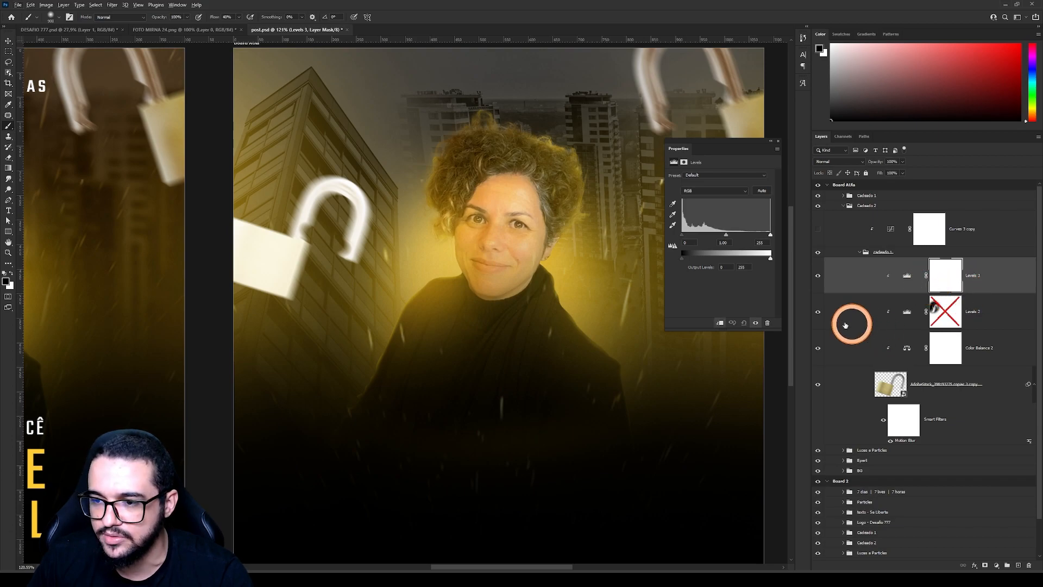
Hide Levels 2 and strongly brighten the midtones of the newly added Levels adjustment
{"action": "left_click", "coordinate": [818, 311]}
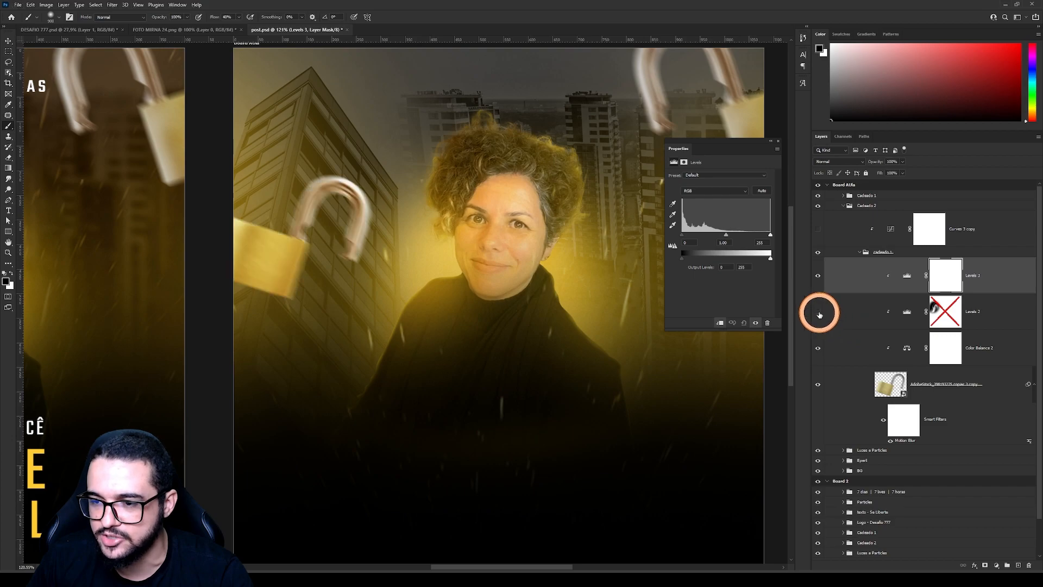
{"action": "left_click", "coordinate": [901, 273]}
{"action": "left_click_drag", "start_coordinate": [766, 235], "coordinate": [689, 242]}
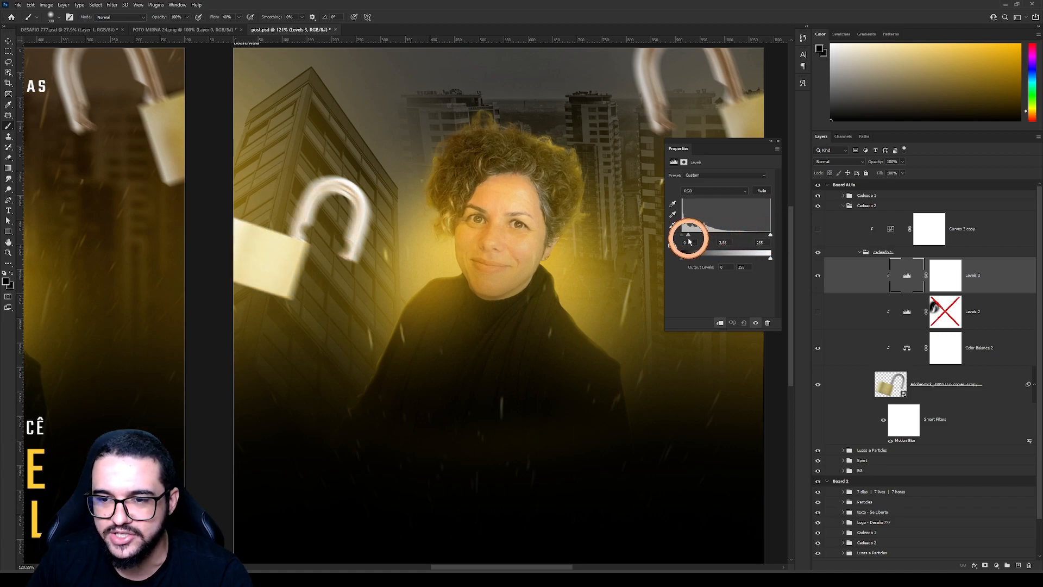
Invert the new Levels mask to black, paint white over the padlock's inner area with a smaller brush, and compare the effect
{"action": "left_click", "coordinate": [943, 274]}
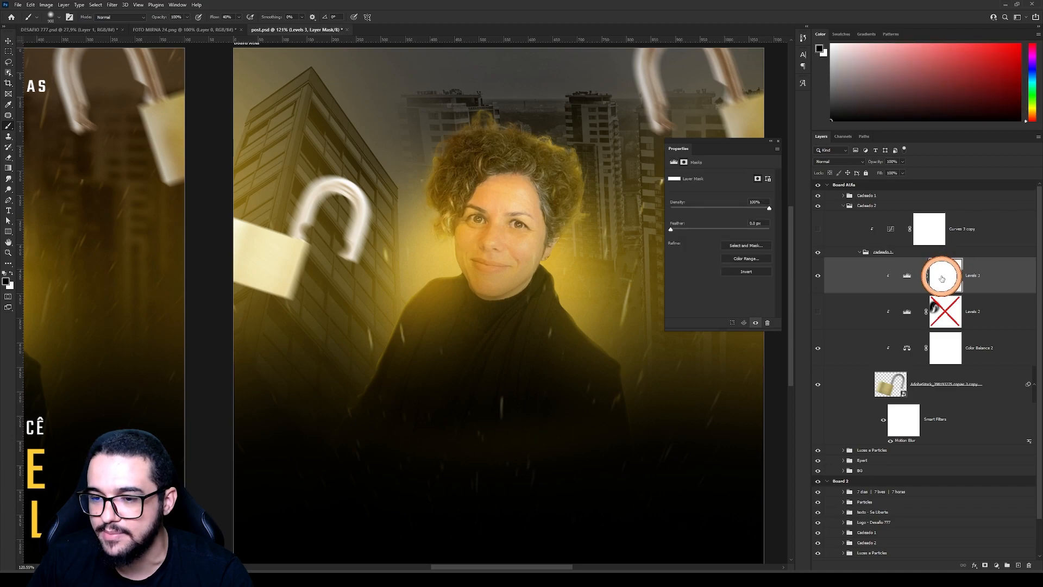
{"action": "key", "text": "bracketleft"}
{"action": "key", "text": "bracketleft"}
{"action": "key", "text": "bracketleft"}
{"action": "key", "text": "bracketleft"}
{"action": "key", "text": "bracketleft"}
{"action": "key", "text": "bracketleft"}
{"action": "key", "text": "bracketleft"}
{"action": "key", "text": "bracketleft"}
{"action": "key", "text": "bracketleft"}
{"action": "key", "text": "bracketleft"}
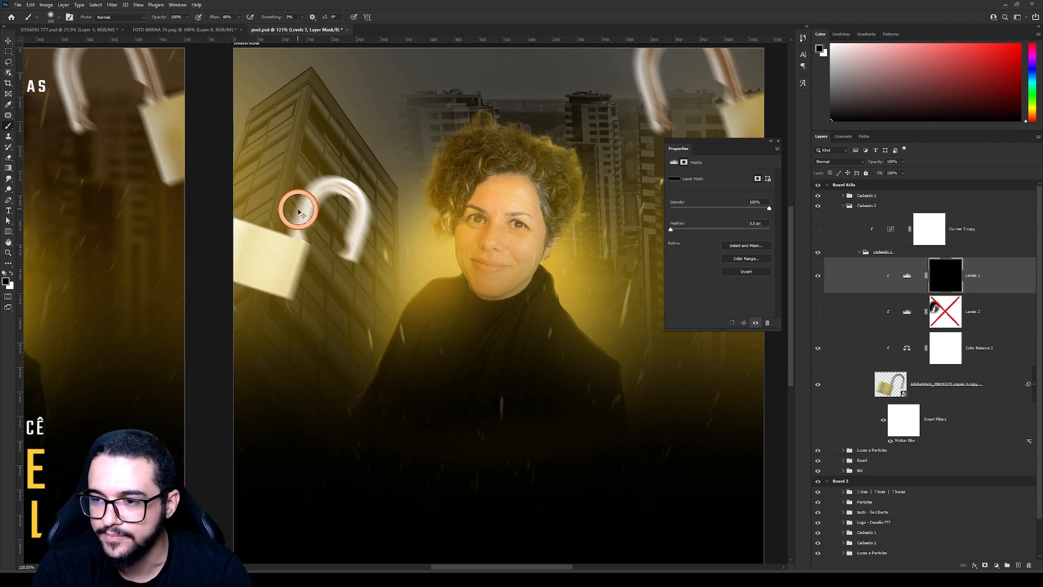
{"action": "left_click", "coordinate": [299, 210]}
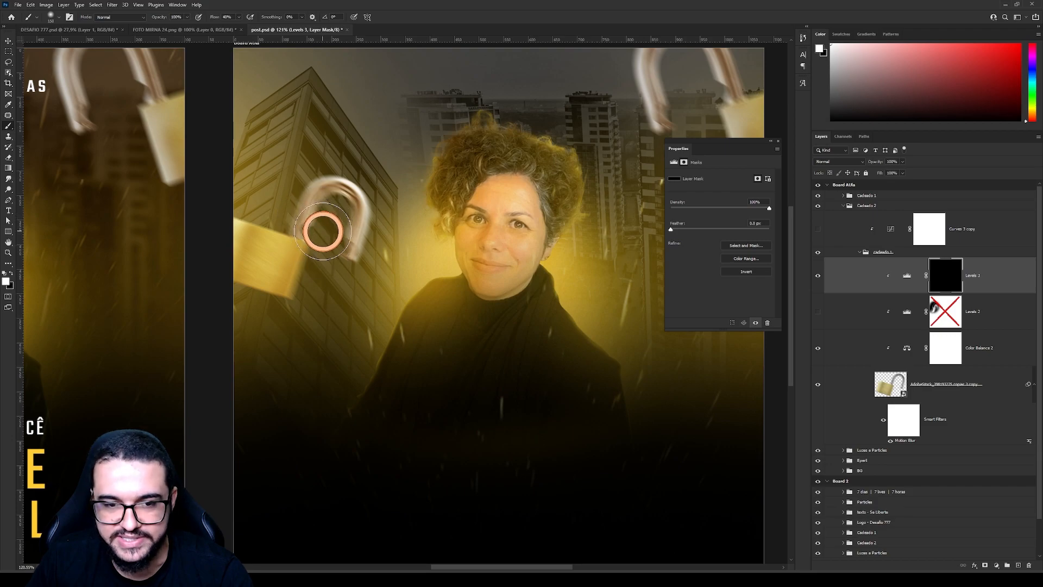
{"action": "left_click", "coordinate": [312, 226]}
{"action": "left_click_drag", "start_coordinate": [293, 315], "coordinate": [338, 226]}
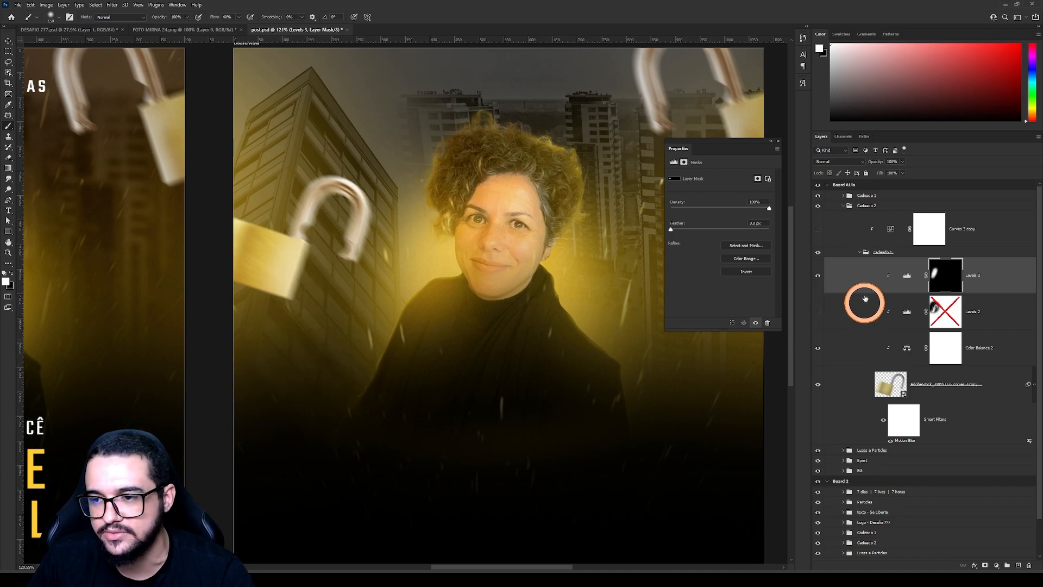
{"action": "left_click", "coordinate": [818, 275]}
{"action": "left_click", "coordinate": [818, 276]}
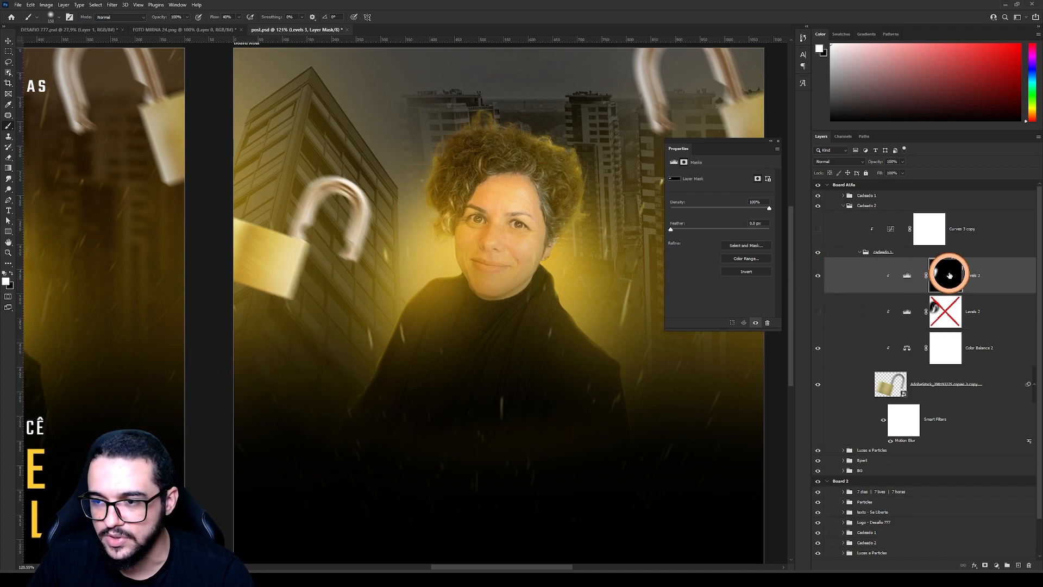
Replace the new Levels adjustment's painted mask with a fresh white layer mask
{"action": "right_click", "coordinate": [949, 276]}
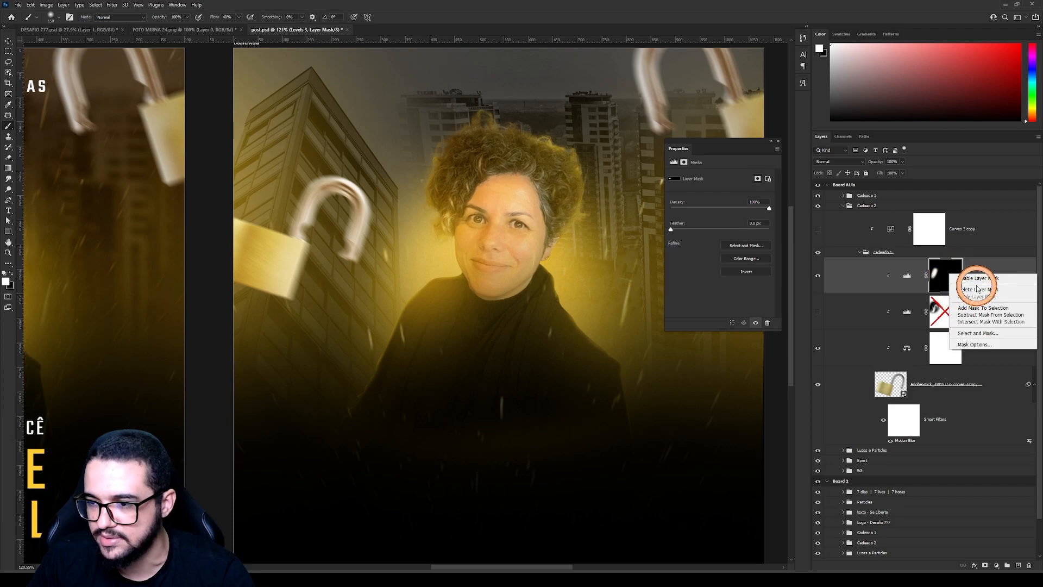
{"action": "left_click", "coordinate": [976, 289]}
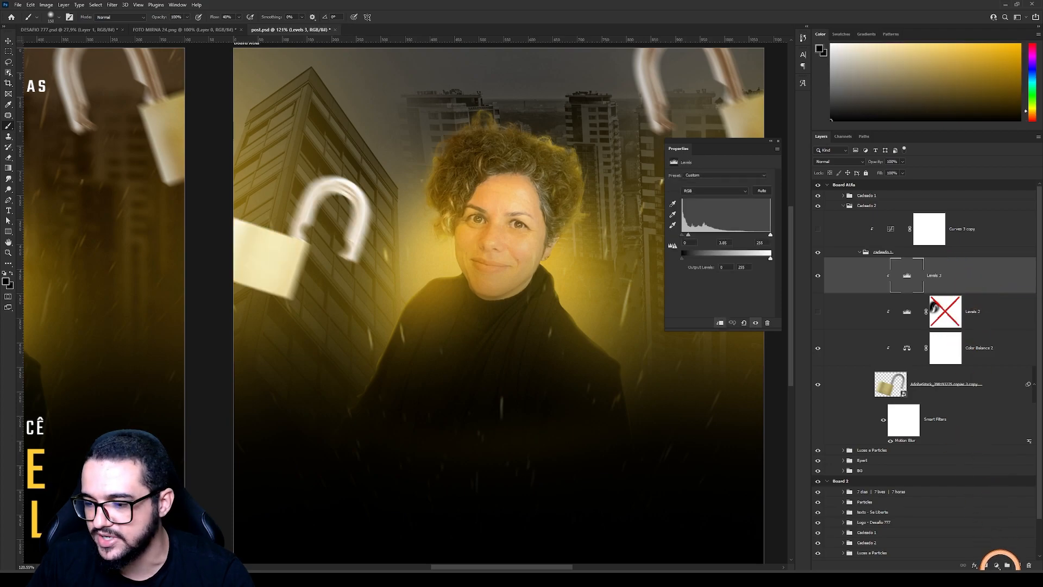
{"action": "left_click", "coordinate": [984, 565]}
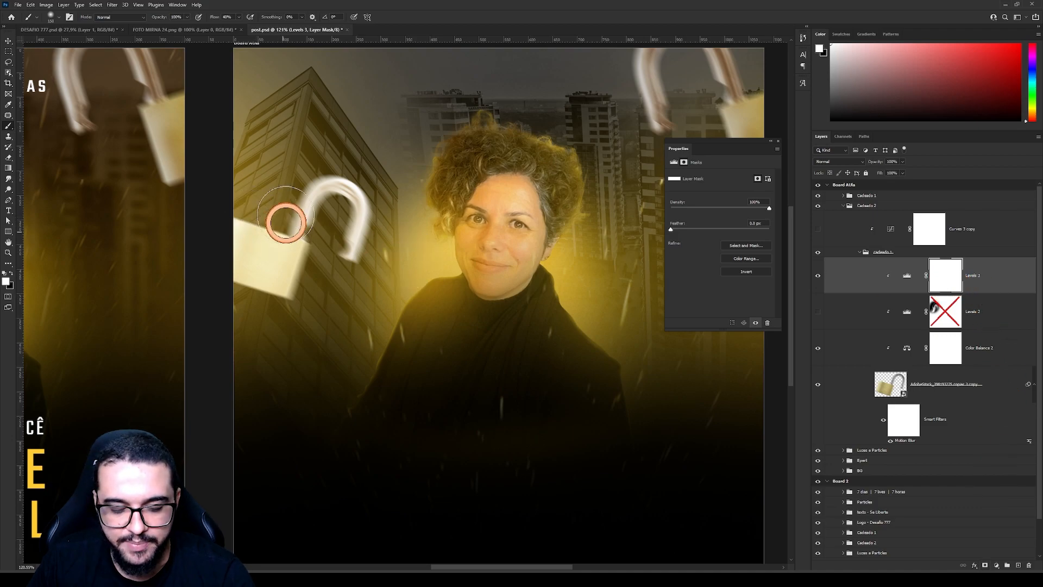
Paint black on the white Levels mask across the padlock's upper body and shackle, and compare the effect on and off
{"action": "key", "text": "x"}
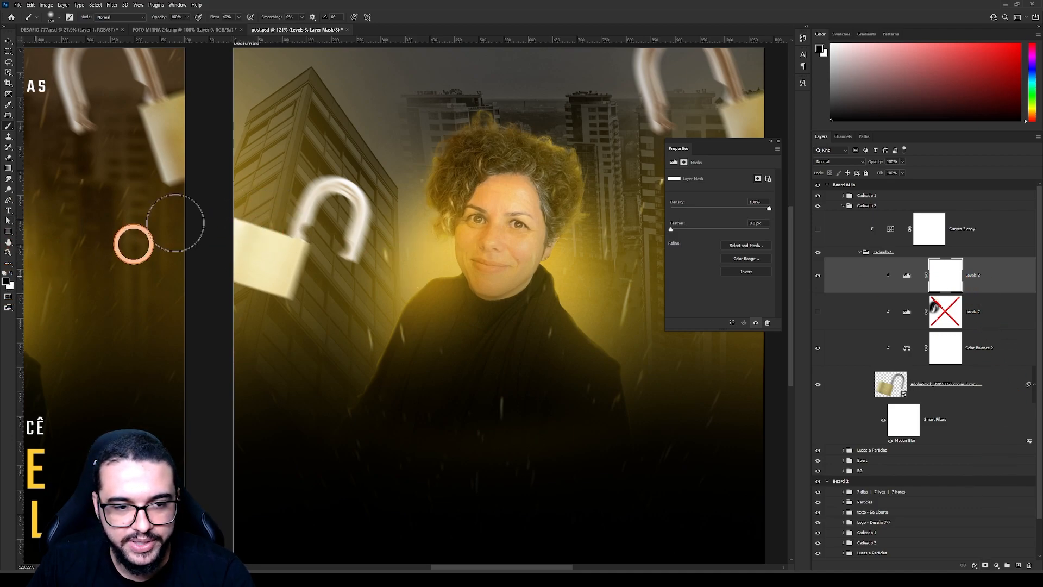
{"action": "mouse_move", "coordinate": [277, 214]}
{"action": "left_mouse_down"}
{"action": "mouse_move", "coordinate": [230, 263]}
{"action": "mouse_move", "coordinate": [295, 198]}
{"action": "mouse_move", "coordinate": [351, 223]}
{"action": "left_mouse_up"}
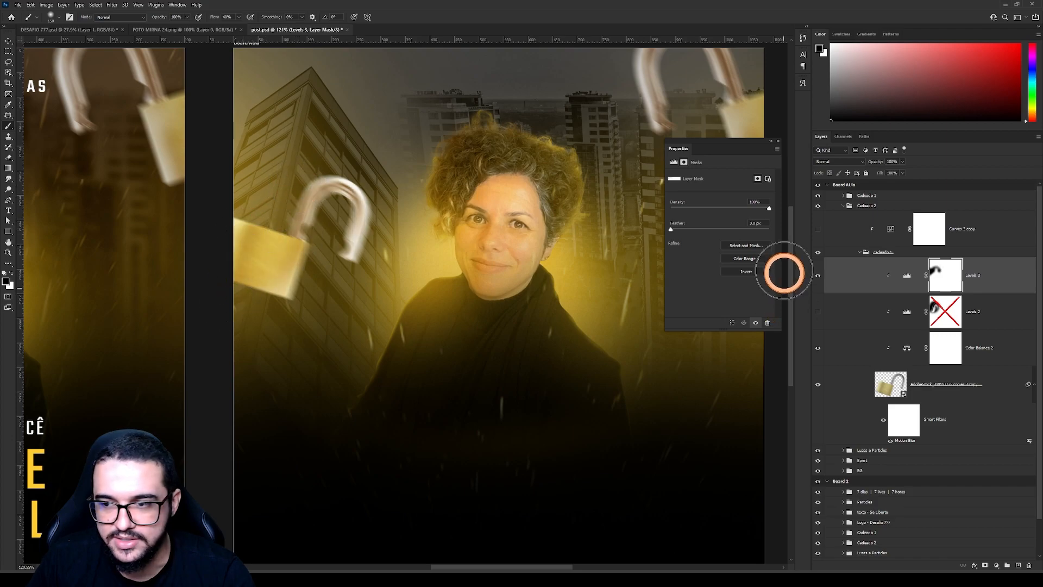
{"action": "left_click", "coordinate": [819, 277]}
{"action": "left_click", "coordinate": [819, 277]}
{"action": "left_click", "coordinate": [819, 277]}
{"action": "left_click", "coordinate": [819, 276]}
Delete the extra Levels adjustment and turn Levels 2 back on with its original mask enabled
{"action": "left_click_drag", "start_coordinate": [945, 276], "coordinate": [1029, 565]}
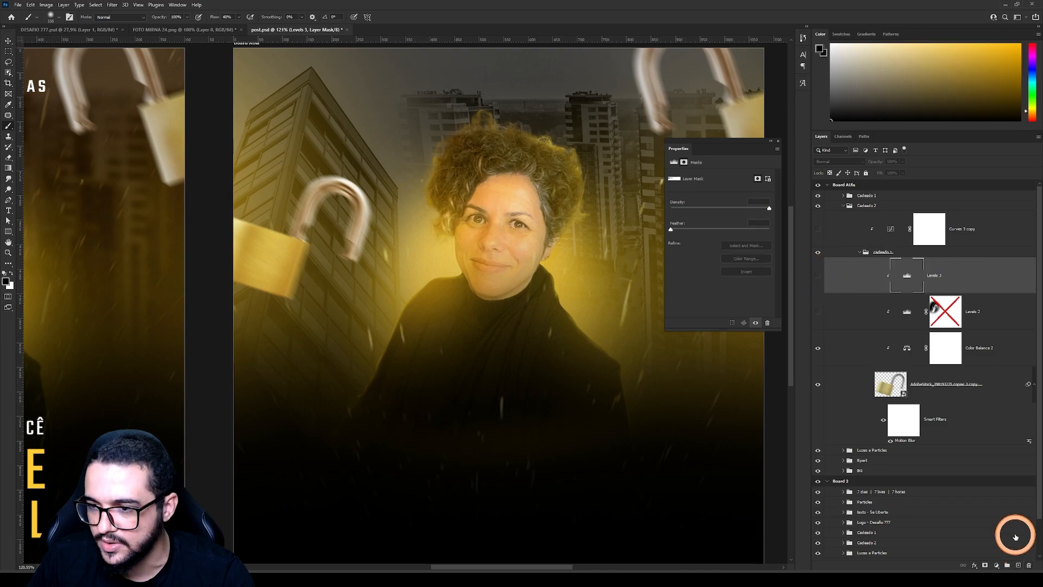
{"action": "left_click", "coordinate": [1032, 565]}
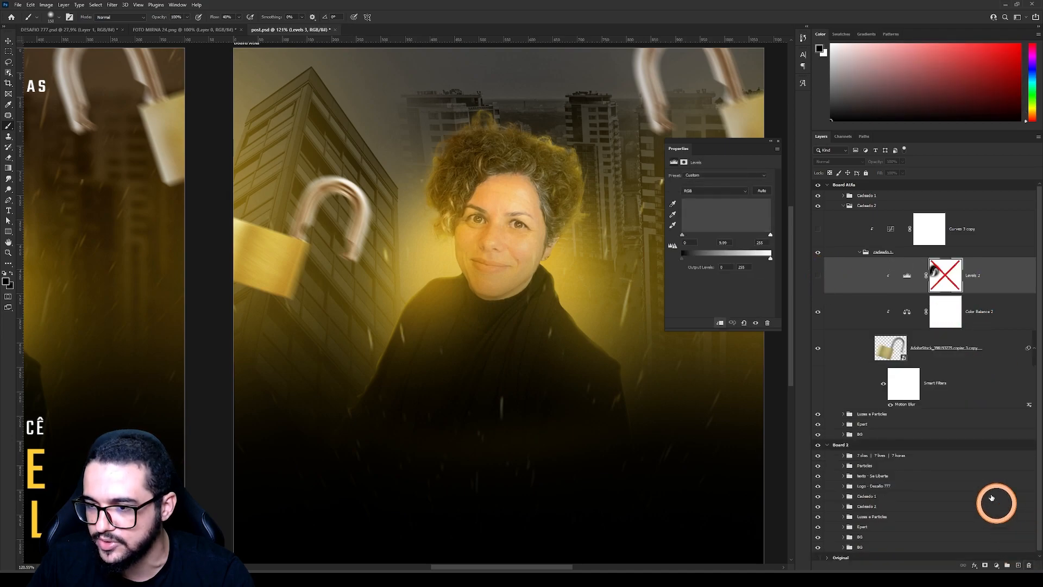
{"action": "left_click", "coordinate": [943, 276]}
{"action": "left_click", "coordinate": [818, 276]}
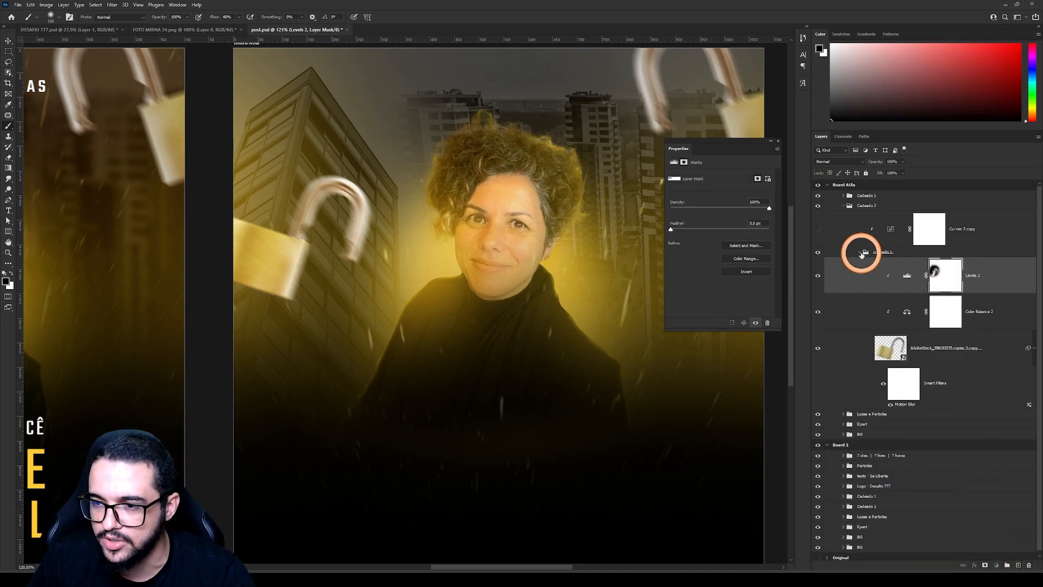
Collapse the inner cadeado 1 group and turn on the Curves 3 copy adjustment, comparing the padlock with and without it
{"action": "left_click", "coordinate": [861, 252]}
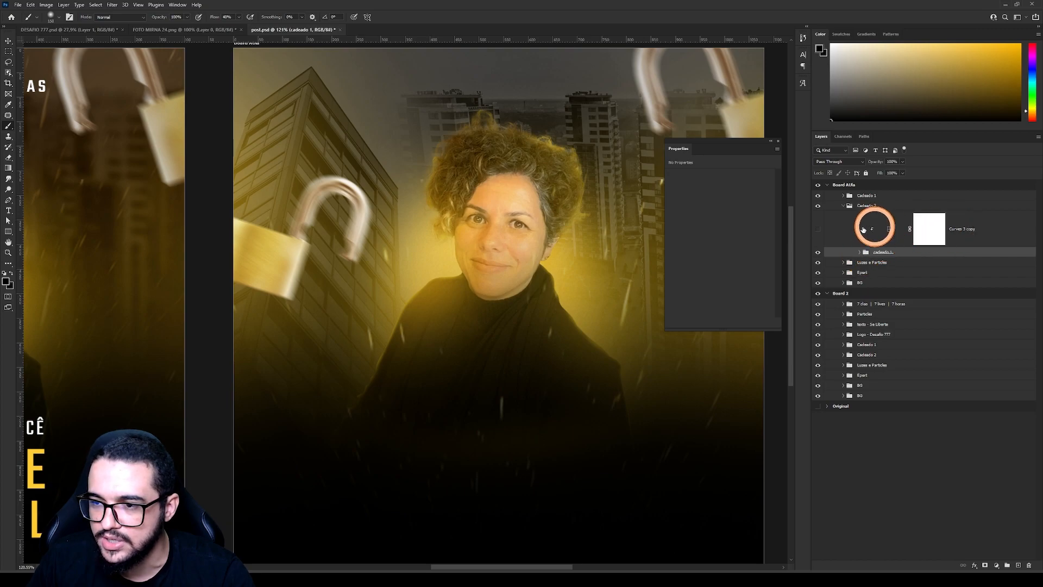
{"action": "left_click", "coordinate": [819, 229]}
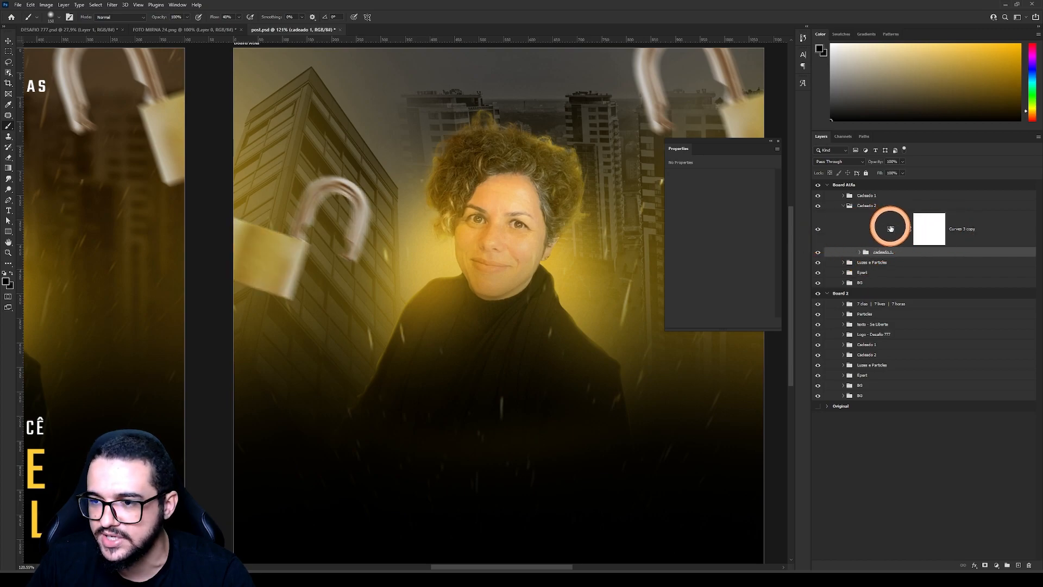
{"action": "left_click", "coordinate": [891, 227]}
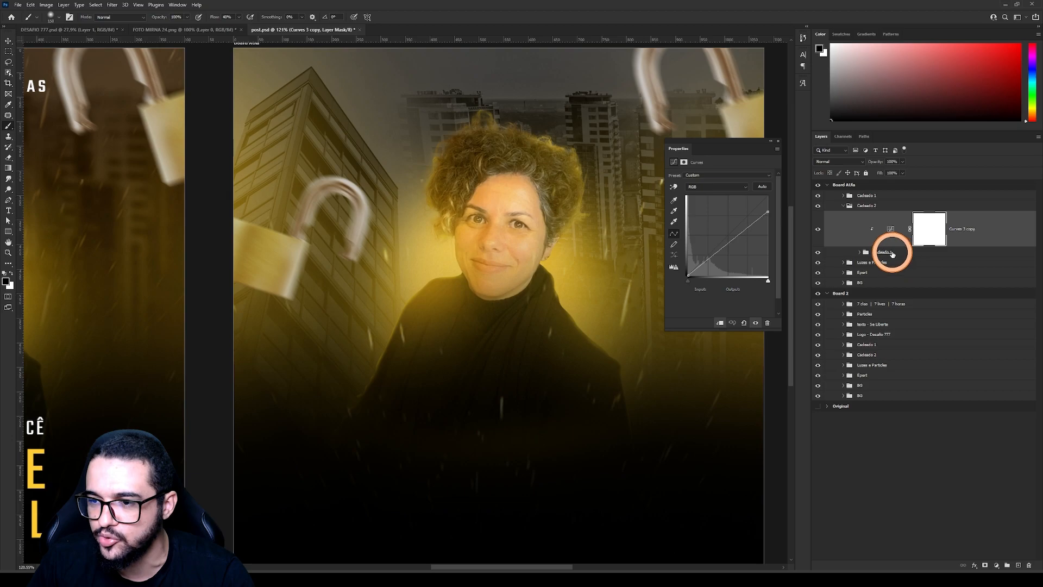
{"action": "left_click", "coordinate": [892, 254]}
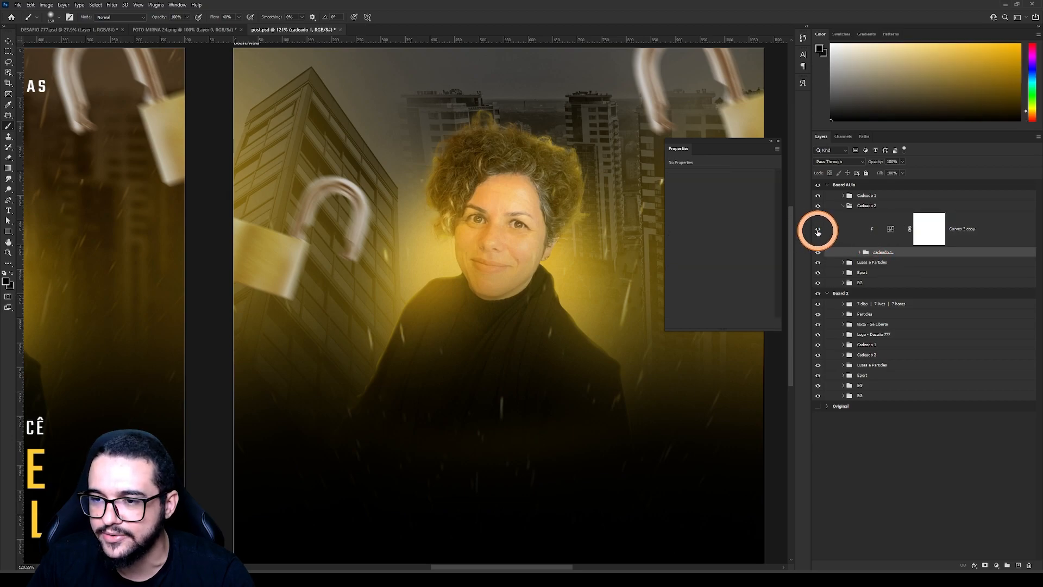
{"action": "left_click", "coordinate": [818, 229]}
{"action": "scroll", "coordinate": [356, 261], "scroll_direction": "down", "scroll_amount": 3}
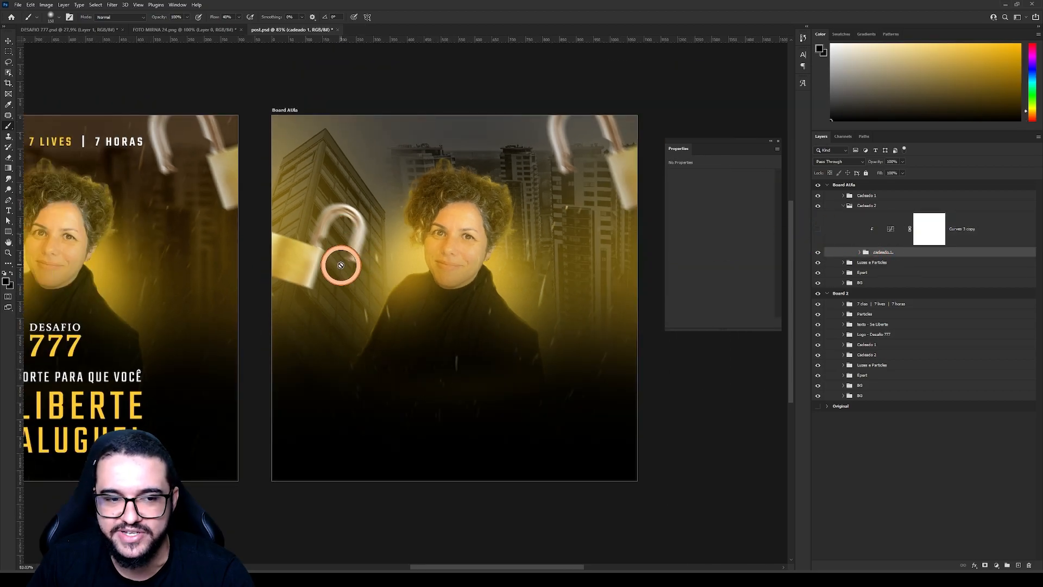
{"action": "left_click", "coordinate": [819, 231]}
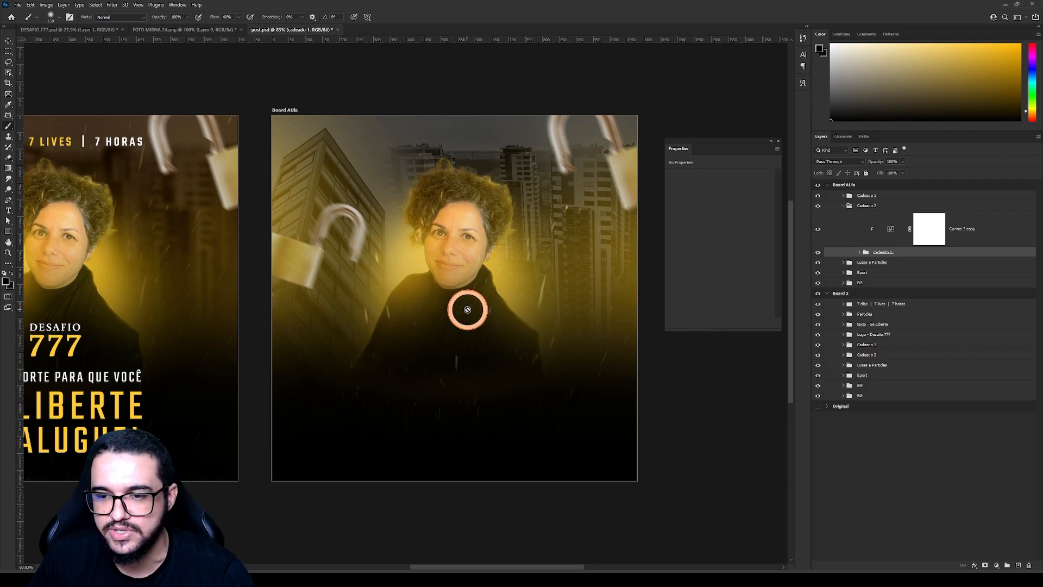
Collapse the Cadeado 2 group and copy the Logo - Desafio 777 group from Board 2 to the top of the new artboard
{"action": "left_click", "coordinate": [843, 206]}
{"action": "left_click", "coordinate": [862, 196]}
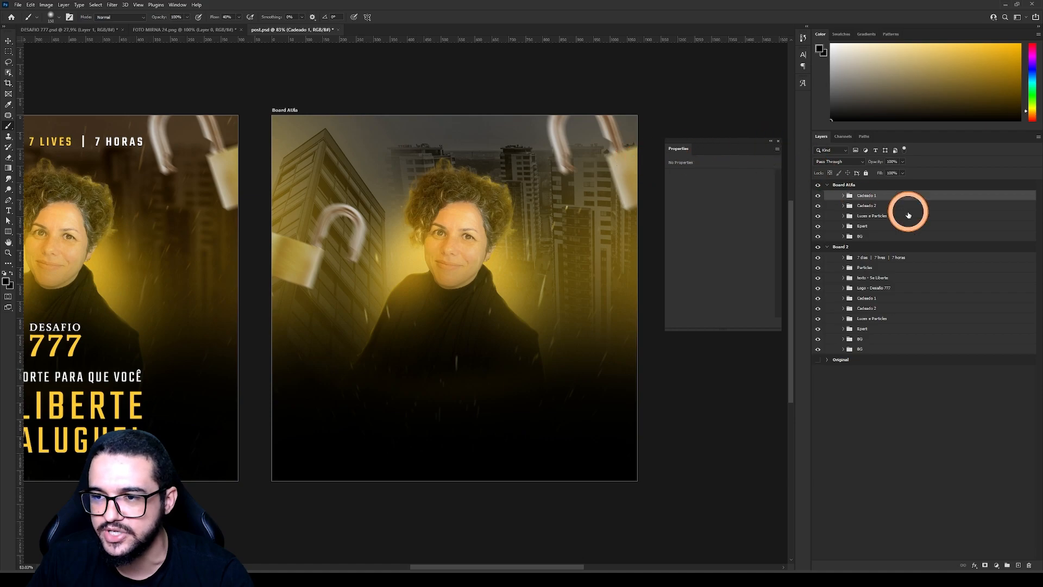
{"action": "left_click", "coordinate": [870, 289]}
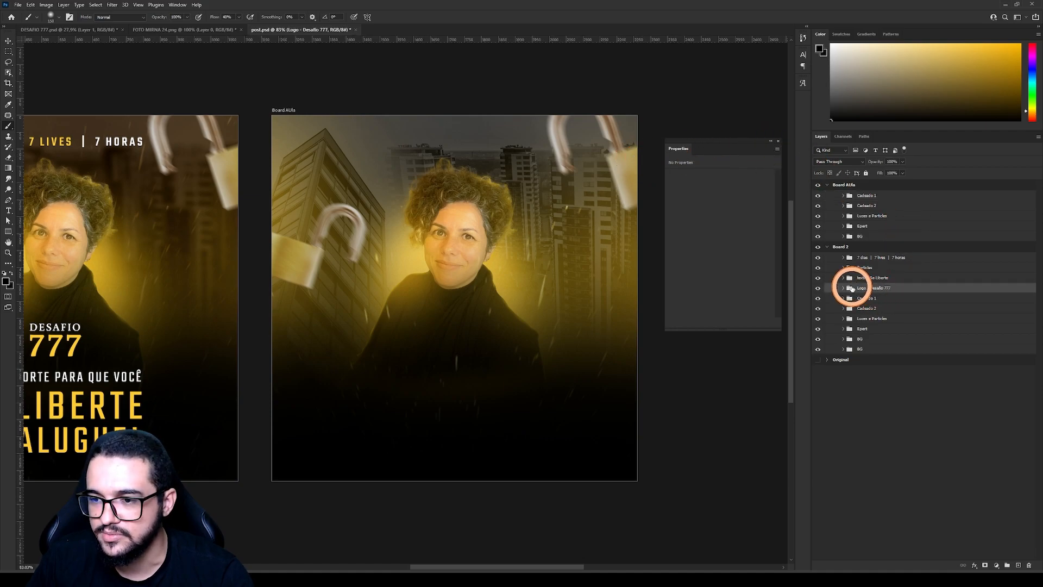
{"action": "left_click_drag", "start_coordinate": [866, 290], "coordinate": [868, 188]}
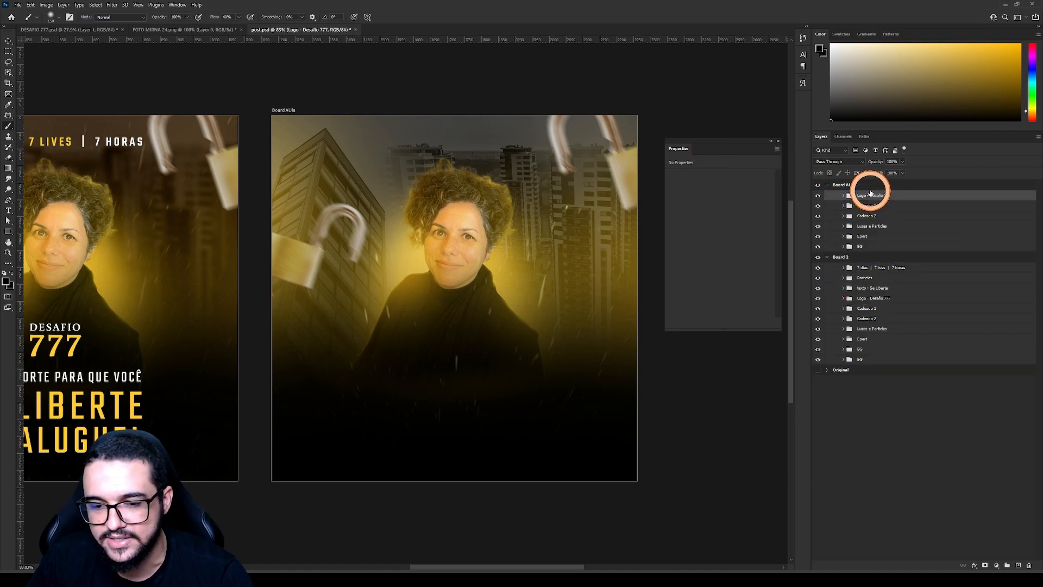
{"action": "key", "text": "v"}
{"action": "scroll", "coordinate": [464, 338], "scroll_direction": "up", "scroll_amount": 2}
{"action": "scroll", "coordinate": [499, 350], "scroll_direction": "down", "scroll_amount": 2}
Examine the font settings of the DESAFIO and 777 text layers and compare the logo with the original artboard
{"action": "double_click", "coordinate": [462, 327]}
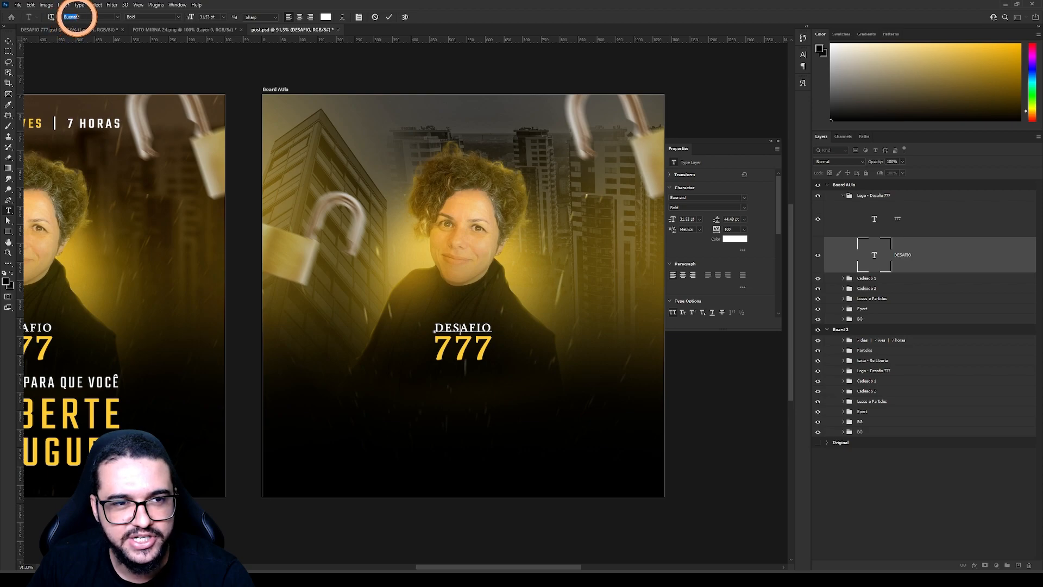
{"action": "left_click", "coordinate": [470, 345]}
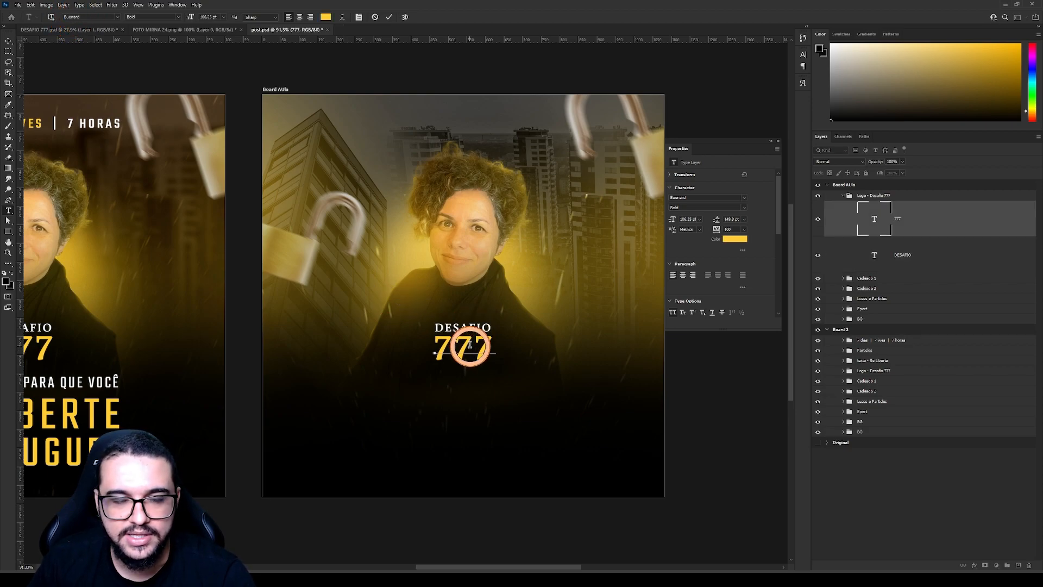
{"action": "key", "text": "Escape"}
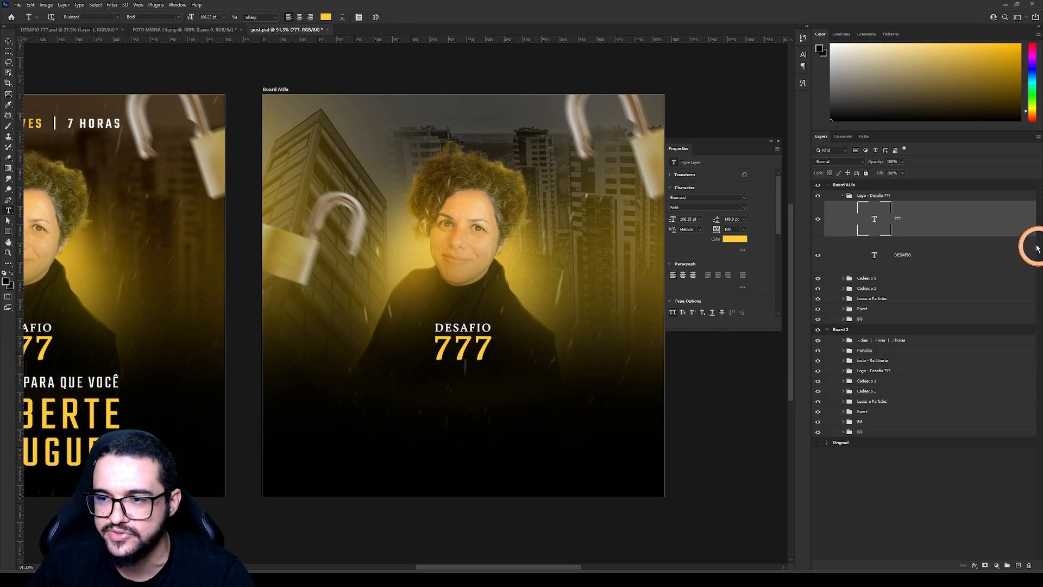
{"action": "left_click_drag", "start_coordinate": [262, 298], "coordinate": [410, 292]}
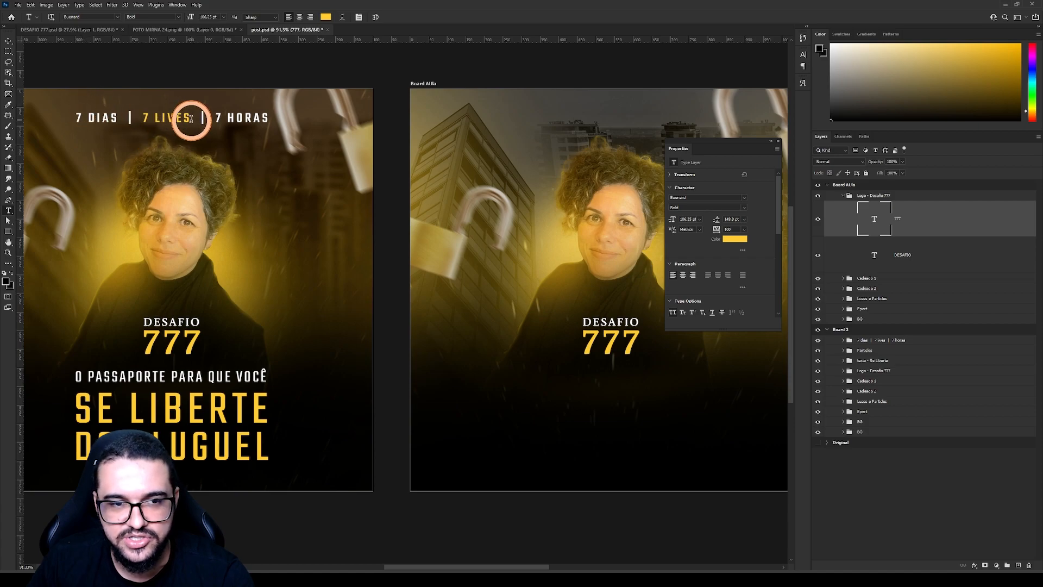
{"action": "left_click_drag", "start_coordinate": [525, 236], "coordinate": [368, 230]}
Collapse the logo group and copy the texto - Se Liberte group from Board 2 to the top of the new artboard
{"action": "left_click", "coordinate": [844, 195]}
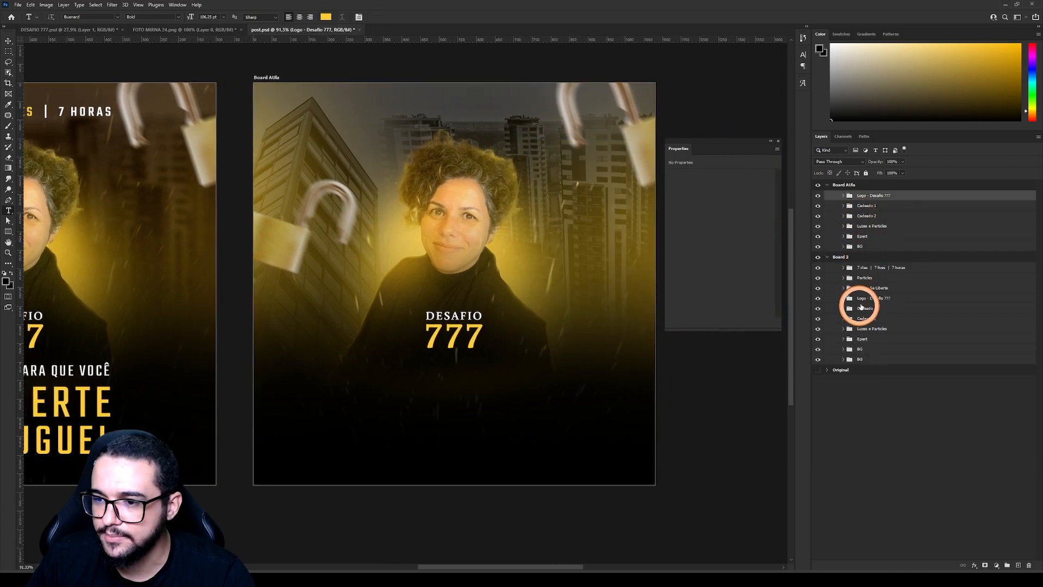
{"action": "left_click_drag", "start_coordinate": [867, 293], "coordinate": [875, 196]}
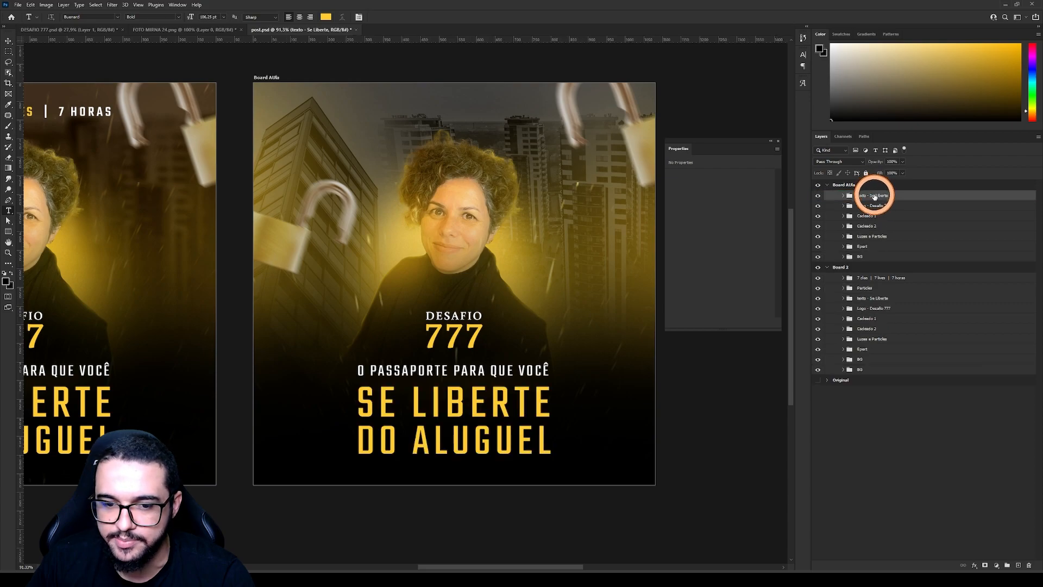
Examine the font settings of the O passaporte para que você text and the text colour of the se liberte layer
{"action": "left_click", "coordinate": [473, 371]}
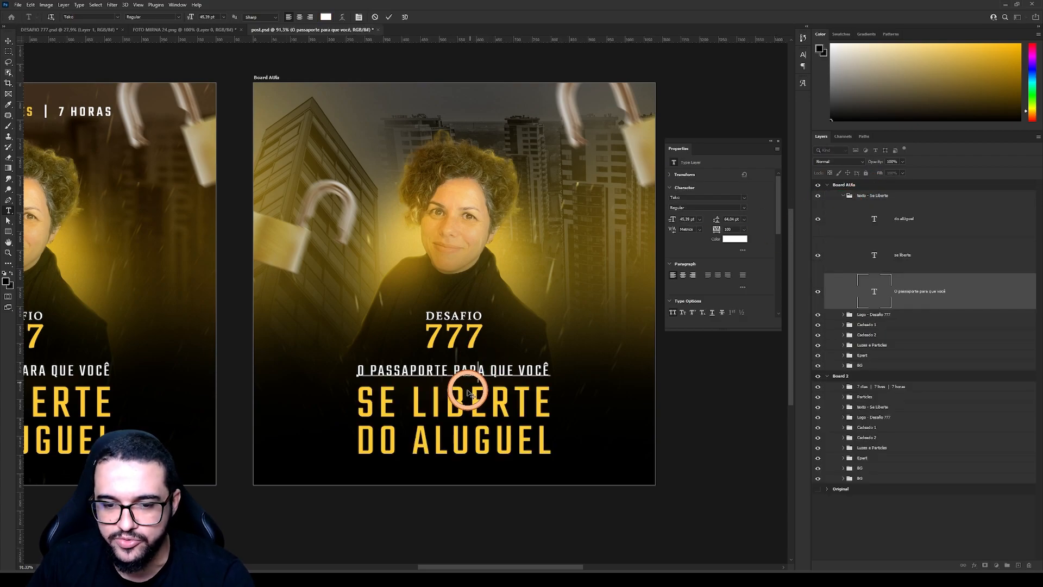
{"action": "left_click", "coordinate": [467, 392]}
{"action": "left_click", "coordinate": [478, 371]}
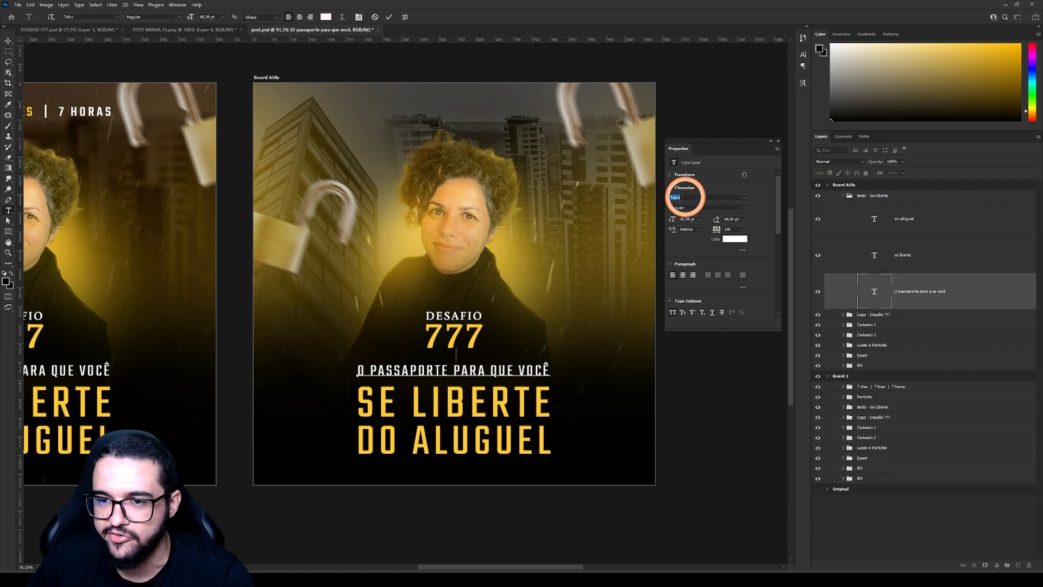
{"action": "left_click", "coordinate": [508, 391]}
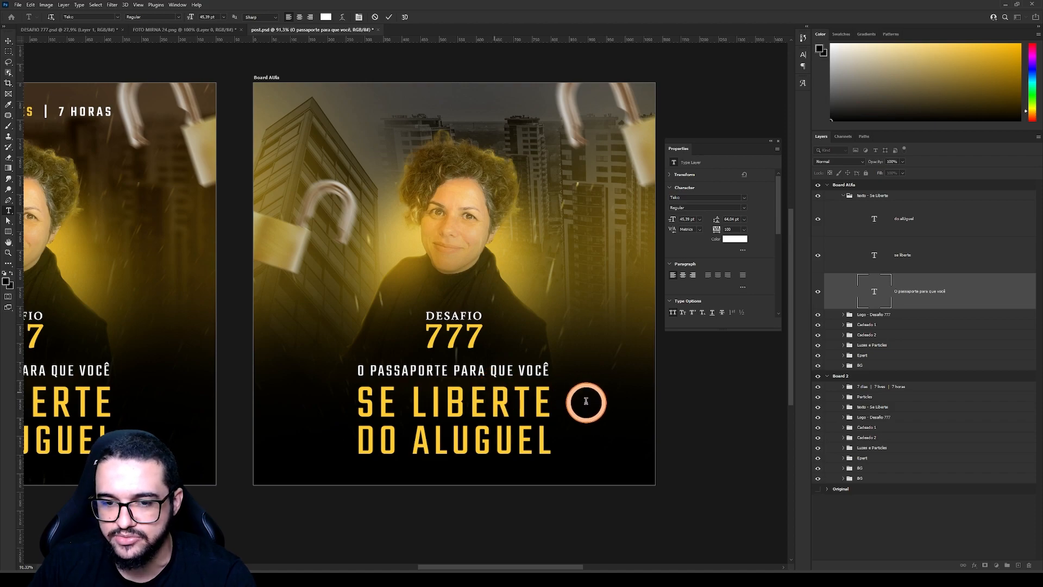
{"action": "left_click", "coordinate": [515, 402]}
{"action": "left_click", "coordinate": [740, 239]}
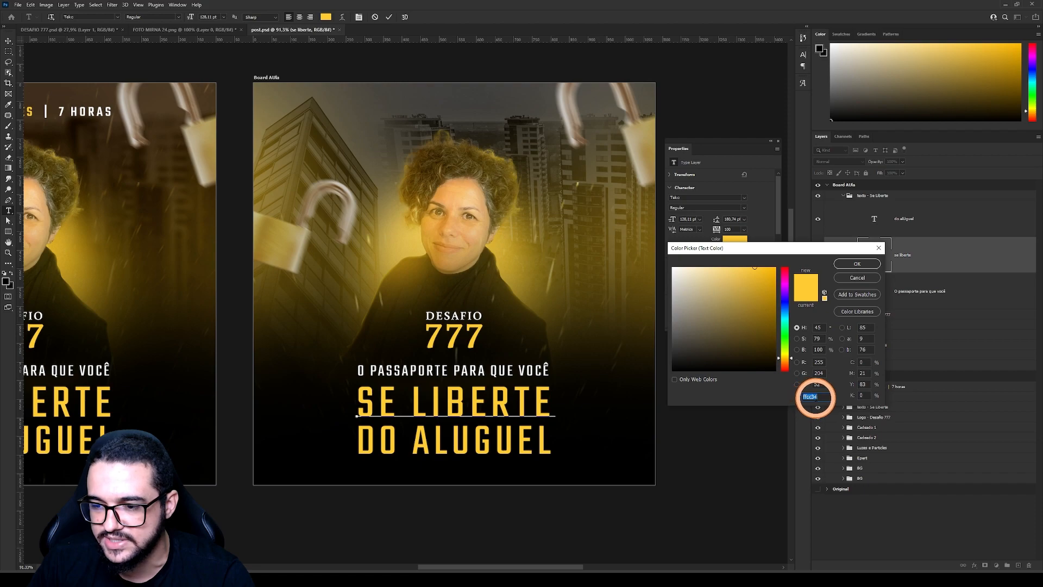
{"action": "key", "text": "Return"}
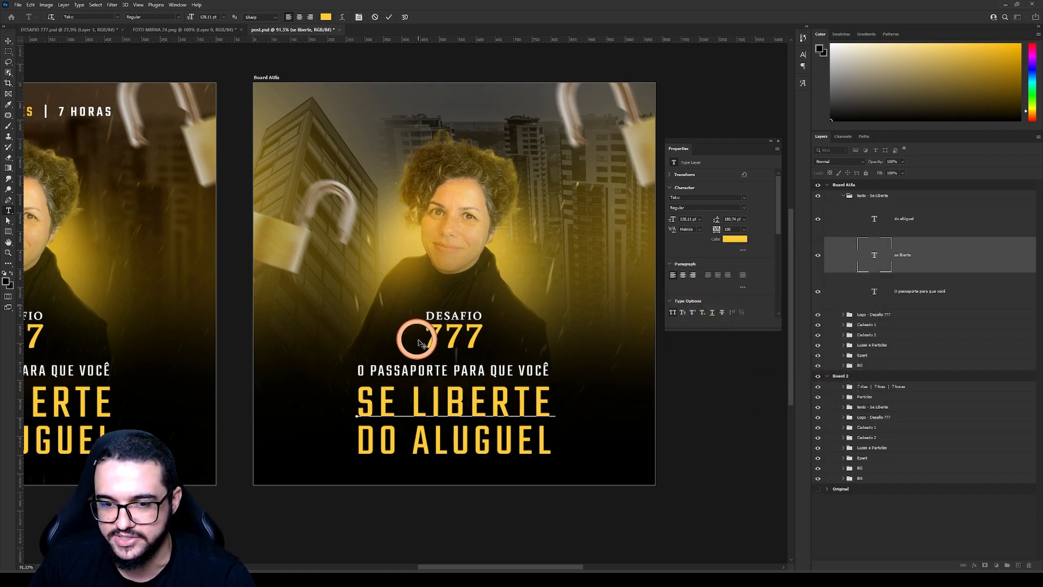
{"action": "left_click", "coordinate": [844, 196]}
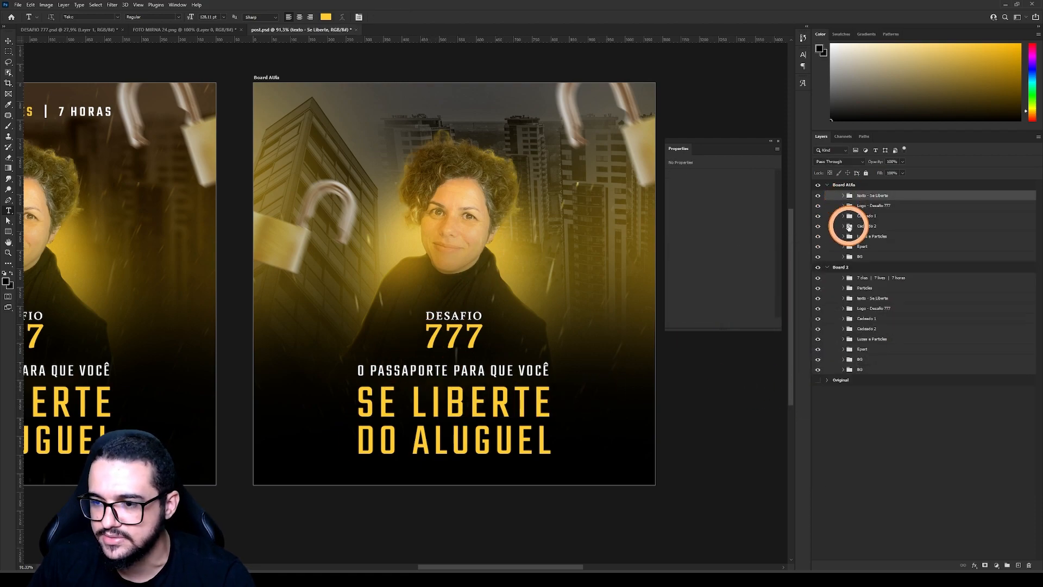
Inspect the Particles group in Board 2 and copy it to the new artboard, above the texto - Se Liberte group
{"action": "left_click", "coordinate": [867, 289]}
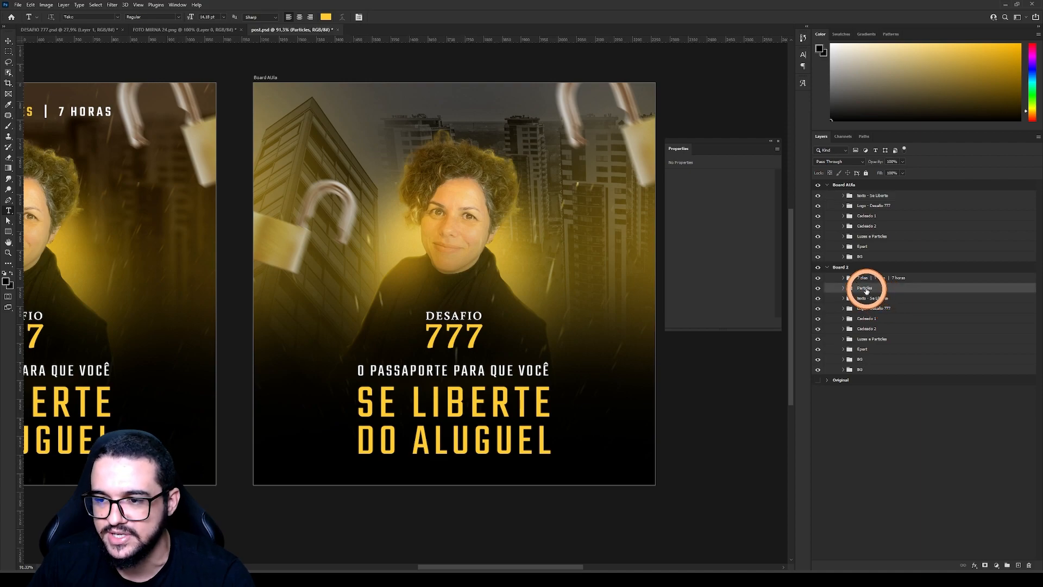
{"action": "left_click", "coordinate": [843, 288]}
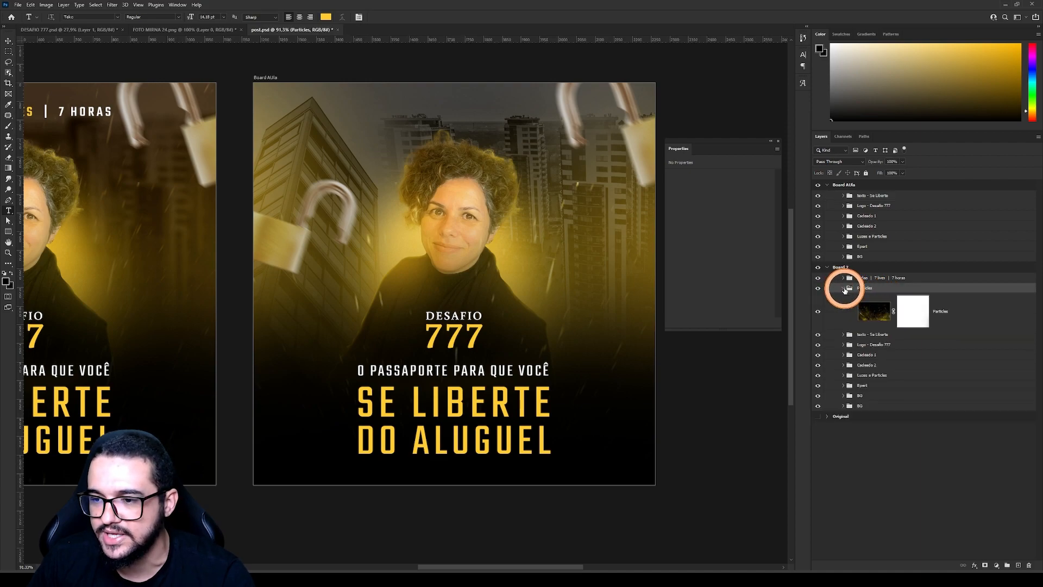
{"action": "left_click", "coordinate": [844, 289]}
{"action": "left_click", "coordinate": [844, 288]}
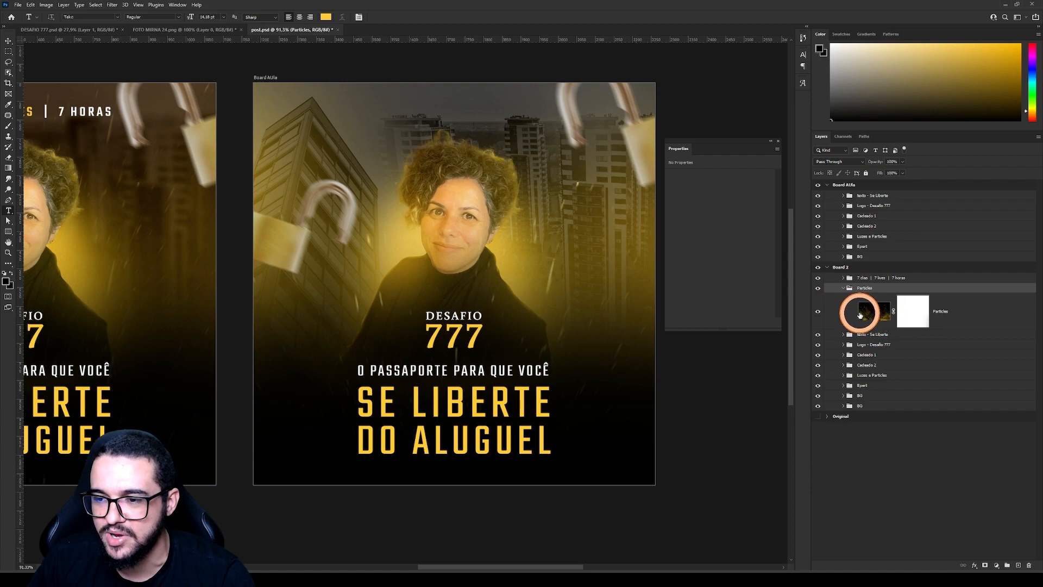
{"action": "left_click", "coordinate": [860, 315]}
{"action": "left_click", "coordinate": [846, 288]}
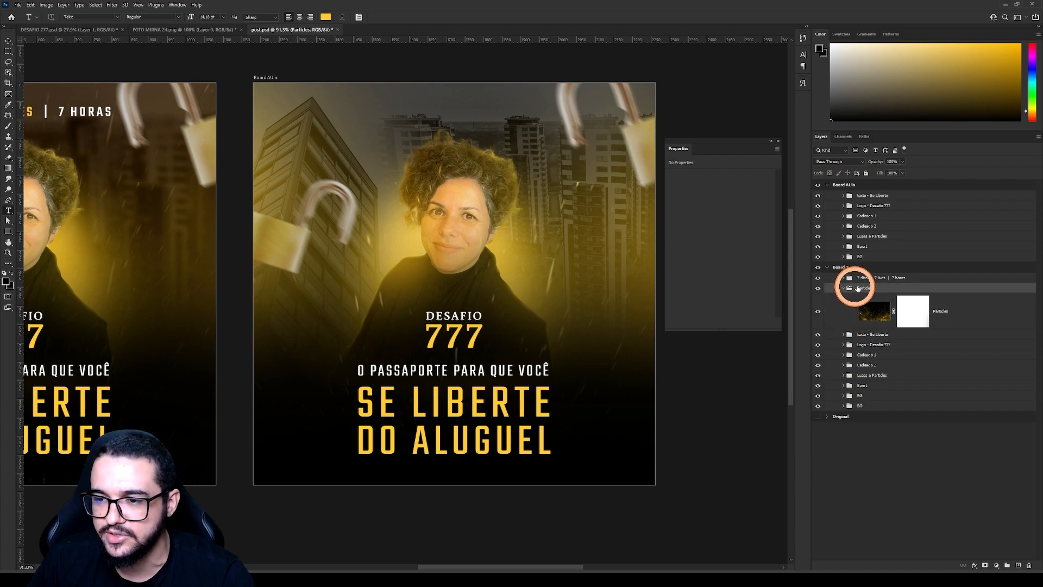
{"action": "left_click", "coordinate": [844, 288]}
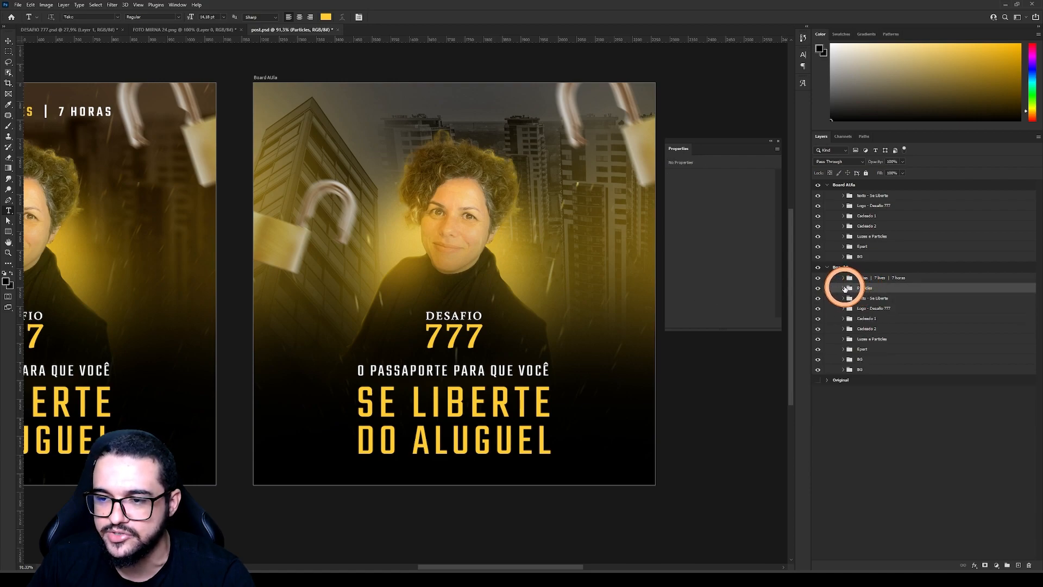
{"action": "left_click_drag", "start_coordinate": [868, 290], "coordinate": [870, 195]}
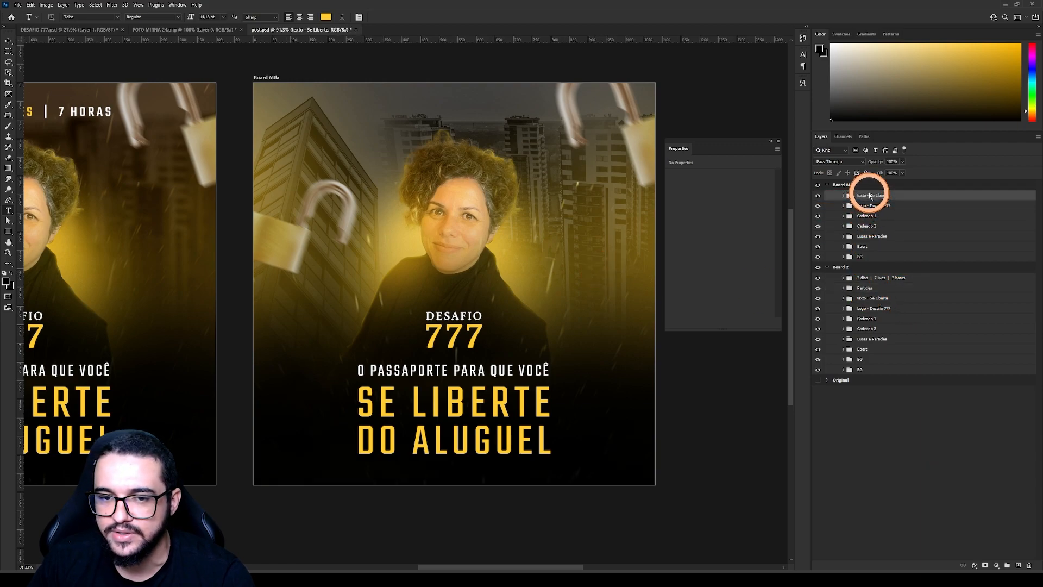
{"action": "left_click", "coordinate": [843, 197]}
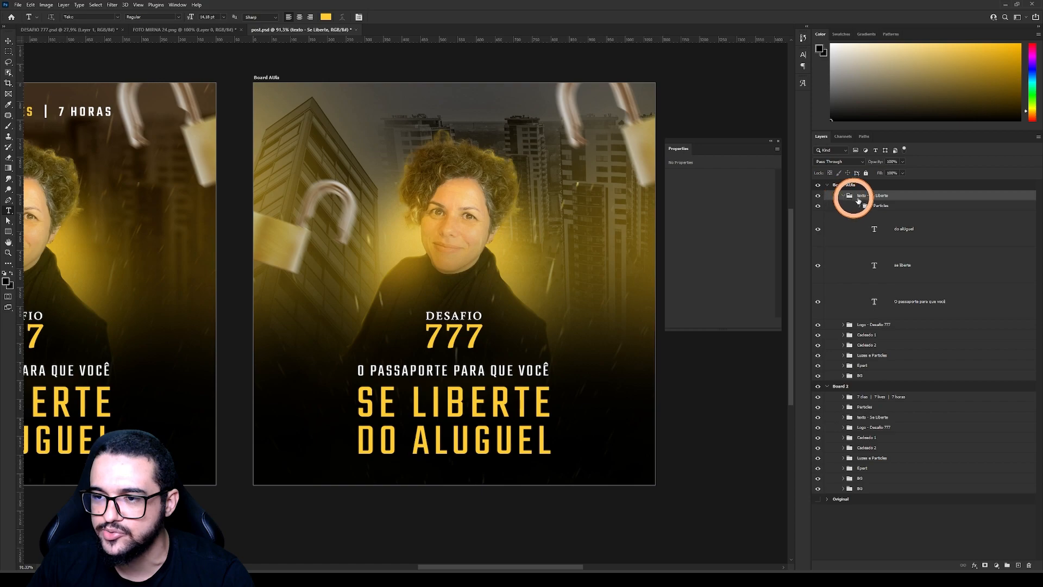
{"action": "mouse_move", "coordinate": [860, 205]}
{"action": "left_mouse_down"}
{"action": "mouse_move", "coordinate": [875, 197]}
{"action": "mouse_move", "coordinate": [851, 209]}
{"action": "left_mouse_up"}
{"action": "left_click", "coordinate": [844, 206]}
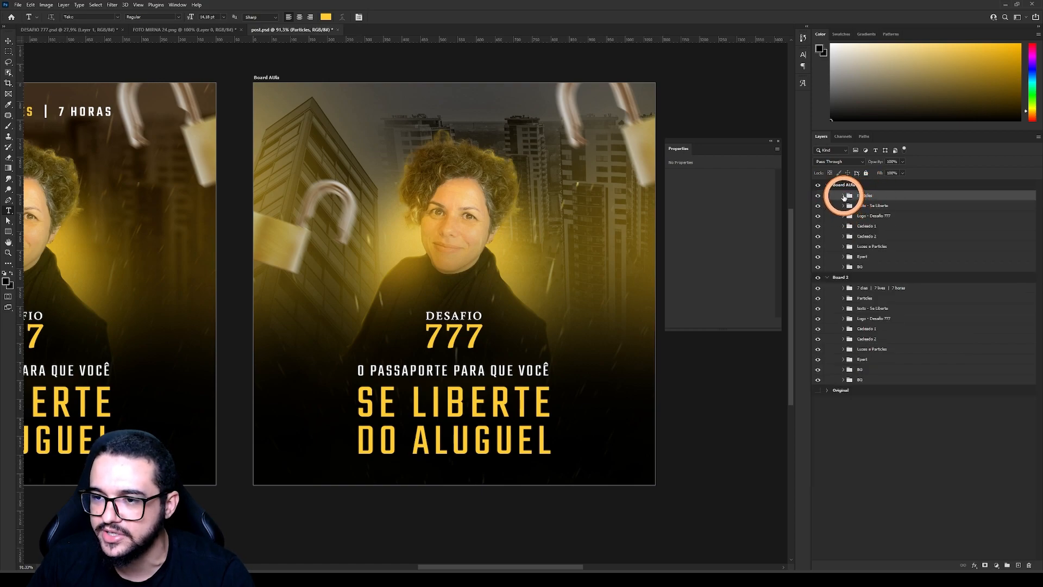
Preview the copied Particles layer at 100% opacity, return it to 10%, and collapse its group
{"action": "left_click", "coordinate": [844, 196]}
{"action": "left_click", "coordinate": [869, 217]}
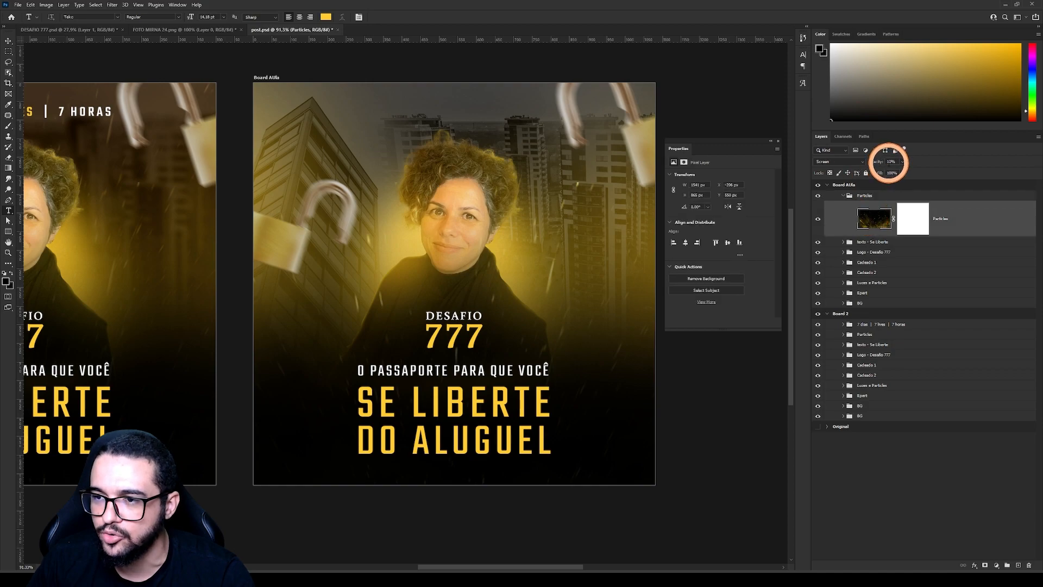
{"action": "left_click_drag", "start_coordinate": [880, 164], "coordinate": [966, 163]}
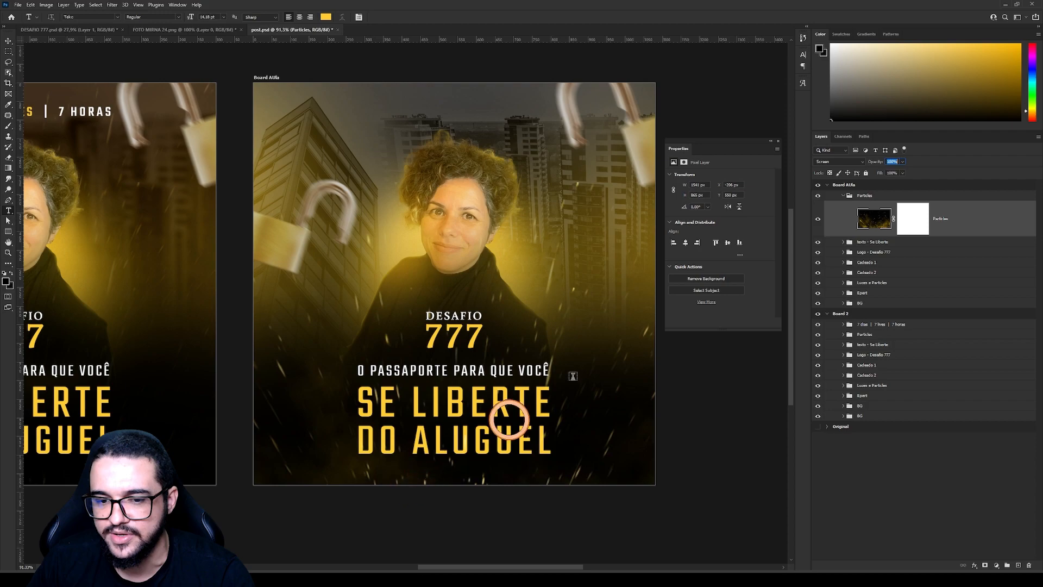
{"action": "left_click", "coordinate": [887, 163]}
{"action": "type", "text": "10"}
{"action": "key", "text": "Return"}
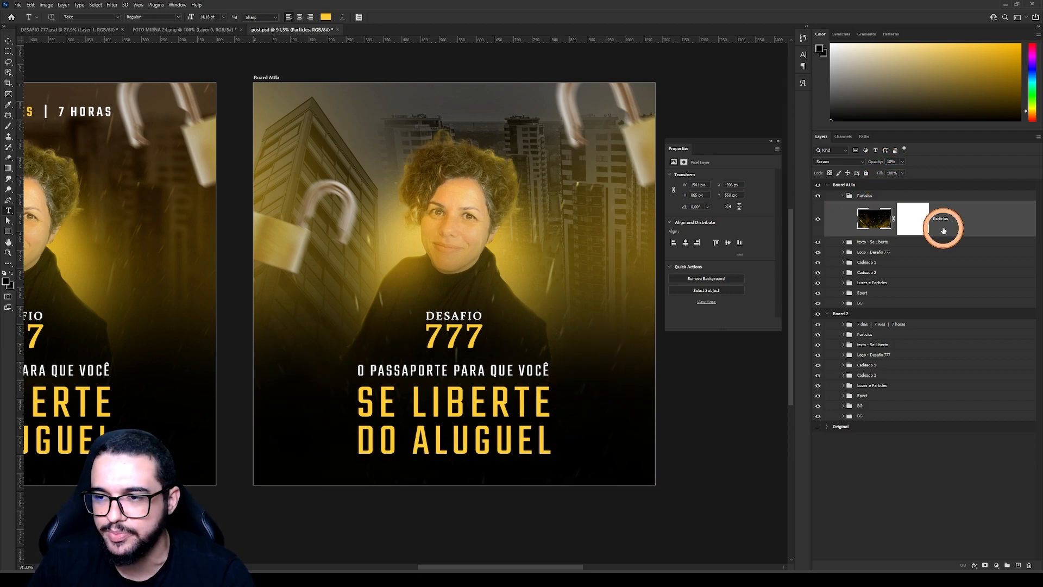
{"action": "left_click", "coordinate": [843, 197]}
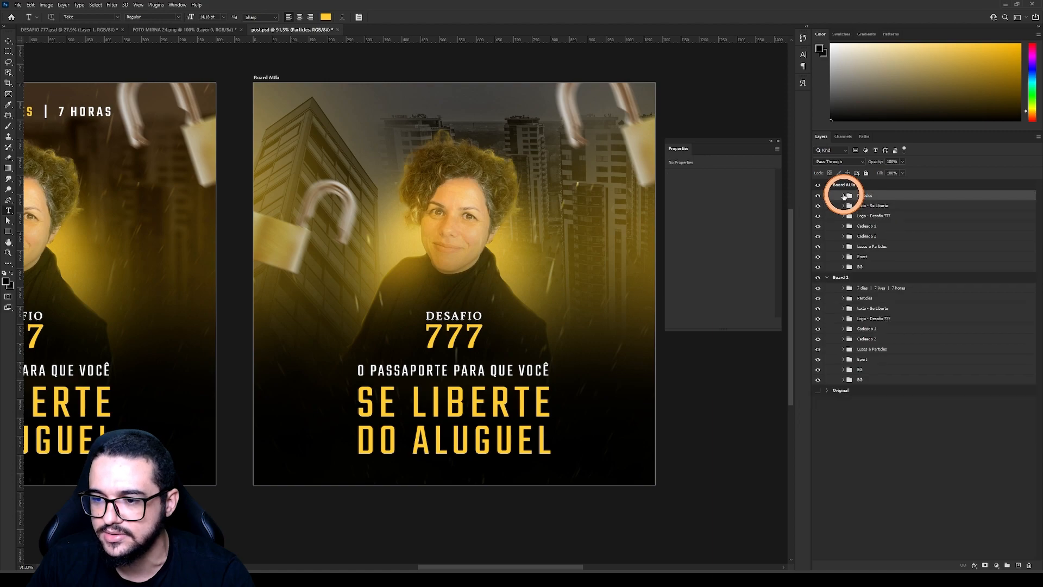
Copy the 7 dias | 7 lives | 7 horas group to the top of the new artboard and colour the words 7 LIVES yellow
{"action": "left_click_drag", "start_coordinate": [862, 292], "coordinate": [866, 198]}
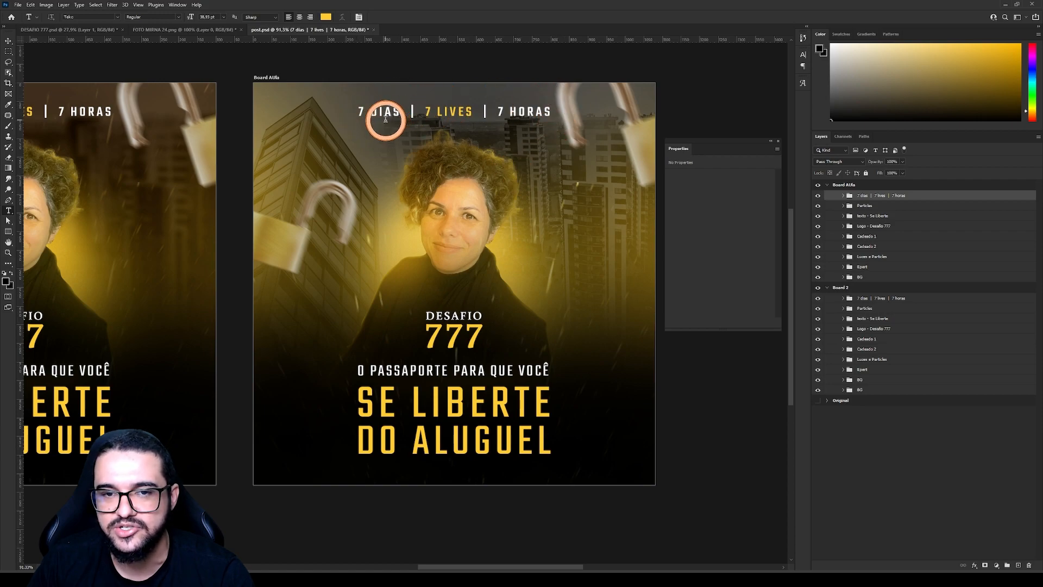
{"action": "left_click", "coordinate": [448, 114]}
{"action": "left_click_drag", "start_coordinate": [472, 112], "coordinate": [426, 112]}
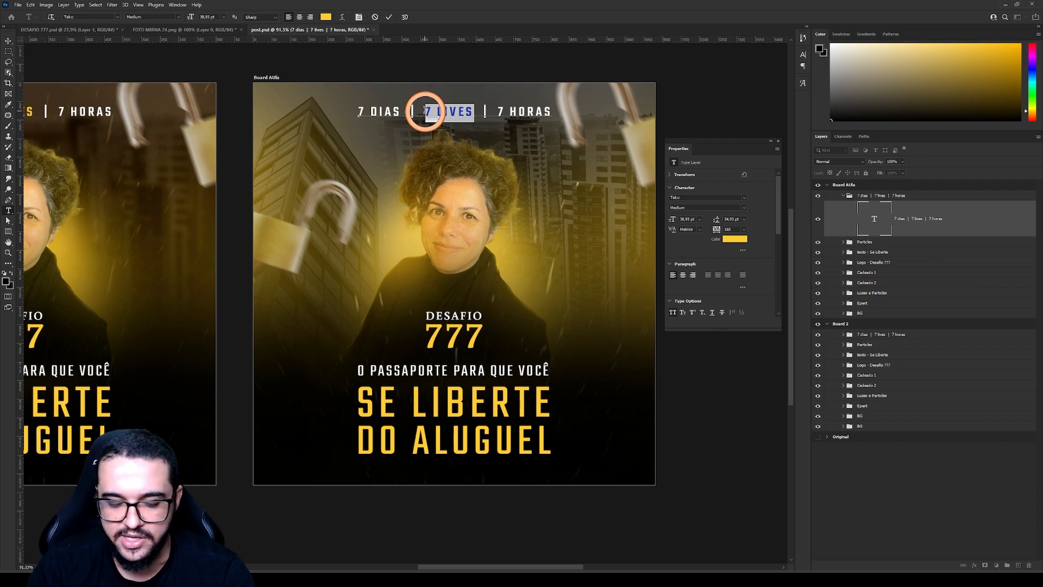
{"action": "left_click", "coordinate": [981, 54]}
{"action": "left_click_drag", "start_coordinate": [997, 38], "coordinate": [998, 38]}
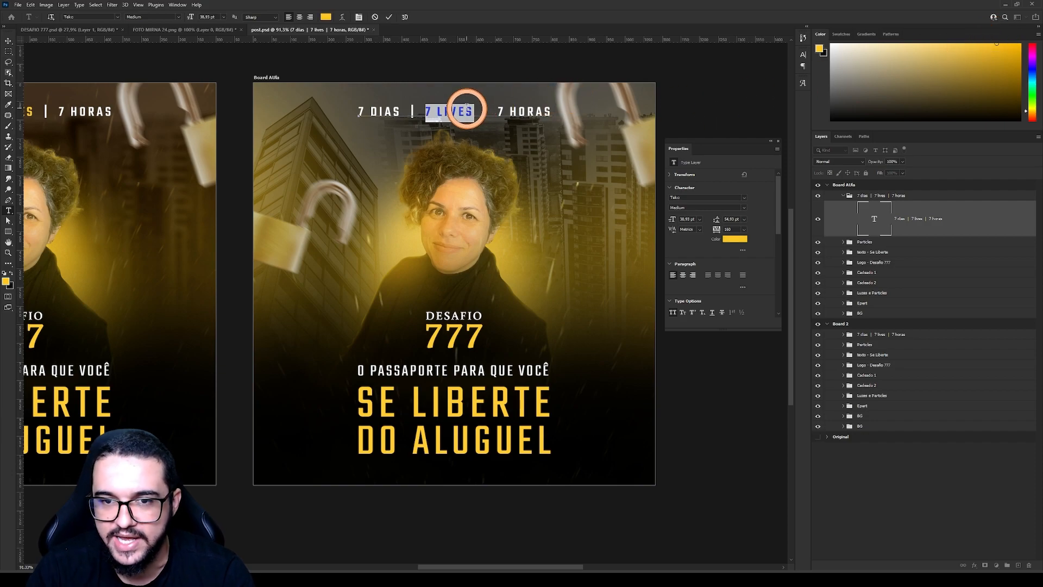
{"action": "left_click", "coordinate": [7, 42]}
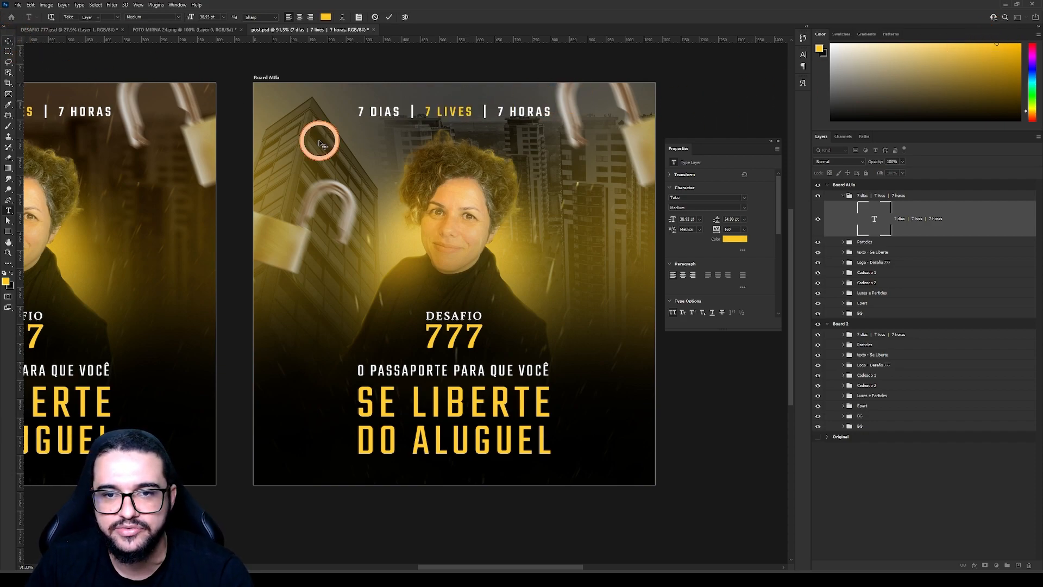
{"action": "left_click", "coordinate": [843, 196]}
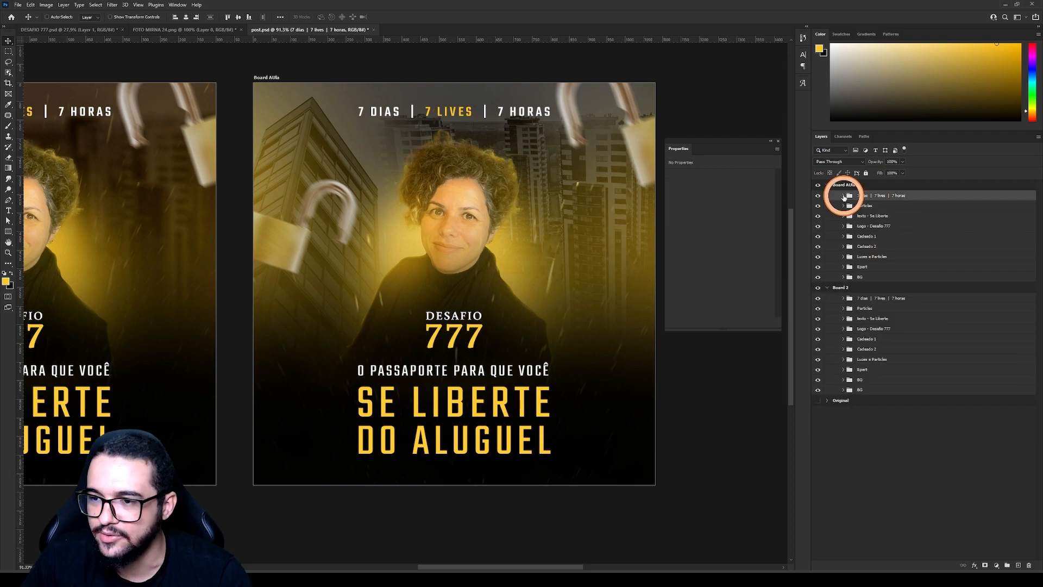
Collapse and hide Board 2, and stamp all groups of the new artboard into a merged layer above them
{"action": "left_click", "coordinate": [827, 288]}
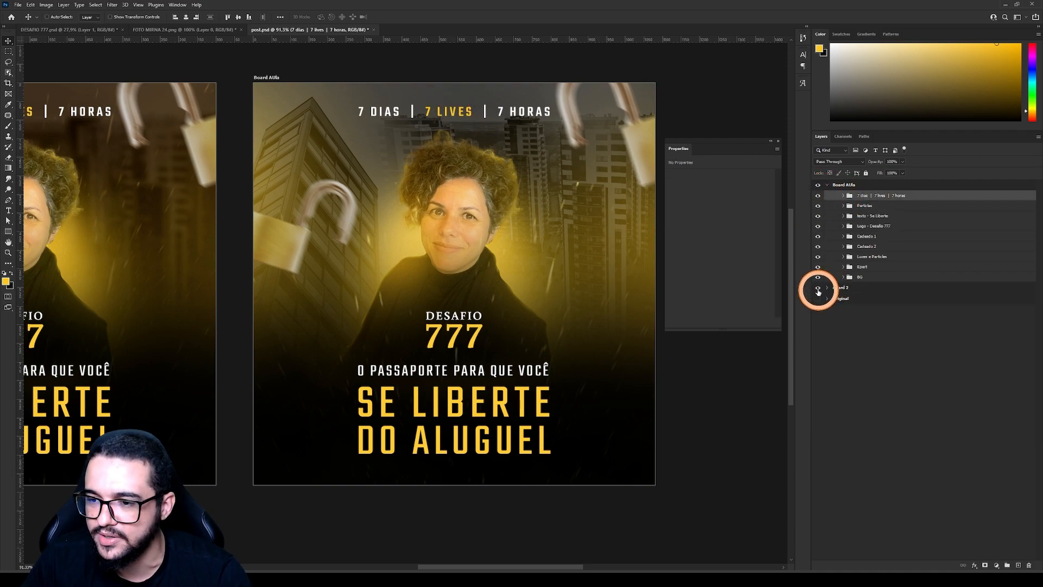
{"action": "left_click", "coordinate": [817, 288]}
{"action": "scroll", "coordinate": [426, 263], "scroll_direction": "down", "scroll_amount": 3}
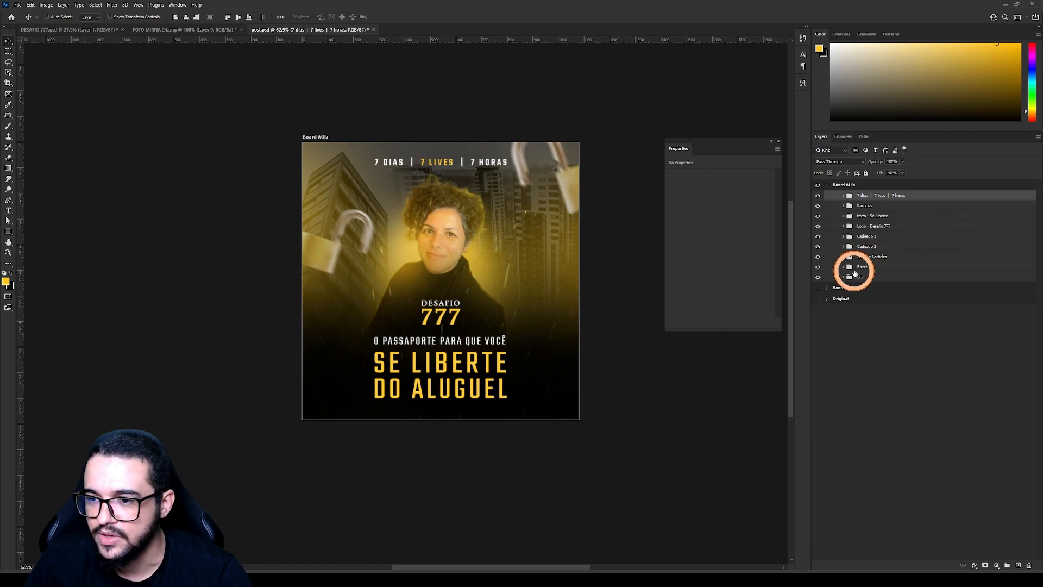
{"action": "left_click", "coordinate": [866, 279]}
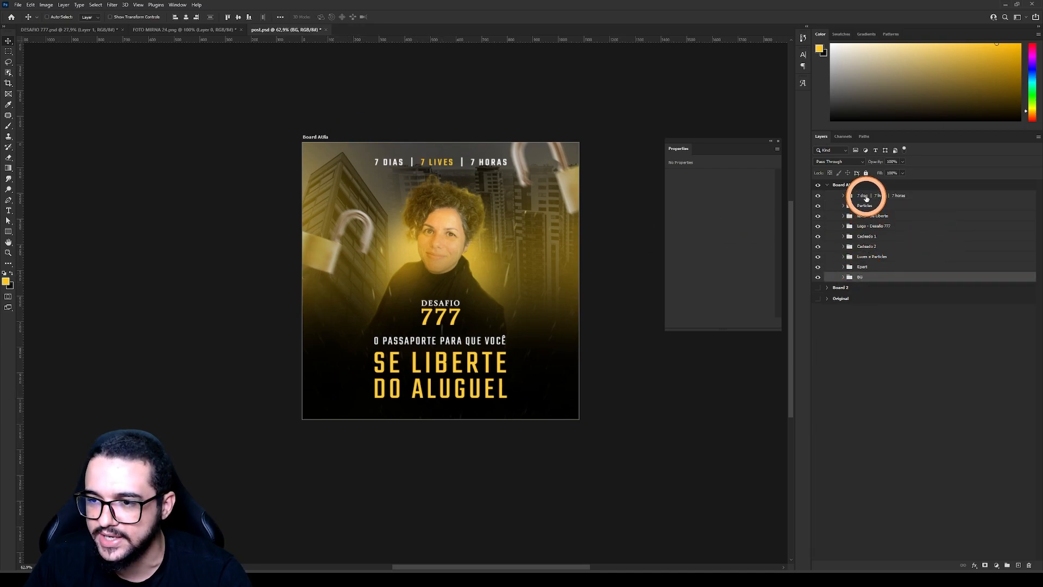
{"action": "left_click", "coordinate": [866, 198], "text": "shift"}
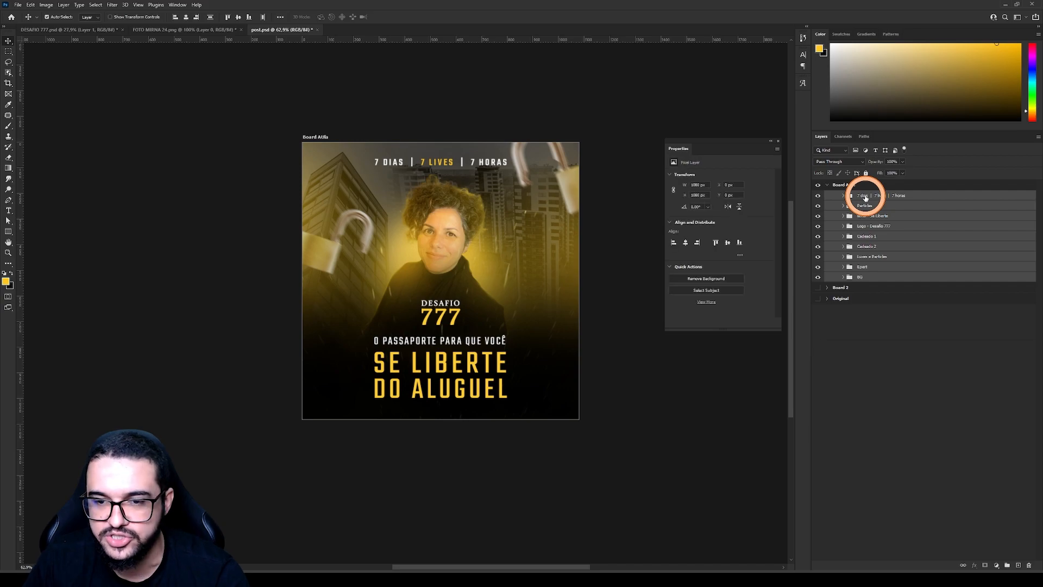
{"action": "key", "text": "ctrl+shift+alt+e"}
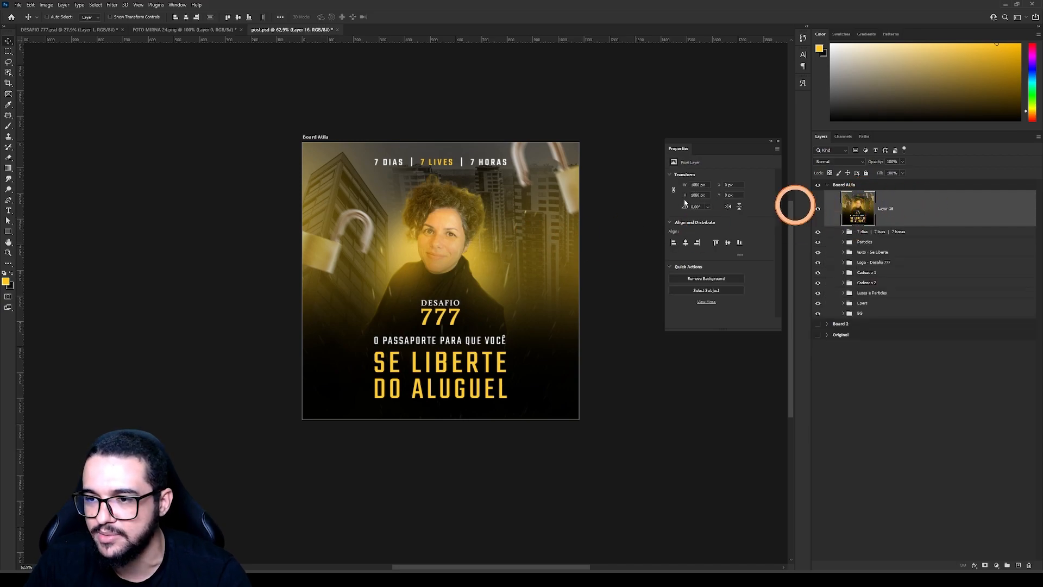
Open the Camera Raw Filter on the merged layer and set Exposure to +0.25, Contrast to +39 and Sharpening to 39
{"action": "left_click_drag", "start_coordinate": [481, 217], "coordinate": [536, 281]}
{"action": "left_click", "coordinate": [112, 5]}
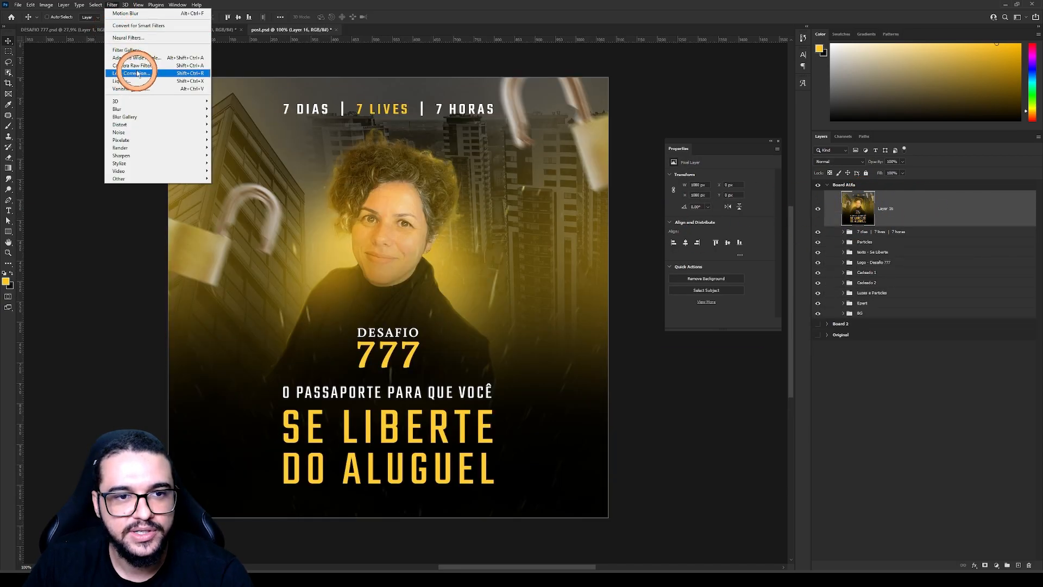
{"action": "left_click", "coordinate": [129, 65]}
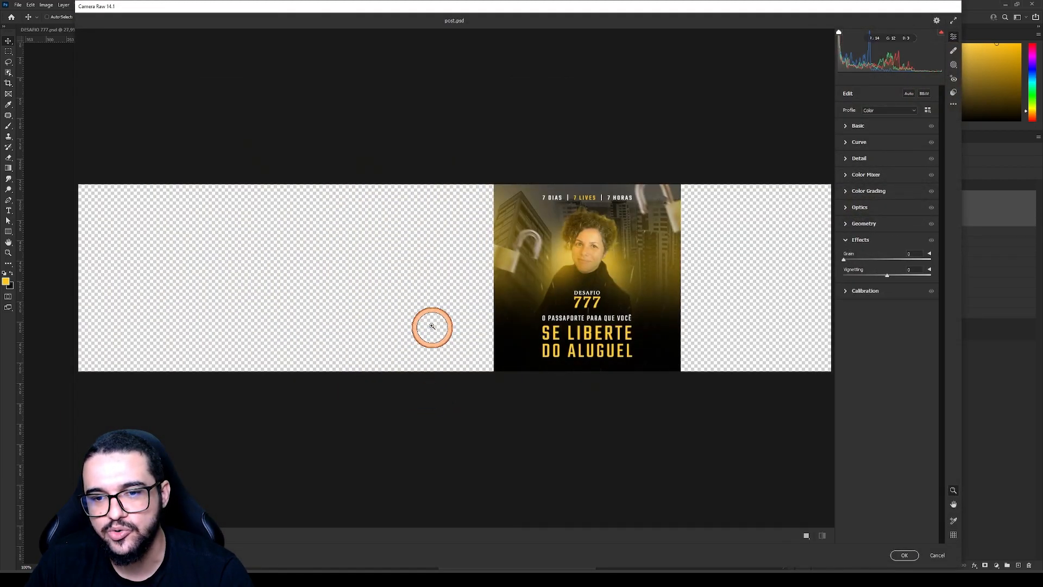
{"action": "left_click", "coordinate": [590, 270]}
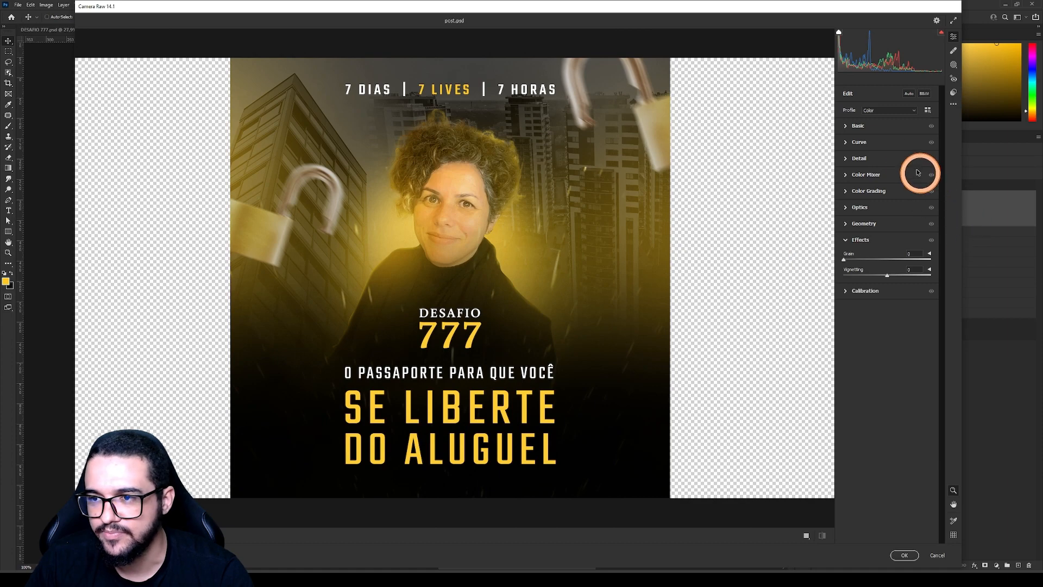
{"action": "left_click", "coordinate": [846, 128]}
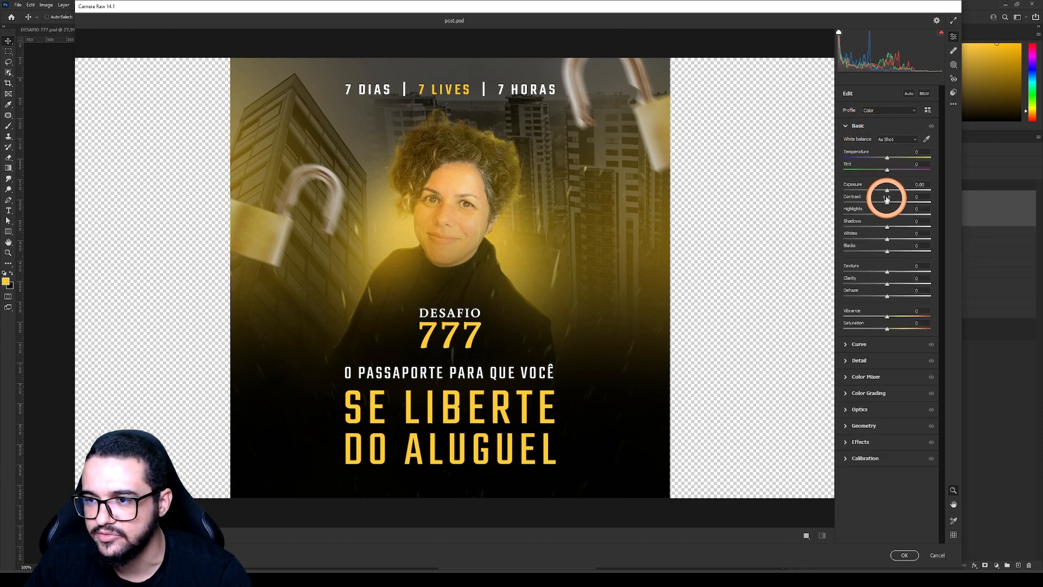
{"action": "left_click_drag", "start_coordinate": [887, 194], "coordinate": [904, 205]}
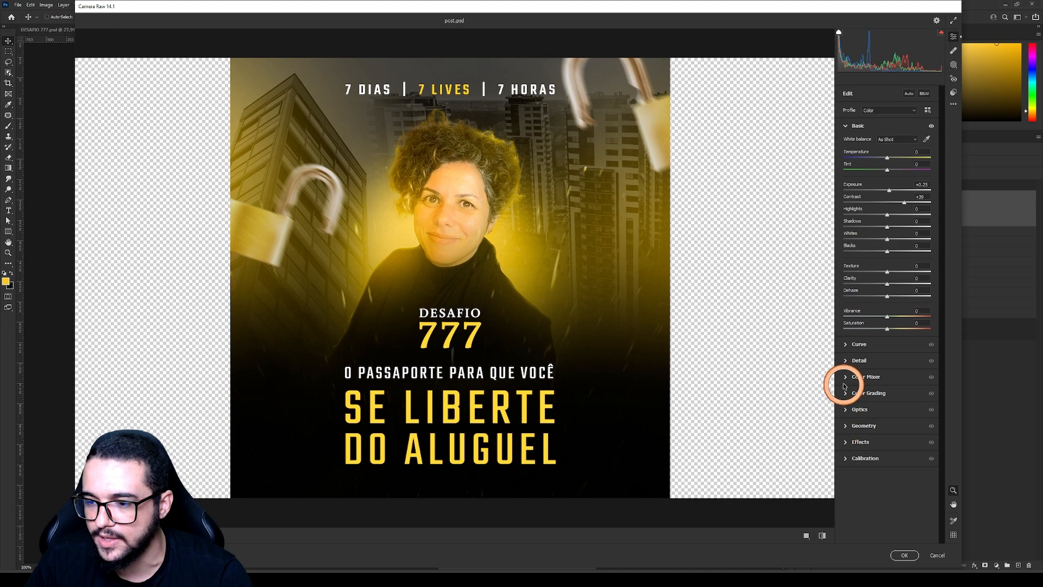
{"action": "left_click", "coordinate": [845, 360]}
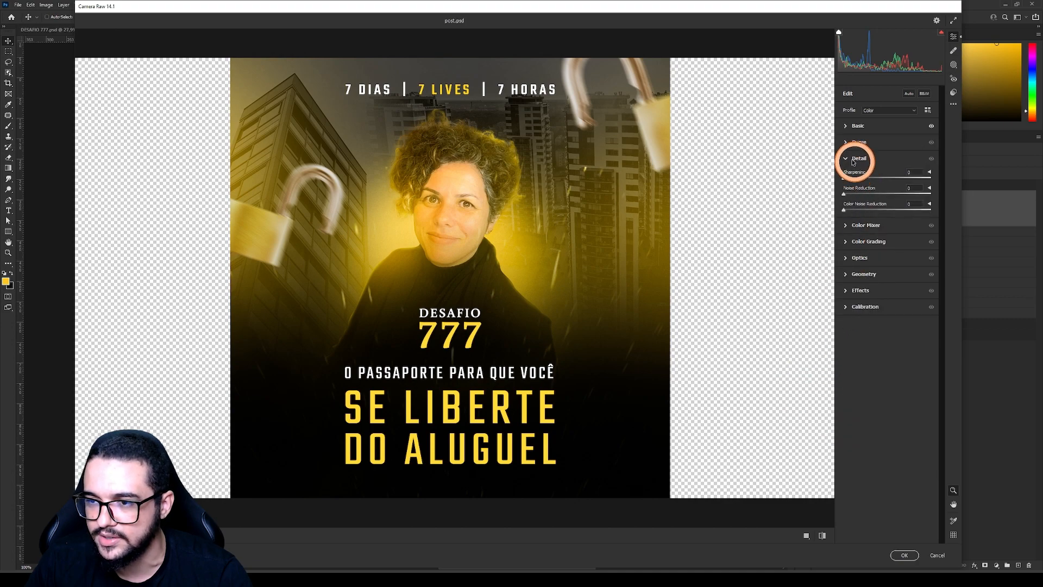
{"action": "left_click_drag", "start_coordinate": [845, 180], "coordinate": [868, 188]}
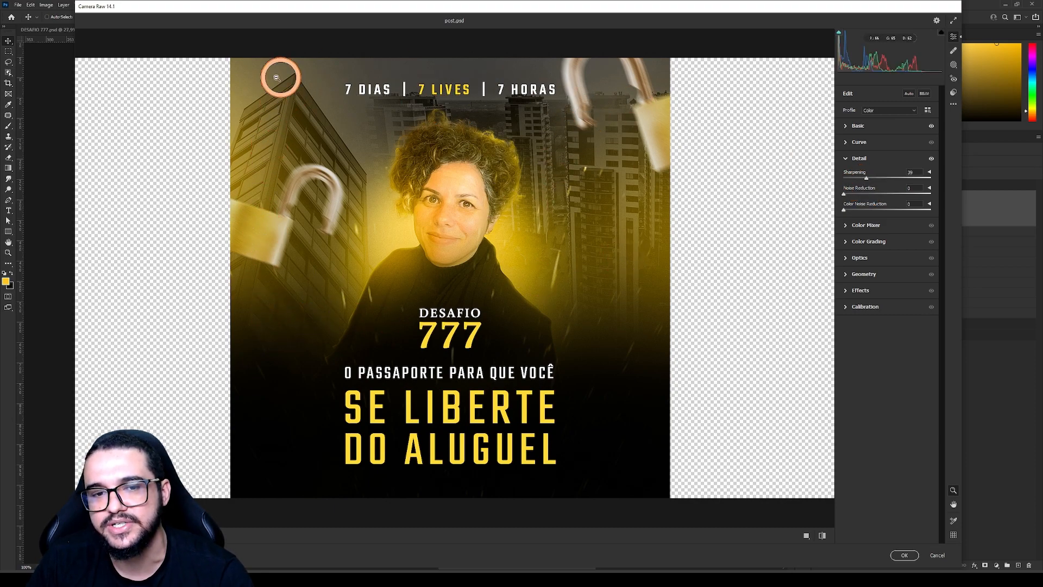
Cancel the Camera Raw Filter, discarding its adjustments, and remove the merged layer from the new artboard
{"action": "key", "text": "Escape"}
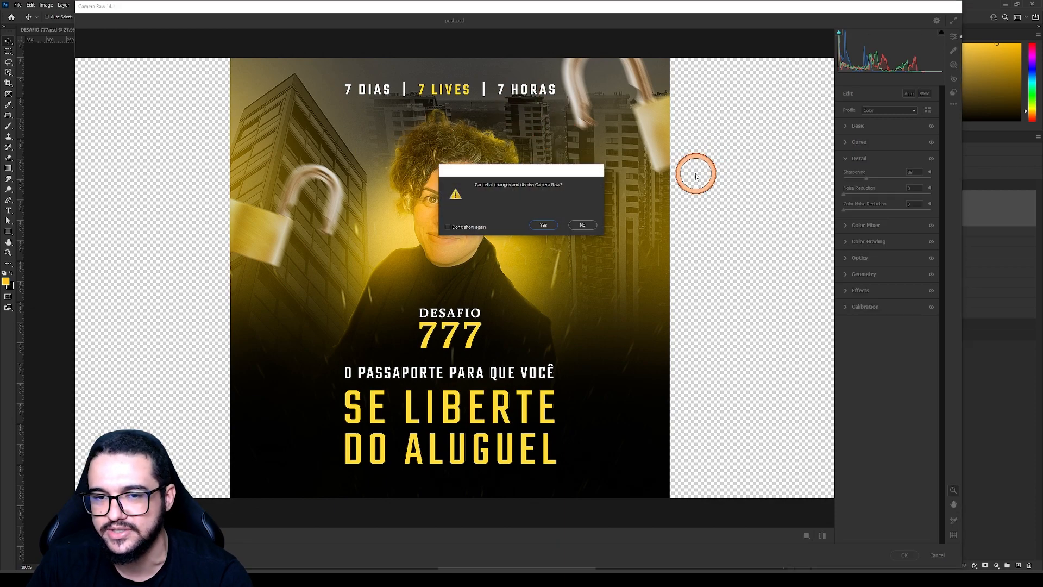
{"action": "left_click", "coordinate": [578, 225]}
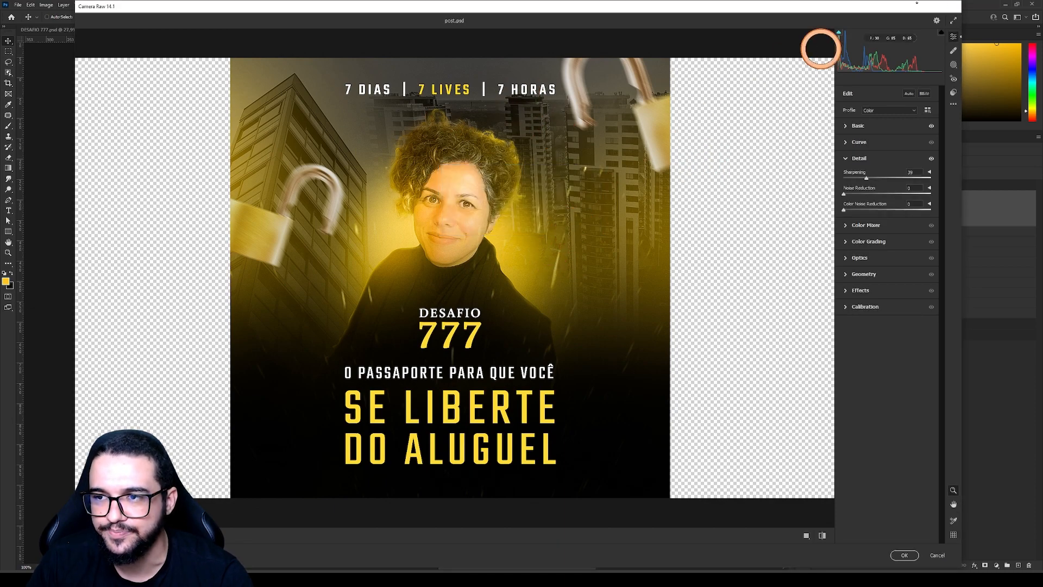
{"action": "left_click", "coordinate": [938, 554]}
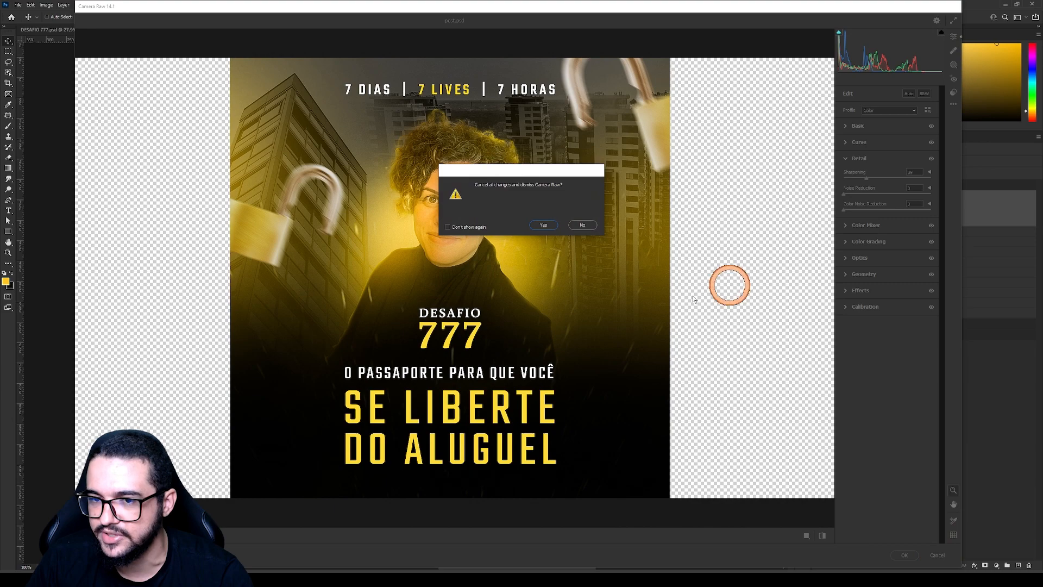
{"action": "left_click", "coordinate": [543, 225]}
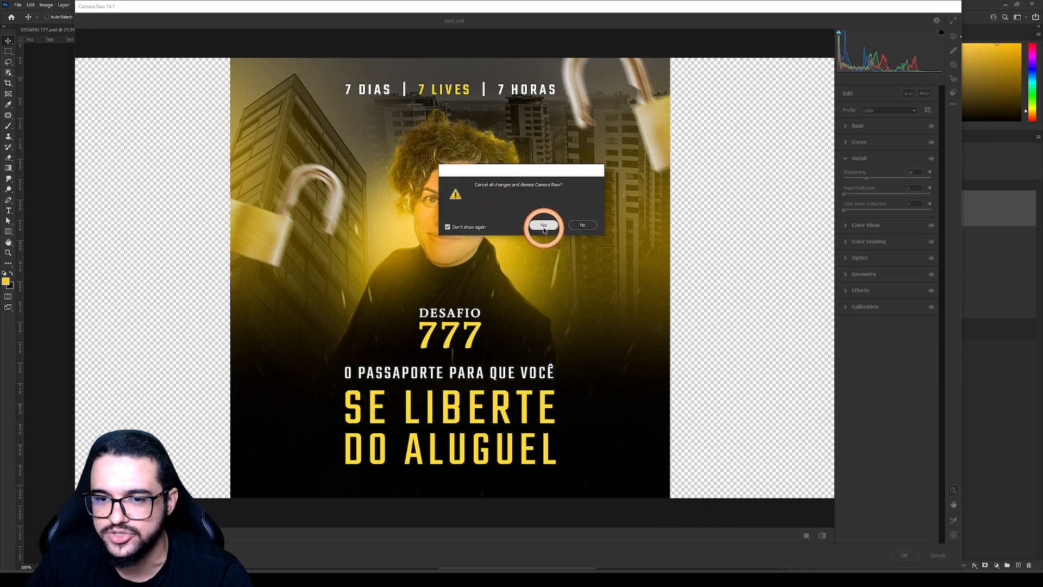
Duplicate the BG group of the new artboard and hide the lower copy
{"action": "left_click", "coordinate": [845, 278]}
{"action": "left_click", "coordinate": [855, 281]}
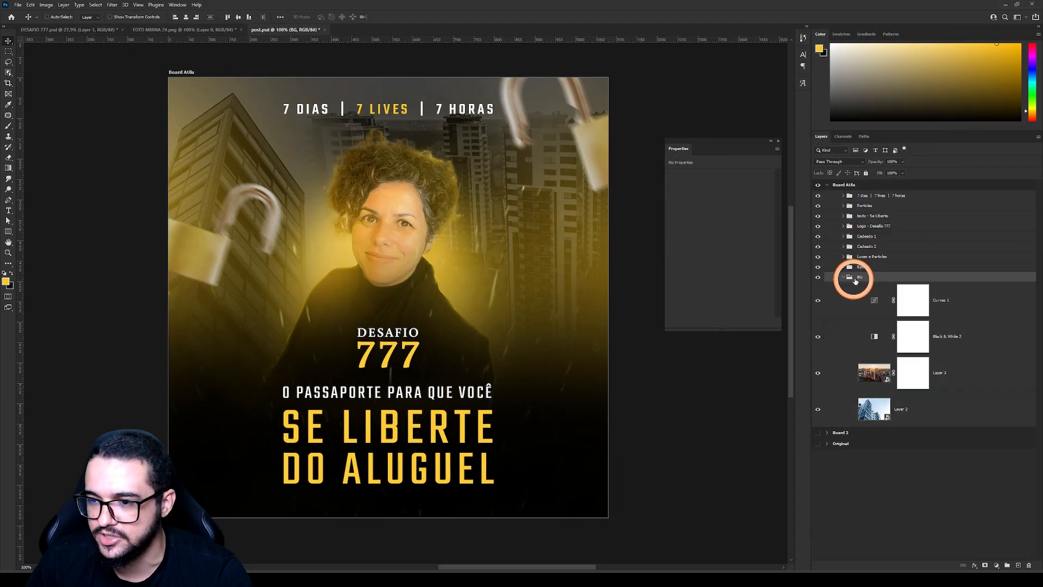
{"action": "left_click", "coordinate": [844, 277]}
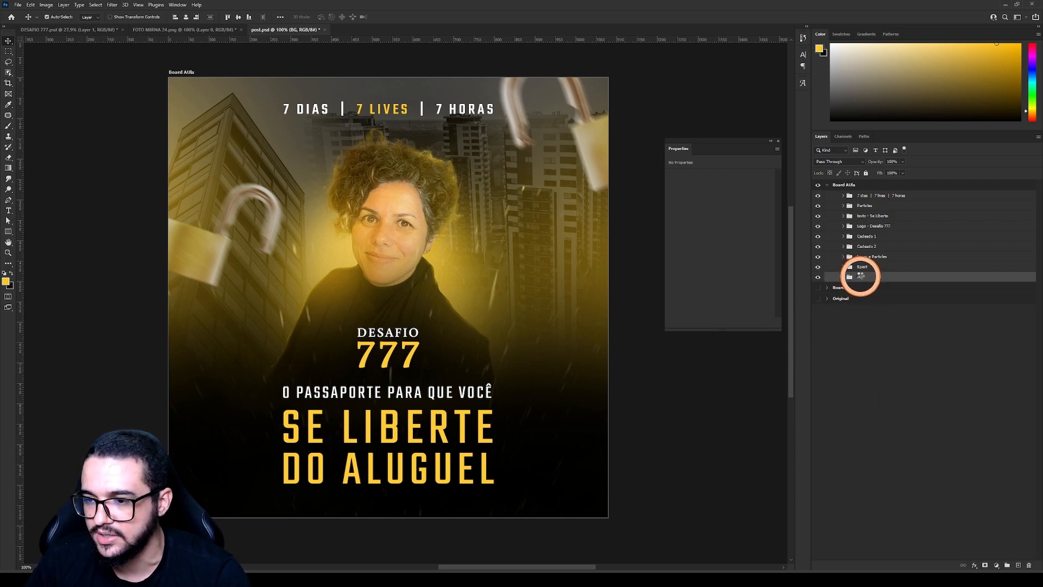
{"action": "left_click_drag", "start_coordinate": [853, 278], "coordinate": [855, 279]}
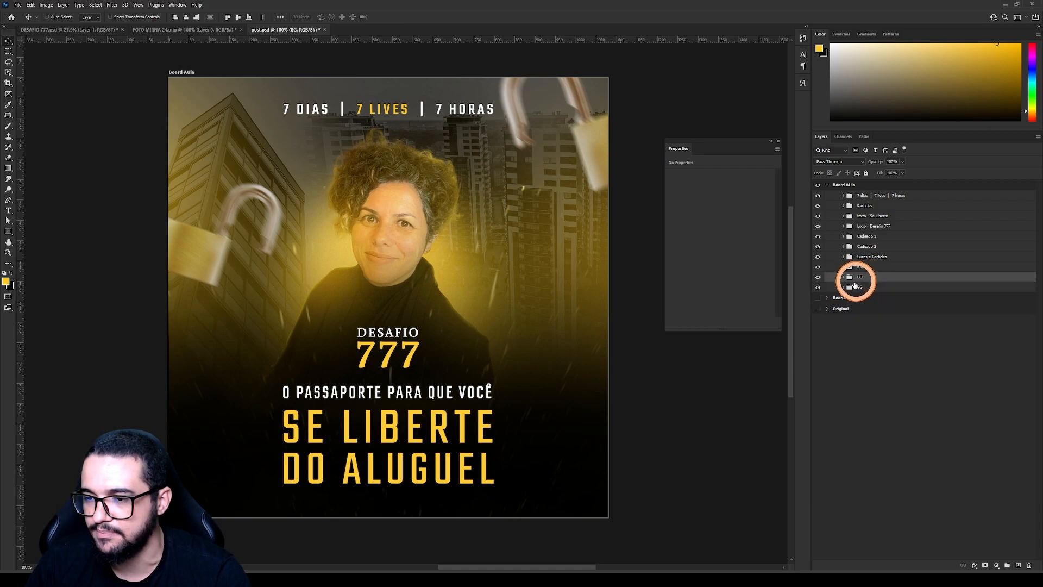
{"action": "left_click", "coordinate": [819, 288]}
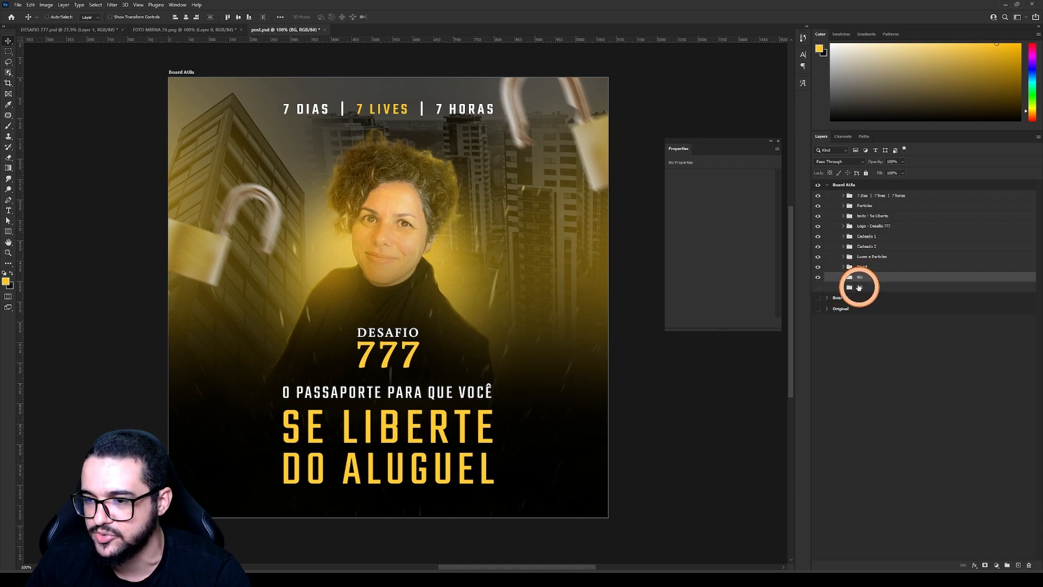
Merge the four layers inside the upper BG group, from Curves 1 down to the lowest building image, into a single layer
{"action": "left_click", "coordinate": [844, 278]}
{"action": "left_click", "coordinate": [933, 302]}
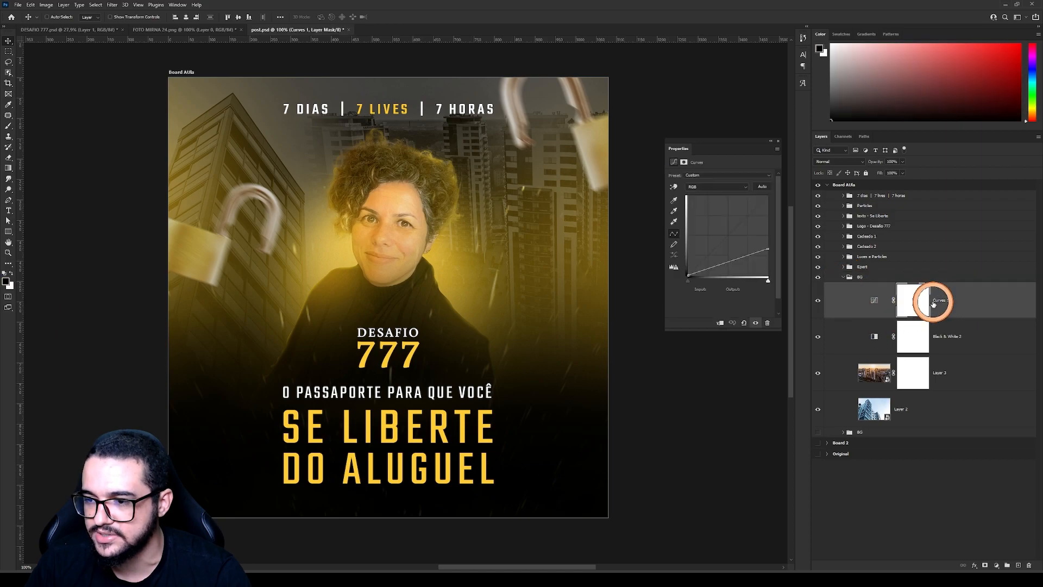
{"action": "left_click", "coordinate": [917, 411]}
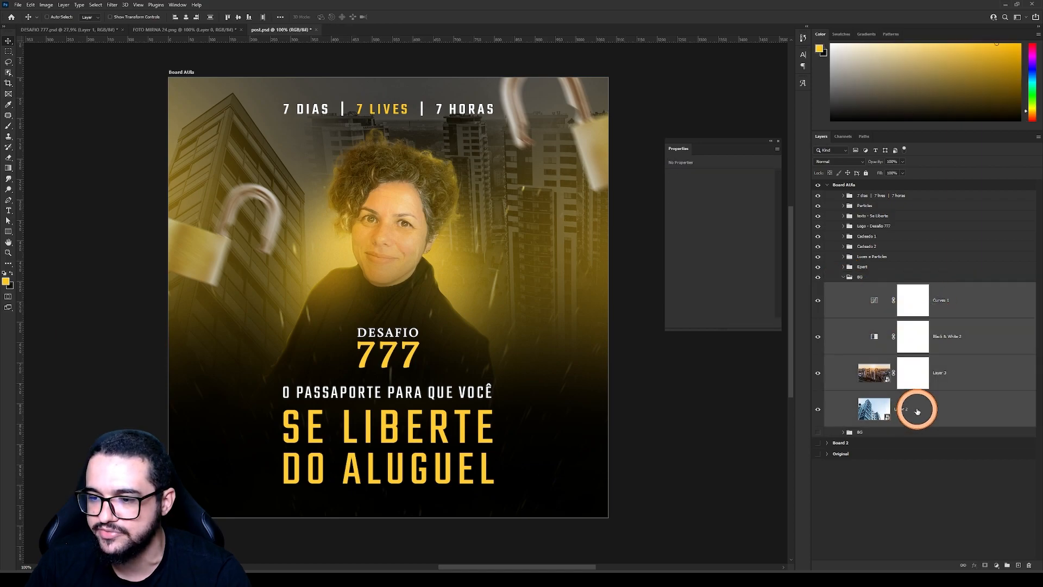
{"action": "key", "text": "ctrl+e"}
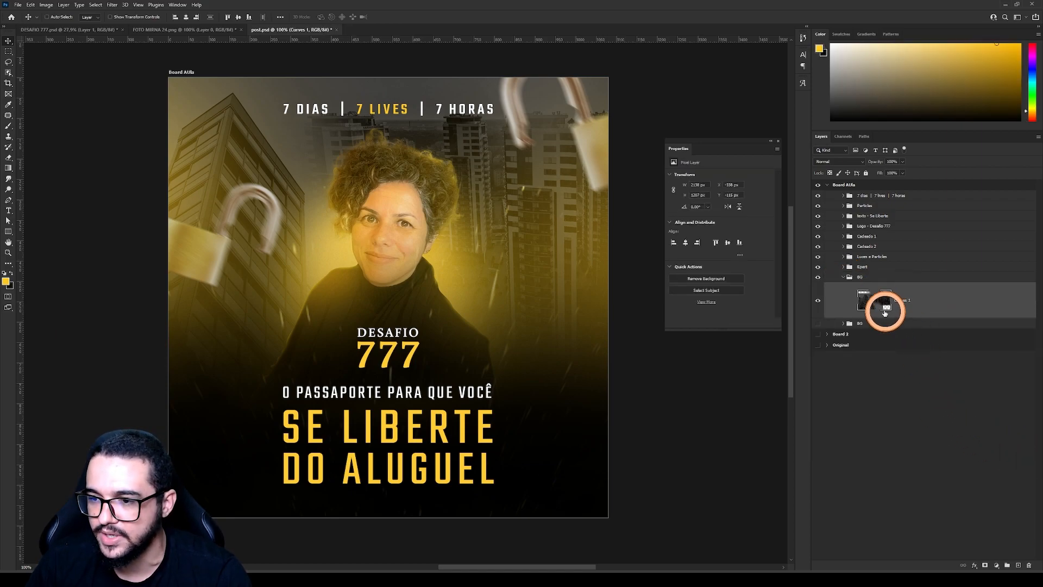
Apply a Gaussian Blur with a radius of 2.7 pixels to the merged background layer
{"action": "left_click", "coordinate": [118, 8]}
{"action": "mouse_move", "coordinate": [129, 108]}
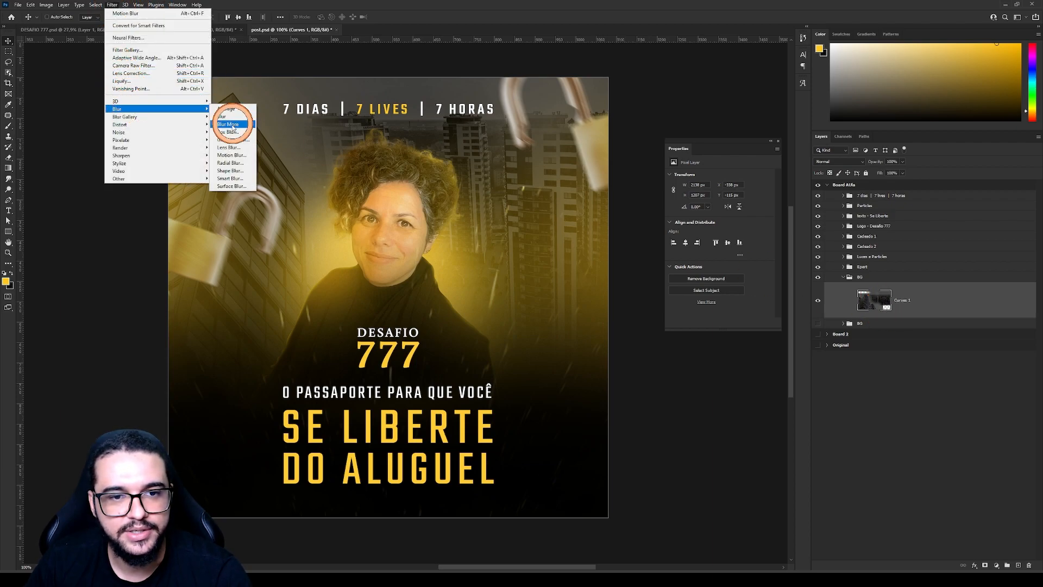
{"action": "left_click", "coordinate": [231, 140]}
{"action": "left_click_drag", "start_coordinate": [340, 106], "coordinate": [622, 134]}
{"action": "mouse_move", "coordinate": [633, 265]}
{"action": "left_mouse_down"}
{"action": "mouse_move", "coordinate": [643, 259]}
{"action": "mouse_move", "coordinate": [617, 263]}
{"action": "left_mouse_up"}
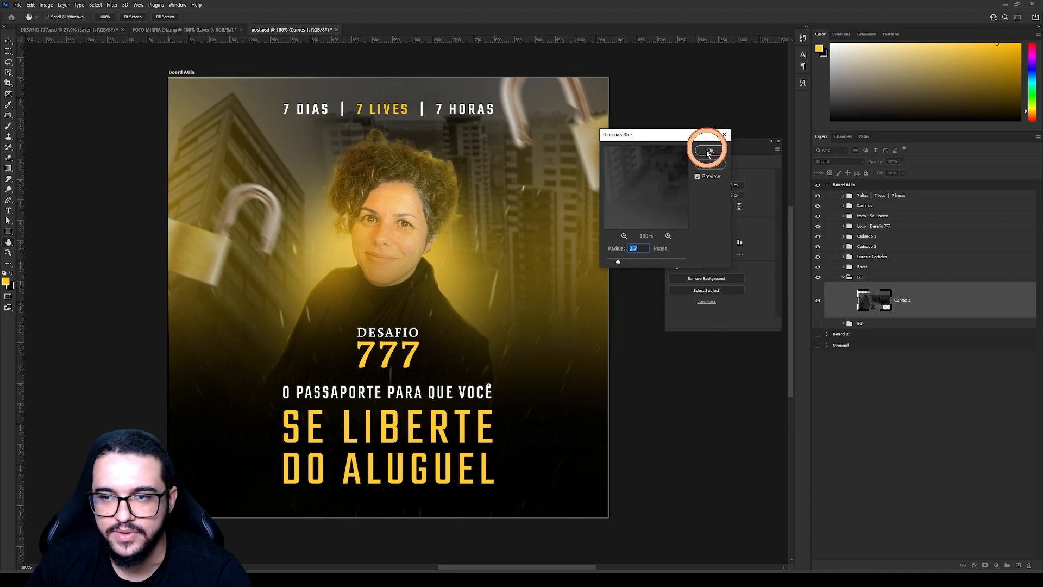
{"action": "left_click", "coordinate": [709, 150]}
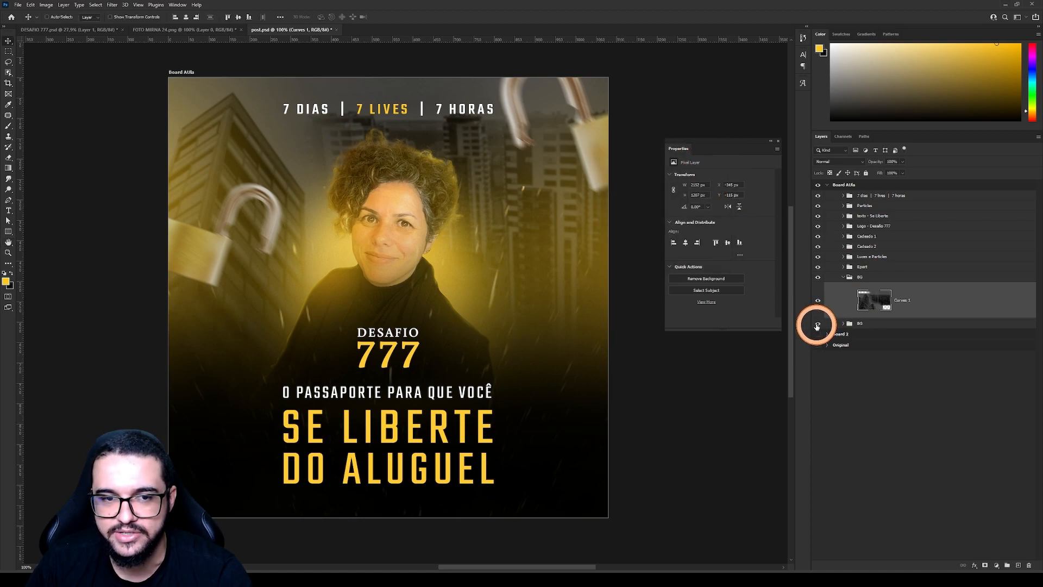
Show the lower BG group again and stamp all groups of the new artboard into a merged layer above them
{"action": "left_click", "coordinate": [867, 325]}
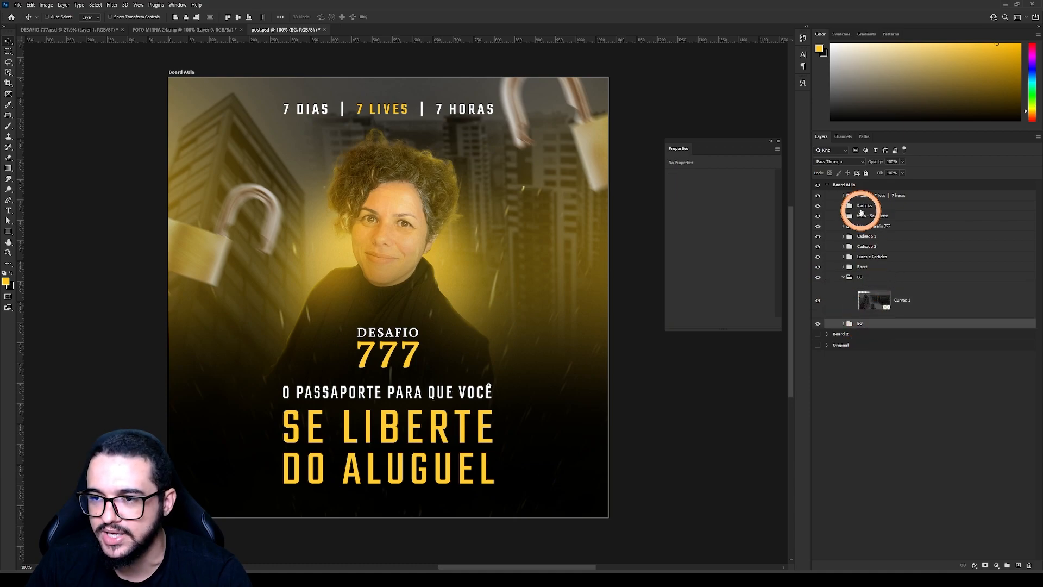
{"action": "left_click", "coordinate": [862, 197], "text": "shift"}
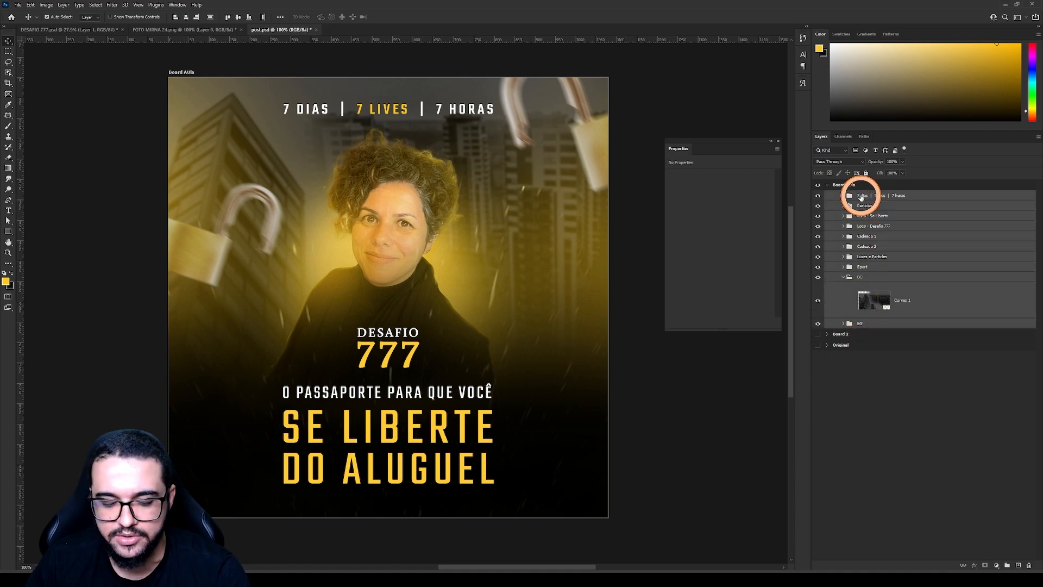
{"action": "key", "text": "ctrl+alt+e"}
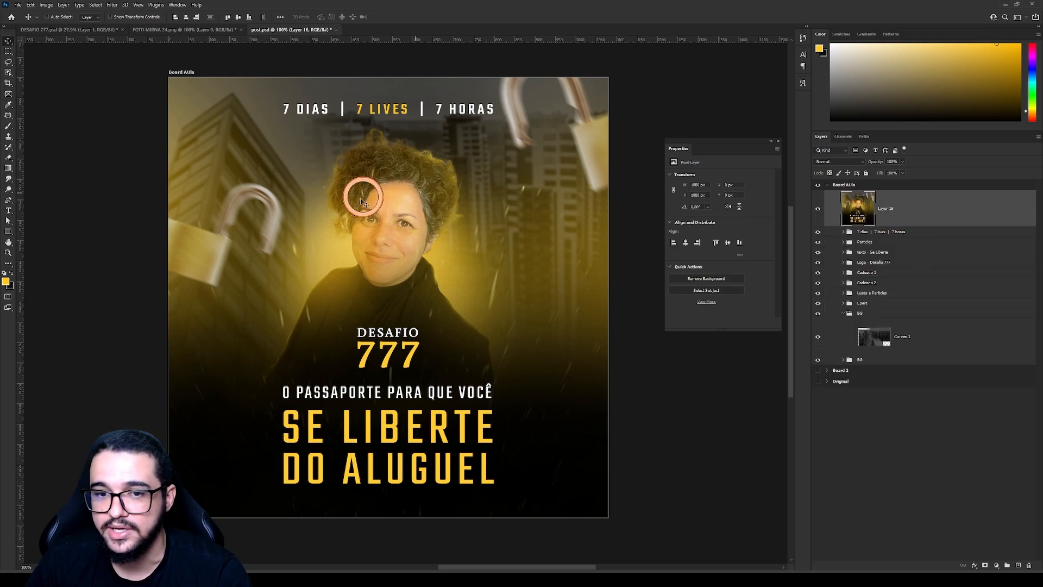
{"action": "left_click_drag", "start_coordinate": [361, 204], "coordinate": [513, 290]}
{"action": "key", "text": "ctrl+z"}
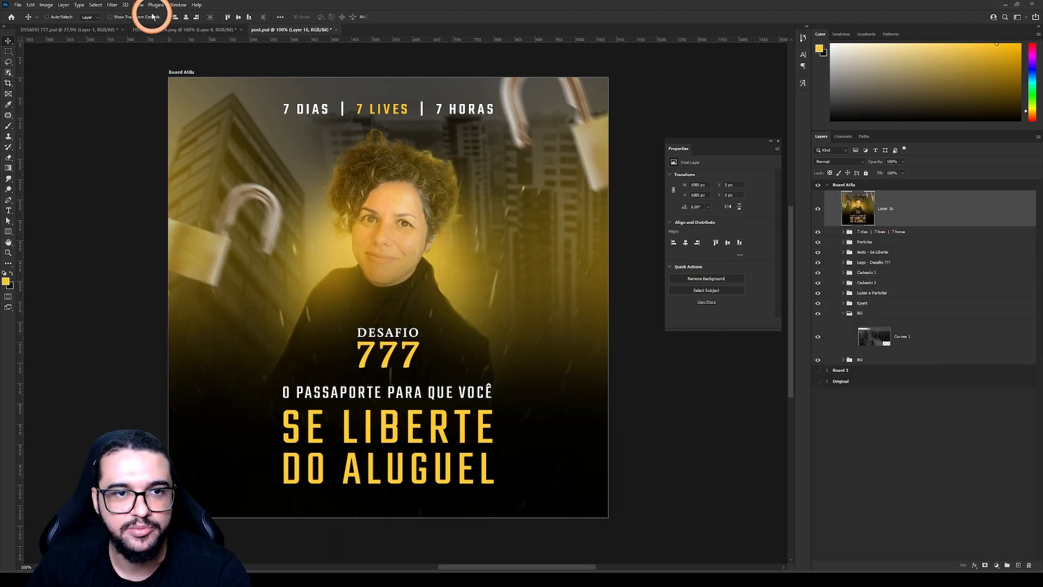
Apply the Camera Raw Filter to the merged layer with Exposure +0.20, Contrast +21 and Grain 16
{"action": "left_click", "coordinate": [108, 6]}
{"action": "left_click", "coordinate": [113, 64]}
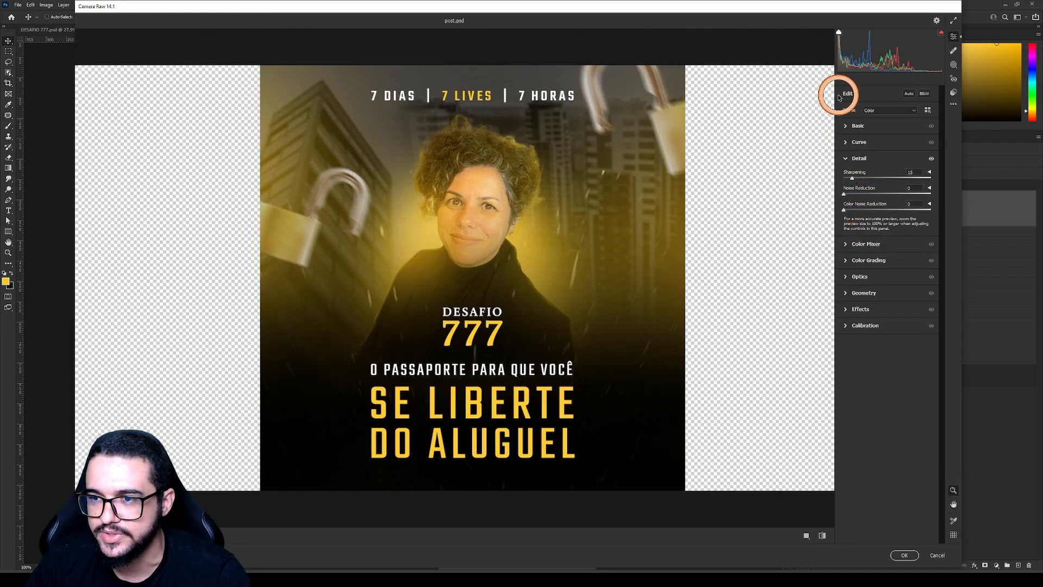
{"action": "left_click", "coordinate": [848, 128]}
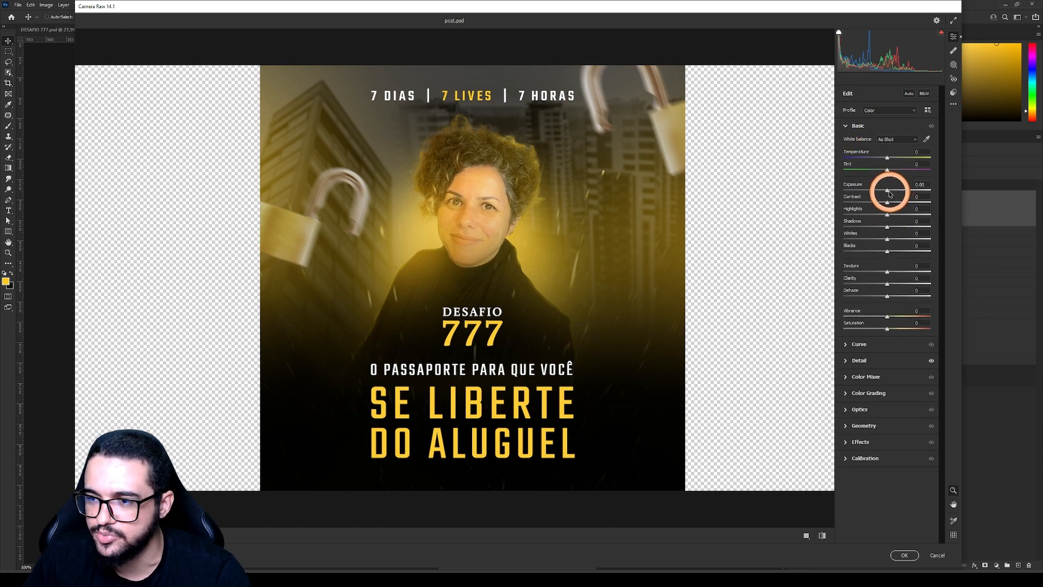
{"action": "left_click_drag", "start_coordinate": [889, 194], "coordinate": [891, 195]}
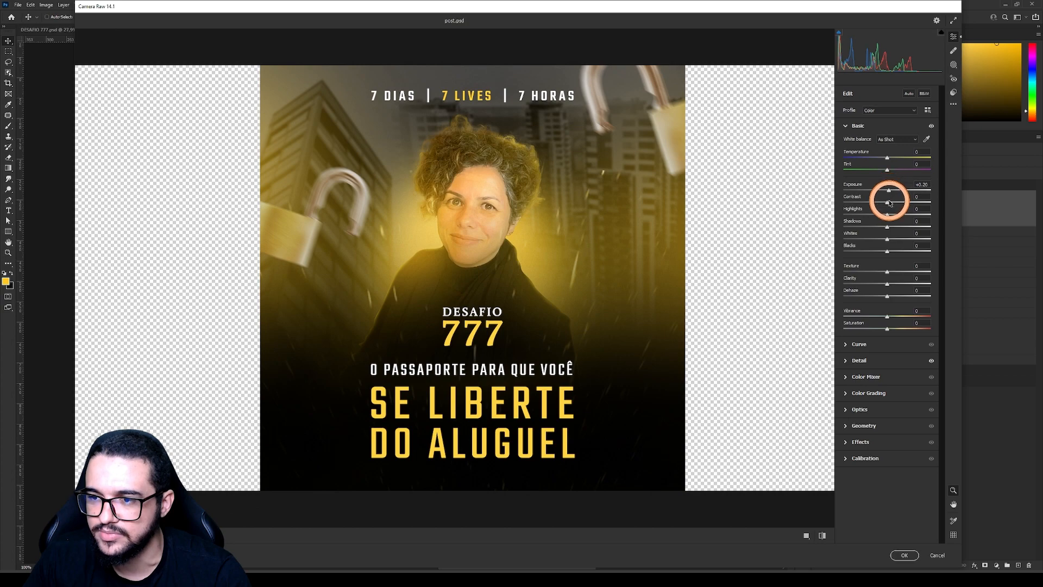
{"action": "mouse_move", "coordinate": [889, 205]}
{"action": "left_mouse_down"}
{"action": "mouse_move", "coordinate": [888, 185]}
{"action": "mouse_move", "coordinate": [887, 211]}
{"action": "mouse_move", "coordinate": [897, 202]}
{"action": "left_mouse_up"}
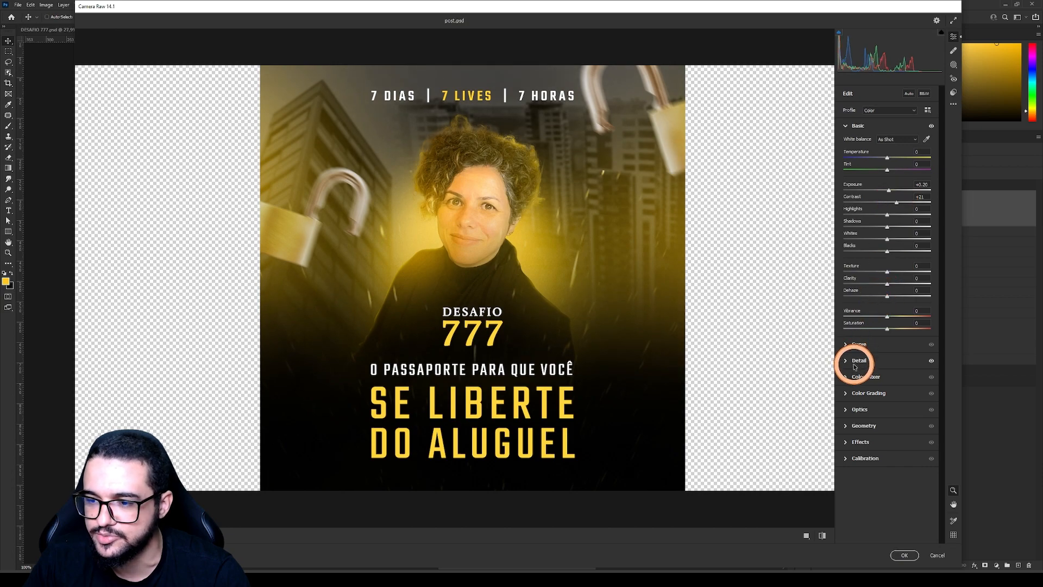
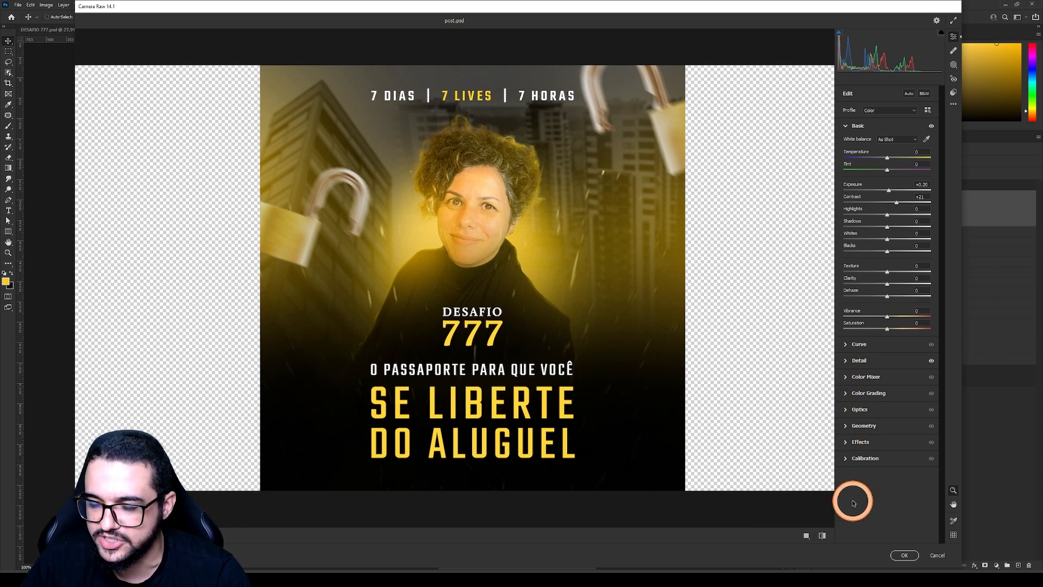
{"action": "left_click", "coordinate": [846, 443]}
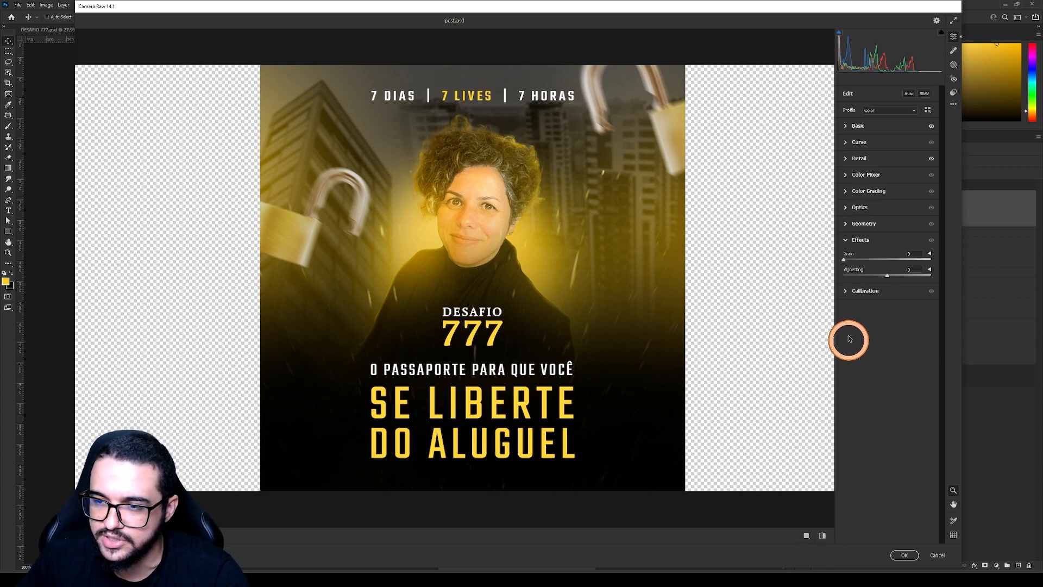
{"action": "left_click_drag", "start_coordinate": [846, 262], "coordinate": [857, 260]}
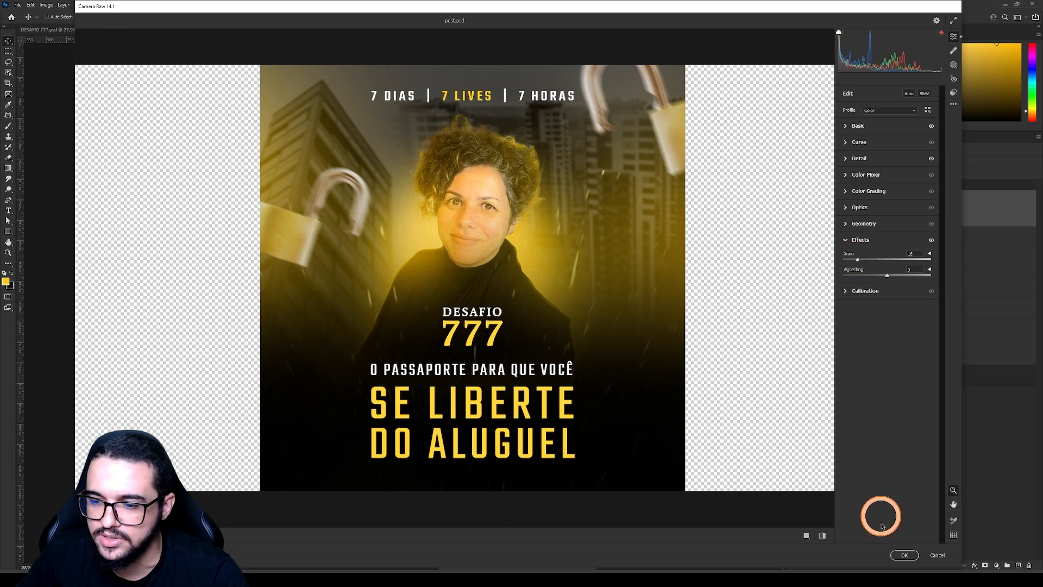
{"action": "left_click", "coordinate": [901, 556]}
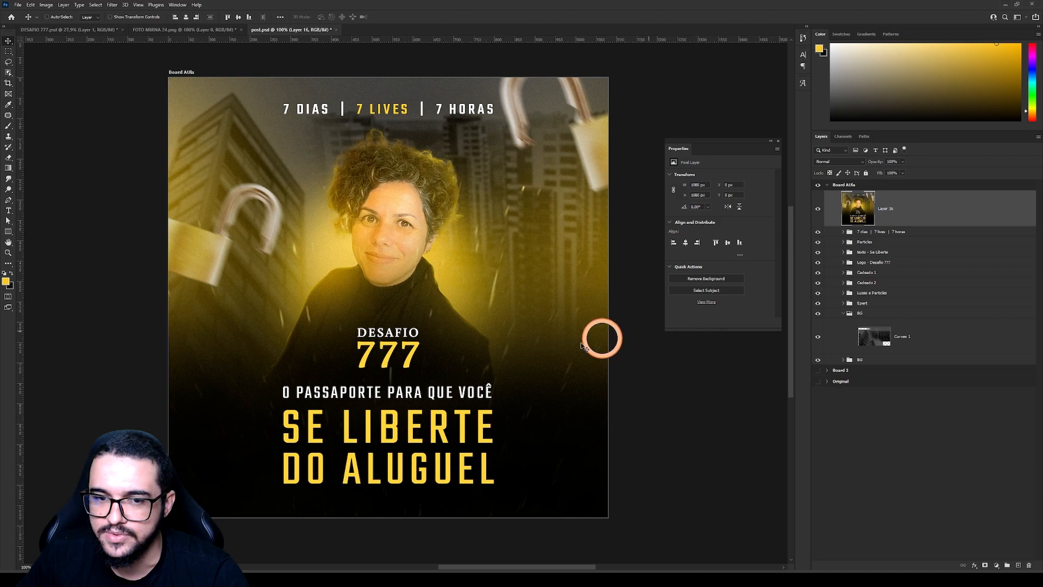
Collapse the new artboard and make the Board 2 and Original artboards visible
{"action": "scroll", "coordinate": [523, 385], "scroll_direction": "down", "scroll_amount": 3}
{"action": "scroll", "coordinate": [522, 390], "scroll_direction": "up", "scroll_amount": 1}
{"action": "scroll", "coordinate": [522, 390], "scroll_direction": "up", "scroll_amount": 1}
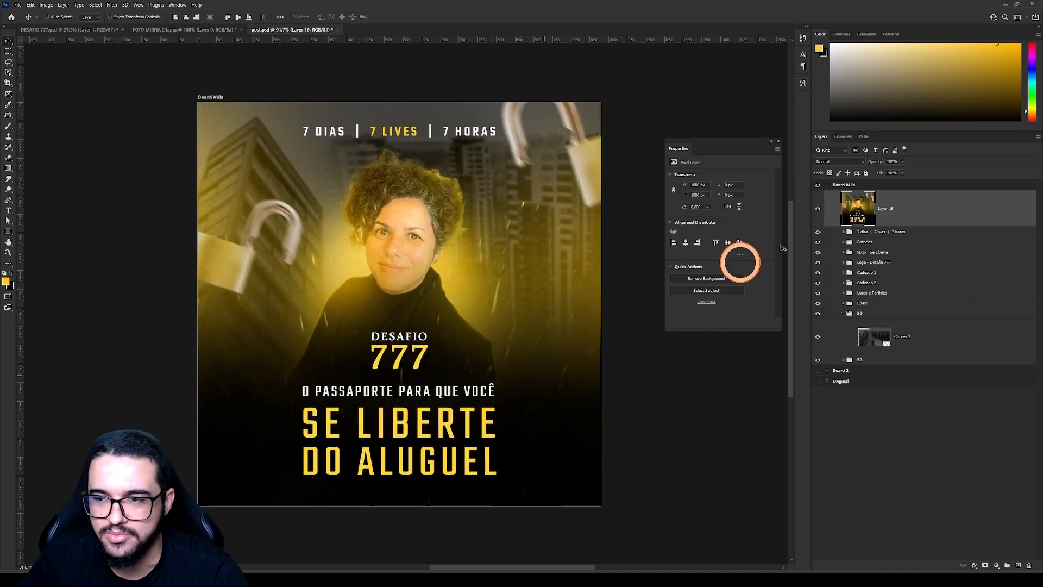
{"action": "left_click", "coordinate": [829, 184]}
{"action": "left_click_drag", "start_coordinate": [819, 196], "coordinate": [819, 207]}
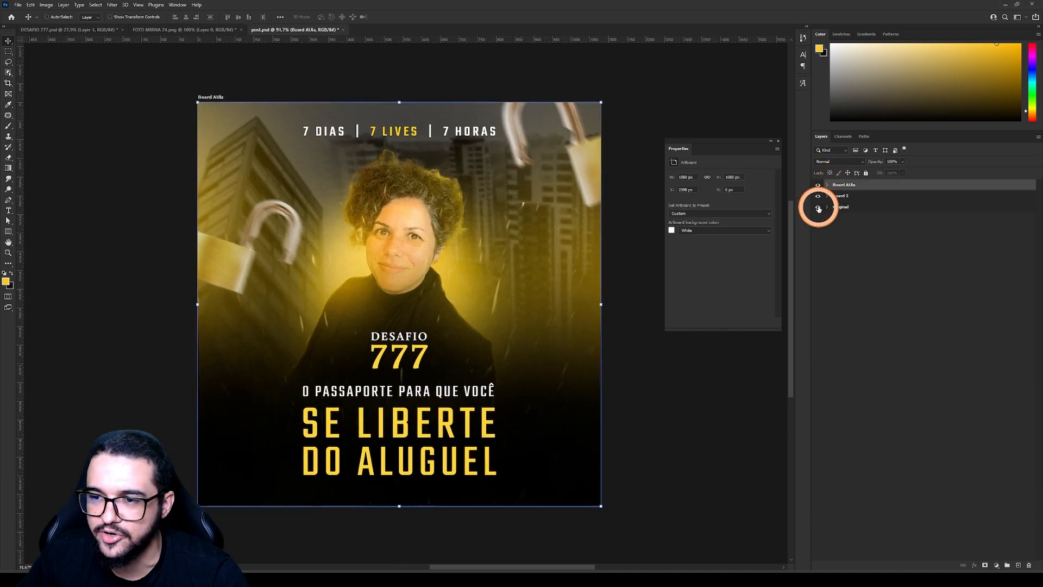
Compare the finished artboard side by side with Board 2 and the Original, closing the properties that cover it
{"action": "scroll", "coordinate": [703, 337], "scroll_direction": "down", "scroll_amount": 3}
{"action": "scroll", "coordinate": [702, 337], "scroll_direction": "down", "scroll_amount": 2}
{"action": "left_click_drag", "start_coordinate": [336, 362], "coordinate": [365, 348]}
{"action": "scroll", "coordinate": [546, 265], "scroll_direction": "up", "scroll_amount": 3}
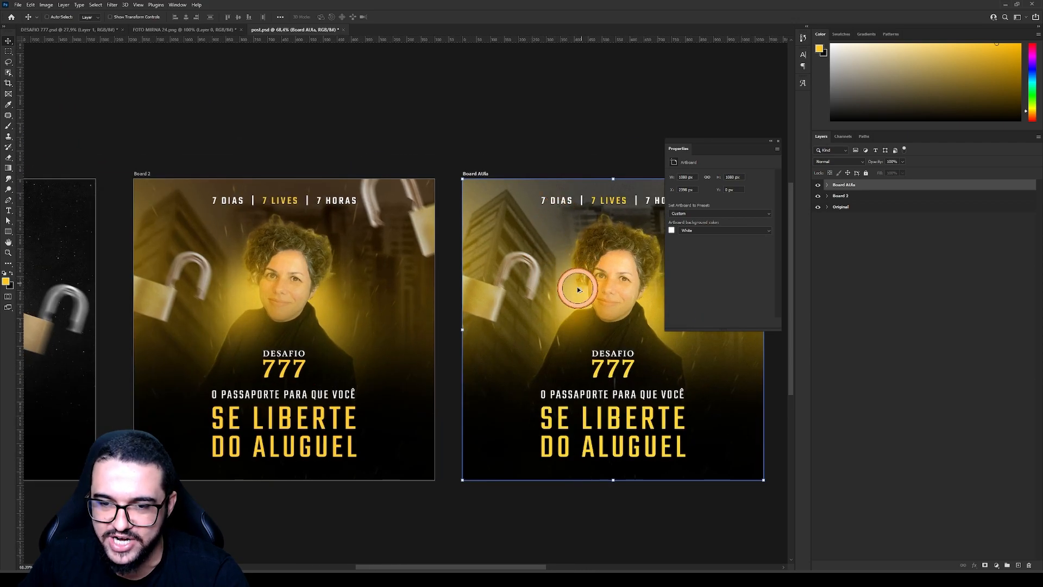
{"action": "left_click", "coordinate": [778, 141]}
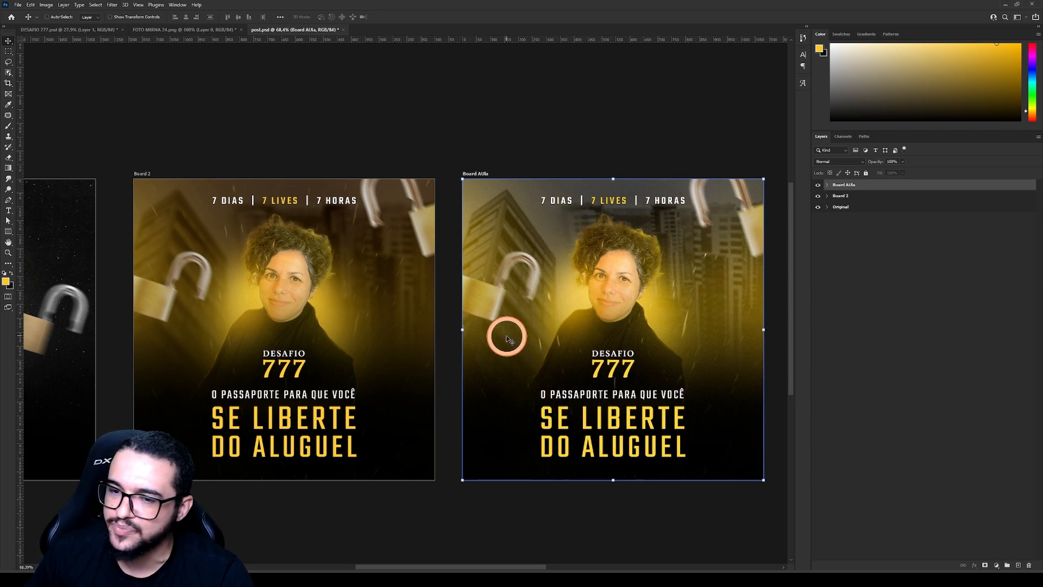
{"action": "key", "text": "shift+v"}
{"action": "key", "text": "shift+v"}
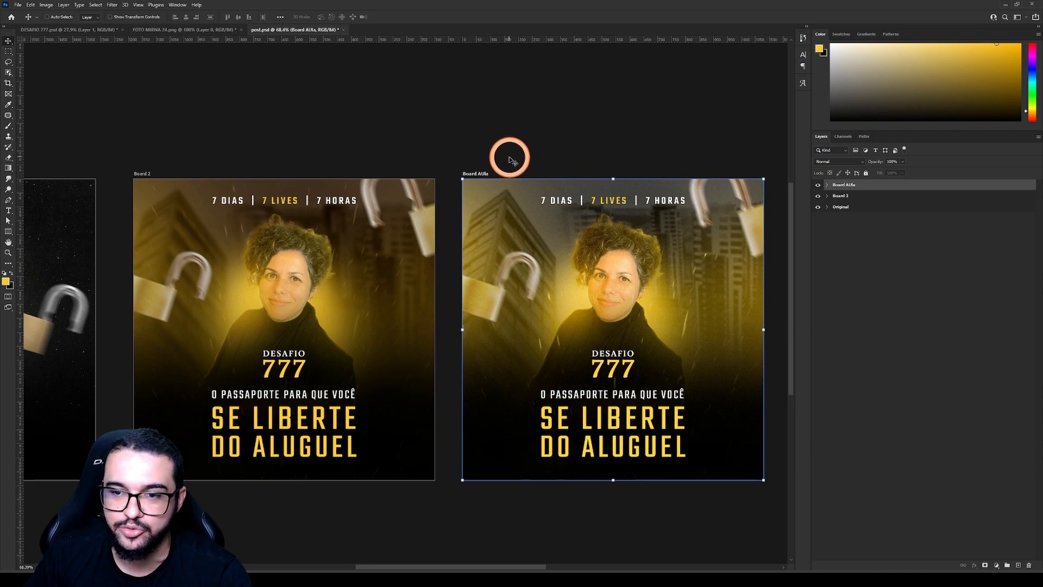
{"action": "left_click_drag", "start_coordinate": [582, 353], "coordinate": [604, 295]}
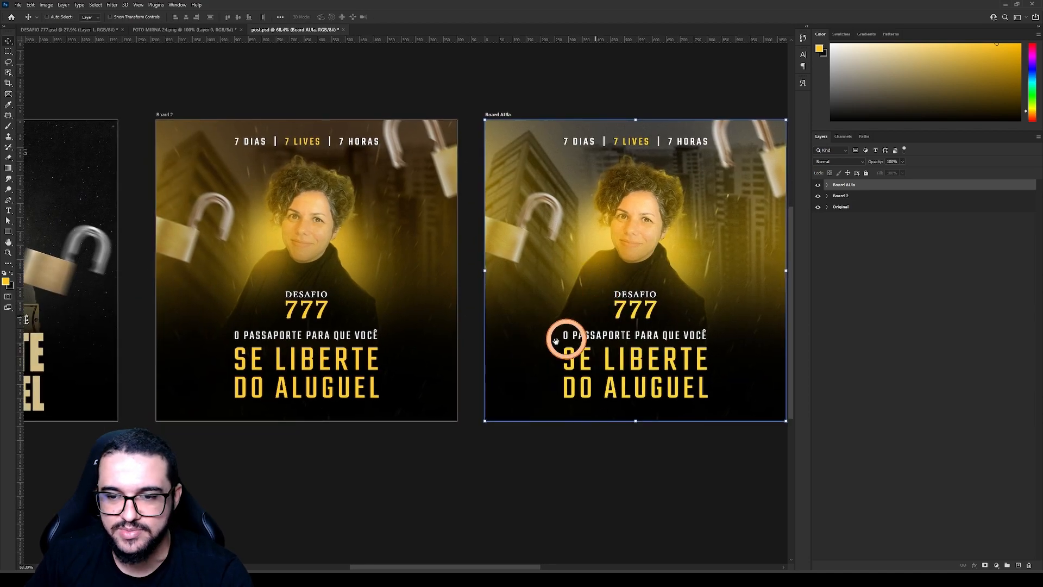
{"action": "left_click_drag", "start_coordinate": [278, 373], "coordinate": [574, 363]}
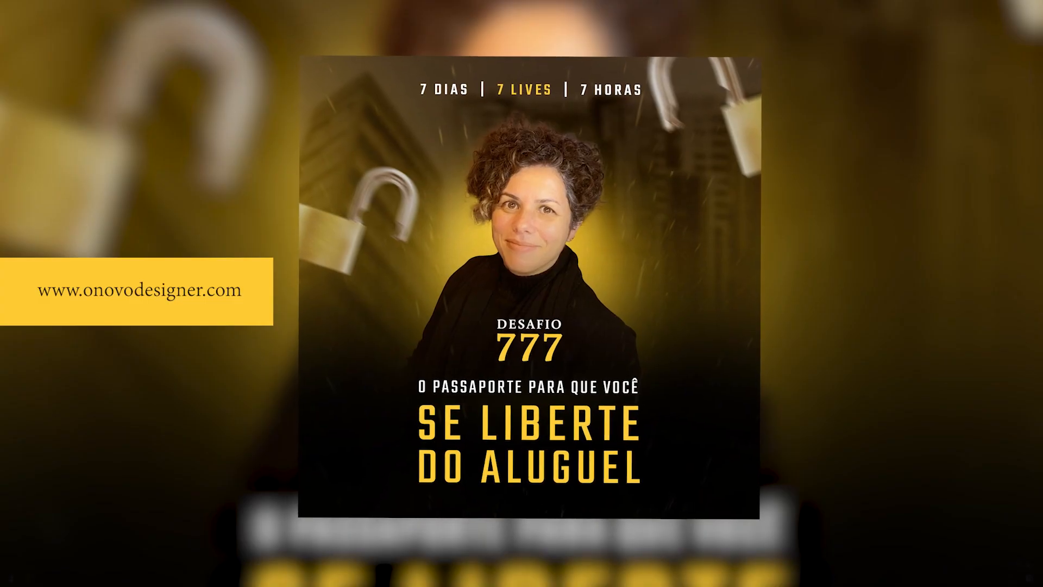